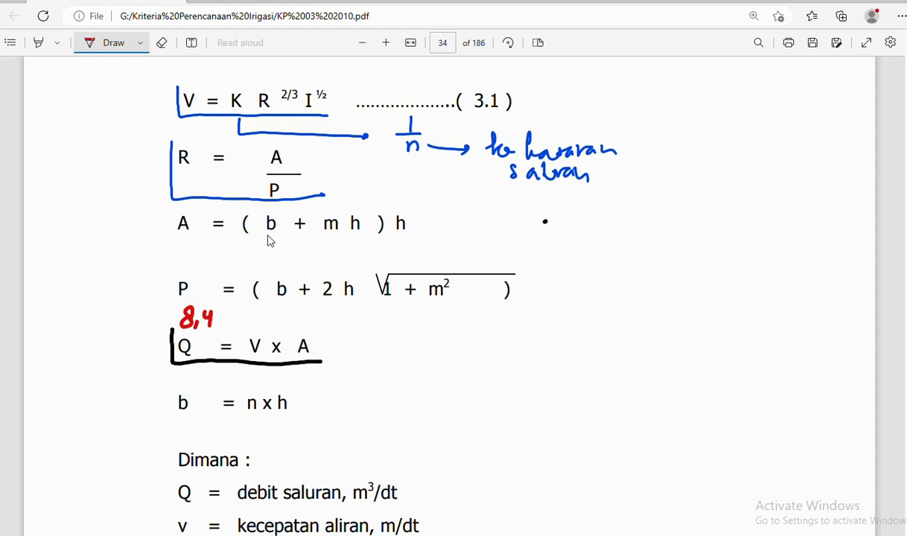
- In red ink, write 7 under b, 3 under m, and mark h as y
left_click_drag(266, 239, 273, 257)
left_click_drag(327, 238, 327, 248)
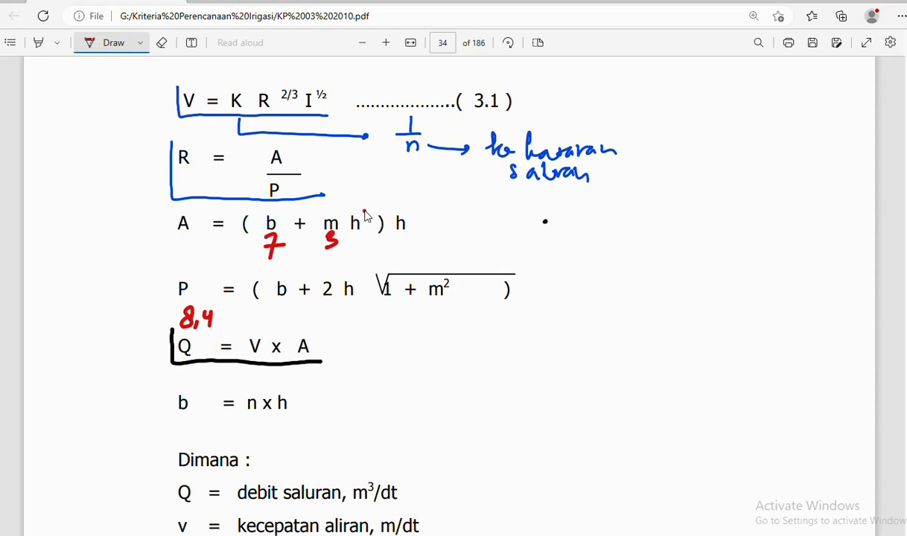
left_click_drag(364, 212, 400, 195)
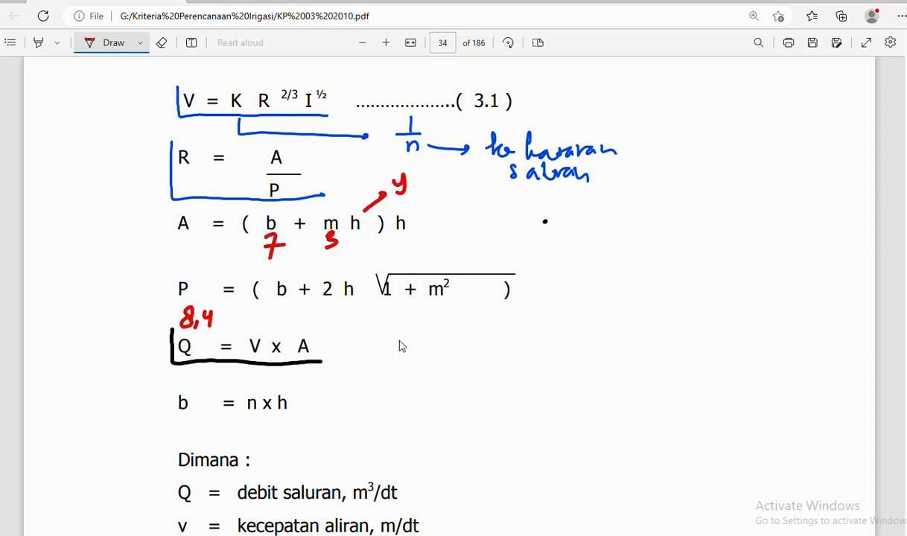
- Write 8,4 = 1/0,02 beside Q = V x A
mouse_move(396, 343)
left_mouse_down()
mouse_move(427, 336)
mouse_move(425, 348)
mouse_move(446, 336)
mouse_move(447, 343)
left_mouse_up()
mouse_move(481, 313)
left_mouse_down()
mouse_move(494, 333)
mouse_move(469, 347)
mouse_move(477, 362)
left_mouse_up()
left_click_drag(488, 347, 509, 363)
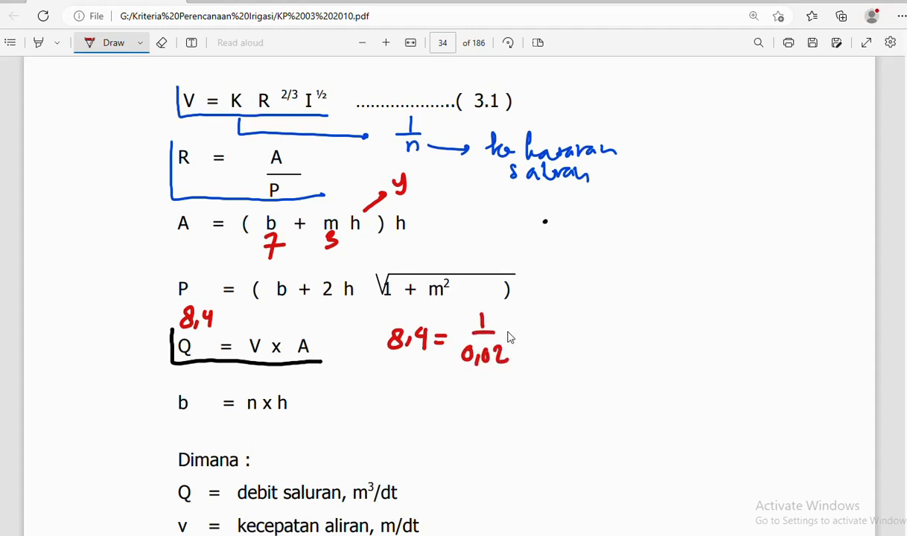
- After 1/0,02, add a dot and write the numerator (7+3·h)h over a fraction line
left_click(507, 330)
left_click_drag(536, 301, 541, 380)
mouse_move(548, 300)
left_mouse_down()
mouse_move(551, 318)
mouse_move(574, 316)
left_mouse_up()
left_click_drag(568, 309, 596, 314)
left_click(609, 311)
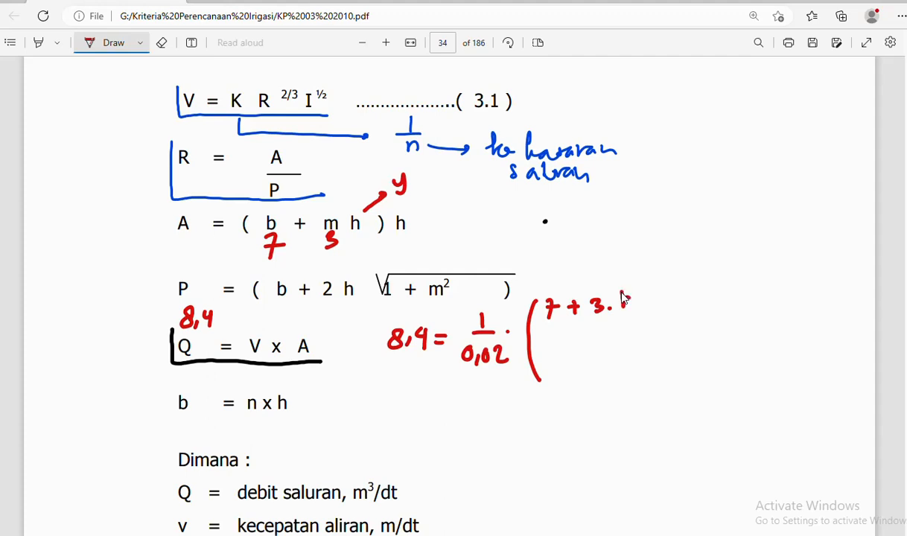
left_click_drag(622, 294, 633, 308)
left_click_drag(547, 294, 543, 319)
mouse_move(637, 292)
left_mouse_down()
mouse_move(638, 320)
mouse_move(663, 317)
left_mouse_up()
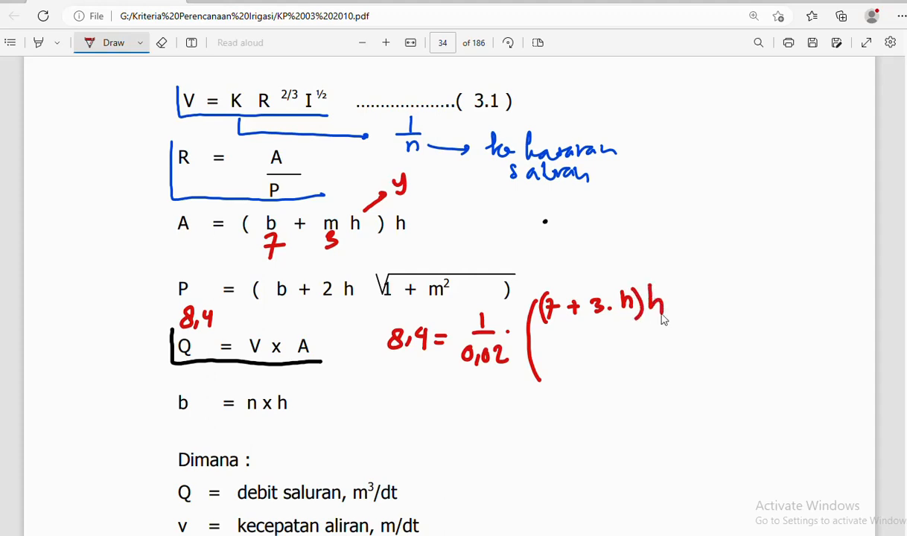
left_click_drag(542, 332, 675, 331)
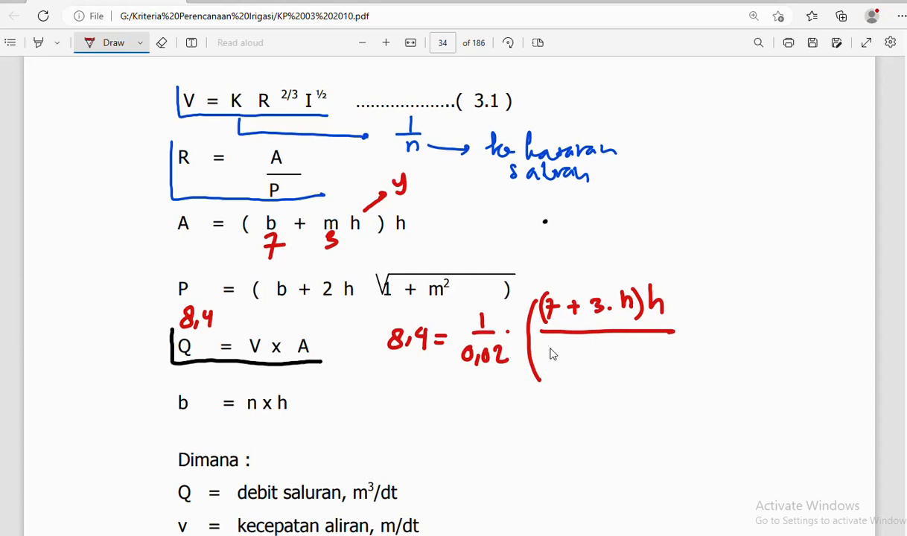
- Write the denominator (7+2h√(1+3²)) and extend the fraction bar across it
mouse_move(551, 353)
left_mouse_down()
mouse_move(548, 375)
mouse_move(592, 364)
left_mouse_up()
mouse_move(585, 356)
left_mouse_down()
mouse_move(585, 373)
mouse_move(610, 372)
left_mouse_up()
mouse_move(620, 348)
left_mouse_down()
mouse_move(621, 373)
mouse_move(633, 373)
mouse_move(653, 343)
mouse_move(737, 344)
left_mouse_up()
mouse_move(660, 355)
left_mouse_down()
mouse_move(660, 376)
mouse_move(725, 360)
left_mouse_up()
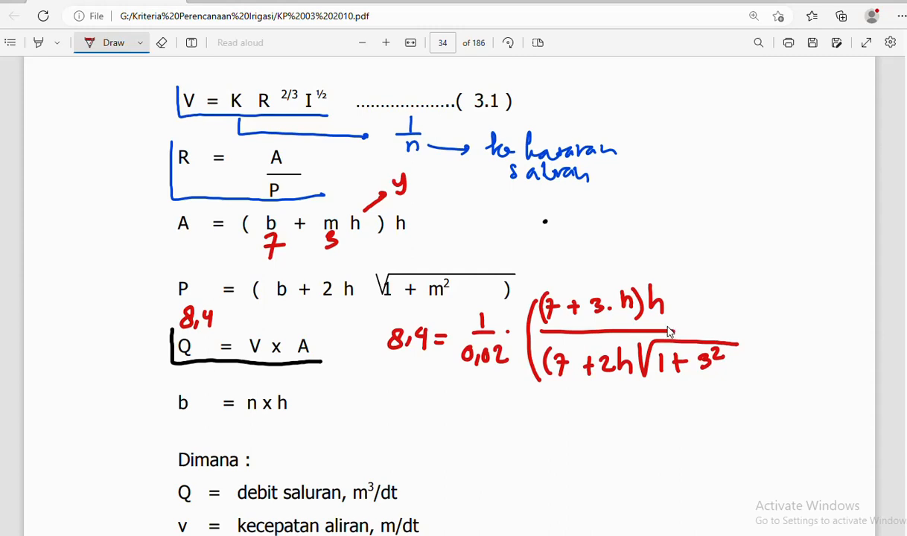
left_click_drag(670, 331, 756, 326)
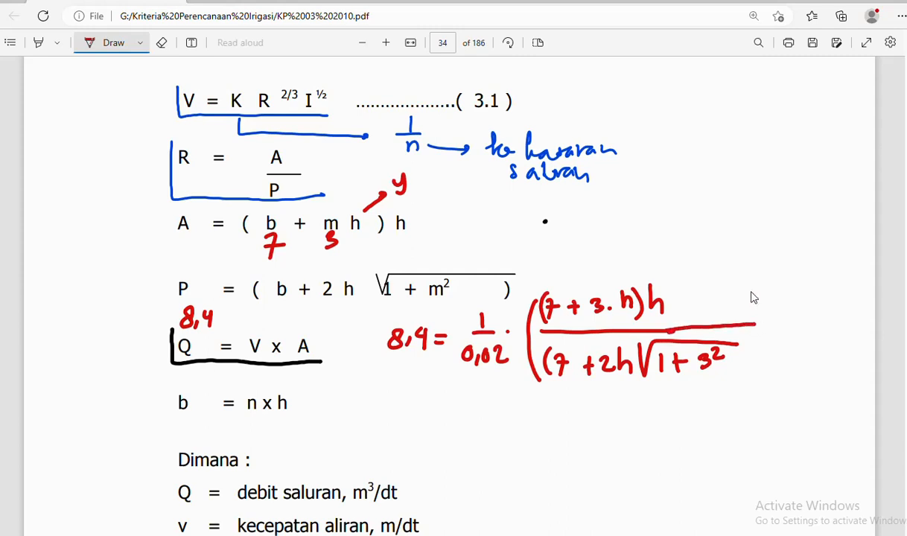
- Close the big bracket, then add the 2/3 exponent and a multiplication sign
mouse_move(754, 292)
left_mouse_down()
mouse_move(764, 364)
mouse_move(748, 382)
left_mouse_up()
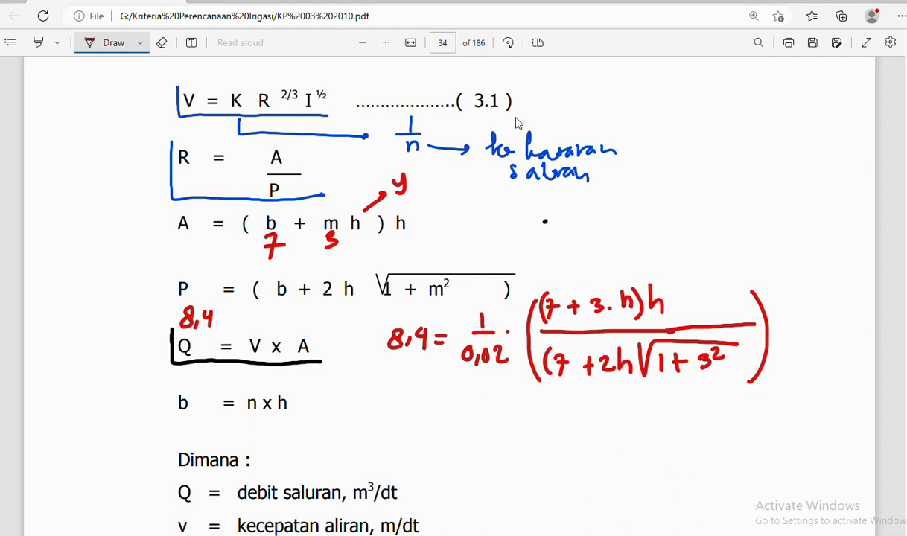
left_click_drag(761, 285, 771, 296)
mouse_move(775, 297)
left_mouse_down()
mouse_move(784, 279)
mouse_move(796, 299)
left_mouse_up()
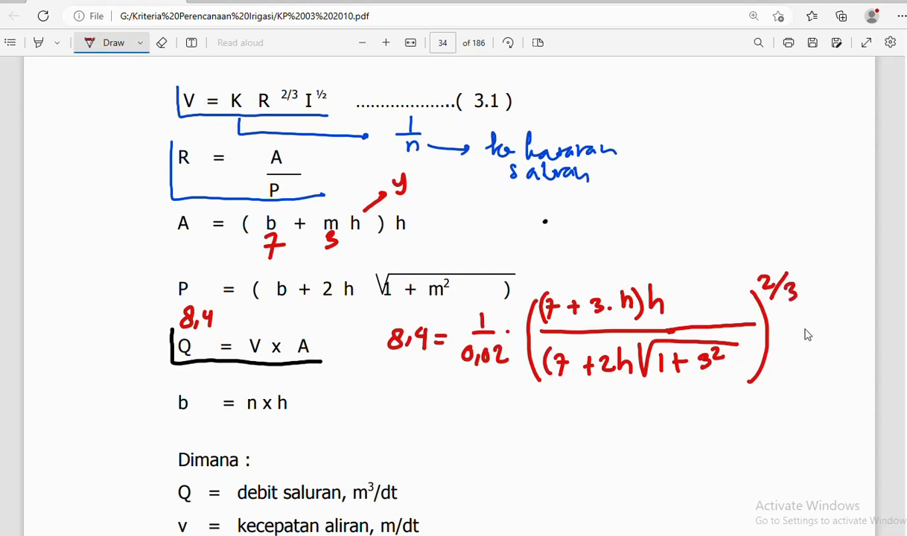
left_click_drag(796, 328, 809, 338)
left_click_drag(808, 328, 797, 339)
key("alt+Tab")
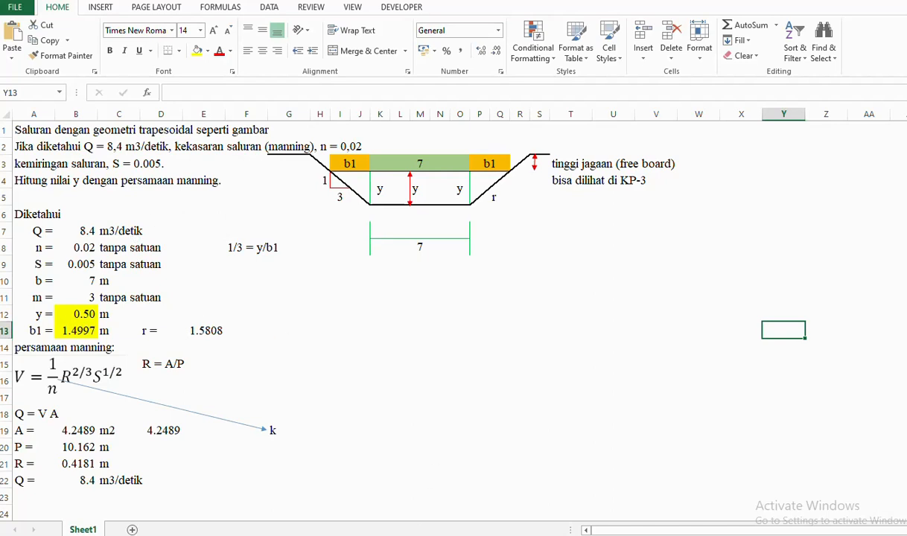
key("alt+Tab")
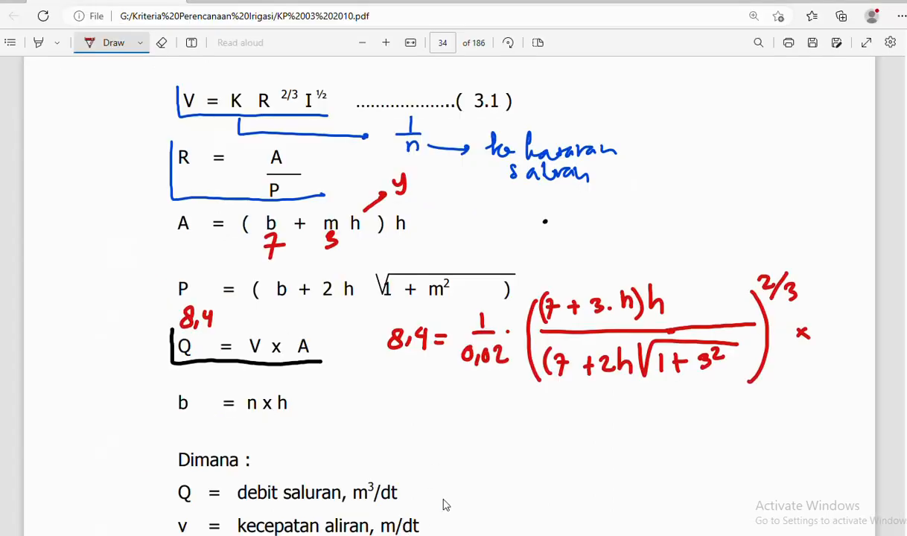
- Write 0,005 with a ½ exponent and a multiplication dot below the equation
mouse_move(471, 423)
left_mouse_down()
mouse_move(482, 440)
mouse_move(497, 419)
mouse_move(513, 433)
mouse_move(524, 422)
mouse_move(529, 434)
left_mouse_up()
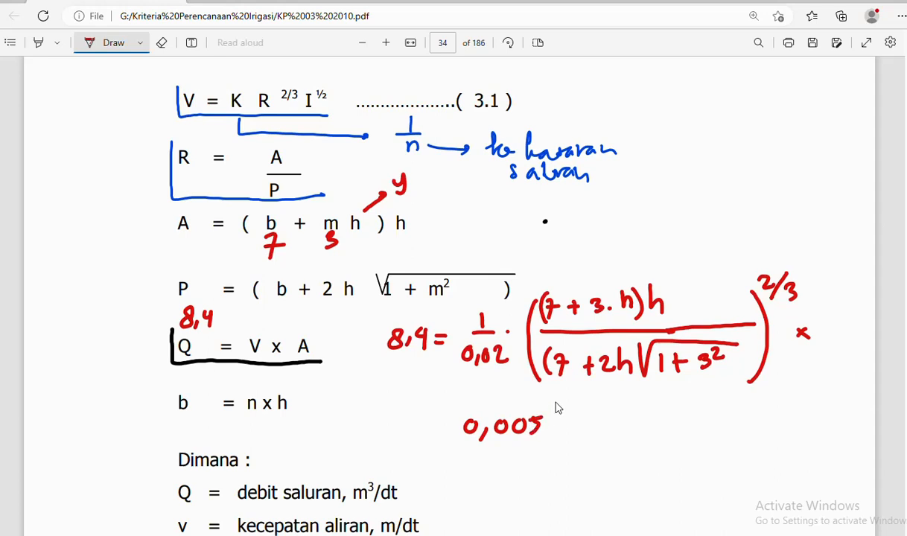
left_click_drag(558, 397, 565, 407)
left_click_drag(571, 403, 582, 412)
left_click(588, 430)
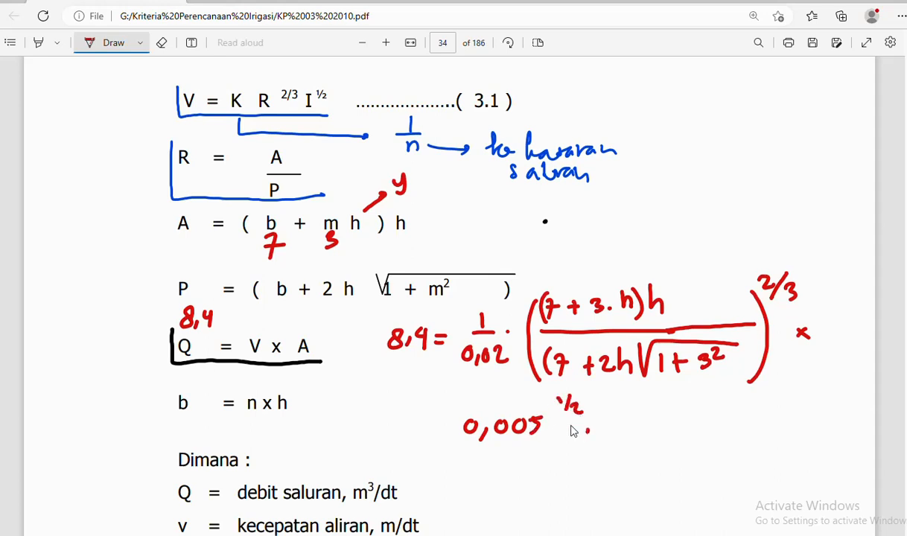
scroll(482, 275, "down", 1)
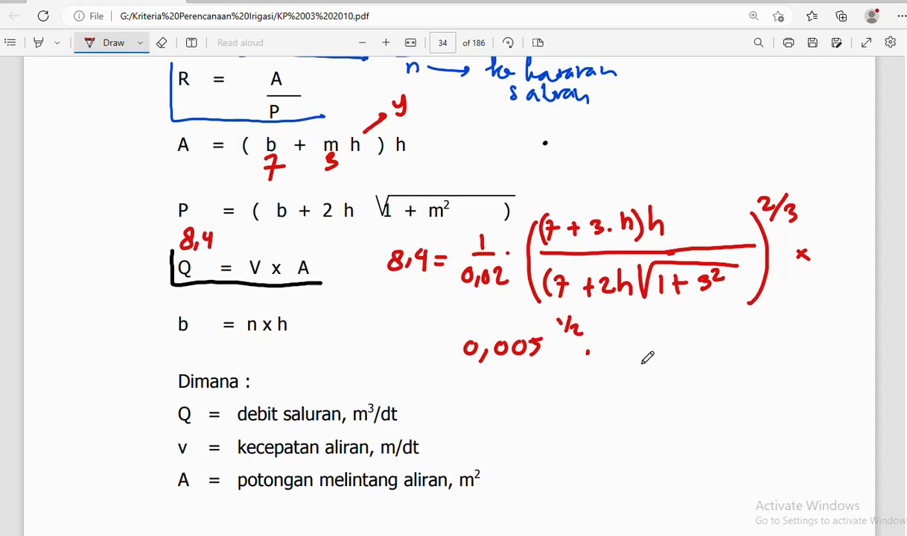
mouse_move(399, 534)
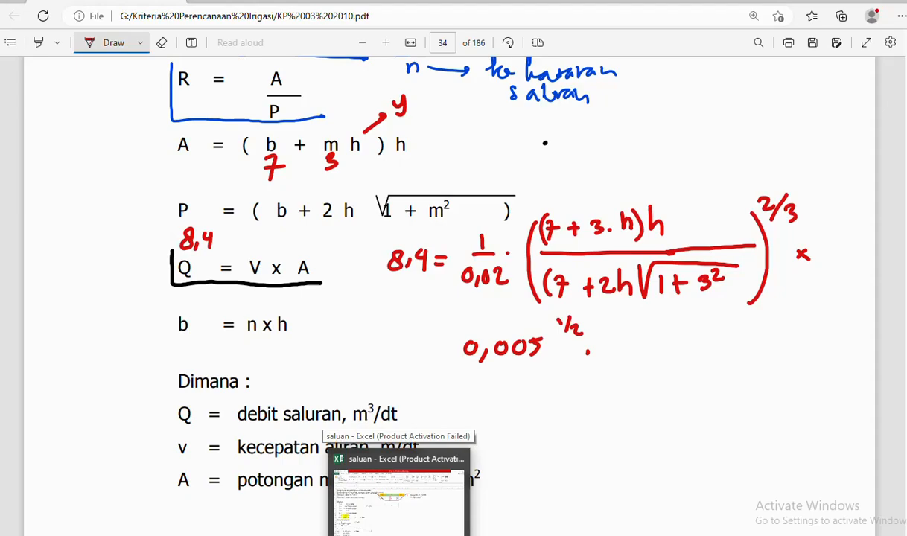
- In Excel, enter =0.005^0.5 in T10, giving 0.0707
left_click(399, 492)
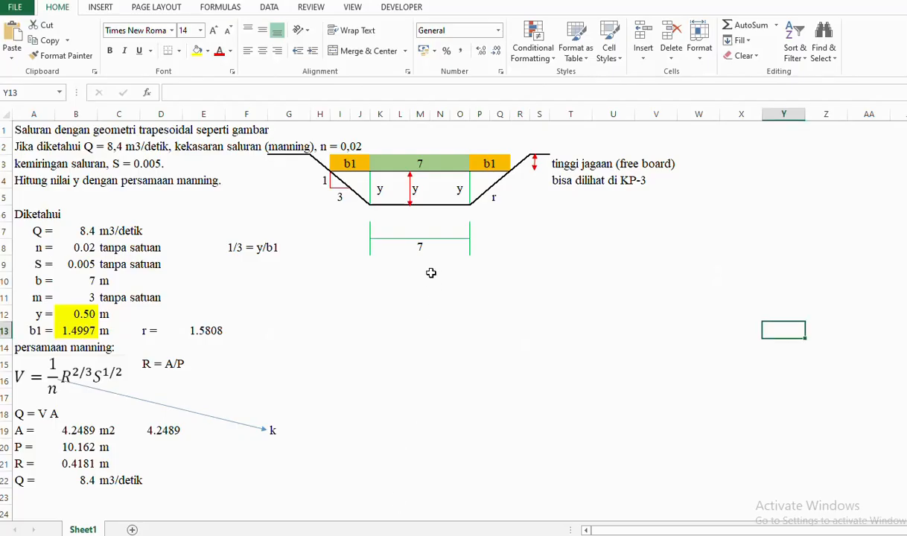
left_click(591, 275)
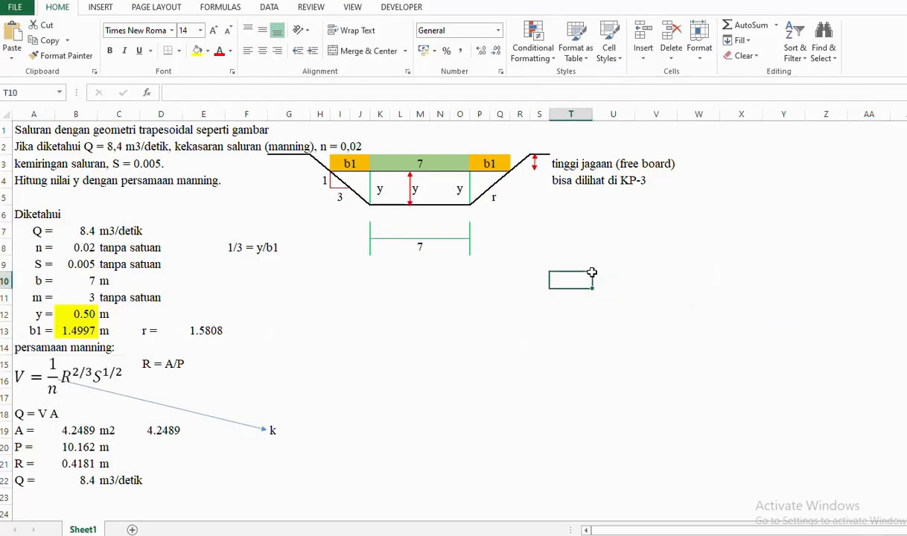
type("=")
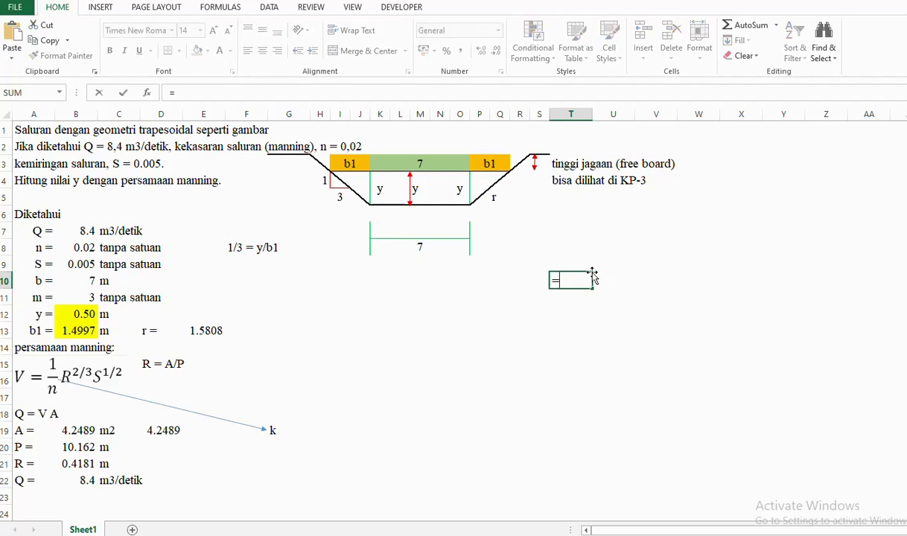
type("0.005")
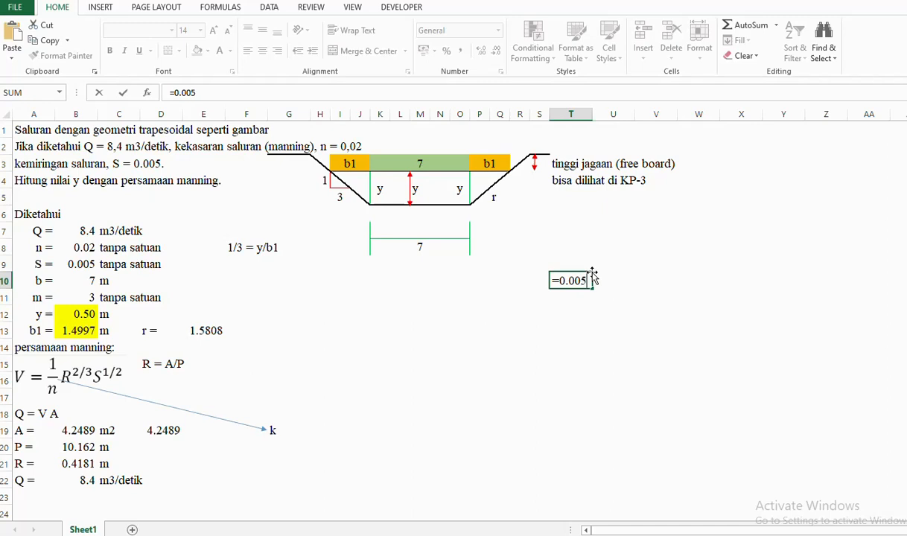
type("^0.5")
key("Return")
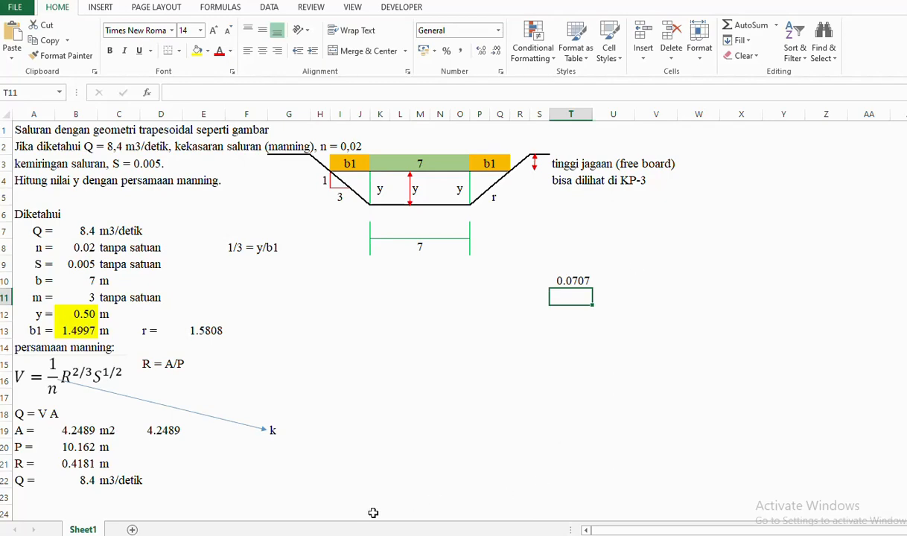
key("alt+Tab")
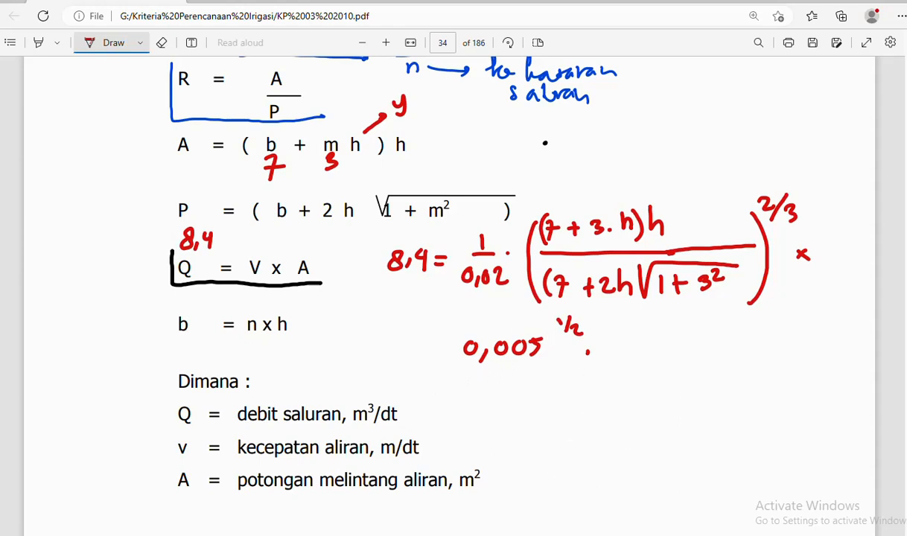
- Enter =1/0.02 in T11, giving 50, then return to the PDF
key("alt+Tab")
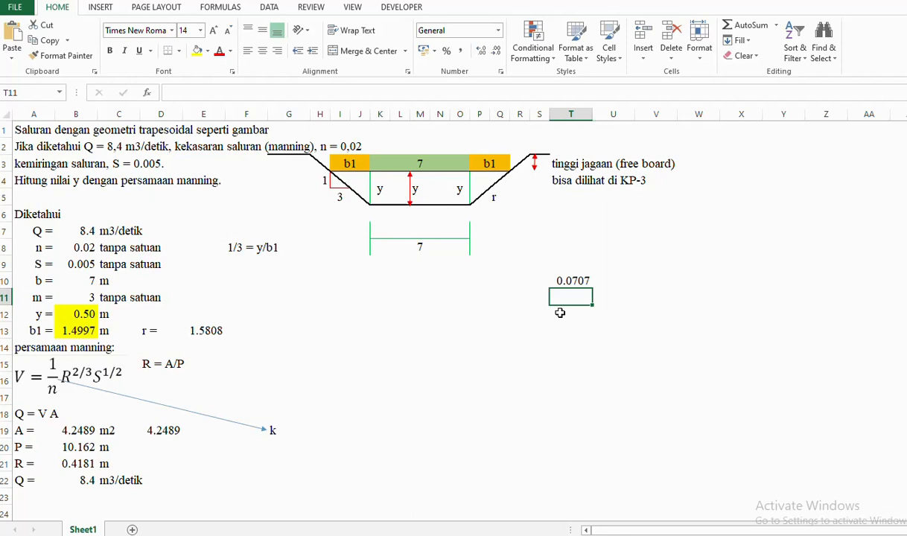
type("=")
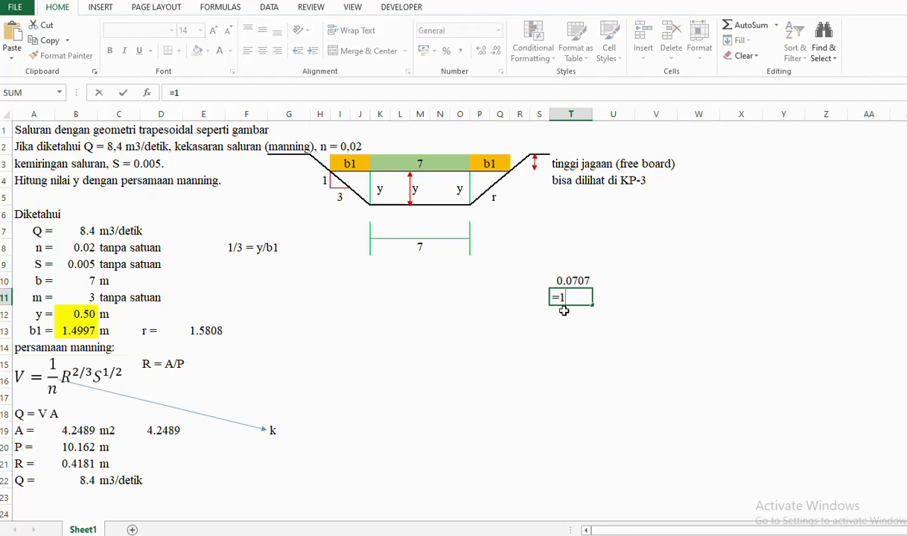
type("1/0.02")
key("Return")
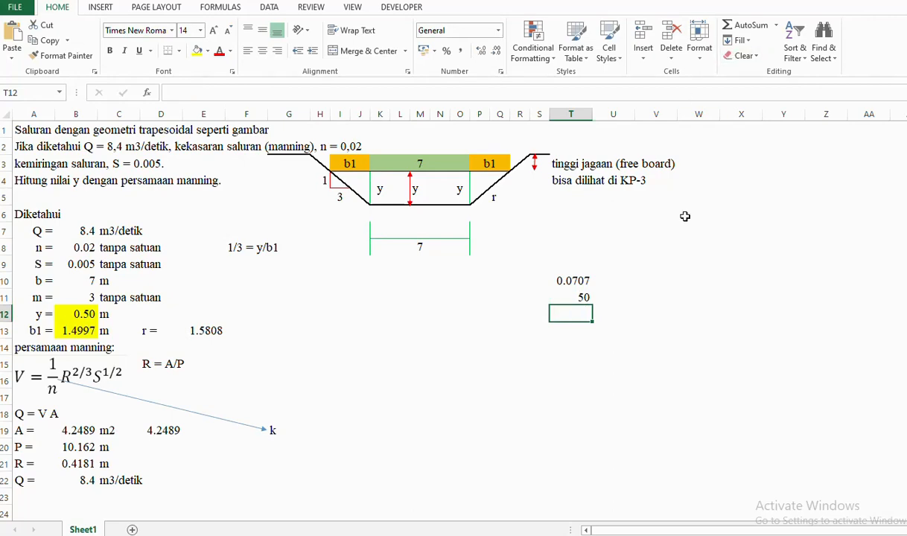
key("alt+Tab")
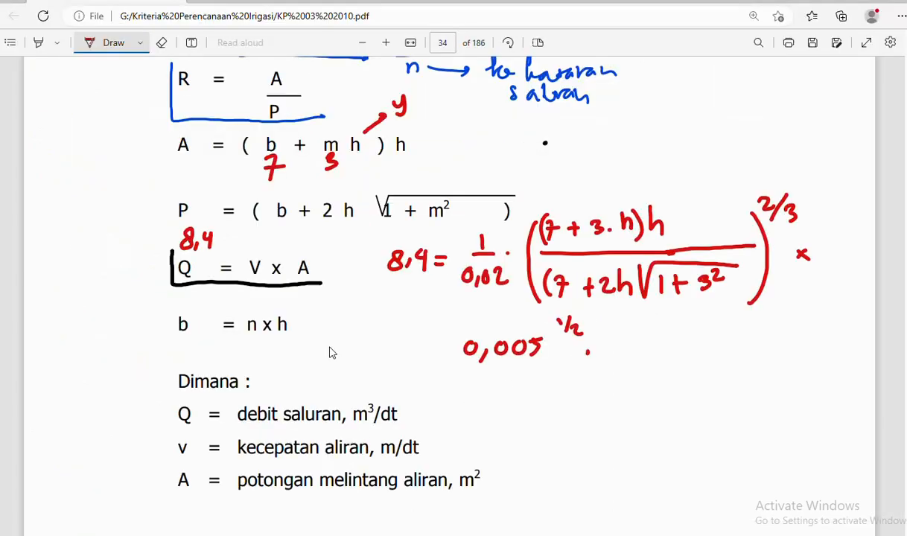
- Change the Draw pen colour to black
left_click(139, 42)
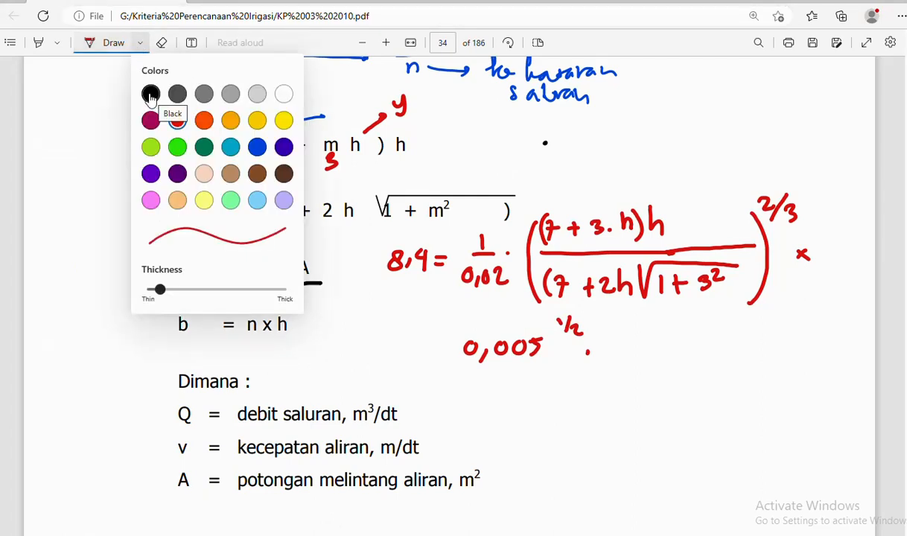
left_click(151, 96)
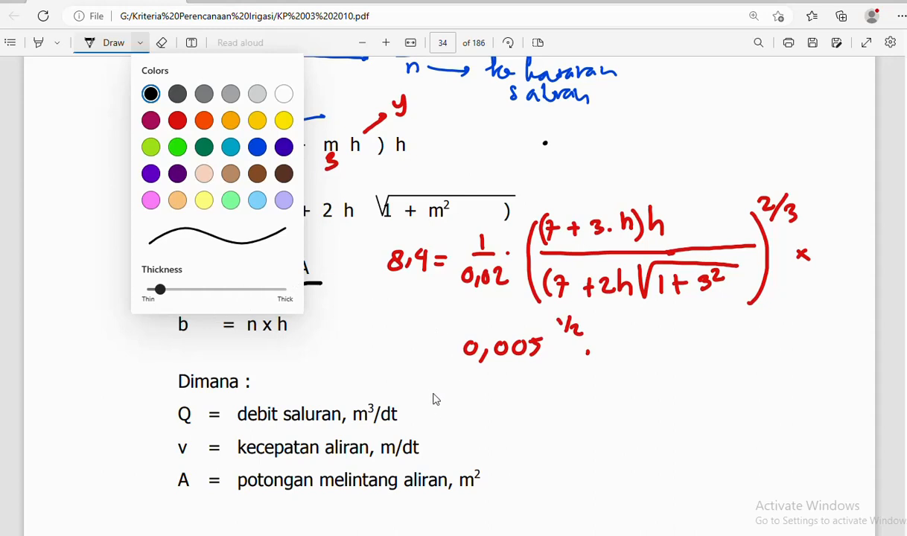
left_click(429, 398)
- Write 8,4 = 50 · in black below the formulas
mouse_move(438, 383)
left_mouse_down()
mouse_move(439, 397)
mouse_move(468, 395)
mouse_move(463, 402)
mouse_move(485, 389)
mouse_move(484, 397)
left_mouse_up()
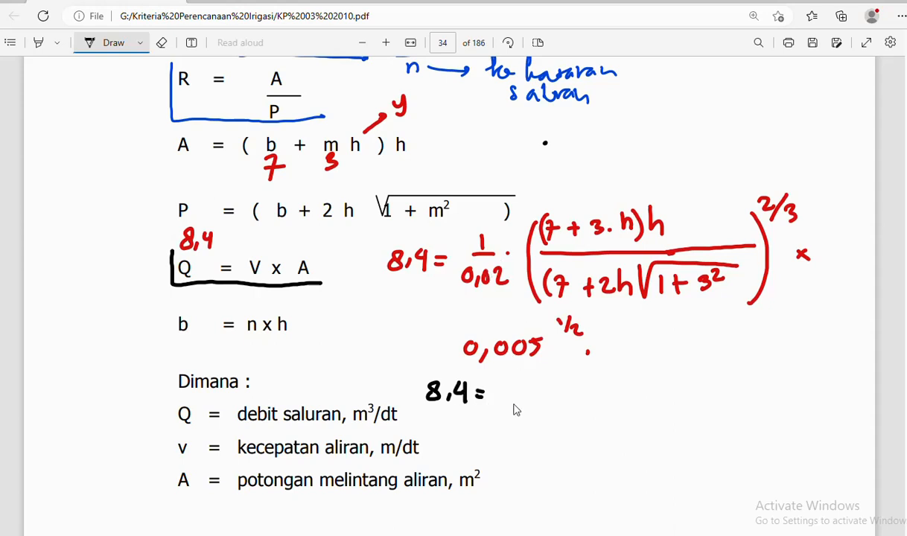
left_click_drag(501, 379, 526, 380)
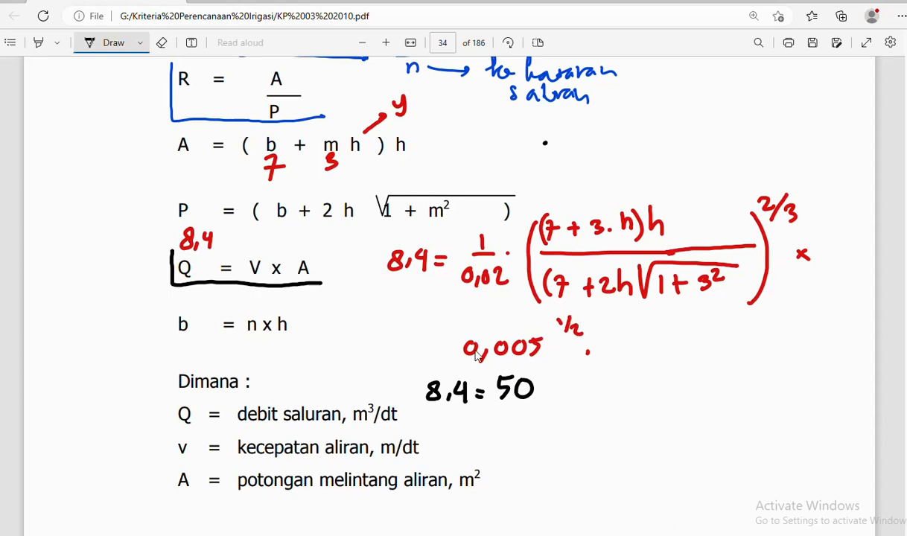
left_click(553, 392)
key("alt+Tab")
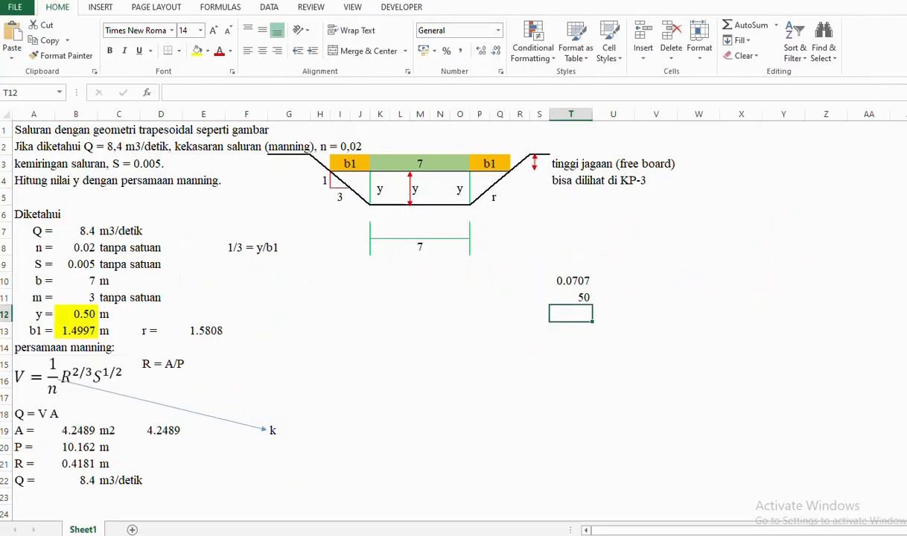
key("alt+Tab")
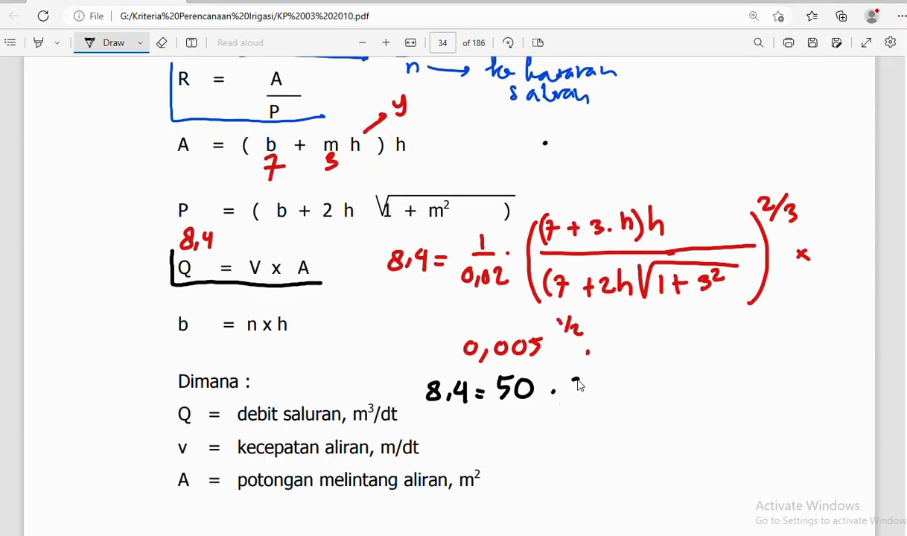
- Write · 0,0707 after the 50, then open a bracket with the numerator (7+3h)h
mouse_move(581, 380)
left_mouse_down()
mouse_move(588, 395)
mouse_move(601, 378)
mouse_move(619, 378)
mouse_move(649, 399)
mouse_move(683, 385)
left_mouse_up()
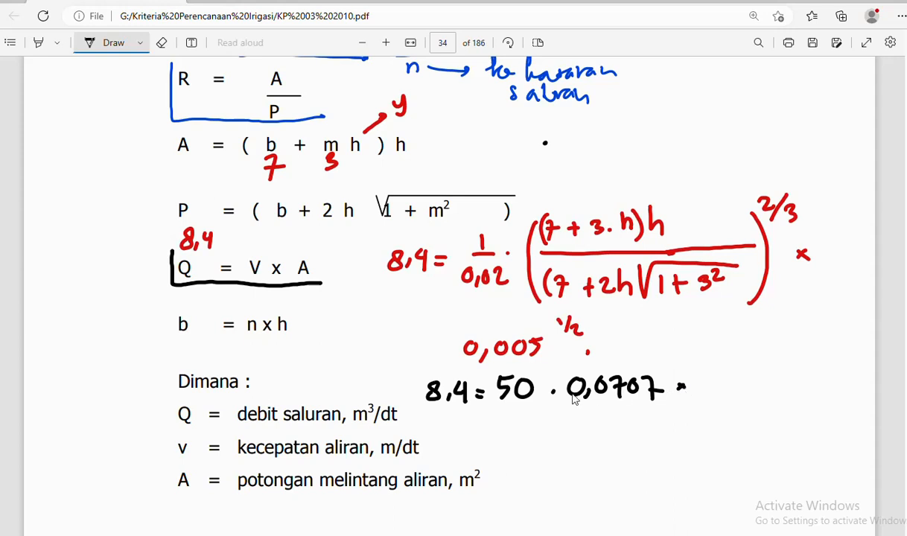
left_click_drag(554, 395, 544, 394)
mouse_move(709, 350)
left_mouse_down()
mouse_move(700, 385)
mouse_move(713, 439)
left_mouse_up()
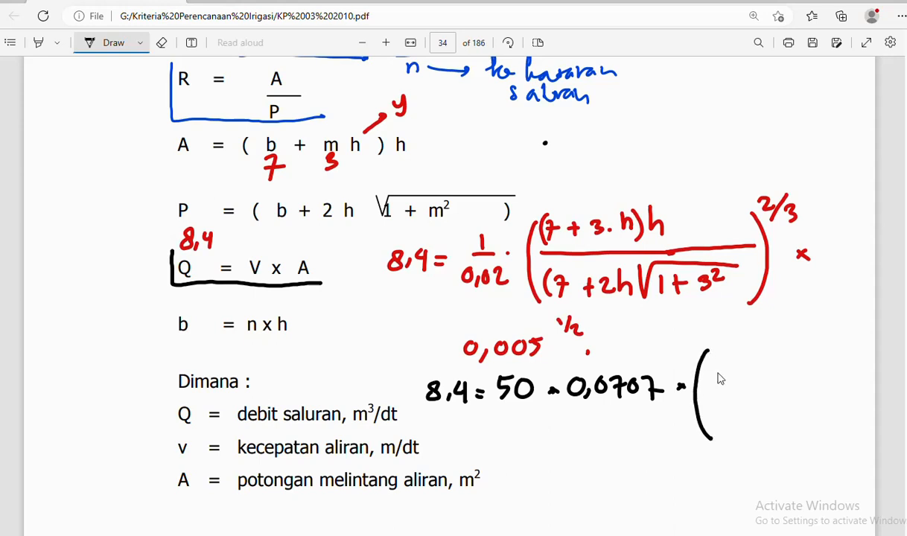
mouse_move(705, 356)
left_mouse_down()
mouse_move(719, 355)
mouse_move(711, 374)
mouse_move(742, 361)
left_mouse_up()
mouse_move(735, 353)
left_mouse_down()
mouse_move(735, 369)
mouse_move(779, 367)
left_mouse_up()
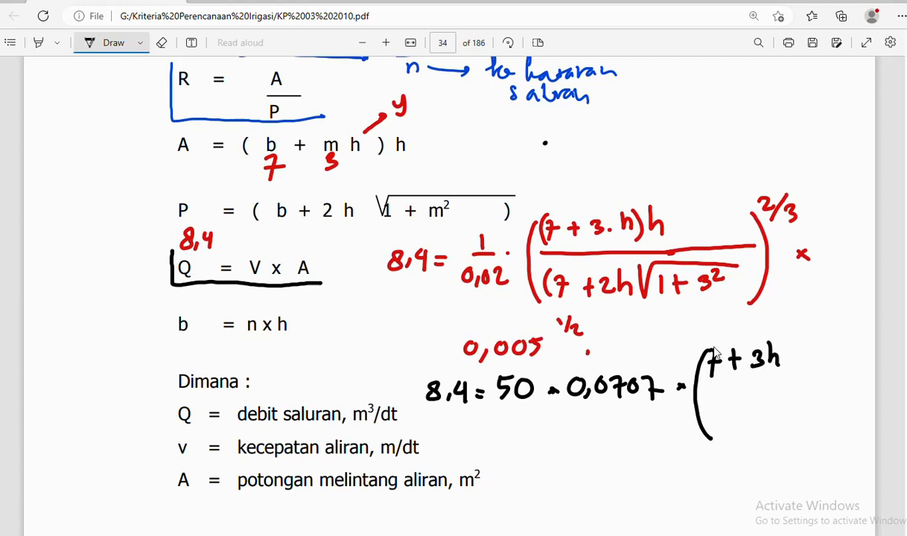
left_click_drag(715, 347, 707, 379)
left_click_drag(782, 341, 793, 372)
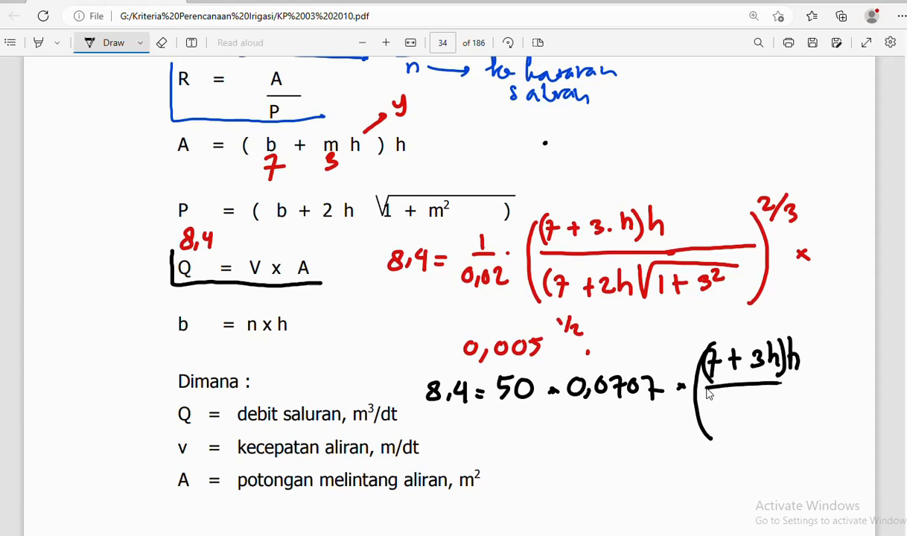
- Add the fraction line, the (7+2h√10) denominator, closing bracket and 2/3 exponent
left_click_drag(705, 385, 813, 384)
mouse_move(716, 406)
left_mouse_down()
mouse_move(713, 432)
mouse_move(724, 413)
mouse_move(720, 429)
mouse_move(741, 421)
left_mouse_up()
mouse_move(743, 409)
left_mouse_down()
mouse_move(742, 427)
mouse_move(778, 423)
mouse_move(783, 401)
mouse_move(819, 398)
mouse_move(804, 423)
mouse_move(813, 407)
left_mouse_up()
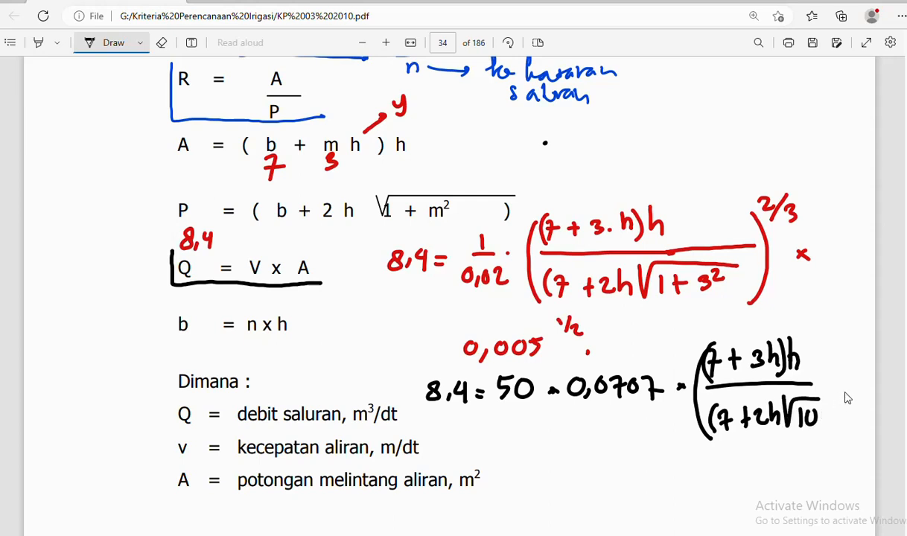
left_click_drag(817, 343, 833, 435)
left_click_drag(831, 326, 848, 355)
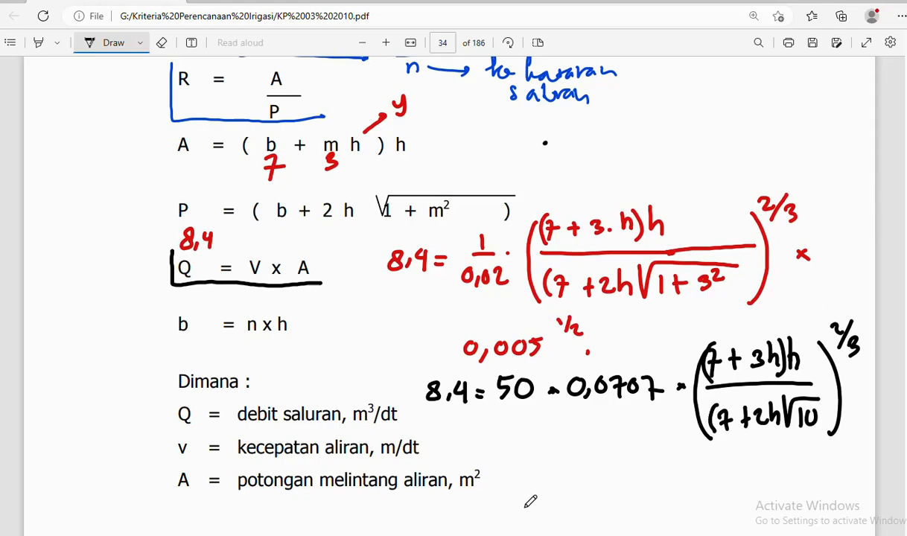
- In Excel, enter a T12 formula multiplying 0.0707 by 50, giving 3.5355
key("alt+Tab")
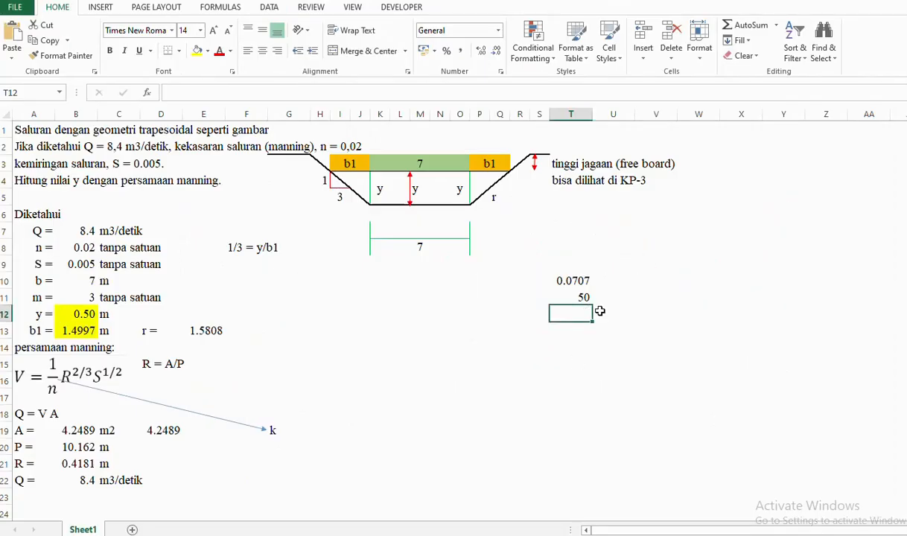
type("=")
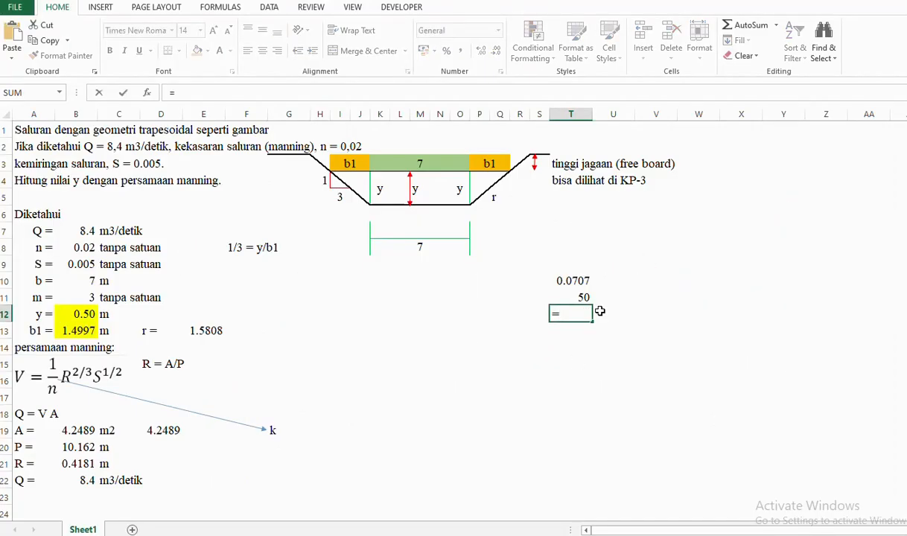
key("Up")
key("Up")
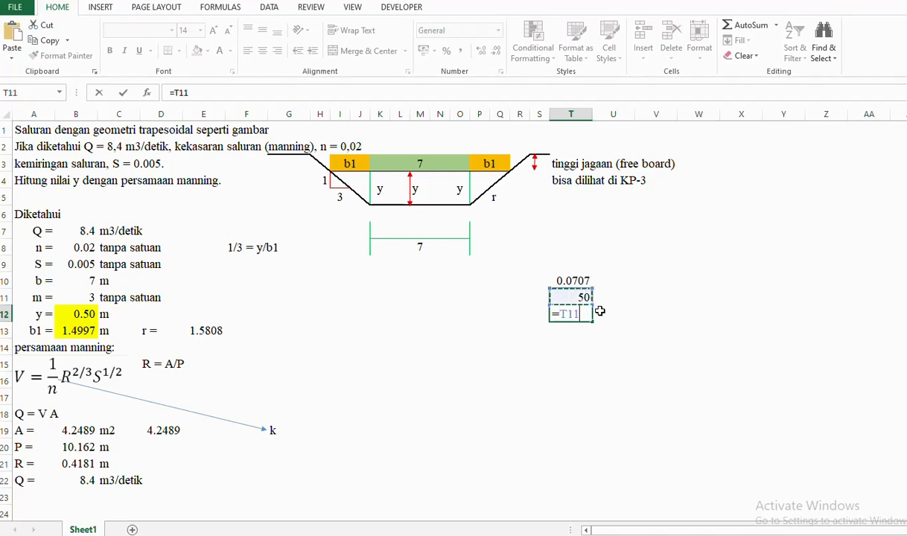
type("*")
key("Up")
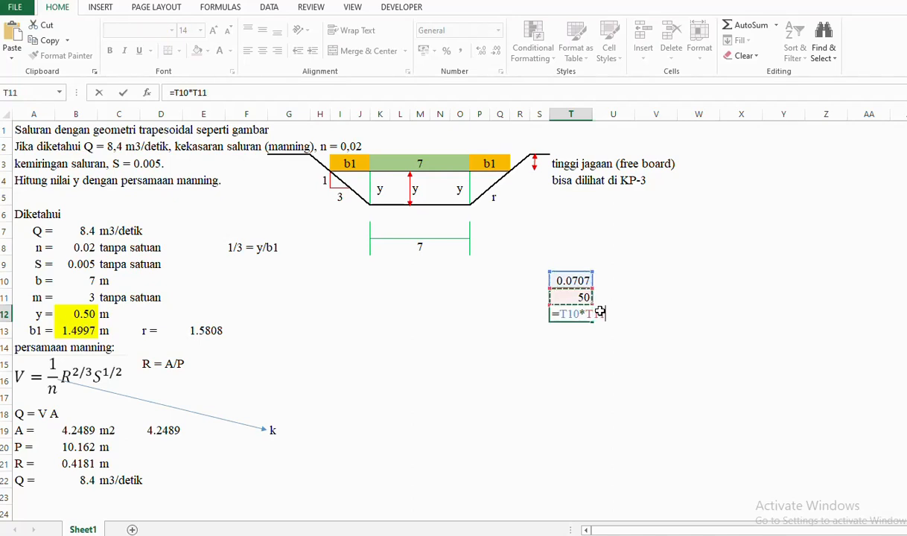
key("Return")
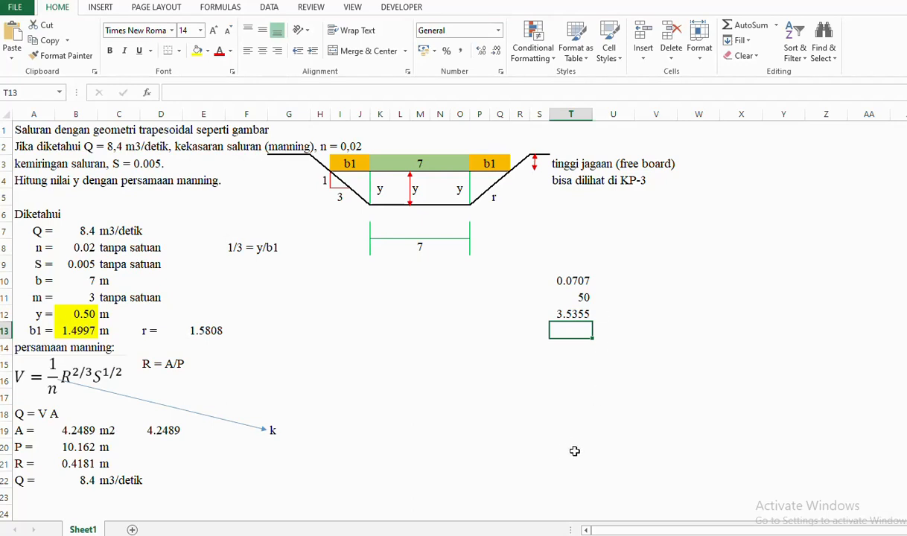
key("alt+Tab")
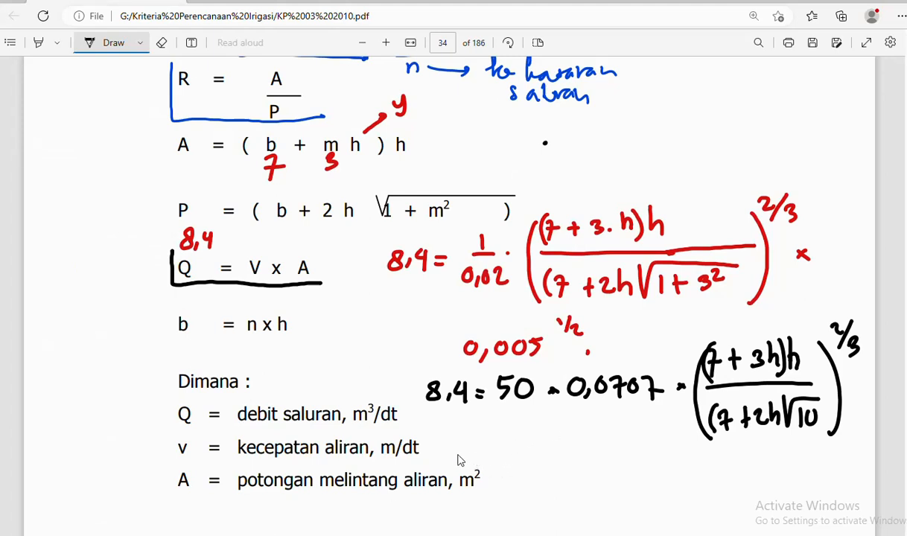
- Write 8,4 = 3,5355 × ( ↗ ) beside the area definition
left_click_drag(502, 475, 497, 468)
mouse_move(511, 477)
left_mouse_down()
mouse_move(527, 483)
mouse_move(539, 469)
left_mouse_up()
left_click_drag(527, 479, 569, 483)
mouse_move(583, 463)
left_mouse_down()
mouse_move(574, 480)
mouse_move(647, 481)
mouse_move(635, 481)
left_mouse_up()
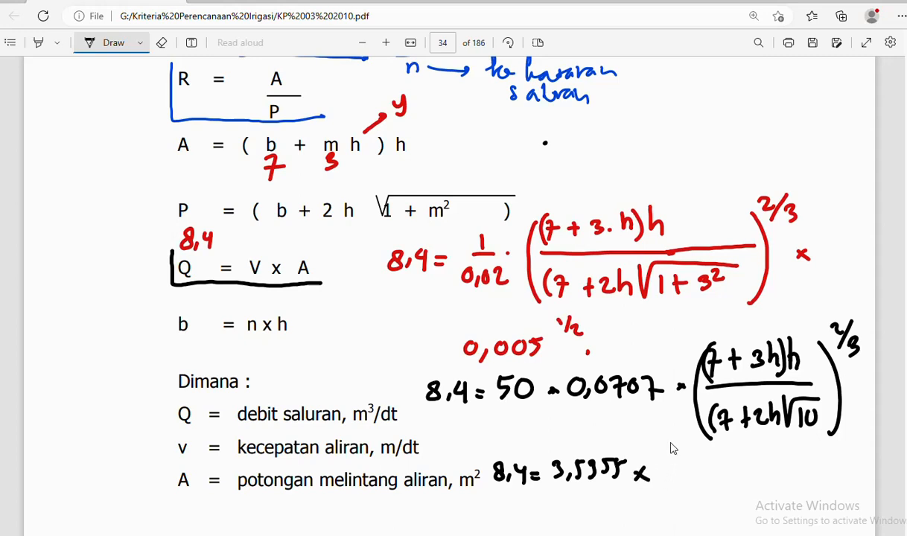
mouse_move(672, 442)
left_mouse_down()
mouse_move(677, 512)
mouse_move(720, 458)
mouse_move(747, 489)
left_mouse_up()
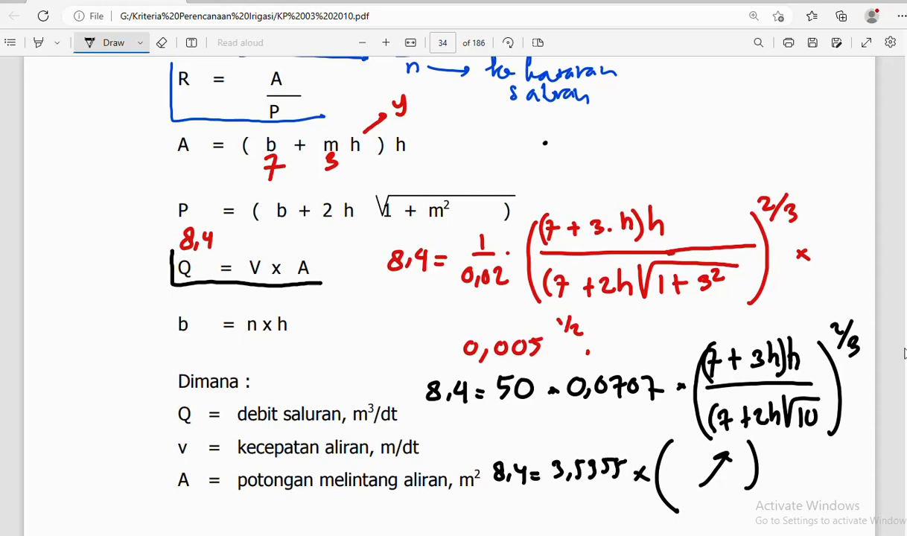
scroll(577, 300, "down", 4)
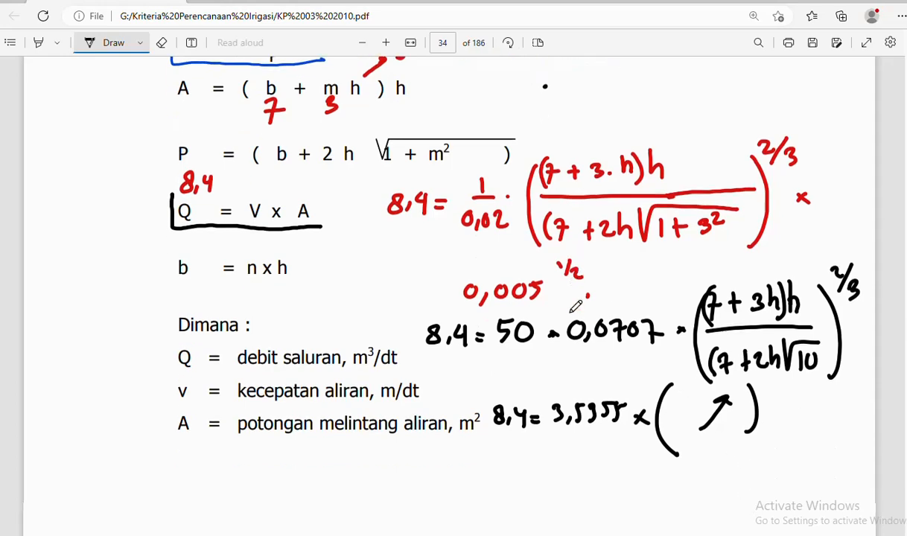
scroll(573, 317, "down", 1)
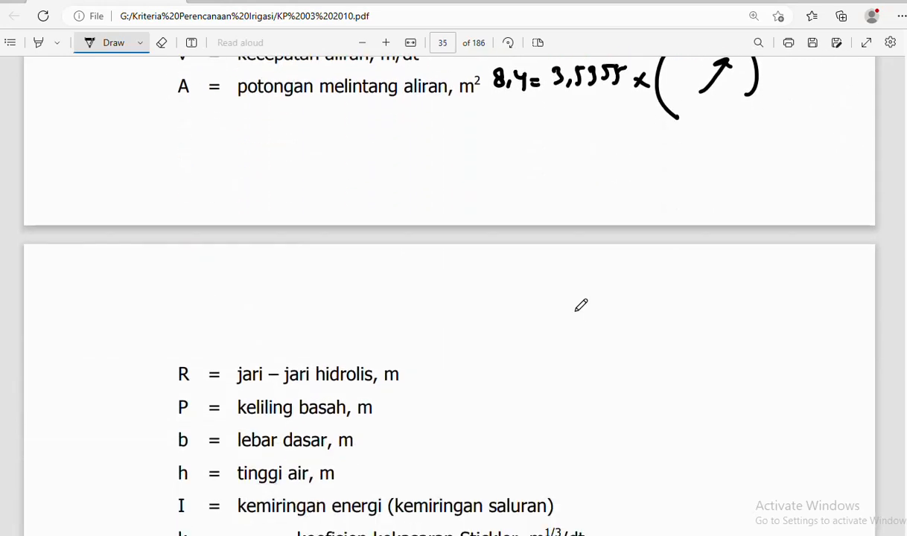
scroll(581, 304, "up", 2)
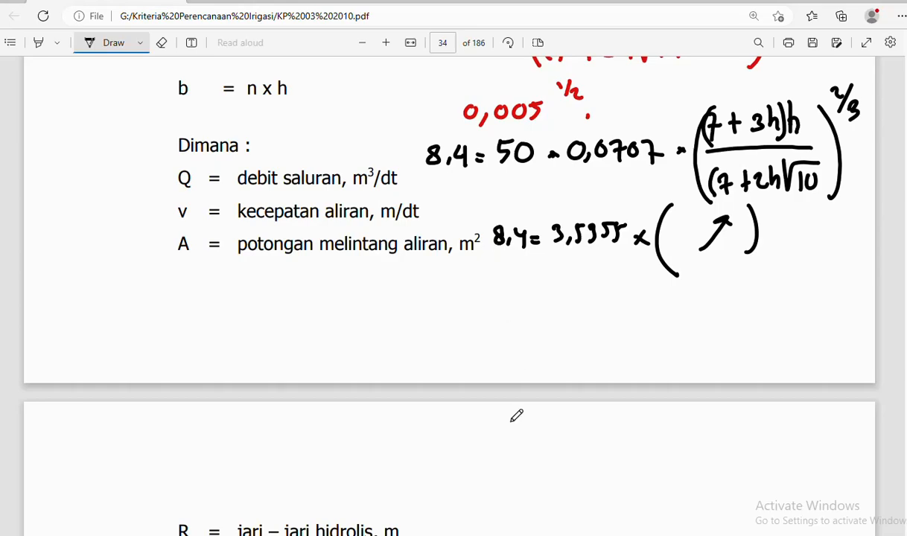
key("alt+Tab")
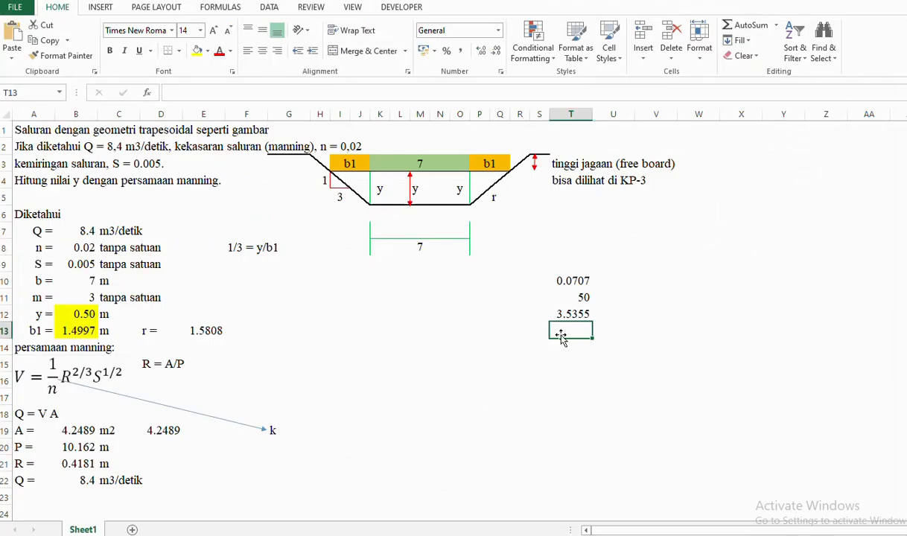
- Enter 8.4 in T13
type("8.4")
key("Return")
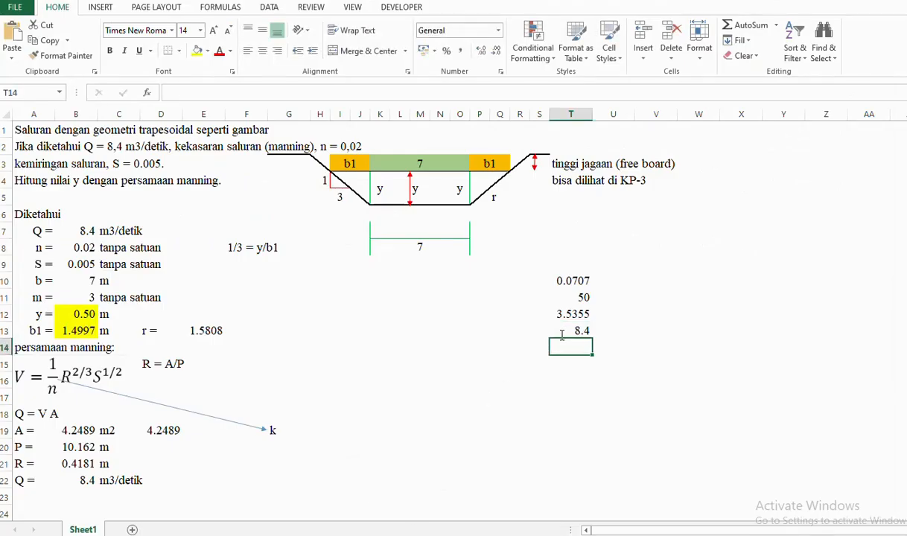
left_click(561, 335)
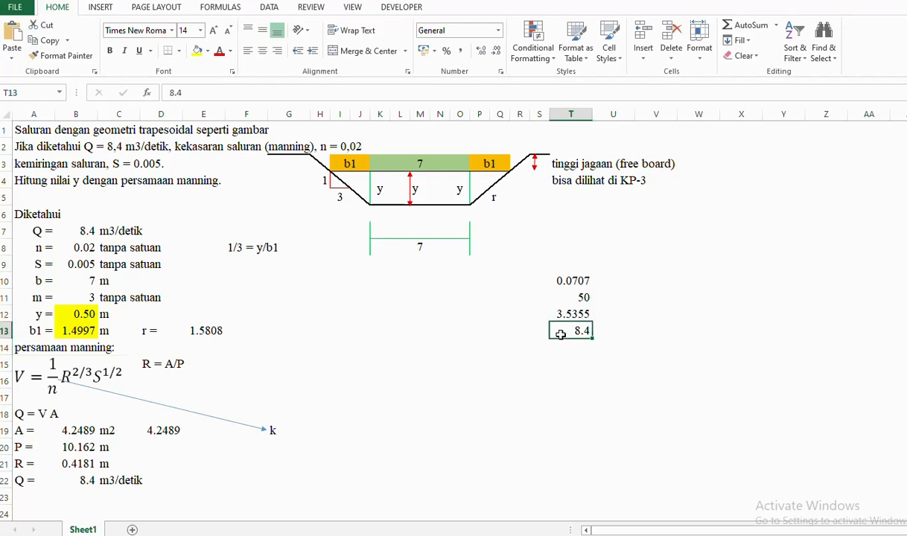
key("Return")
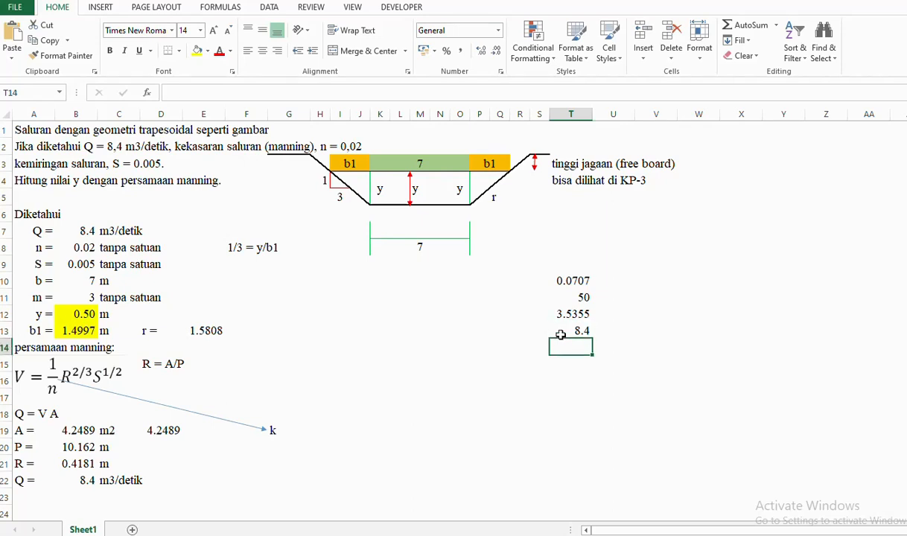
- In T14, enter =T13/T12, giving 2.3759
type("=")
left_click(561, 331)
type("/")
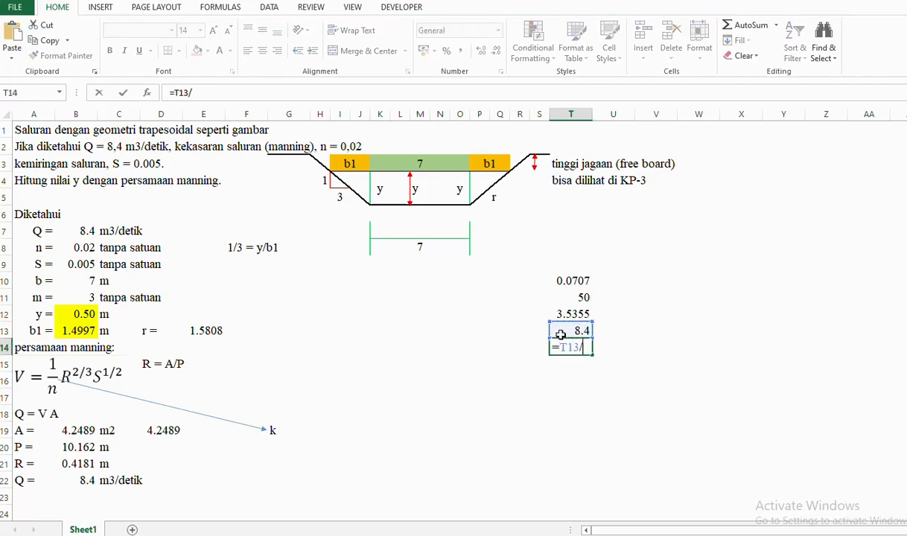
key("Up")
key("Up")
key("Return")
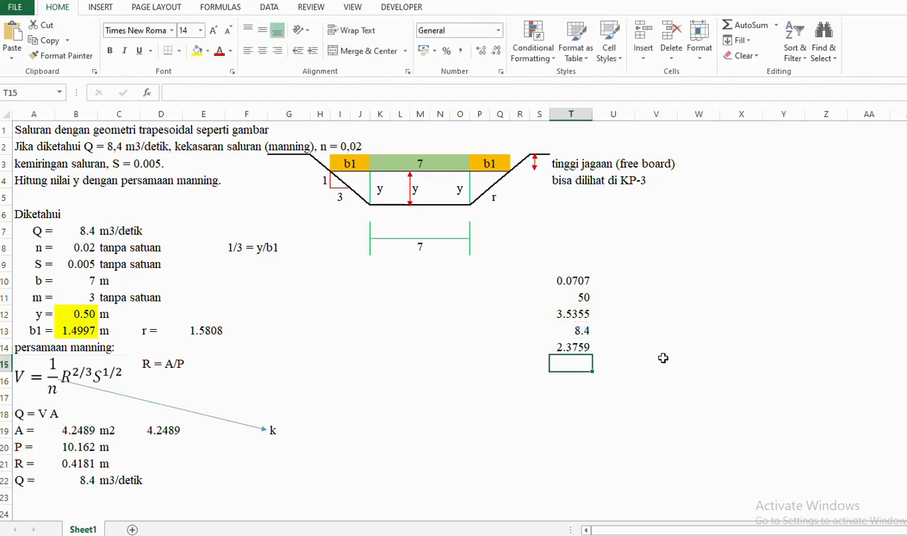
key("alt+Tab")
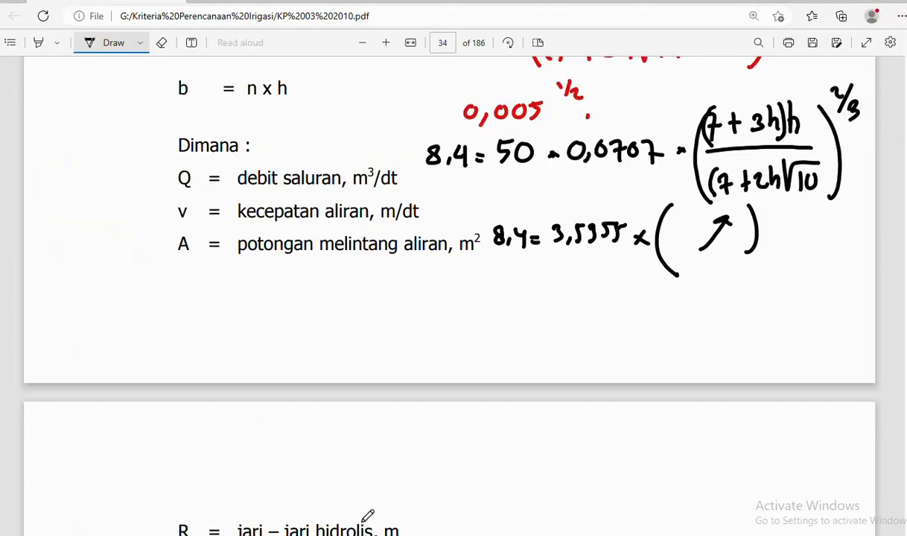
- Write 2,3759 = on page 35 of the PDF
scroll(417, 492, "down", 2)
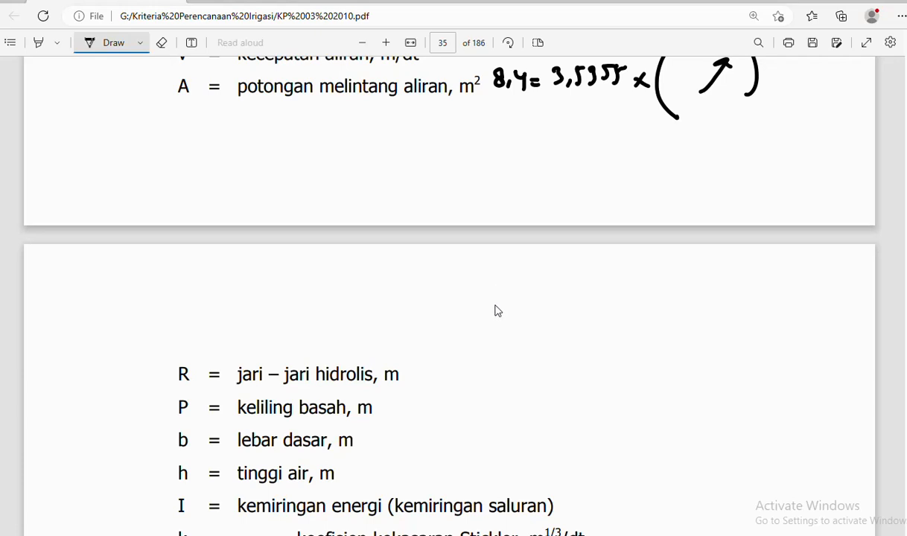
left_click_drag(497, 305, 521, 312)
key("alt+Tab")
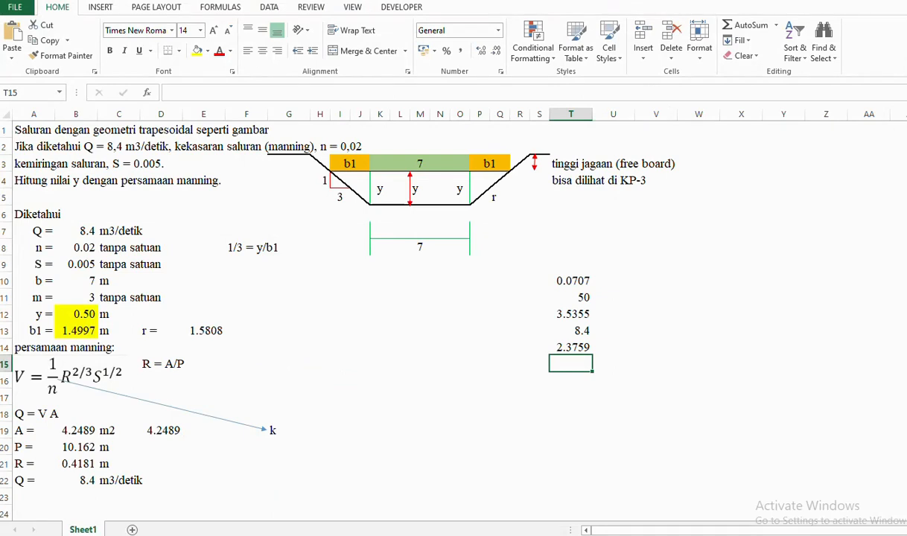
key("alt+Tab")
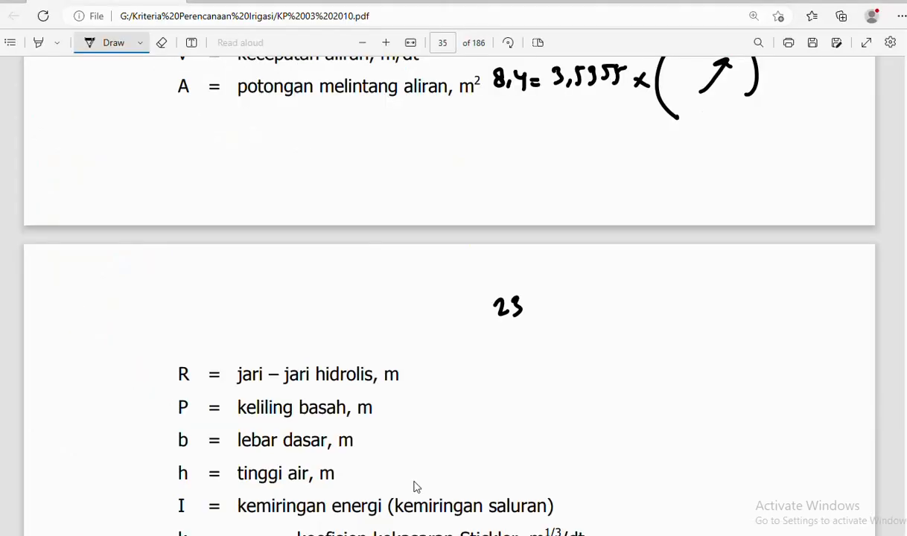
mouse_move(529, 297)
left_mouse_down()
mouse_move(533, 317)
mouse_move(559, 294)
left_mouse_up()
left_click_drag(567, 296, 566, 318)
left_click_drag(510, 313, 504, 325)
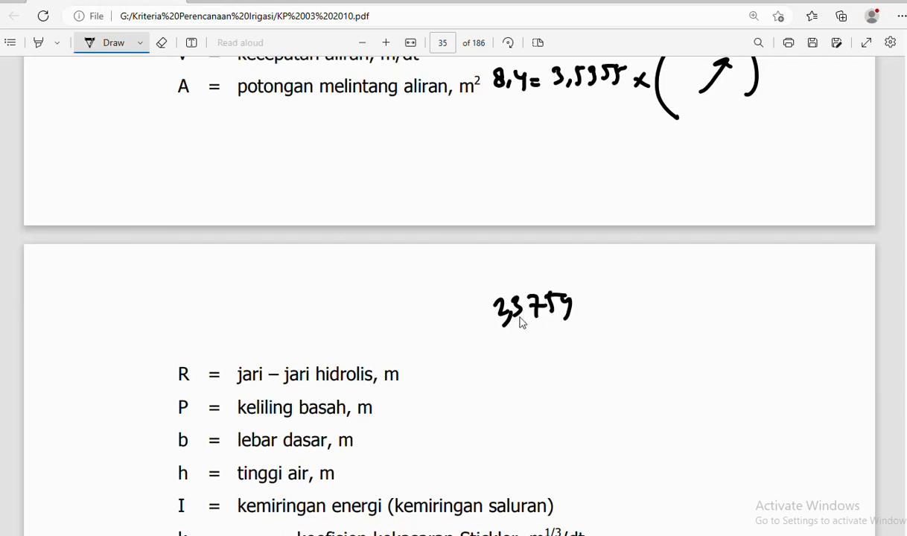
left_click_drag(583, 301, 595, 301)
left_click_drag(584, 308, 595, 308)
scroll(681, 257, "up", 3)
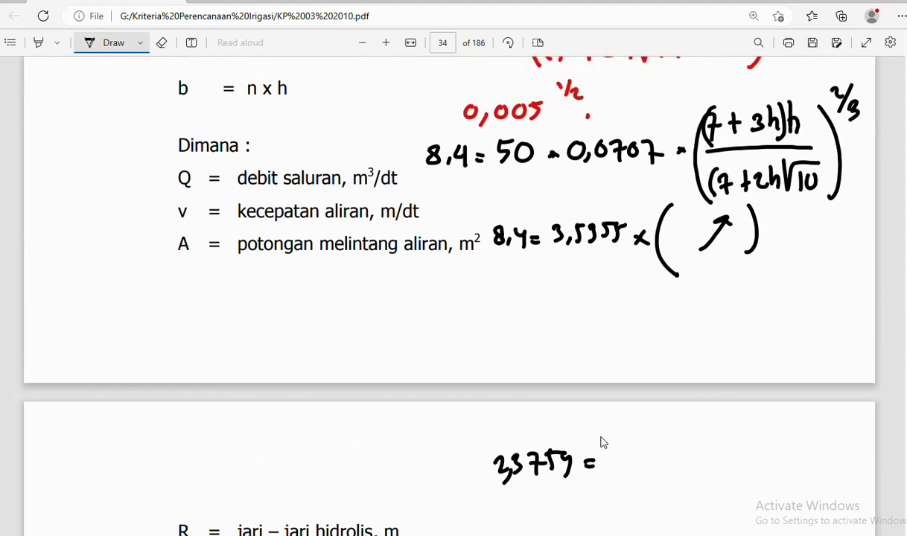
- After the equals sign, start the fraction ((7+3h)h over (7+
left_click_drag(620, 422, 628, 508)
mouse_move(634, 422)
left_mouse_down()
mouse_move(631, 449)
mouse_move(674, 429)
left_mouse_up()
mouse_move(667, 422)
left_mouse_down()
mouse_move(666, 440)
mouse_move(699, 422)
mouse_move(708, 441)
mouse_move(734, 440)
left_mouse_up()
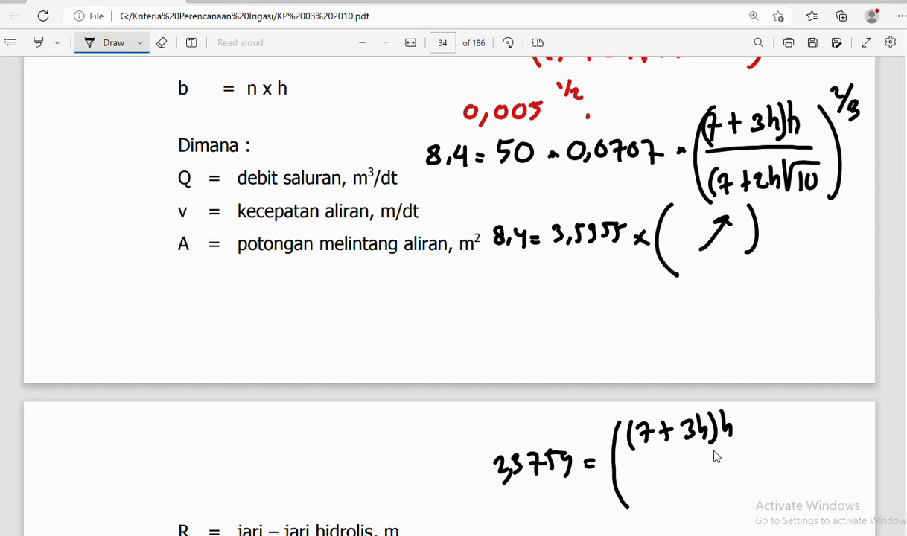
left_click_drag(634, 461, 755, 452)
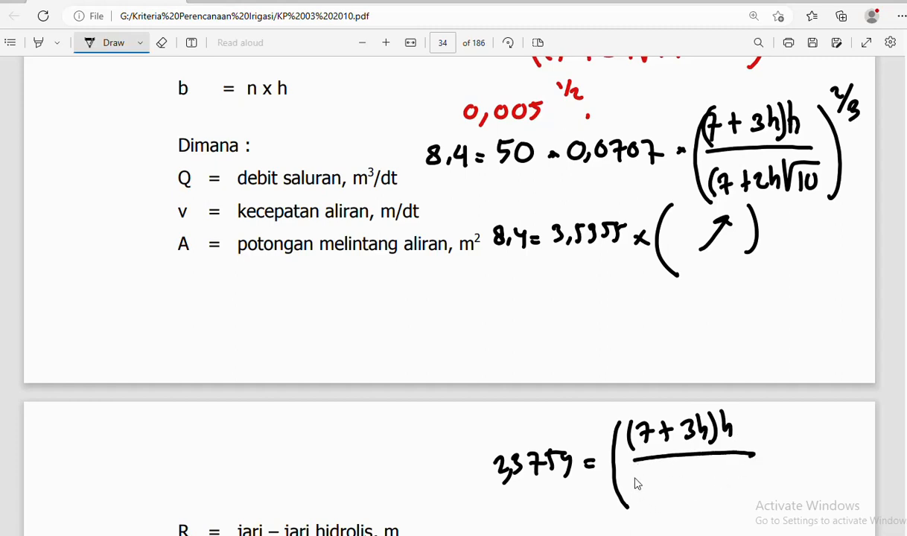
mouse_move(636, 479)
left_mouse_down()
mouse_move(632, 506)
mouse_move(678, 489)
left_mouse_up()
left_click_drag(670, 482, 670, 501)
left_click(395, 488)
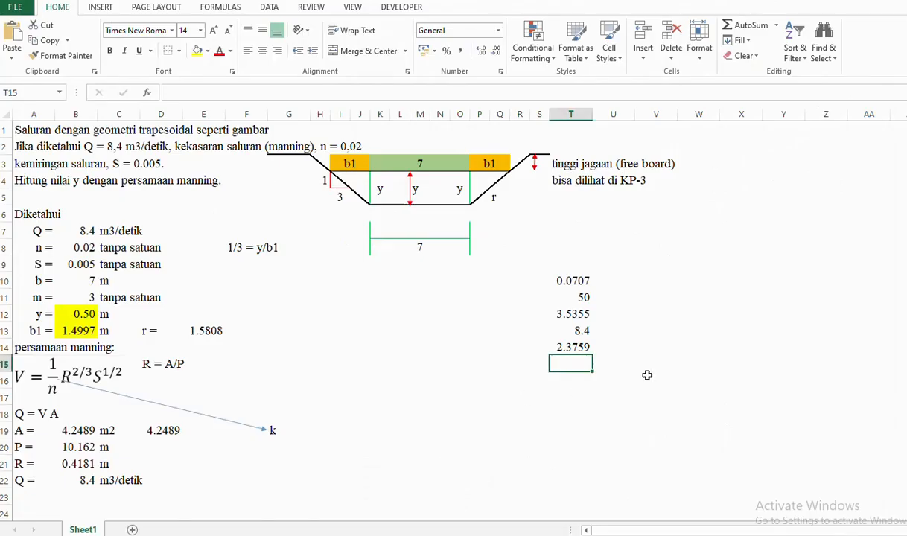
- Enter the formula =10^0.5 in T15 so it shows 3.1623
type("10")
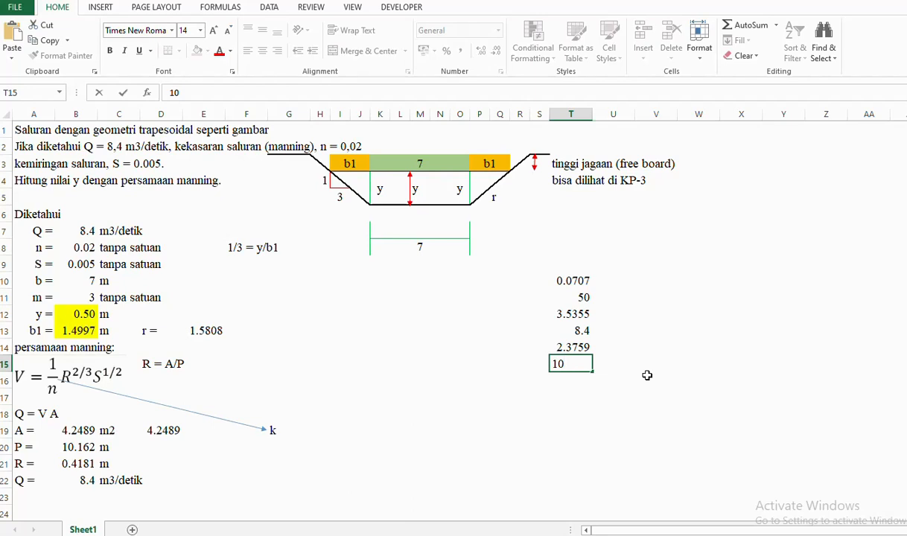
type("^0.5")
key("Return")
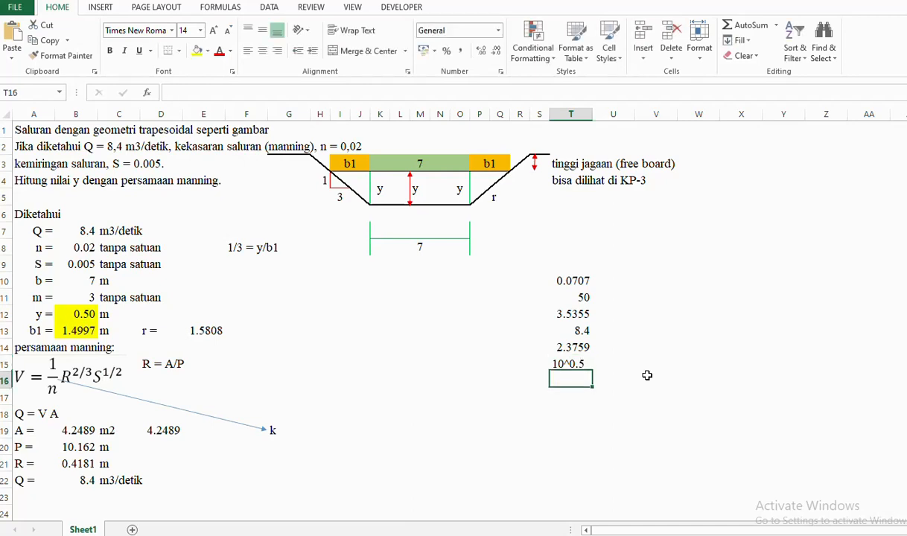
key("Up")
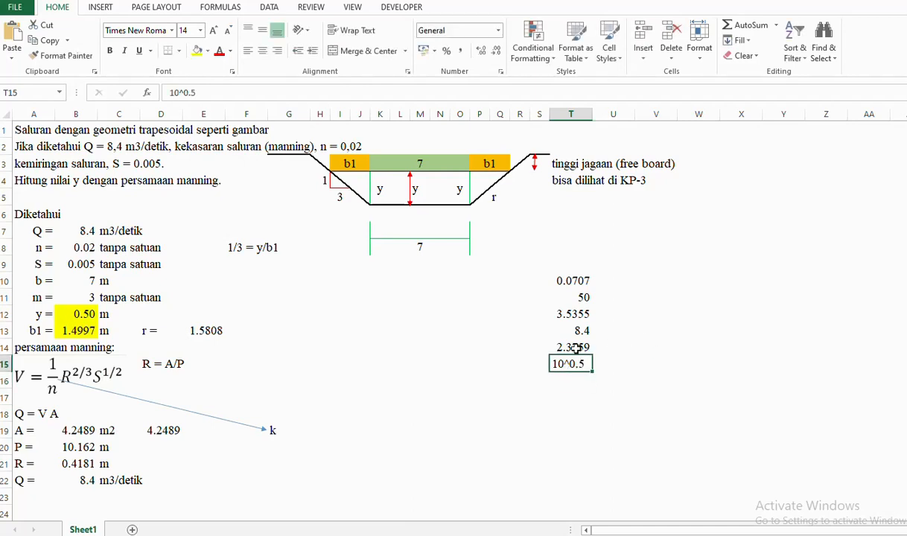
left_click(170, 92)
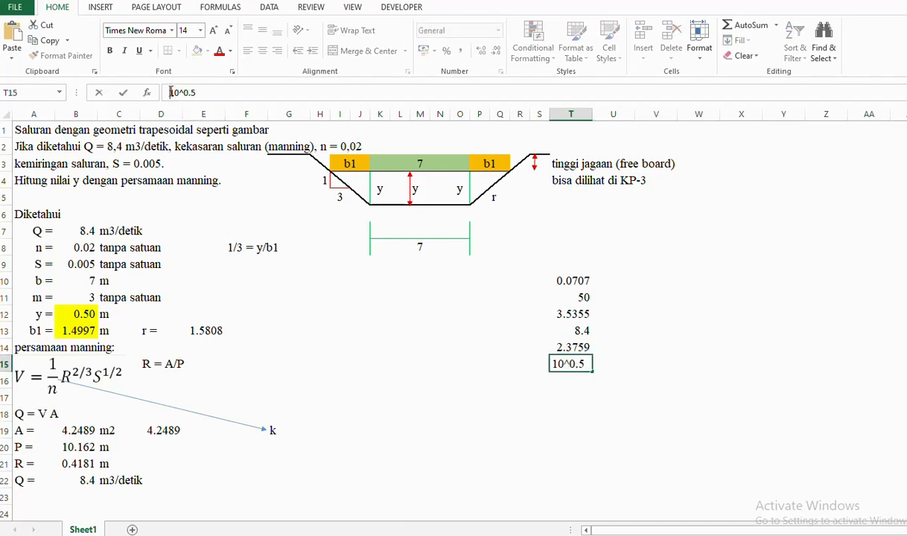
type("=")
key("Return")
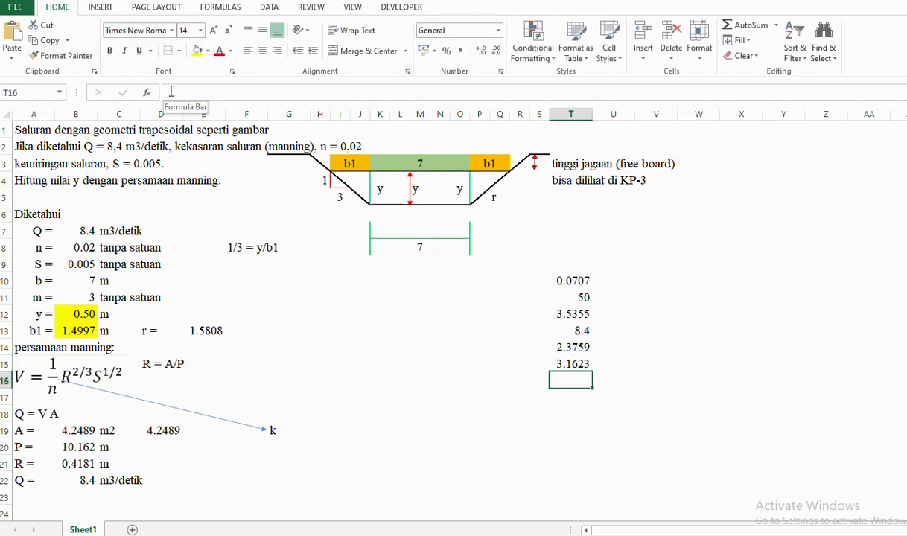
- Set T16 to =T15*2 (6.3246) and return to the annotated PDF in Edge
type("=")
key("Up")
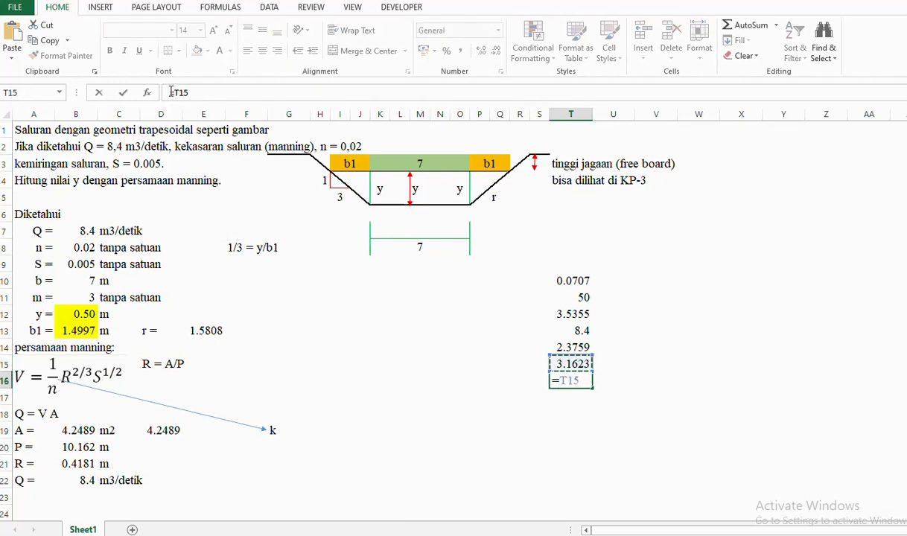
type("*2")
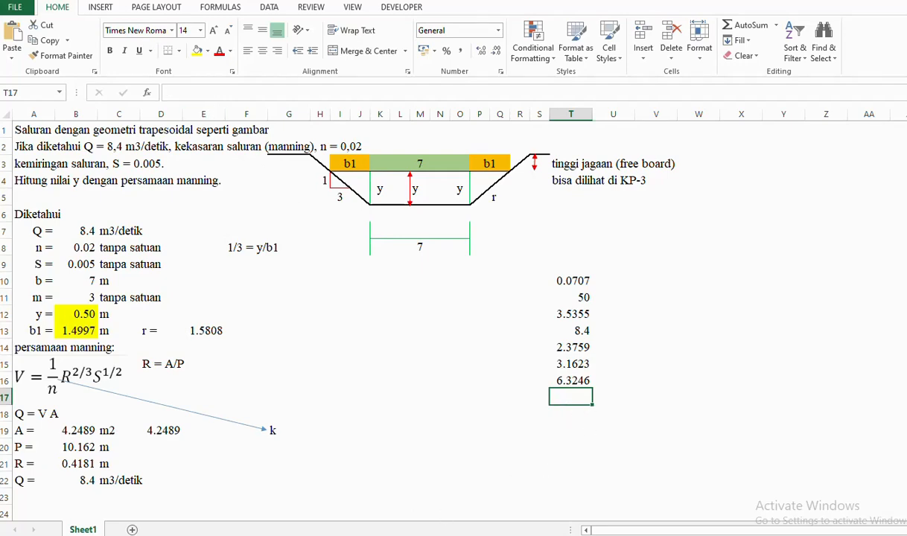
key("alt+Tab")
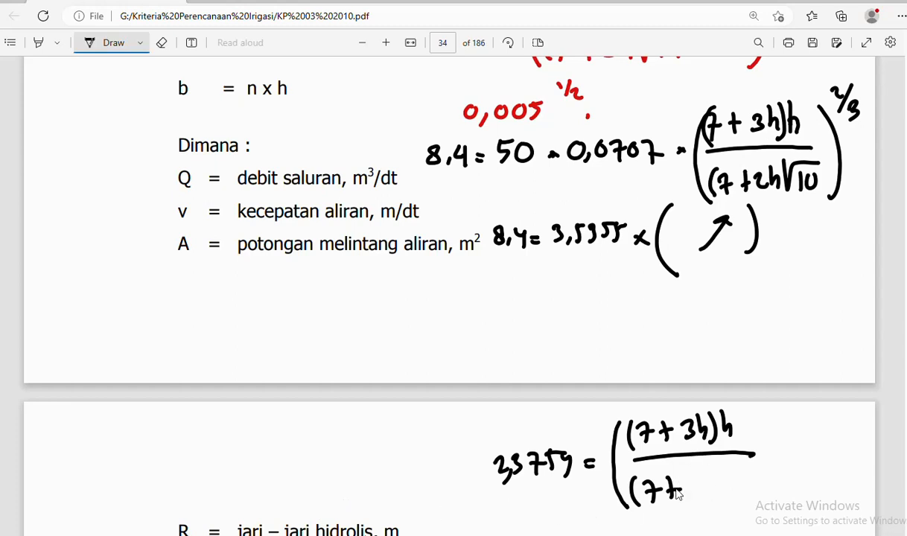
- Ink 6,3246h into the denominator, close the bracket and add the 2/3 exponent
mouse_move(700, 476)
left_mouse_down()
mouse_move(691, 489)
mouse_move(720, 484)
mouse_move(710, 493)
mouse_move(752, 485)
mouse_move(748, 495)
mouse_move(751, 483)
mouse_move(758, 492)
mouse_move(787, 488)
left_mouse_up()
left_click_drag(707, 496, 706, 504)
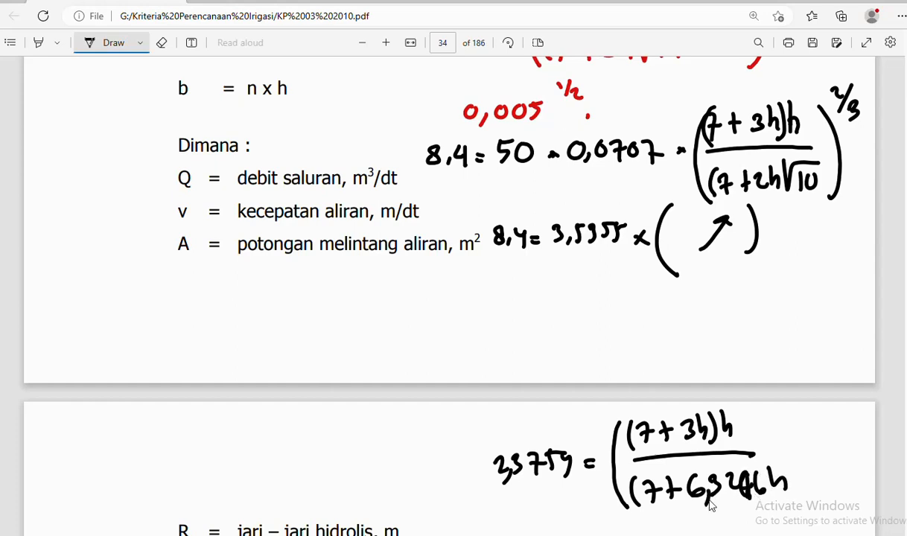
left_click_drag(775, 419, 797, 497)
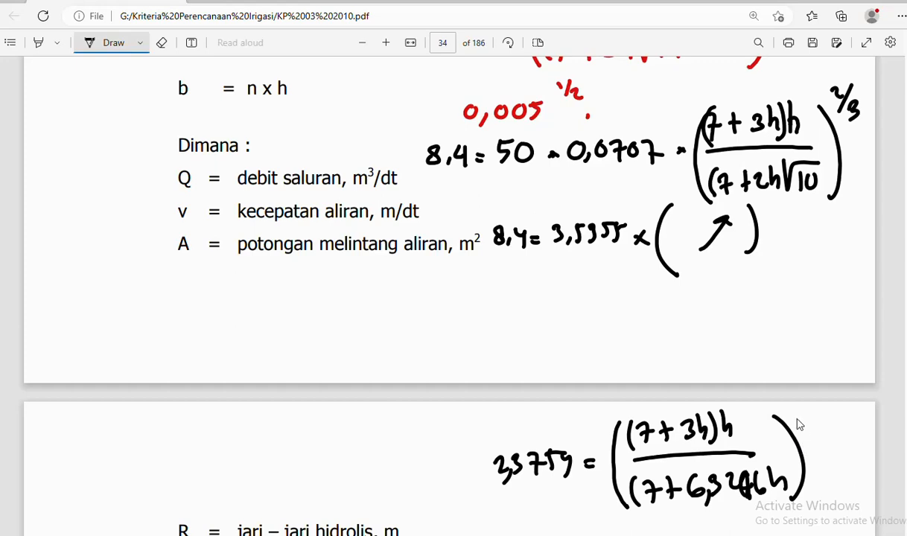
left_click_drag(795, 419, 823, 439)
scroll(782, 391, "down", 3)
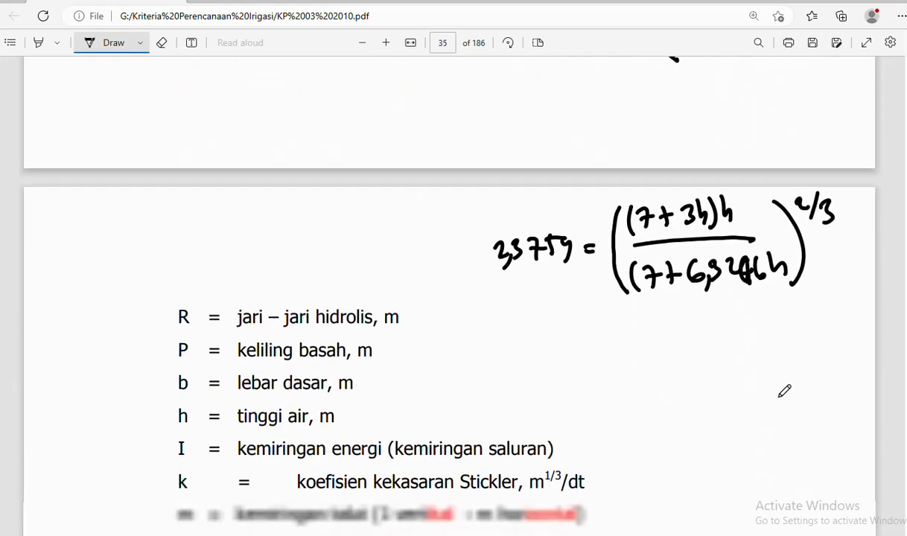
- Erase the overwritten denominator digits and rewrite them cleanly as 46, after checking T16 in Excel
left_click(161, 42)
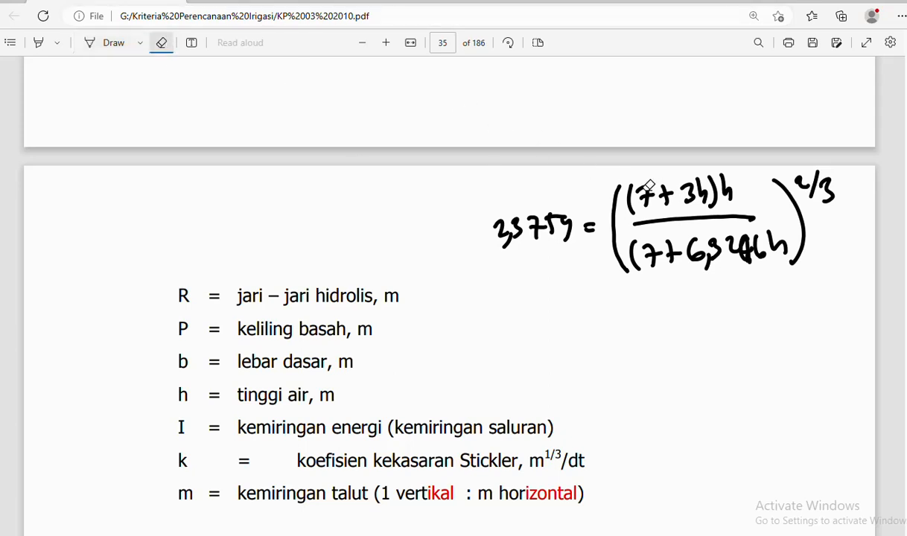
left_click(744, 240)
left_click_drag(745, 243, 764, 250)
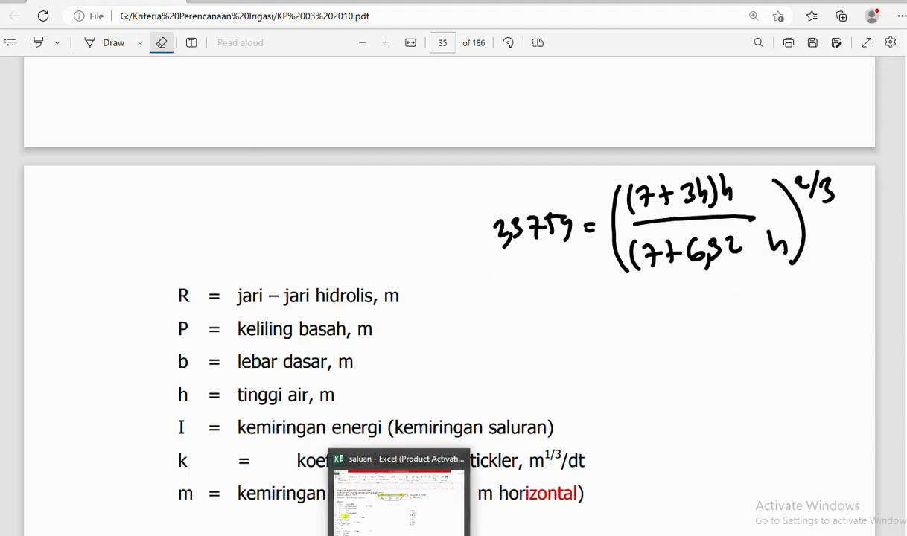
left_click(397, 533)
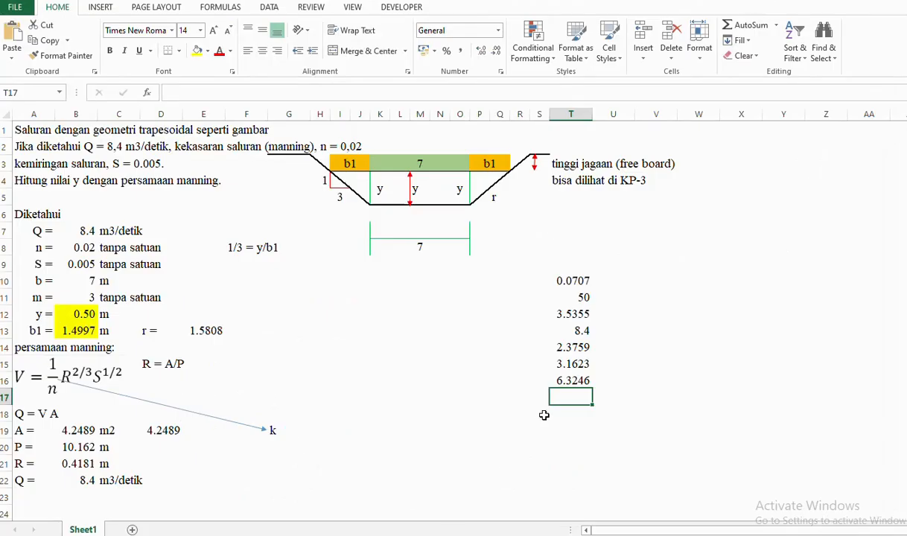
left_click(303, 534)
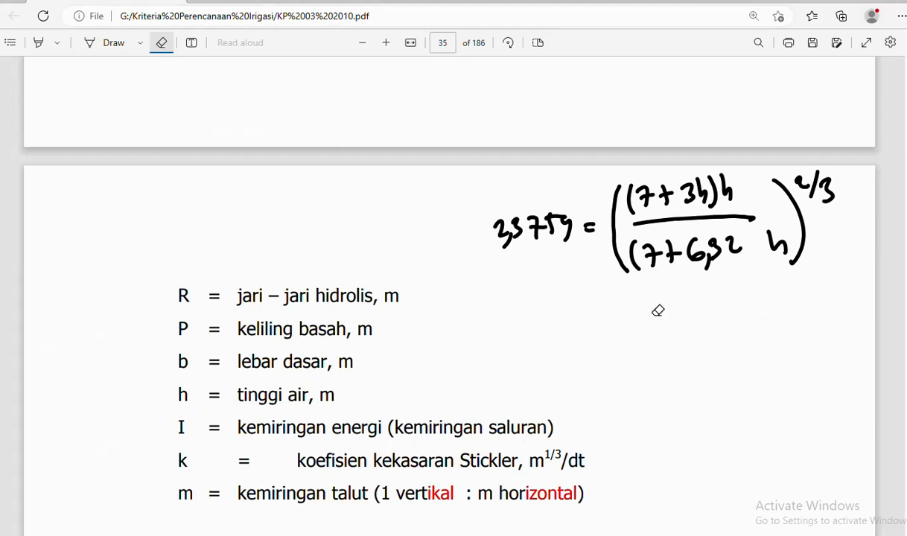
left_click(115, 46)
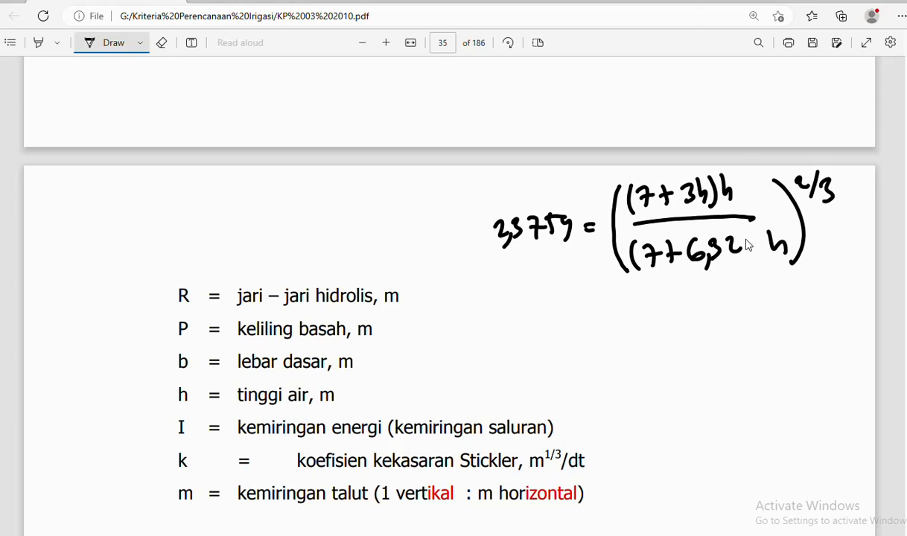
left_click_drag(748, 234, 752, 250)
left_click_drag(761, 233, 761, 247)
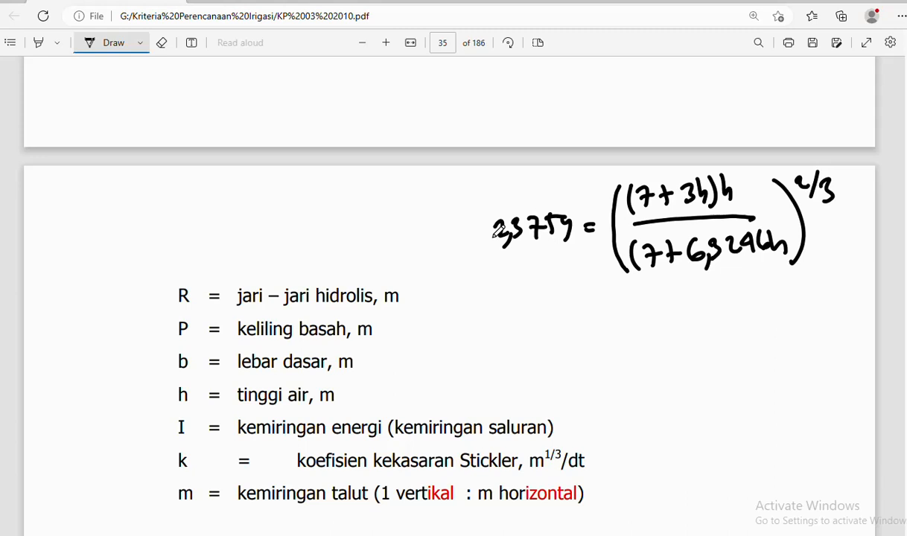
- Draw ink lines framing the 2,3759 equation on its left and underneath
mouse_move(471, 177)
left_mouse_down()
mouse_move(471, 281)
mouse_move(818, 278)
left_mouse_up()
scroll(806, 290, "down", 2)
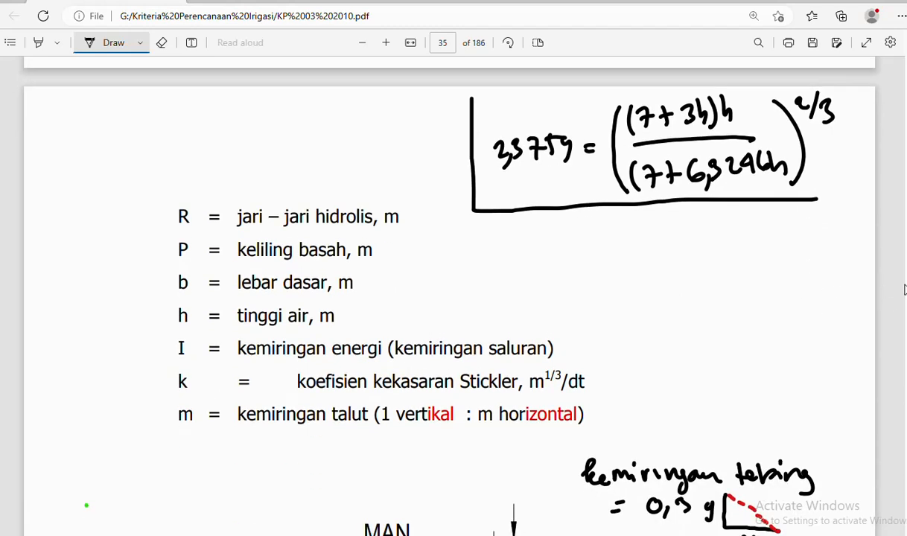
scroll(901, 280, "up", 2)
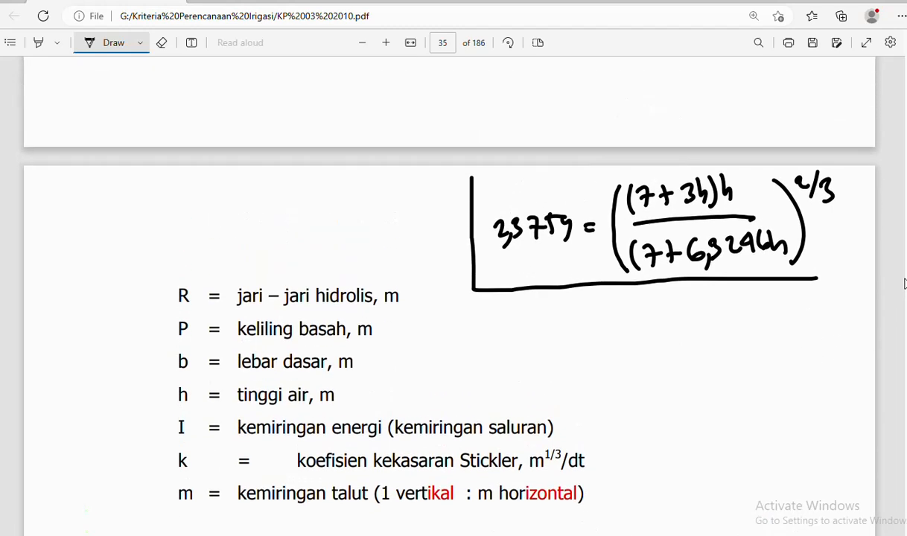
scroll(898, 268, "down", 1)
scroll(890, 257, "up", 1)
- Sketch a T-table headed h and 2,3759 with first trial h = 1, then switch to Excel
left_click_drag(634, 310, 644, 485)
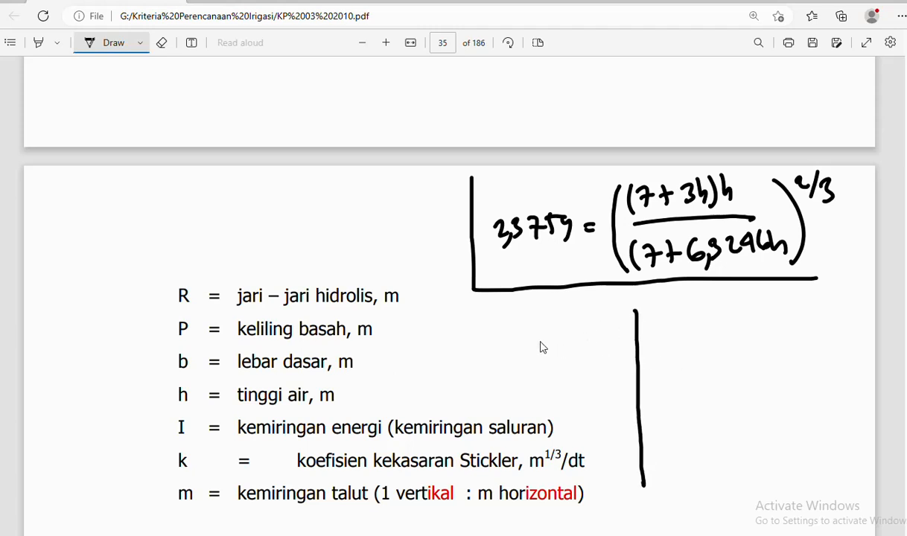
left_click_drag(541, 341, 757, 325)
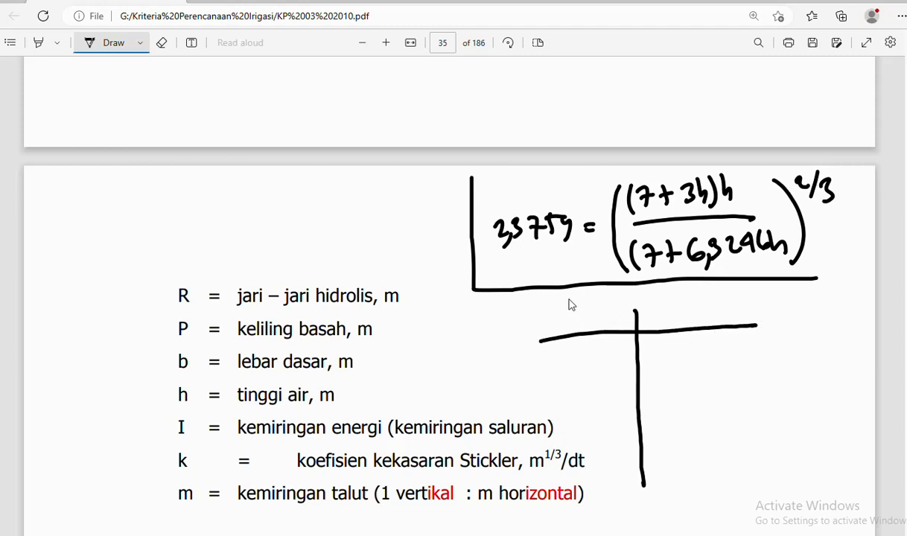
left_click_drag(574, 302, 583, 319)
left_click_drag(673, 306, 757, 320)
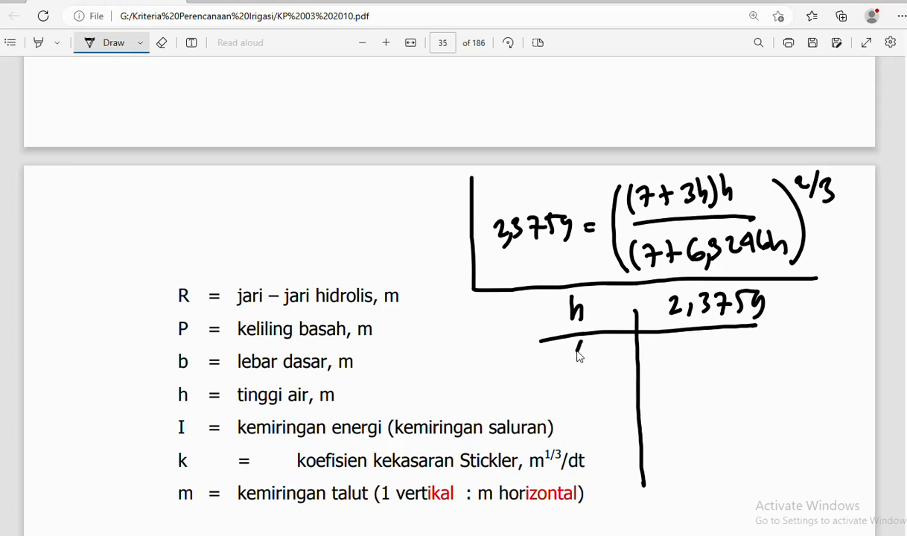
left_click_drag(577, 347, 584, 364)
key("alt+Tab")
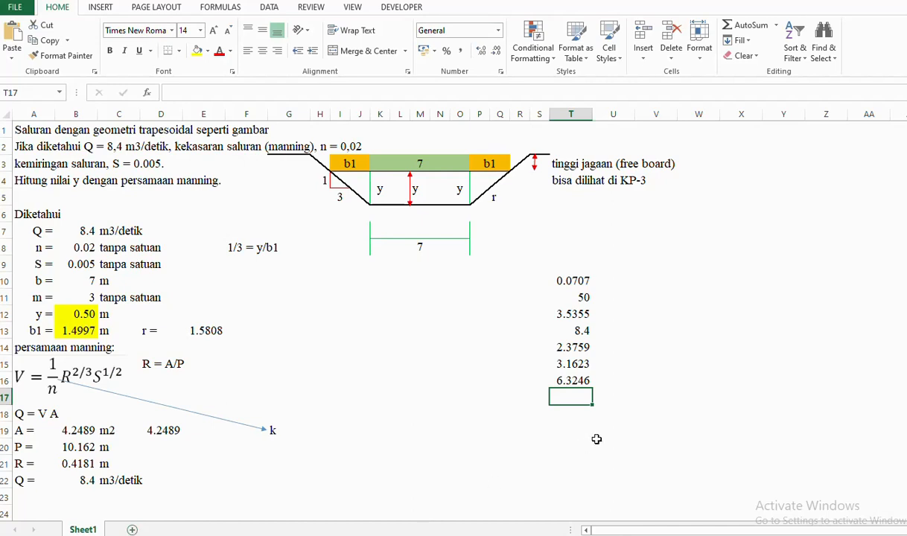
- Snip the handwritten 2,3759 equation and h table from the PDF
type("=")
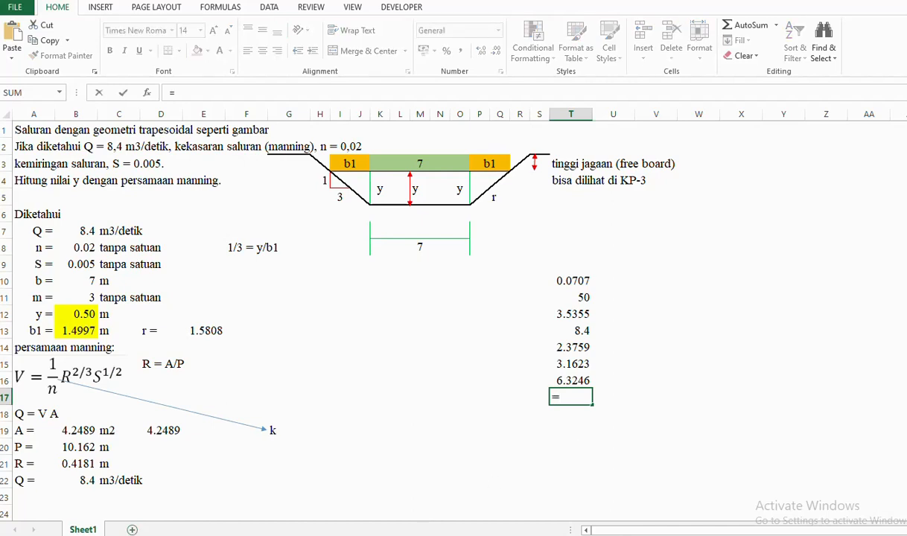
key("alt+Tab")
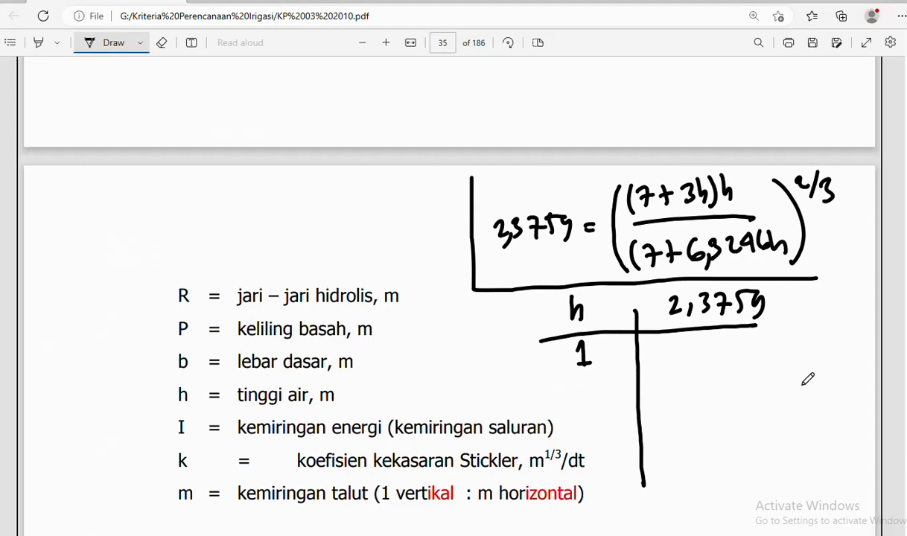
key("super+shift+s")
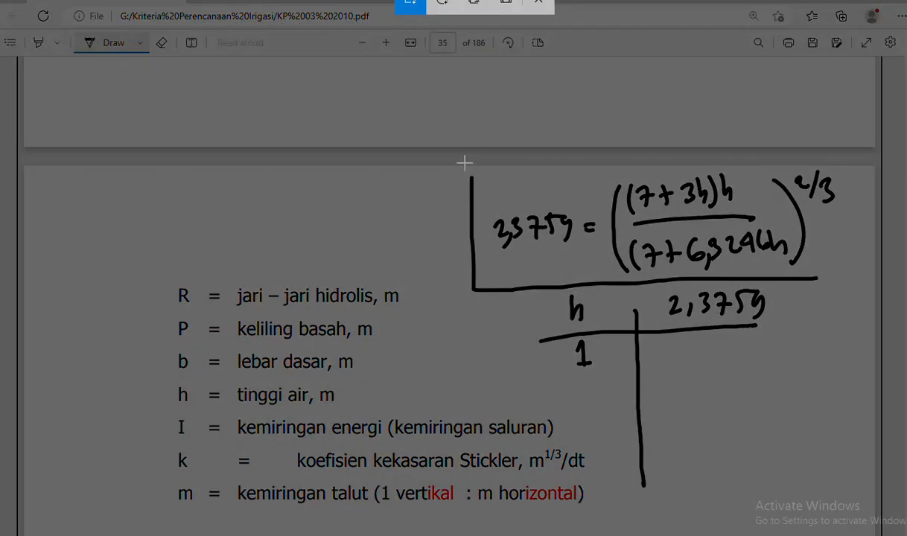
left_click_drag(462, 167, 847, 366)
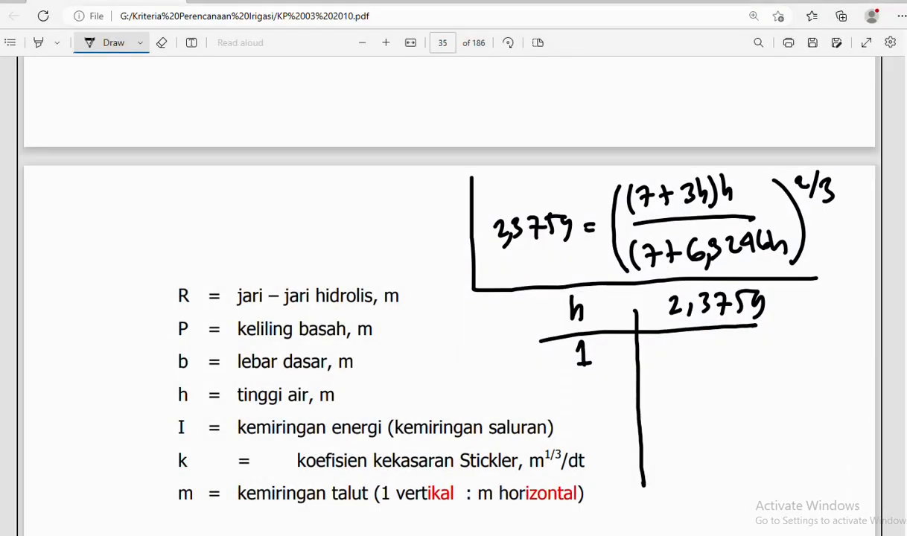
- Paste the snip into Excel, shrink it and place it right of the column T values
key("alt+Tab")
left_click(632, 281)
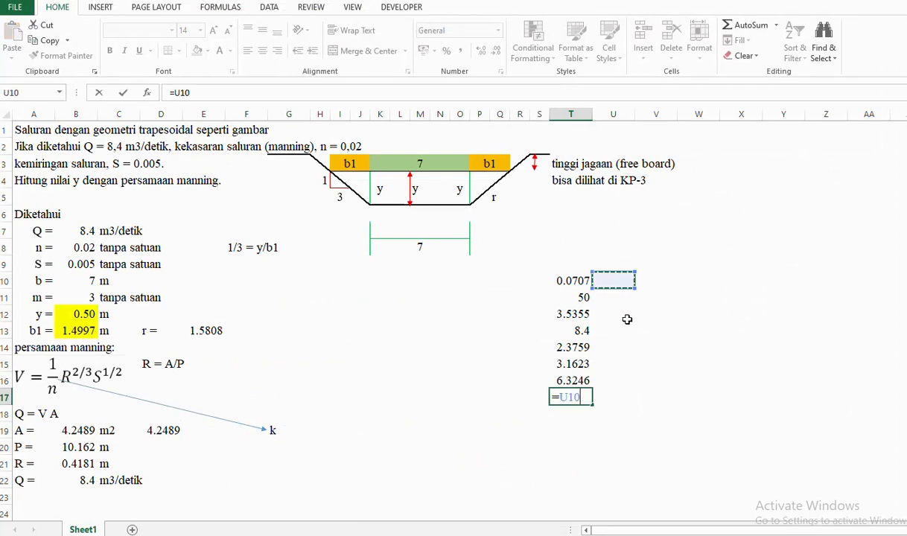
key("Escape")
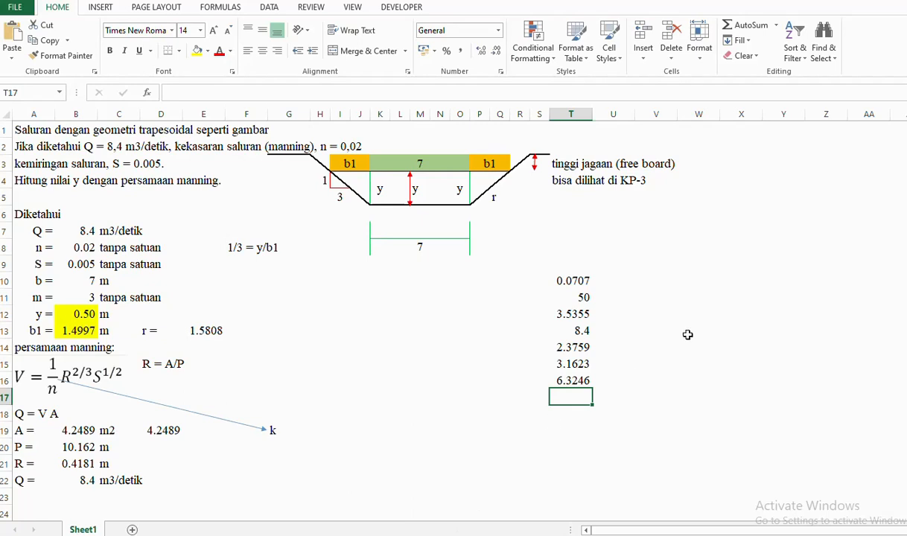
key("ctrl+v")
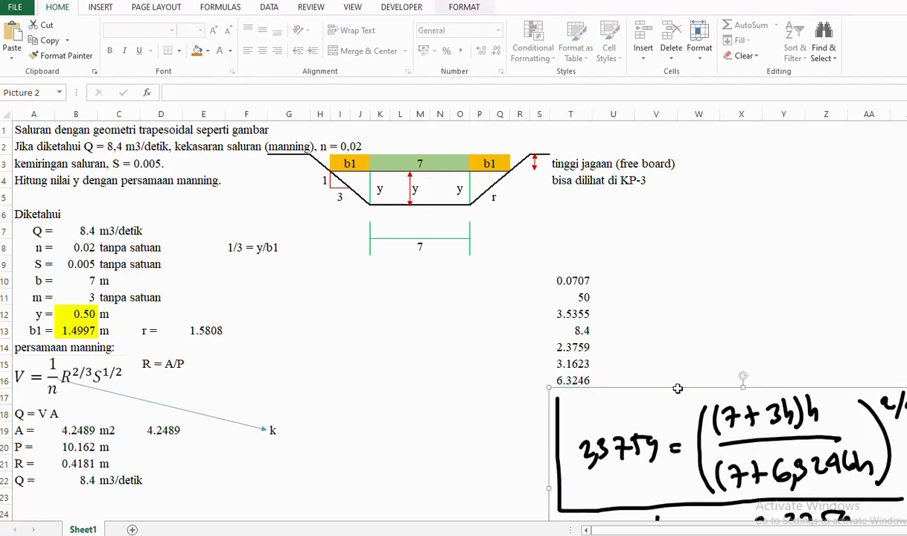
left_click_drag(579, 418, 367, 293)
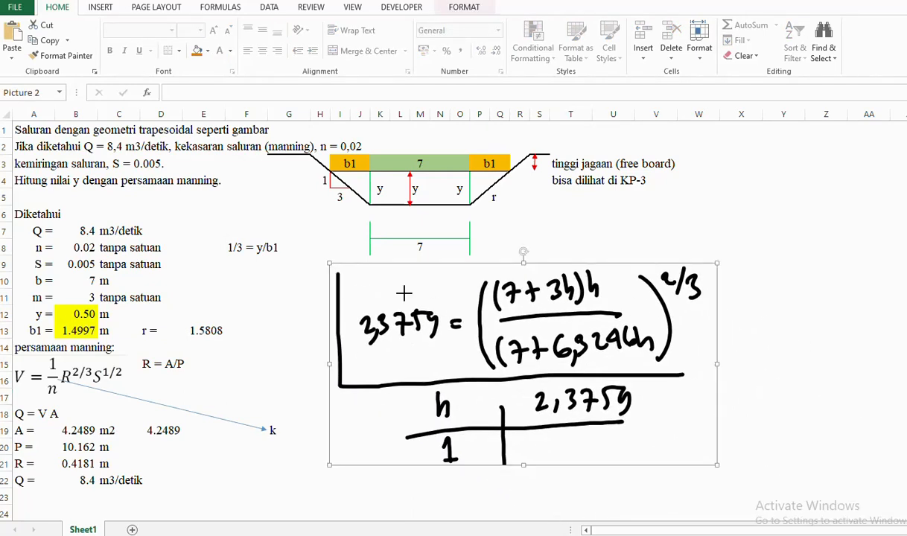
left_click_drag(329, 263, 525, 365)
left_click_drag(600, 391, 707, 259)
left_click(707, 382)
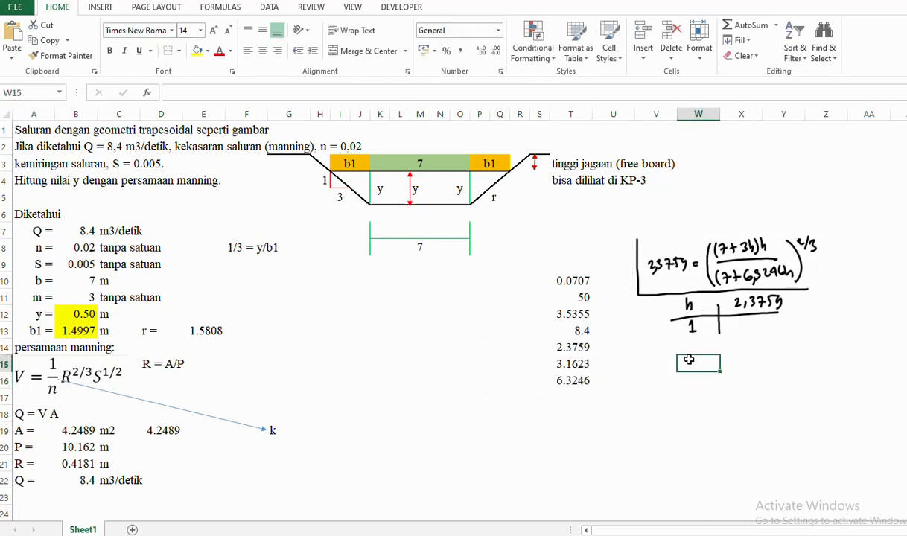
- Widen column X and enter label h in W14 and target 2.3759 in X14
left_click(750, 347)
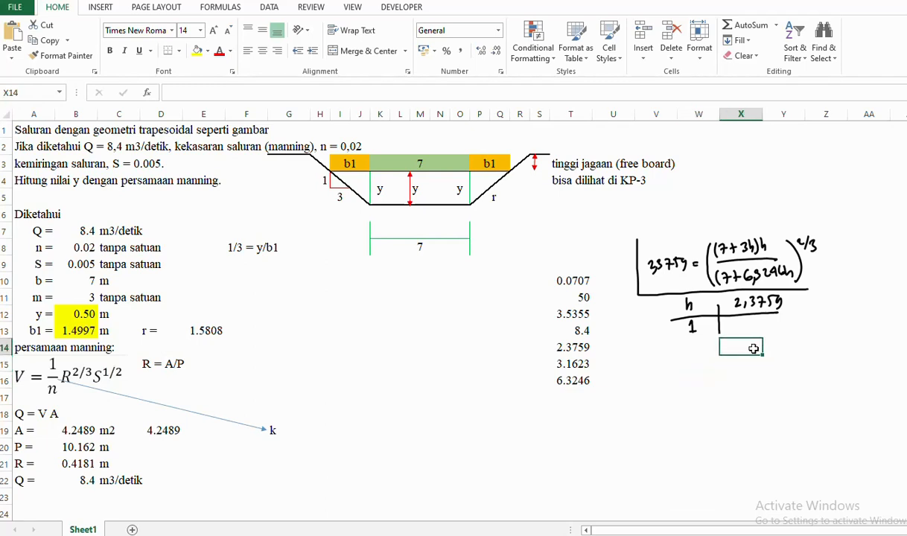
left_click_drag(763, 114, 794, 113)
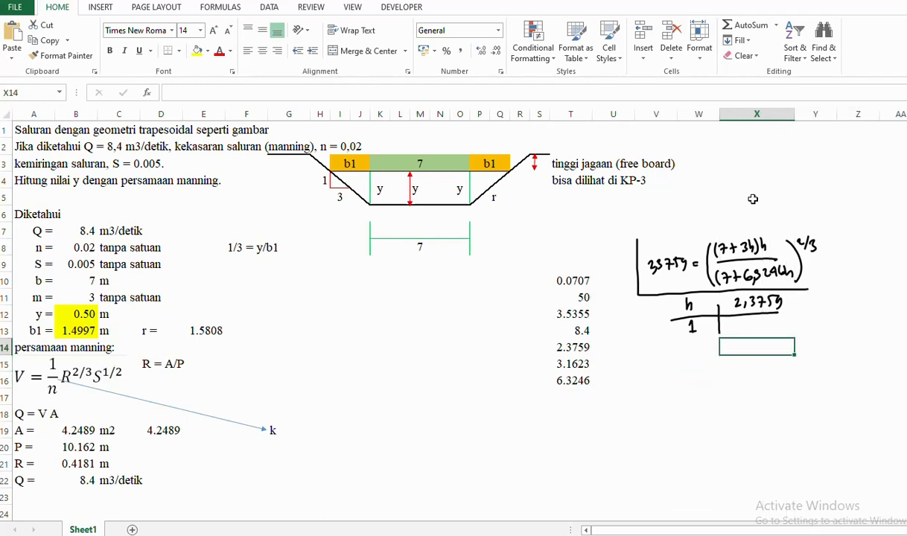
left_click(695, 348)
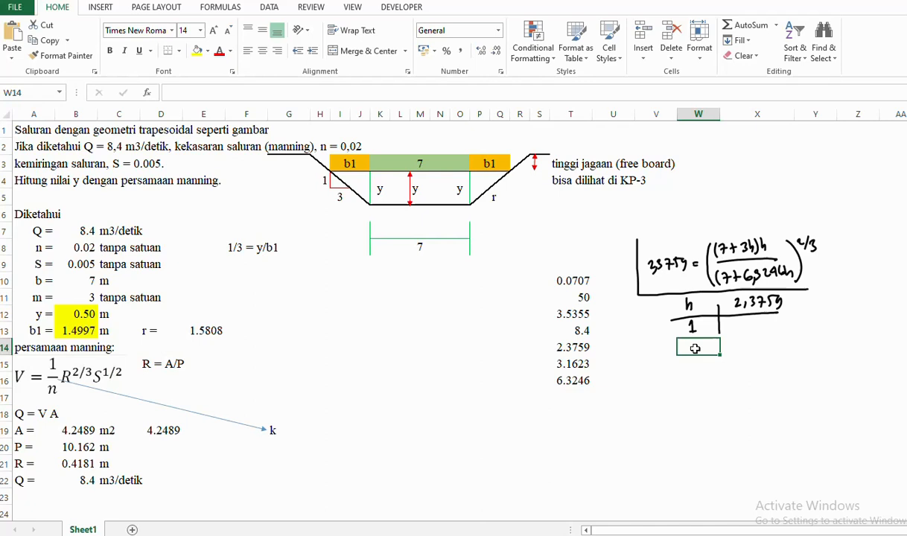
type("h")
left_click(754, 345)
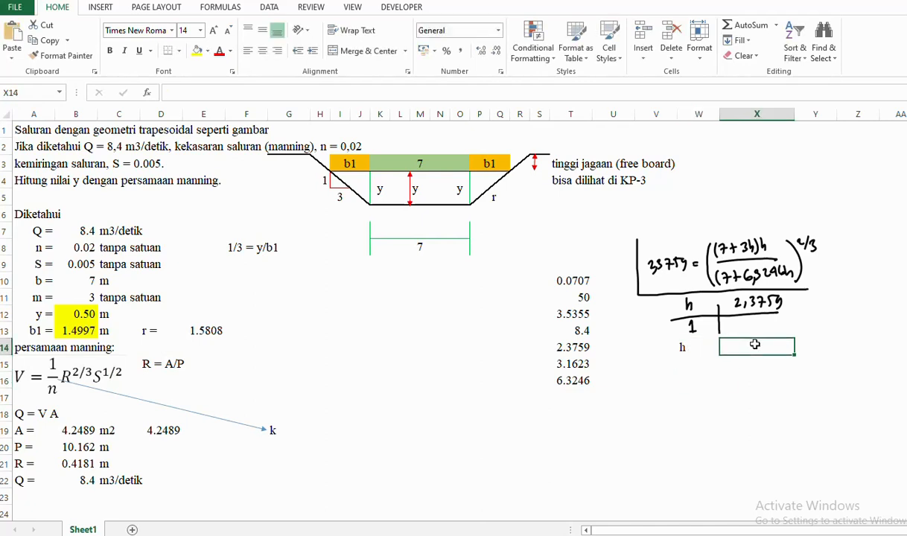
type("2.37")
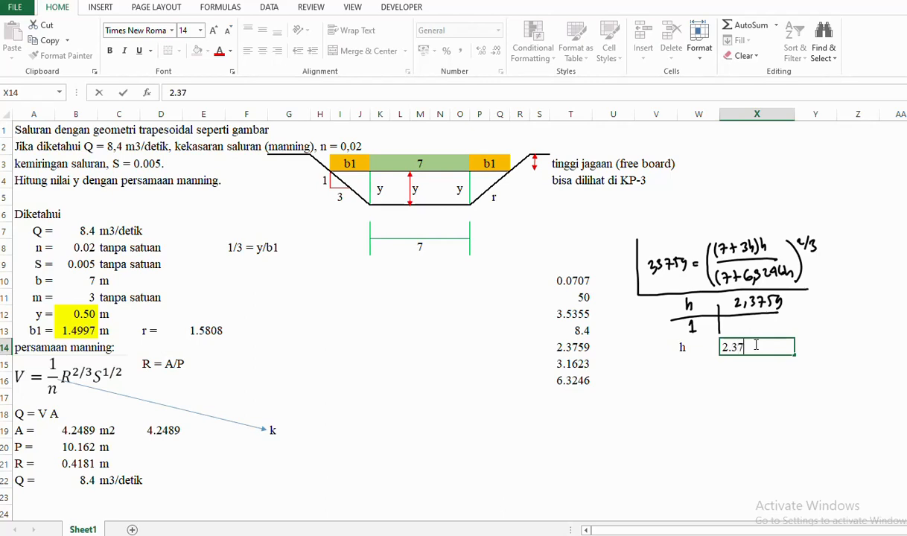
type("59")
key("Return")
- Enter first trial h 1 in W15 and begin the X15 formula with =(7+3*
key("Left")
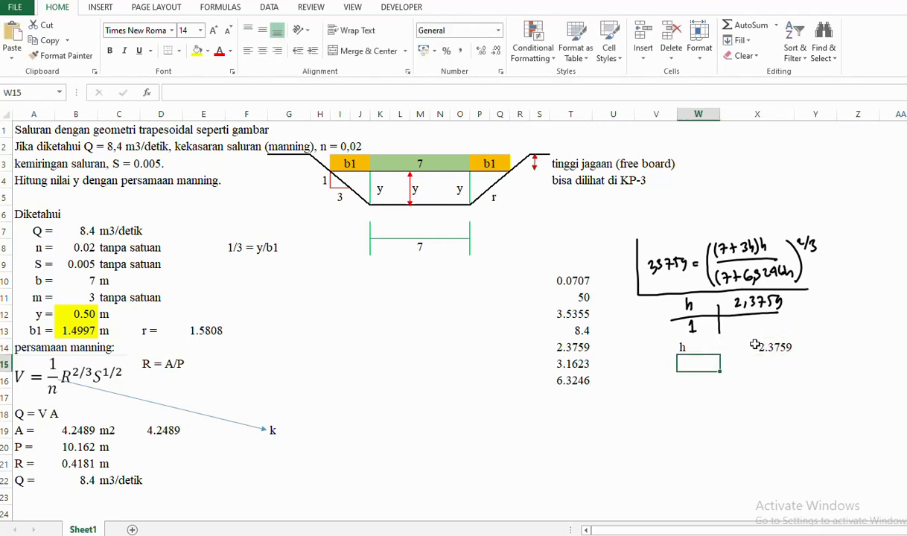
type("1")
key("Right")
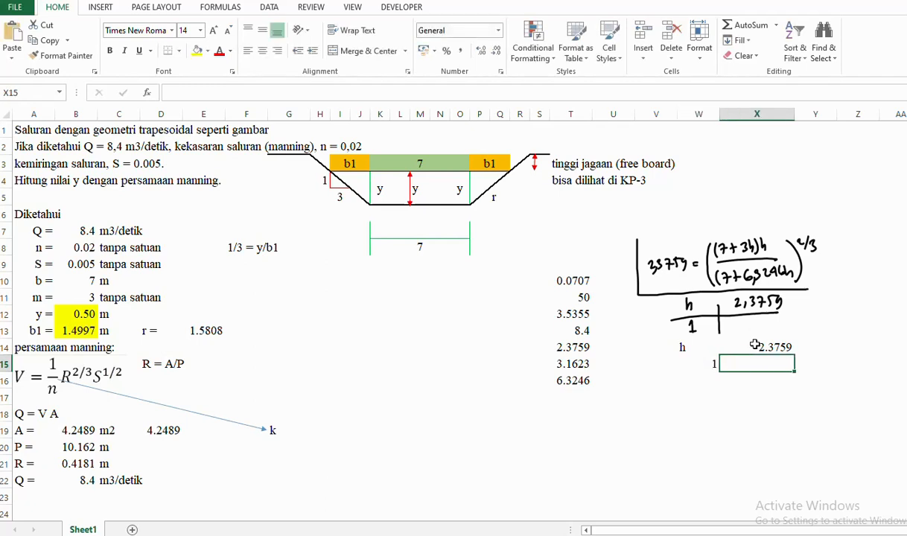
type("=")
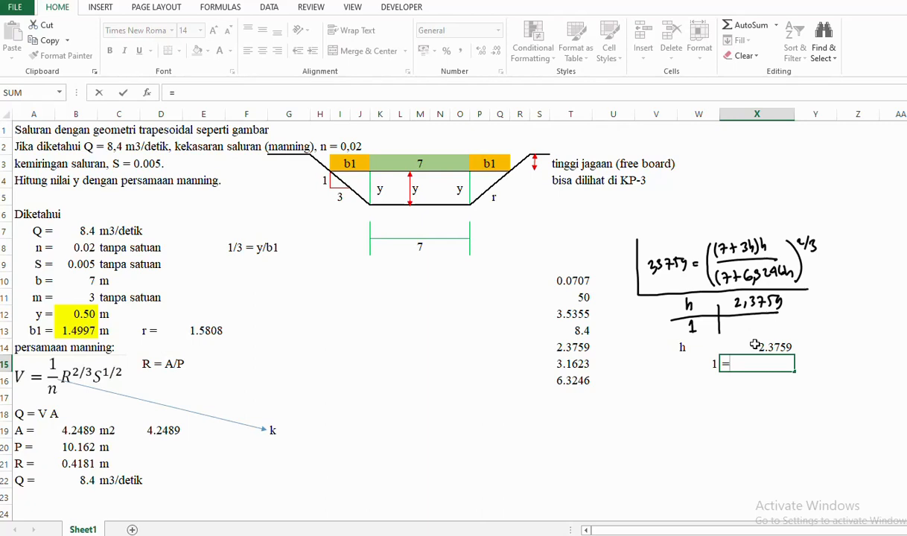
type("(7")
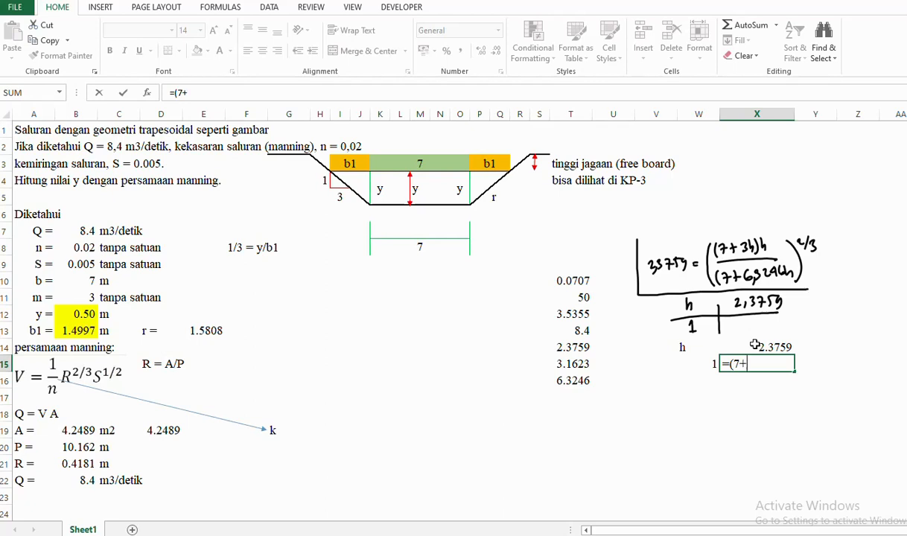
type("+3*")
- Build the X15 ratio ((7+3*W15)*W15)/(7+6.3246*W15), referencing W15 each time
left_click(707, 363)
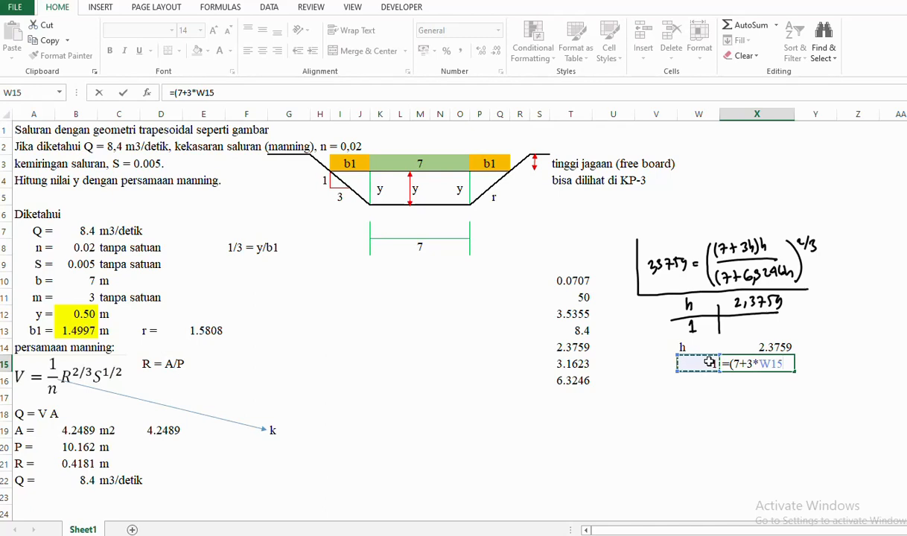
type(")*")
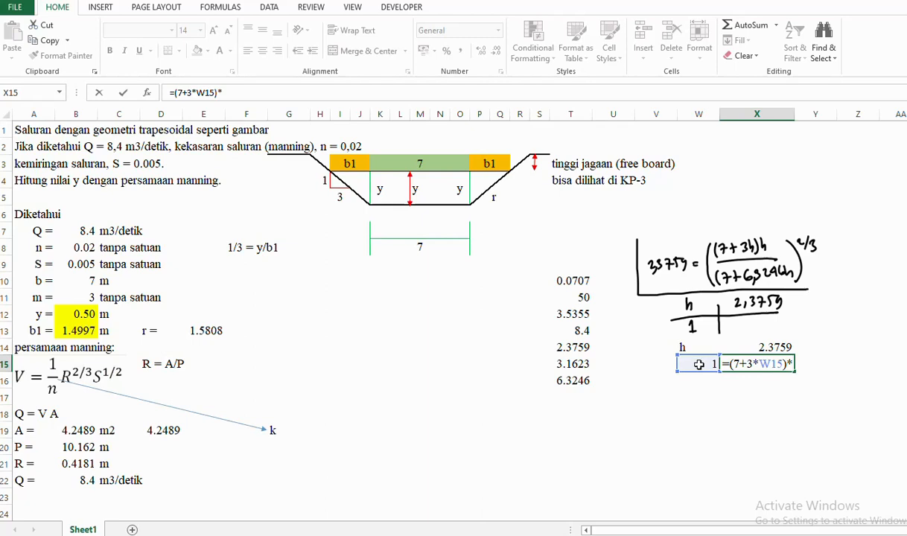
left_click(706, 363)
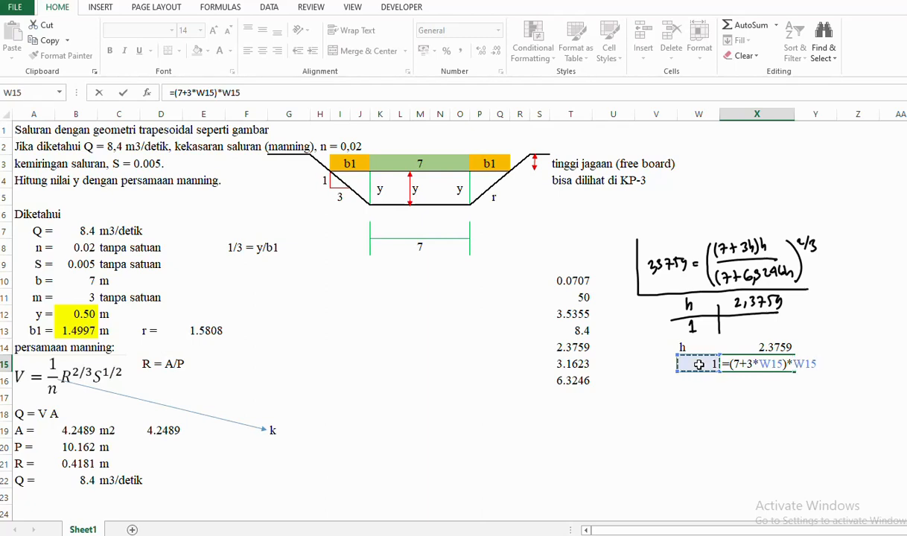
type(")/")
left_click(173, 94)
type("(7+6.32")
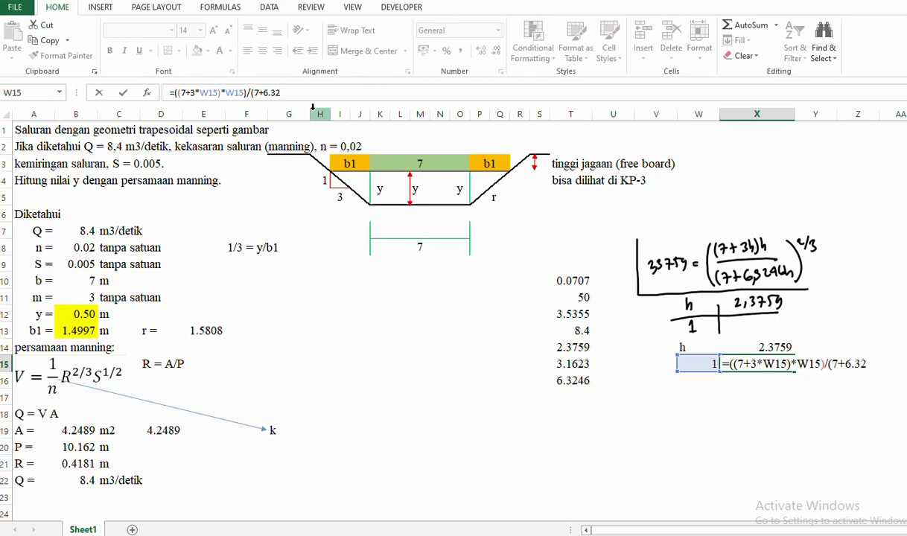
type("68")
key("BackSpace")
type("*")
left_click(706, 361)
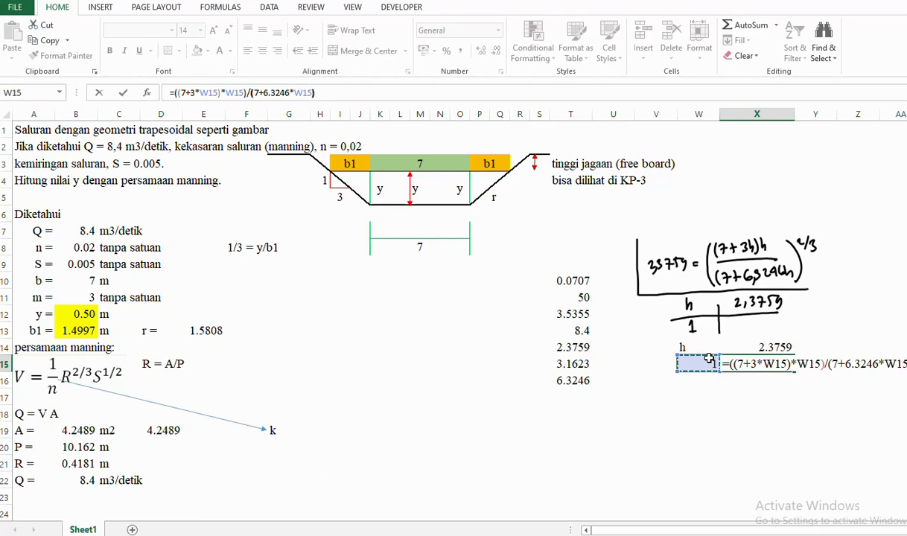
type(")")
- Raise the X15 ratio to the power (2/3) and commit the formula
type("(")
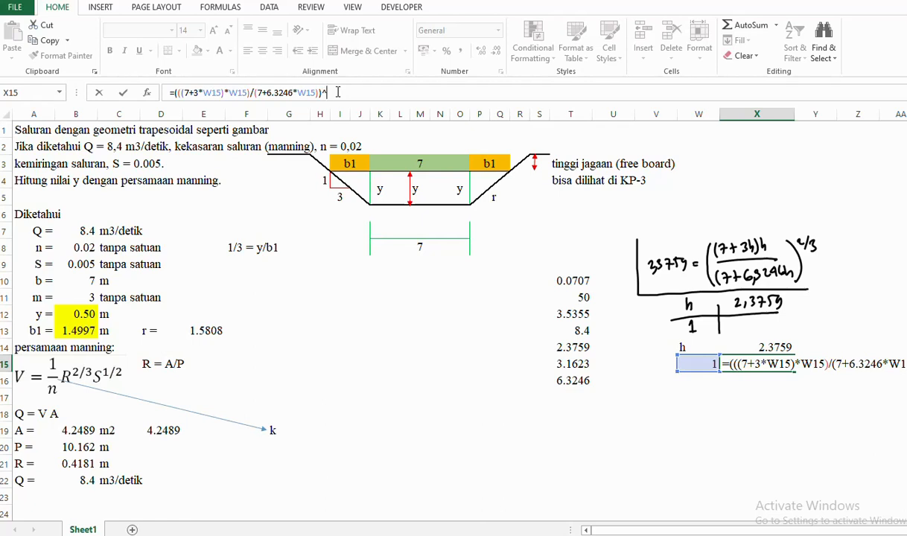
type("/3")
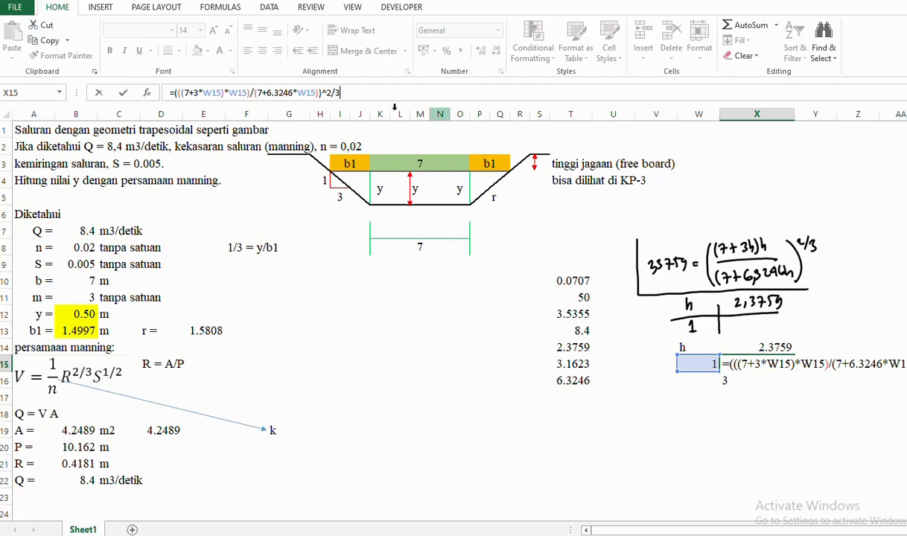
left_click(327, 93)
type("(")
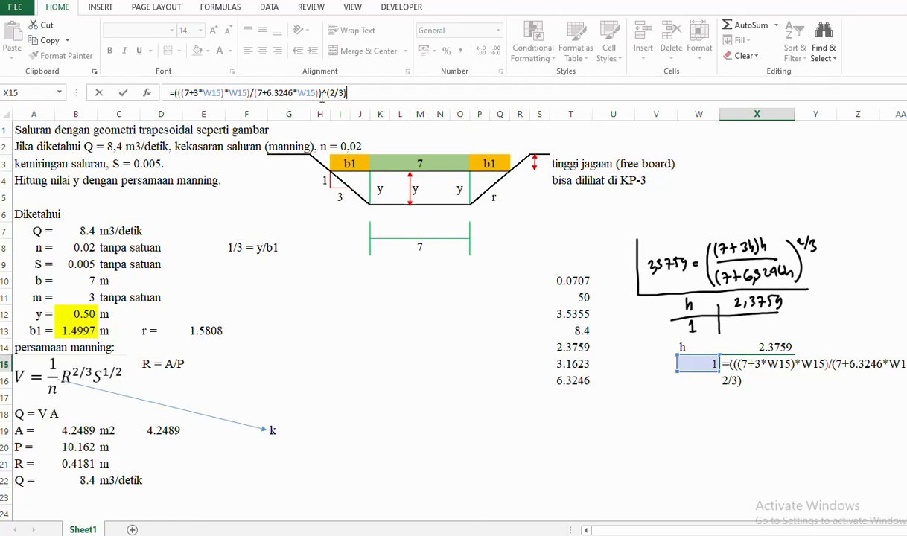
key("Return")
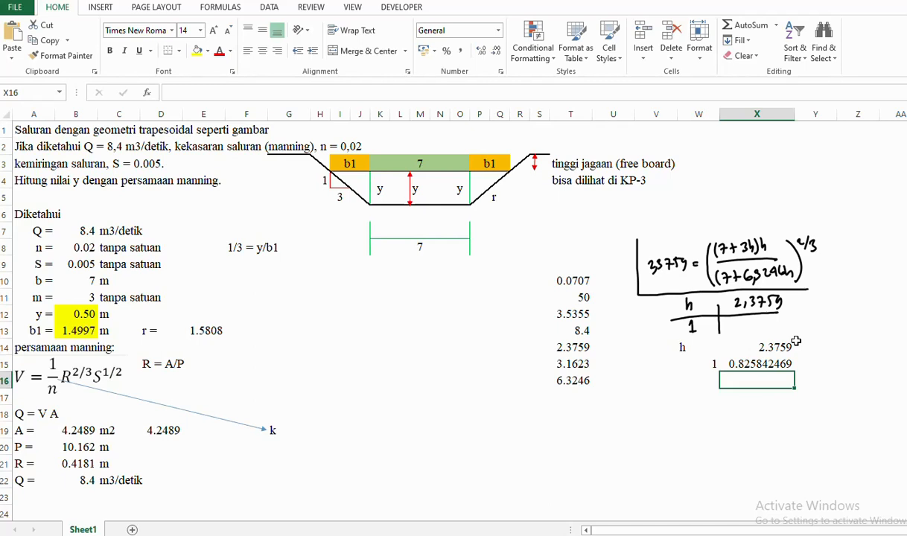
- Change trial h in W15 to 0.5, making X15 show 0.559239638
left_click(693, 364)
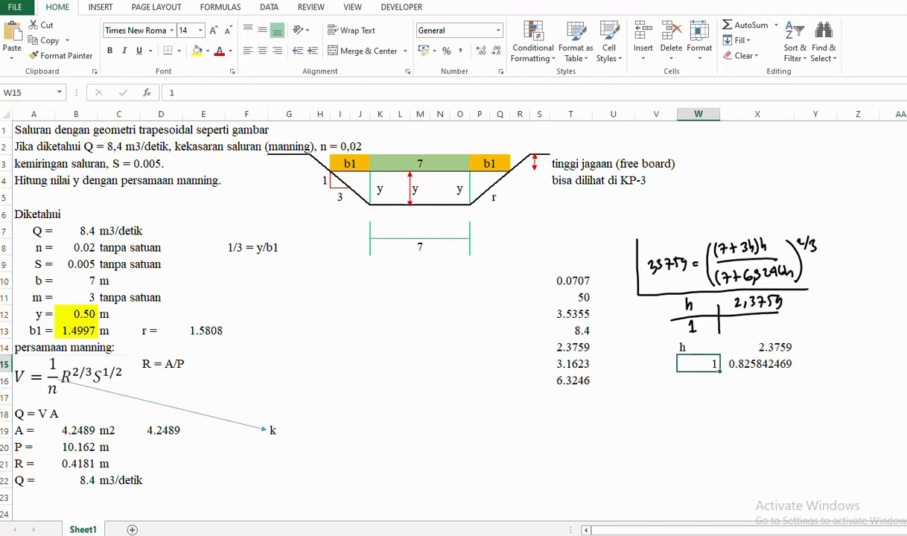
type("0.6")
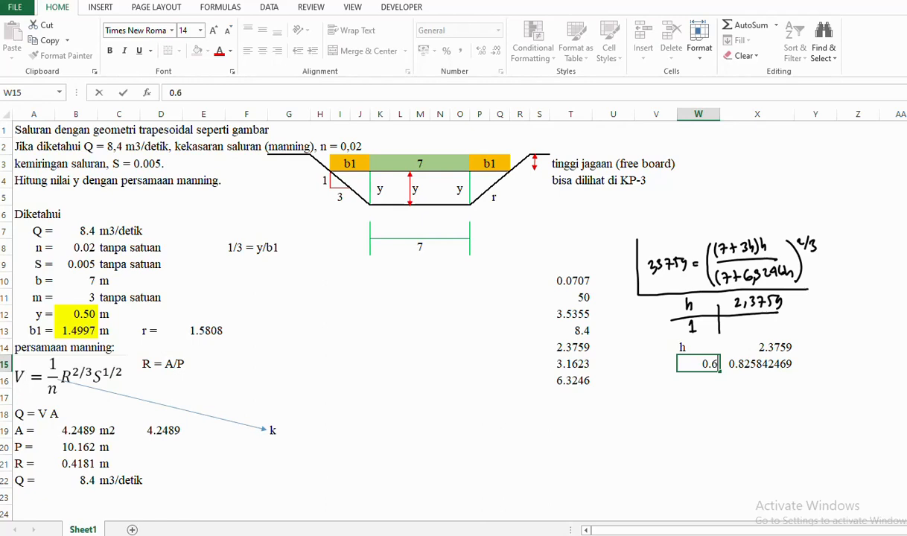
key("BackSpace")
type("5")
key("Return")
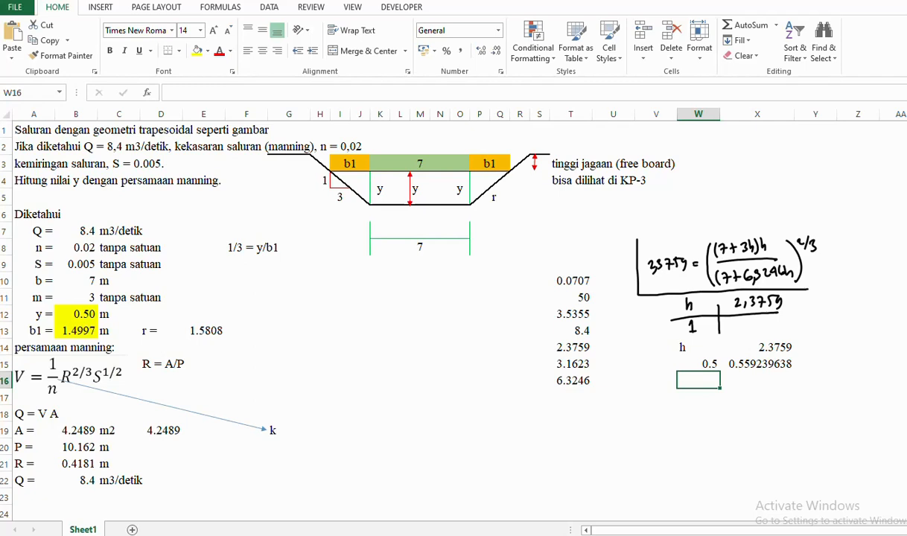
left_click(698, 364)
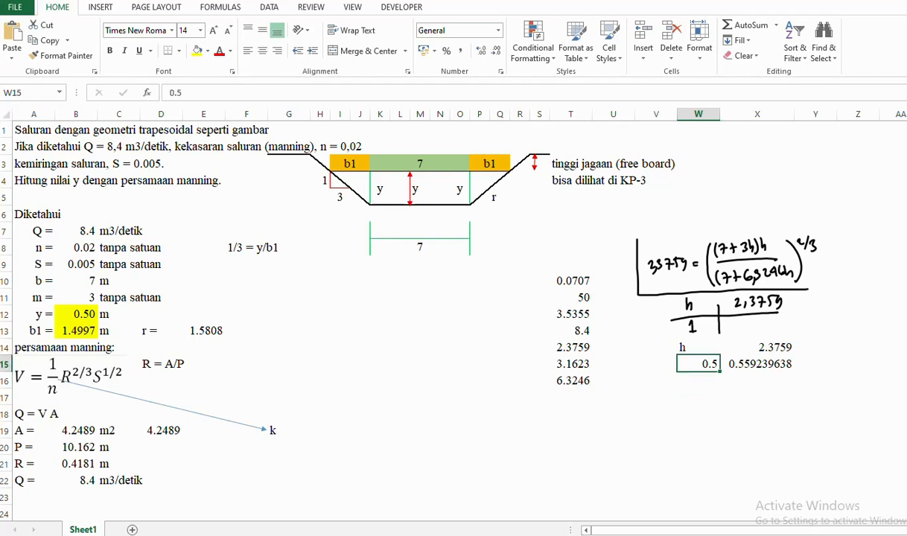
- Bring the PDF back and switch the Draw pen to green ink
left_click(265, 530)
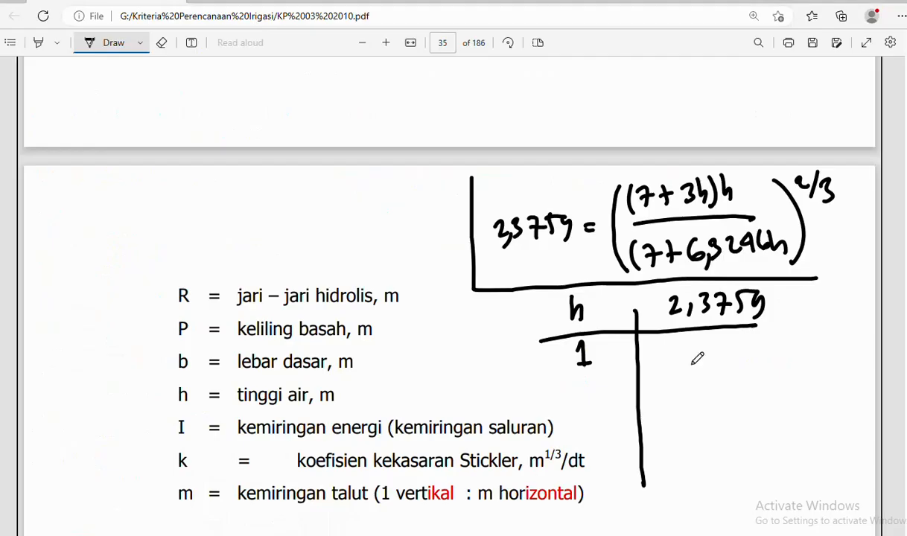
scroll(722, 337, "up", 3)
scroll(726, 333, "up", 2)
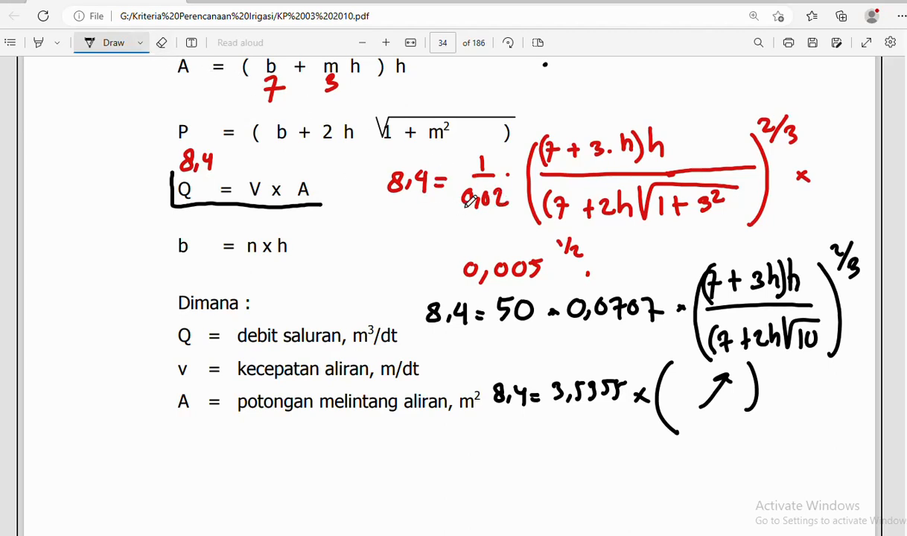
left_click(140, 43)
left_click(177, 146)
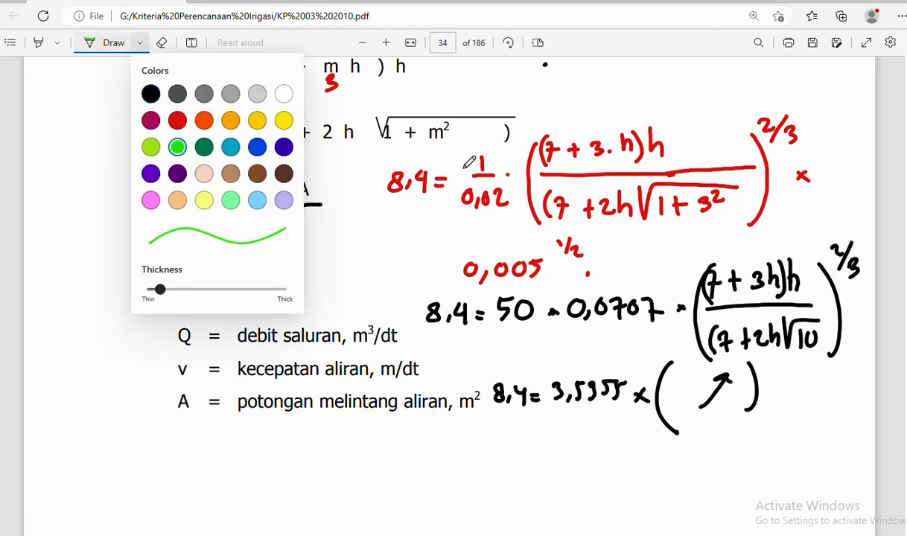
left_click(443, 136)
- Bracket 1/0,02 and 0,005 and circle V and A in Q = V x A in green
mouse_move(456, 146)
left_mouse_down()
mouse_move(459, 282)
mouse_move(609, 292)
mouse_move(644, 282)
left_mouse_up()
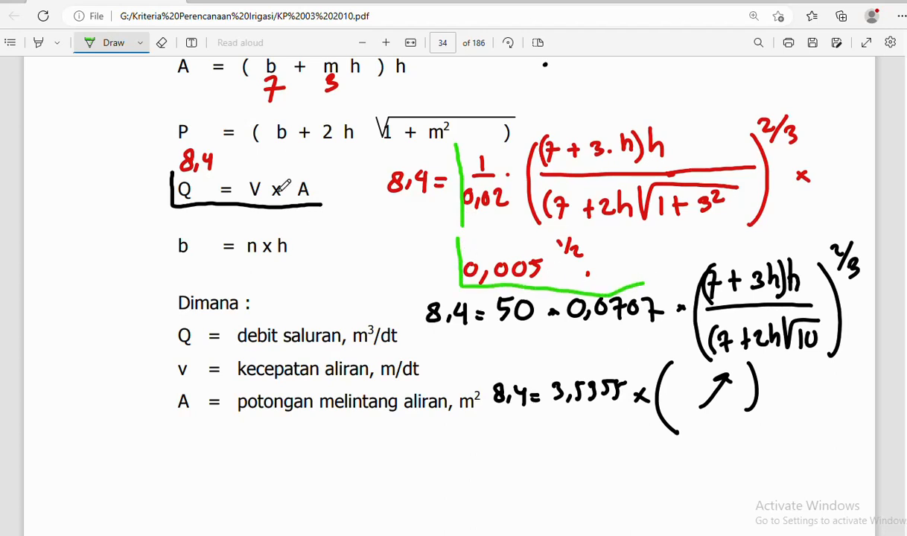
mouse_move(259, 169)
left_mouse_down()
mouse_move(245, 185)
mouse_move(261, 199)
mouse_move(268, 167)
mouse_move(254, 169)
left_mouse_up()
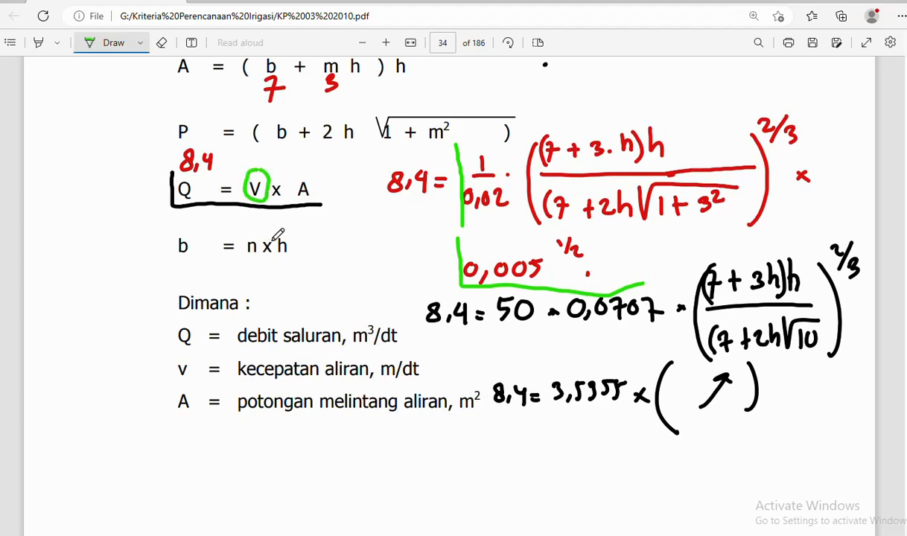
mouse_move(315, 179)
left_mouse_down()
mouse_move(305, 174)
mouse_move(286, 192)
mouse_move(302, 205)
mouse_move(318, 179)
left_mouse_up()
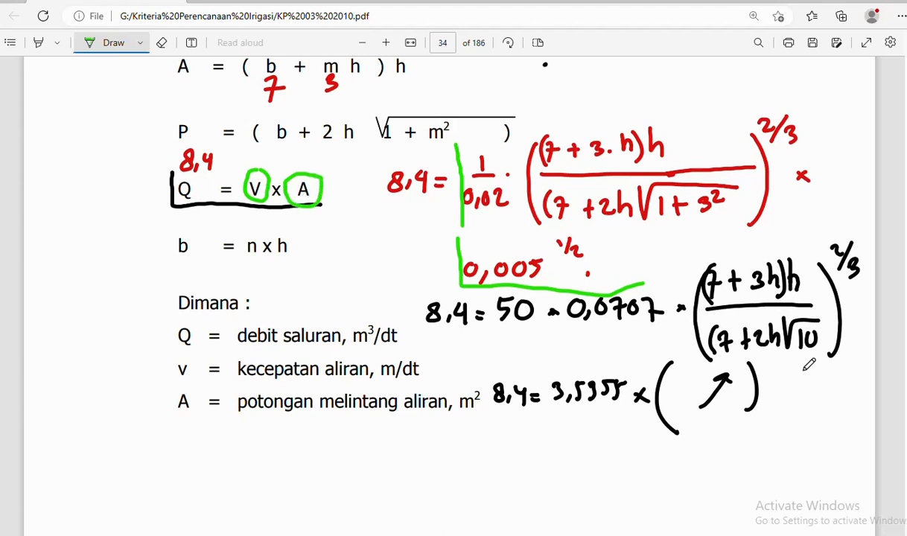
scroll(392, 188, "up", 1)
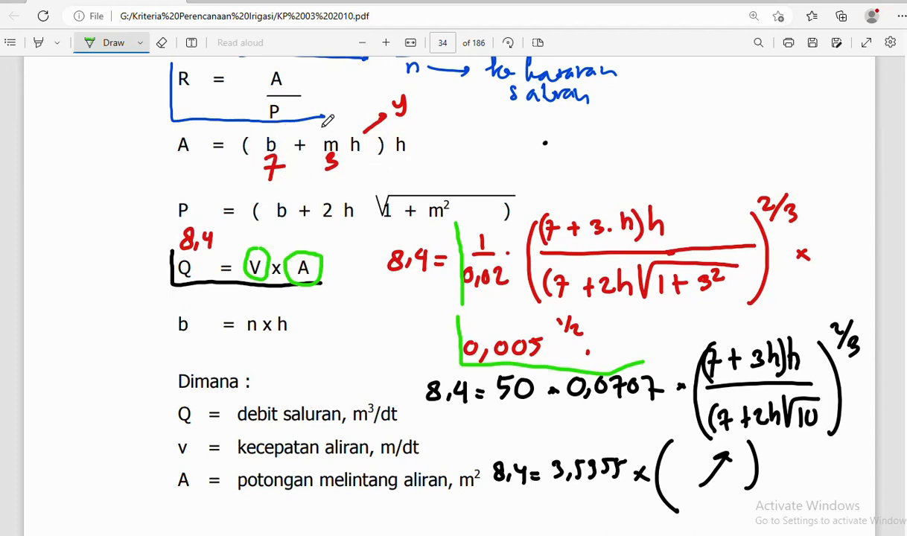
scroll(720, 305, "down", 3)
- Erase the h / 2,3759 table lines, headings and trial value 1 below the boxed equation
scroll(721, 305, "down", 4)
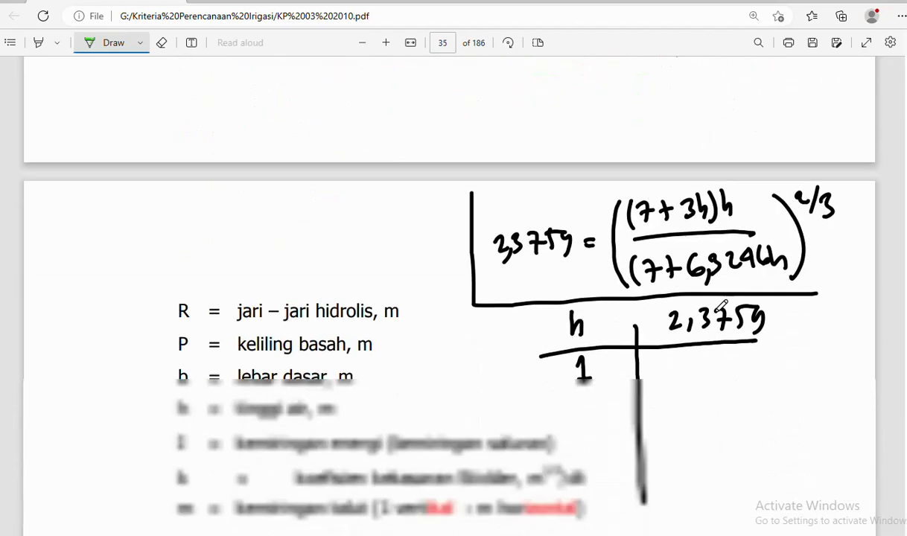
scroll(722, 308, "up", 1)
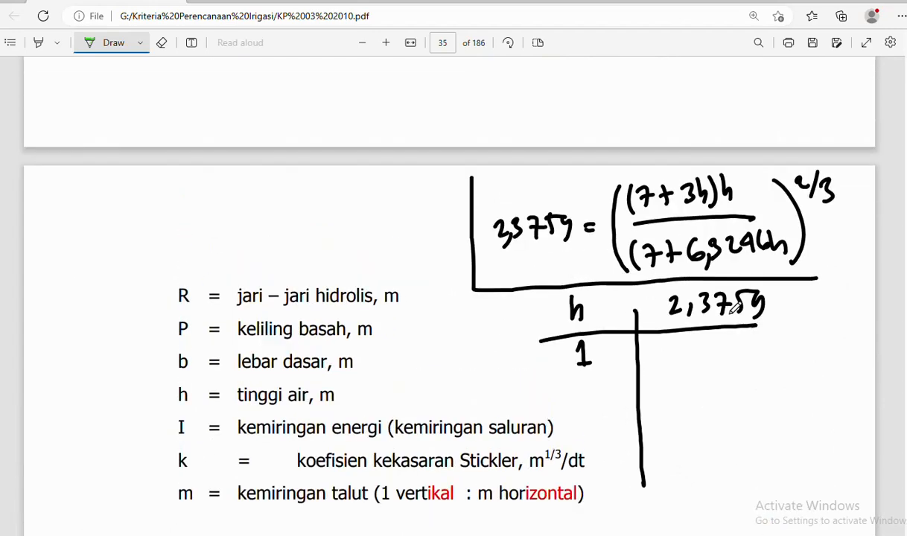
scroll(737, 306, "down", 2)
scroll(740, 306, "up", 2)
scroll(741, 307, "up", 2)
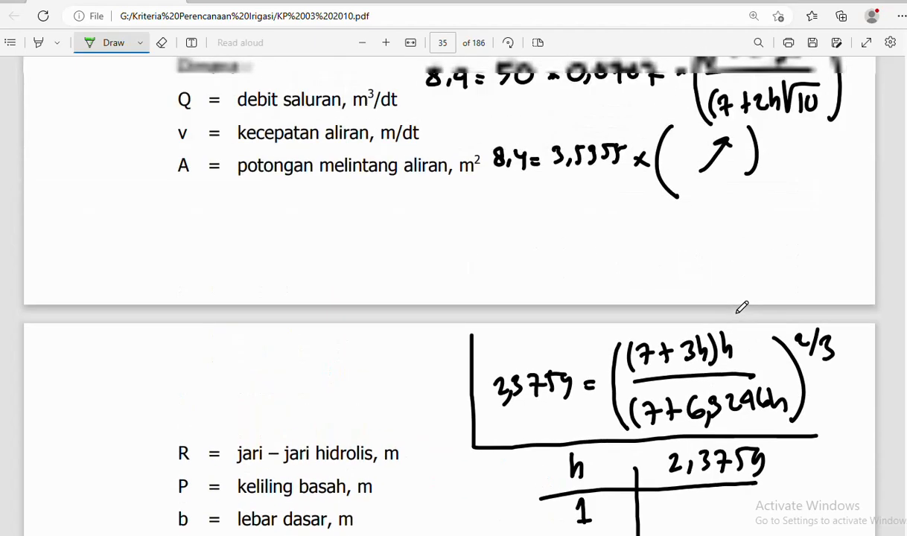
scroll(741, 307, "down", 2)
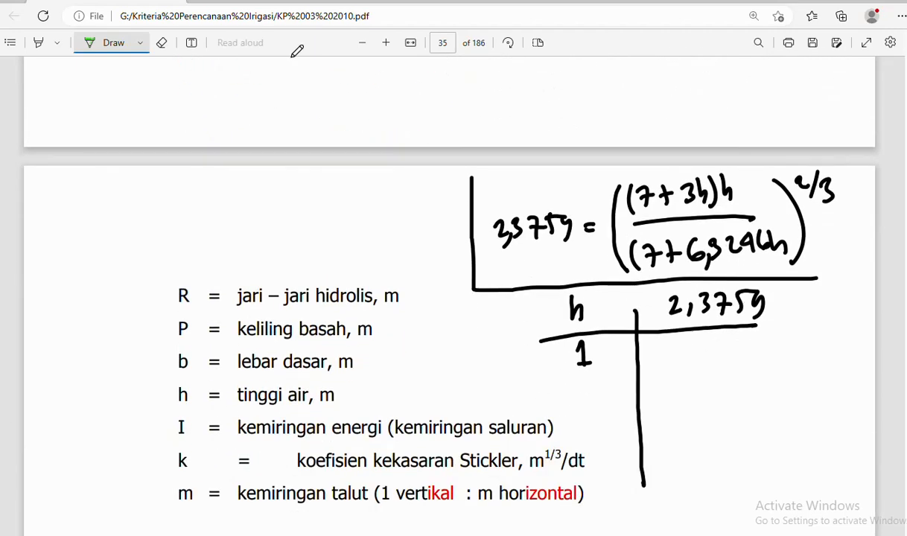
left_click(162, 42)
mouse_move(599, 318)
left_mouse_down()
mouse_move(575, 326)
mouse_move(713, 293)
mouse_move(761, 296)
left_mouse_up()
mouse_move(579, 340)
left_mouse_down()
mouse_move(593, 353)
mouse_move(583, 341)
left_mouse_up()
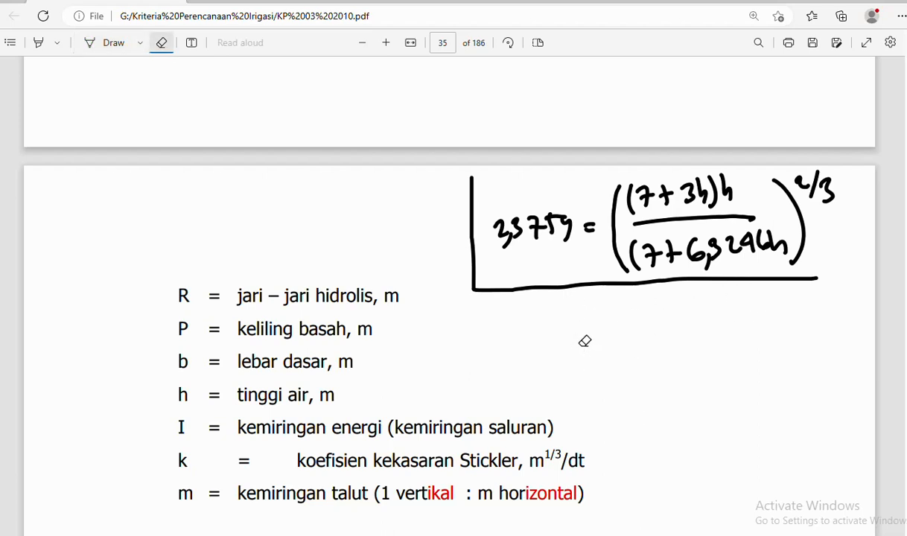
scroll(620, 336, "up", 3)
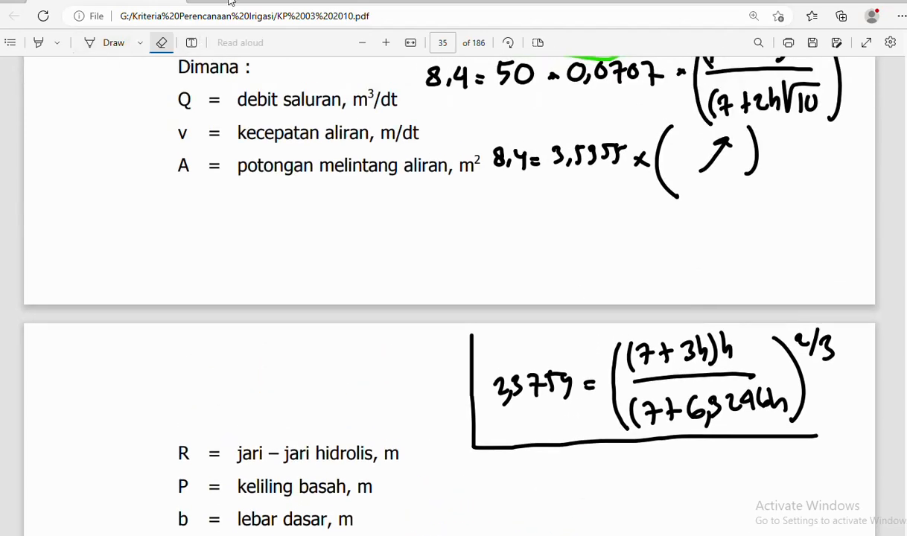
scroll(420, 162, "up", 5)
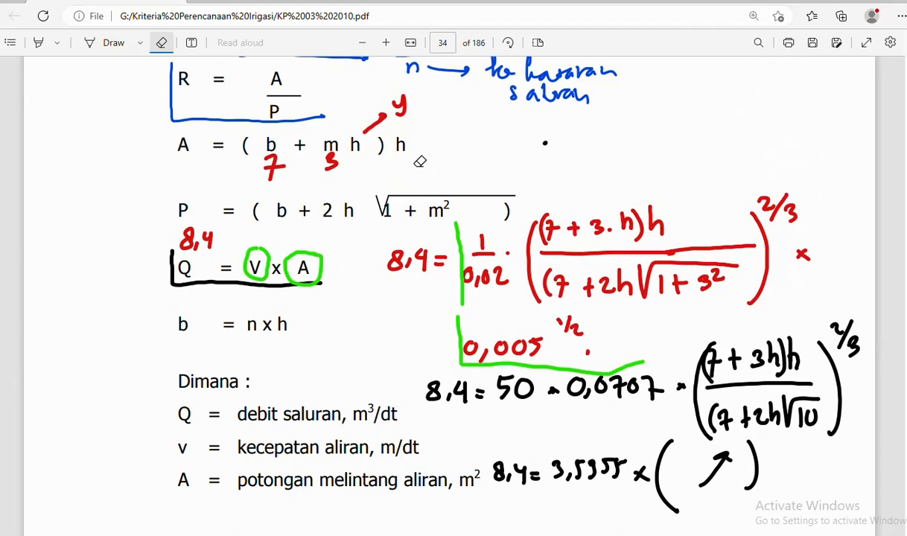
scroll(420, 161, "down", 8)
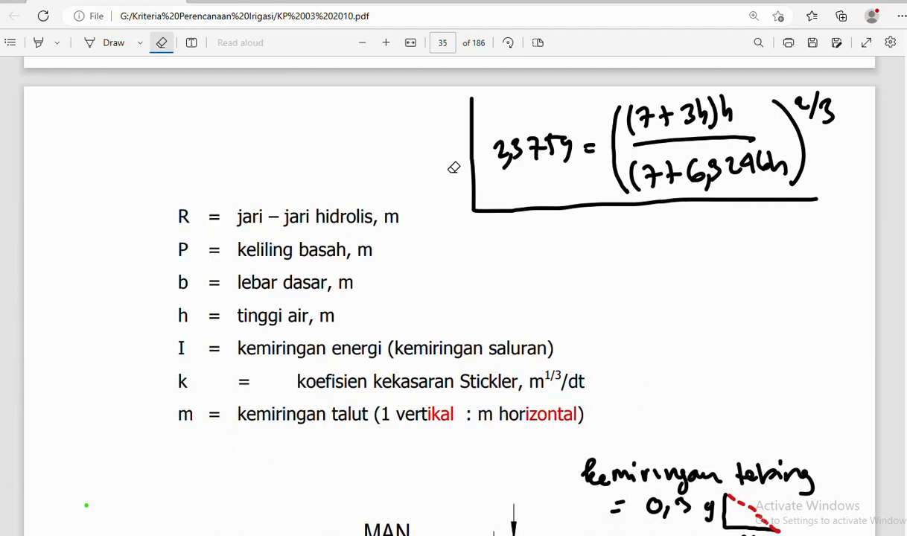
- Switch the Edge pen to red ink and add a small mark beside the 2/3 exponent
left_click(140, 43)
left_click(151, 94)
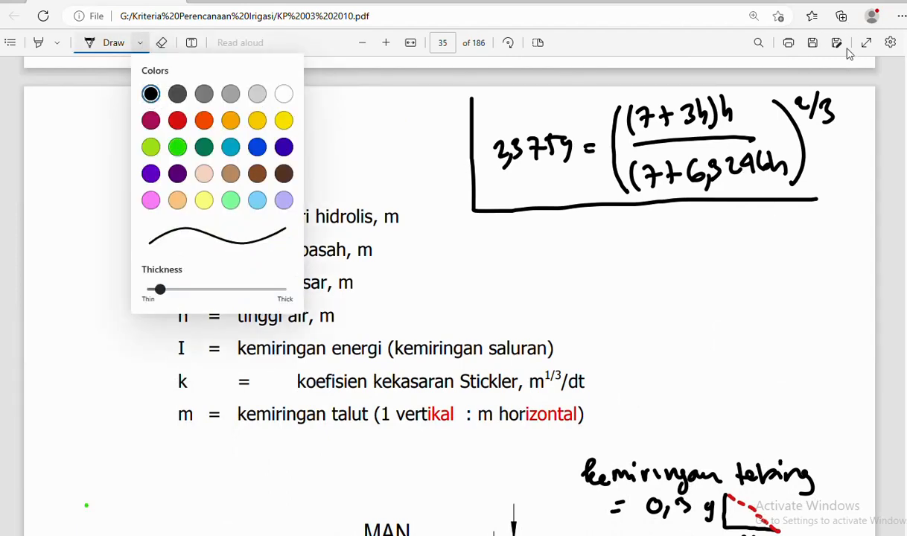
left_click(177, 120)
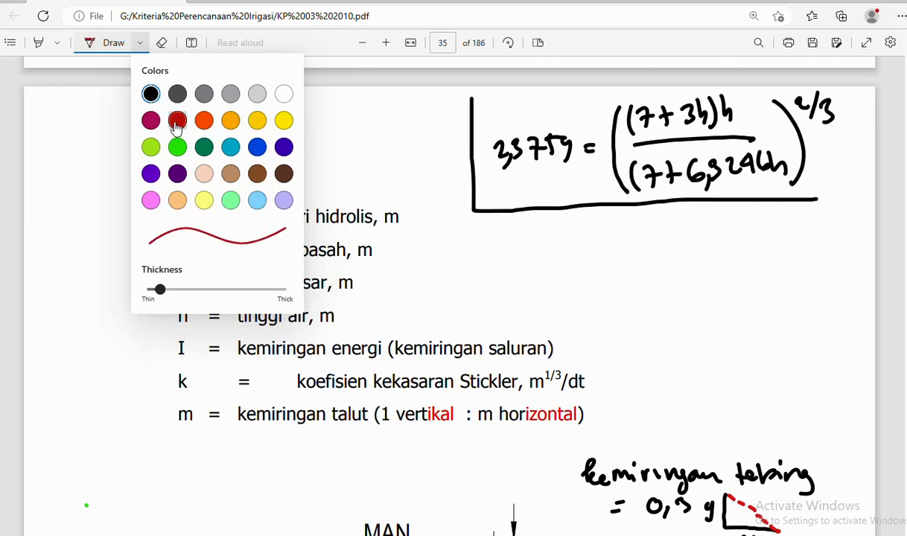
left_click_drag(834, 151, 837, 146)
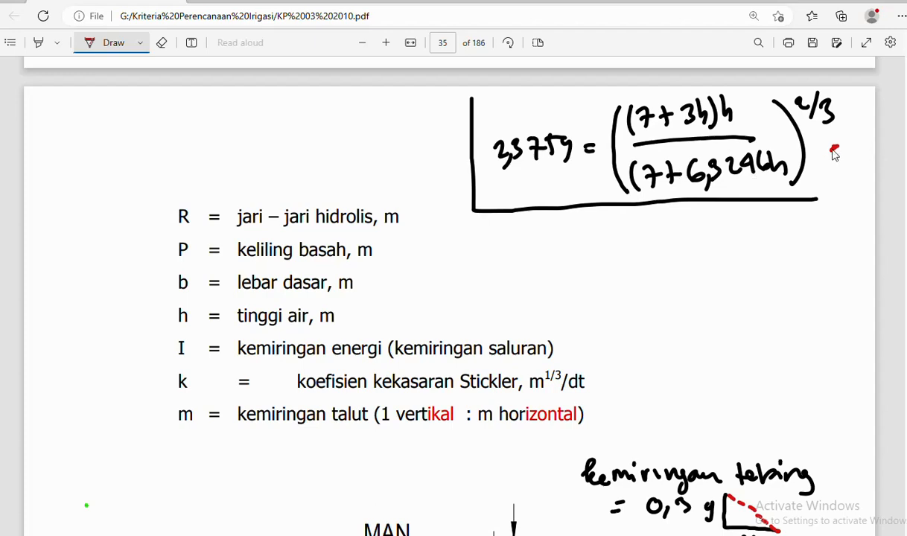
scroll(668, 68, "up", 8)
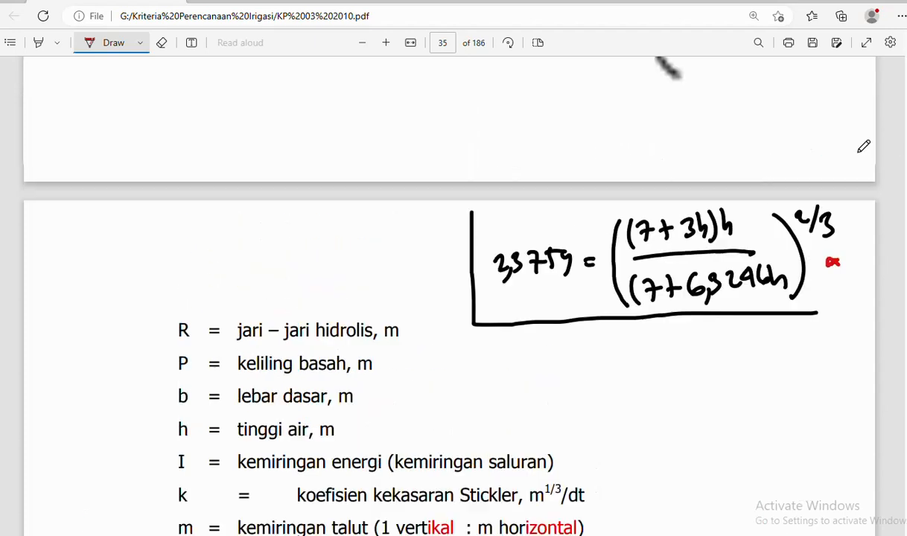
scroll(336, 185, "up", 2)
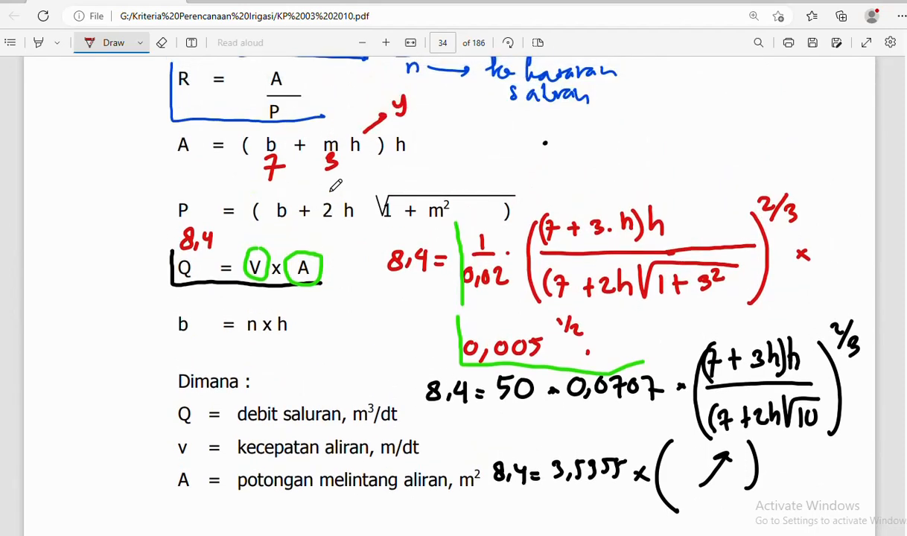
scroll(336, 185, "down", 8)
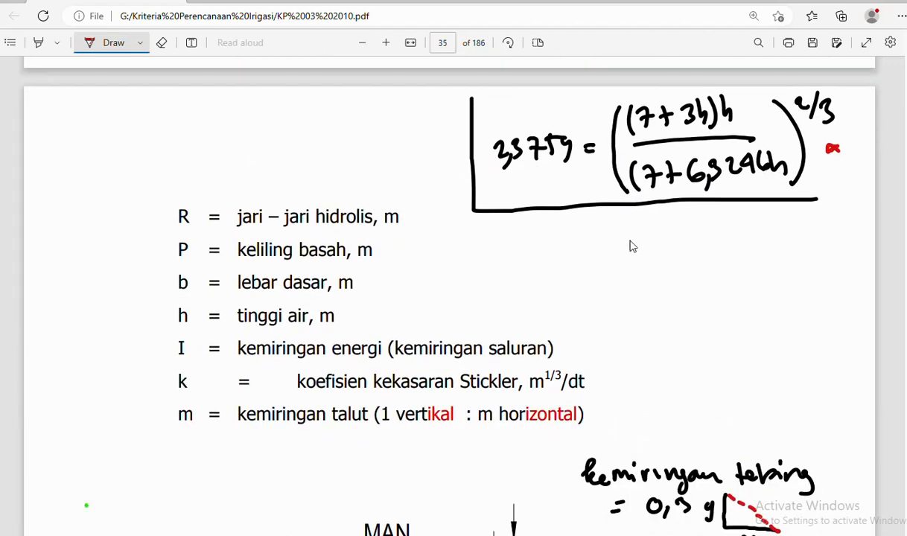
- Handwrite (7 +3h) h in red below the boxed 2,3759 equation
mouse_move(629, 233)
left_mouse_down()
mouse_move(620, 276)
mouse_move(639, 276)
mouse_move(652, 261)
left_mouse_up()
scroll(685, 231, "up", 7)
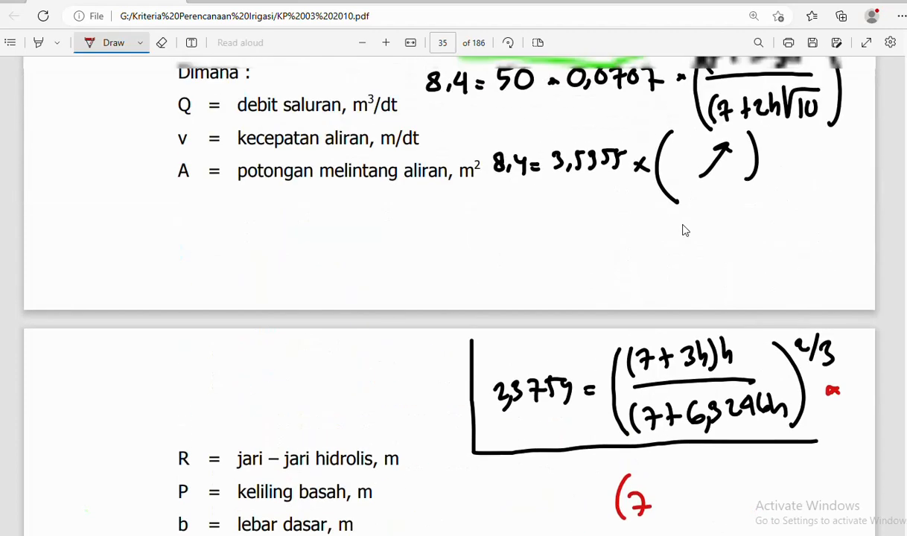
scroll(685, 231, "down", 7)
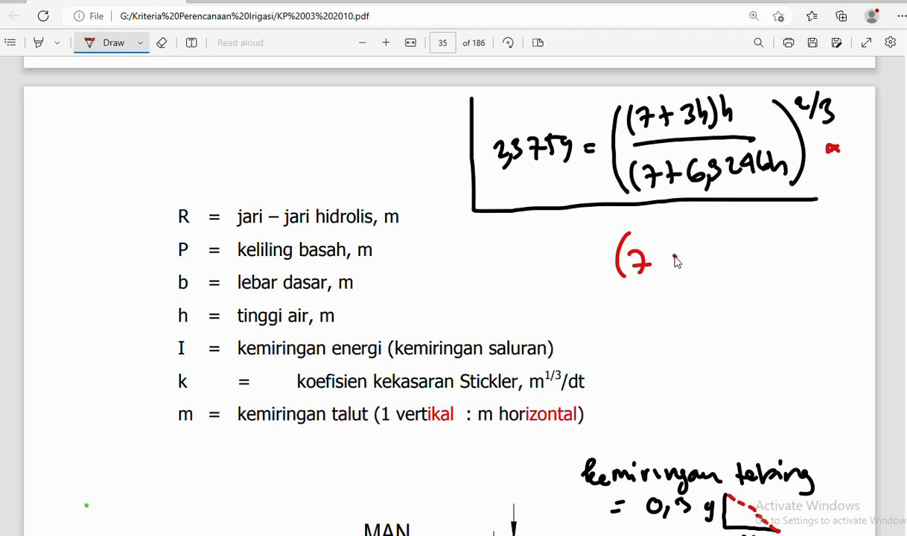
left_click_drag(666, 261, 681, 261)
mouse_move(674, 254)
left_mouse_down()
mouse_move(674, 268)
mouse_move(720, 263)
mouse_move(729, 271)
left_mouse_up()
left_click_drag(747, 239, 760, 265)
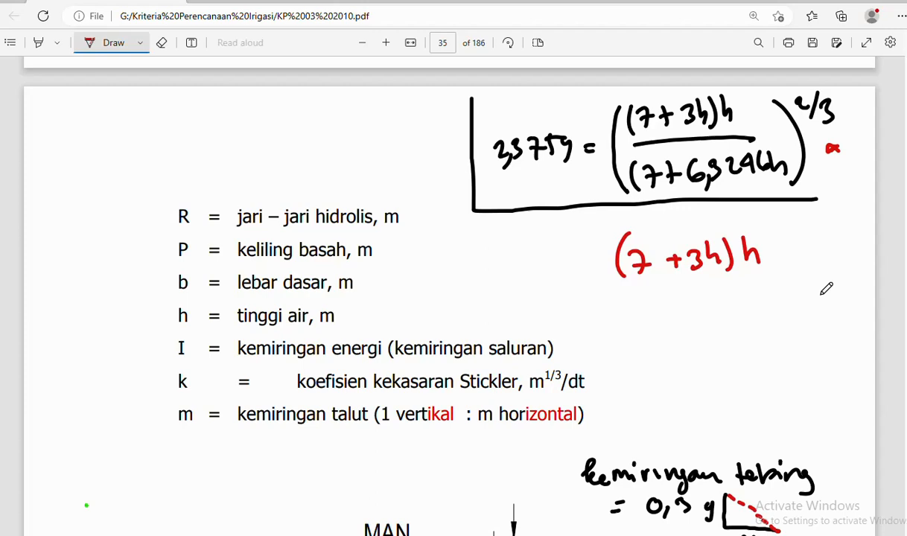
- Snip the annotated equation area and delete the old formula picture in Excel
key("super+shift+s")
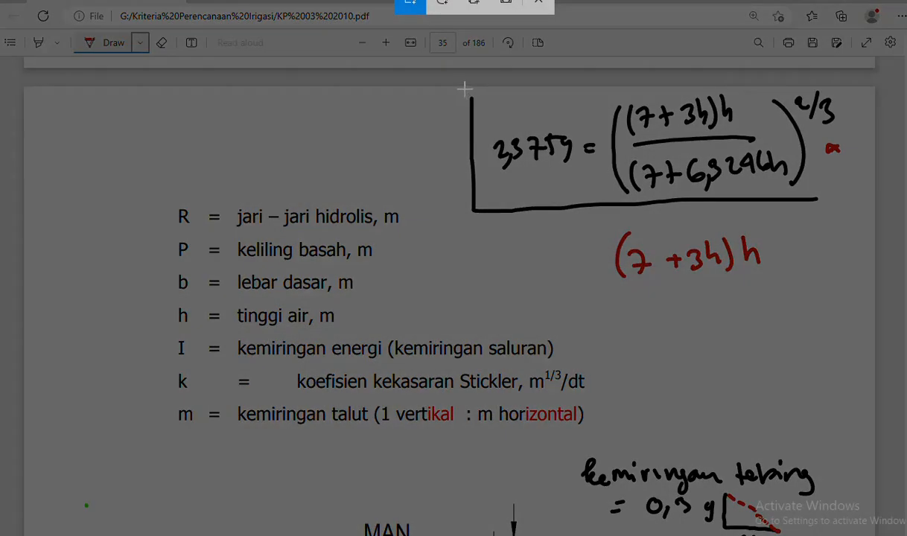
left_click_drag(463, 88, 858, 282)
key("alt+Tab")
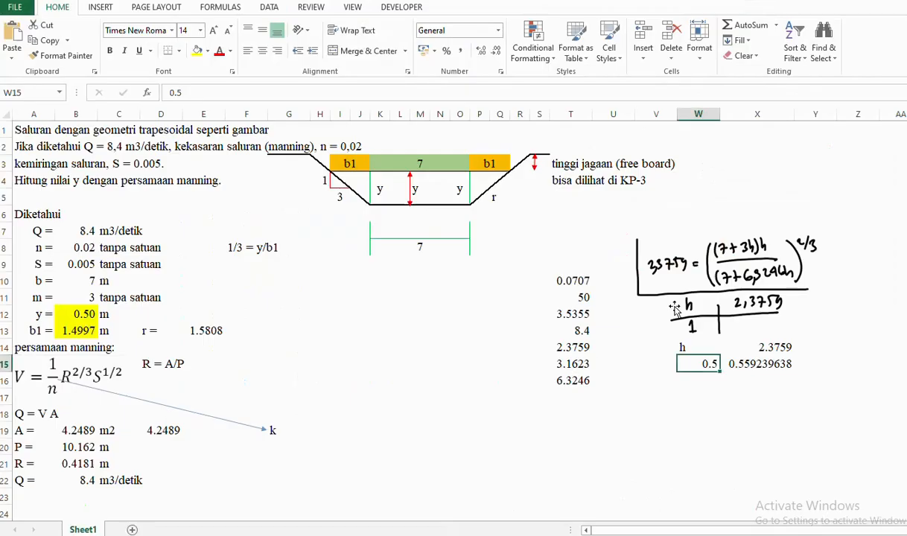
left_click(731, 280)
key("Delete")
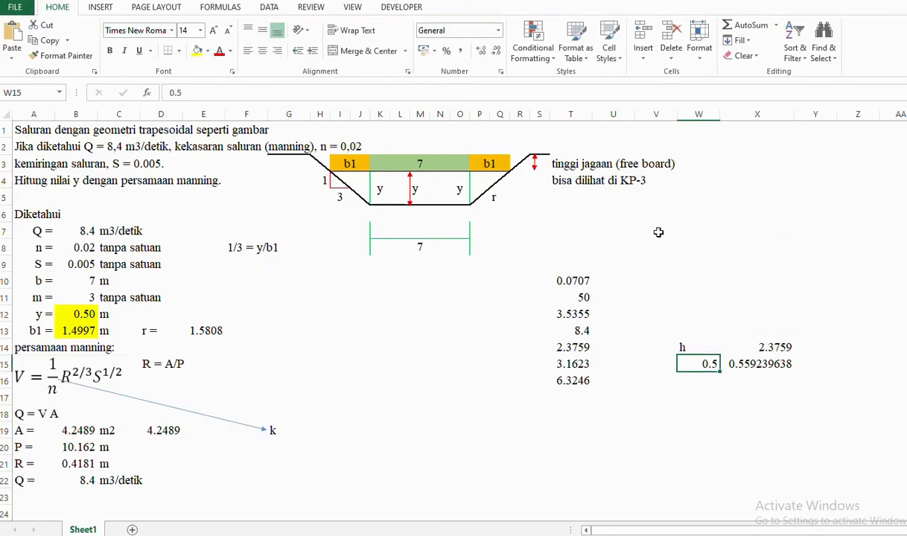
- Paste the new snip at V7, shrink it, and place it beside the h table
left_click(645, 224)
key("ctrl+v")
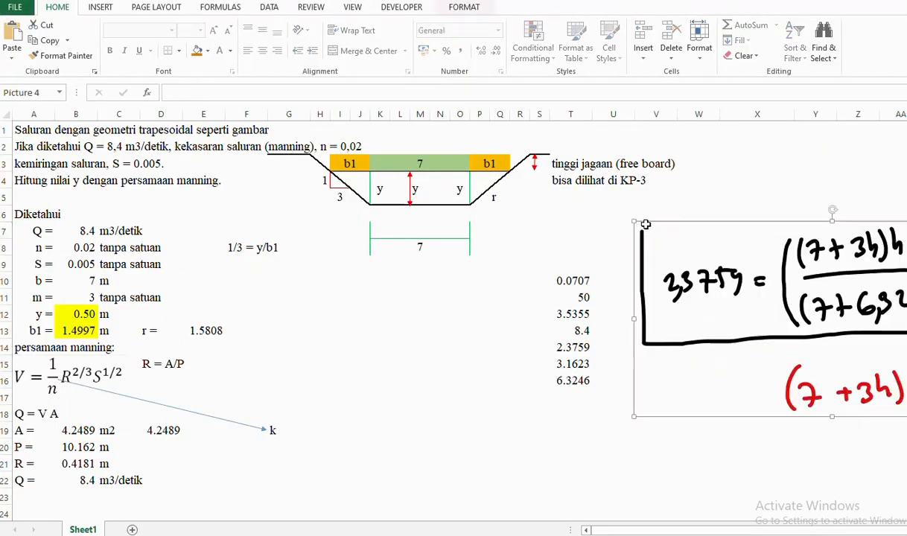
left_click_drag(635, 222, 795, 309)
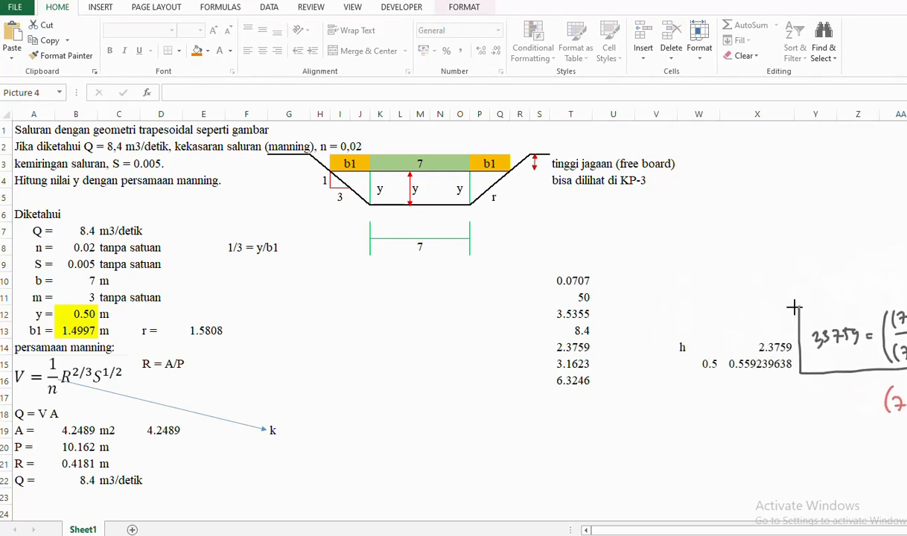
left_click_drag(856, 333, 692, 238)
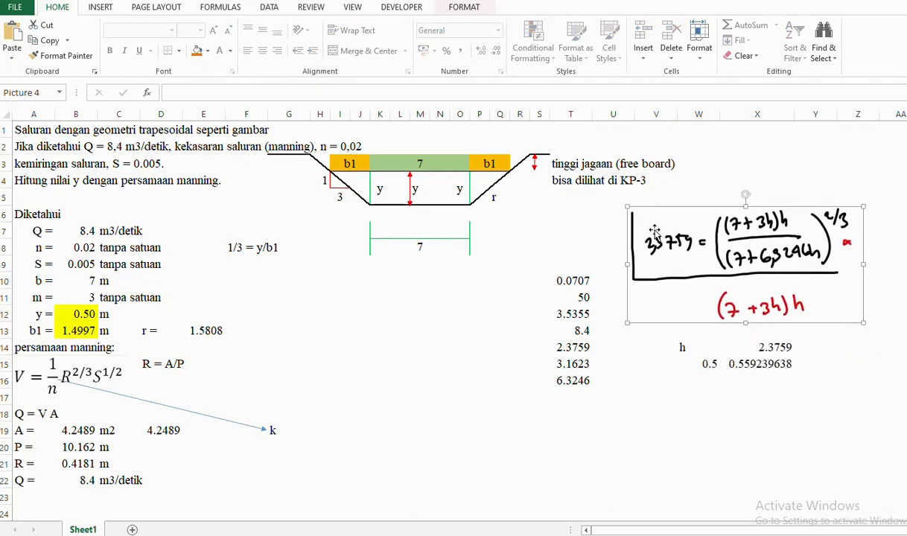
left_click_drag(668, 230, 650, 224)
left_click(783, 380)
- Extend X15 to =((((7+3*W15)*W15)/(7+6.3246*W15))^(2/3))*(7+3*W15)*W15, returning 2.37676846
left_click(741, 364)
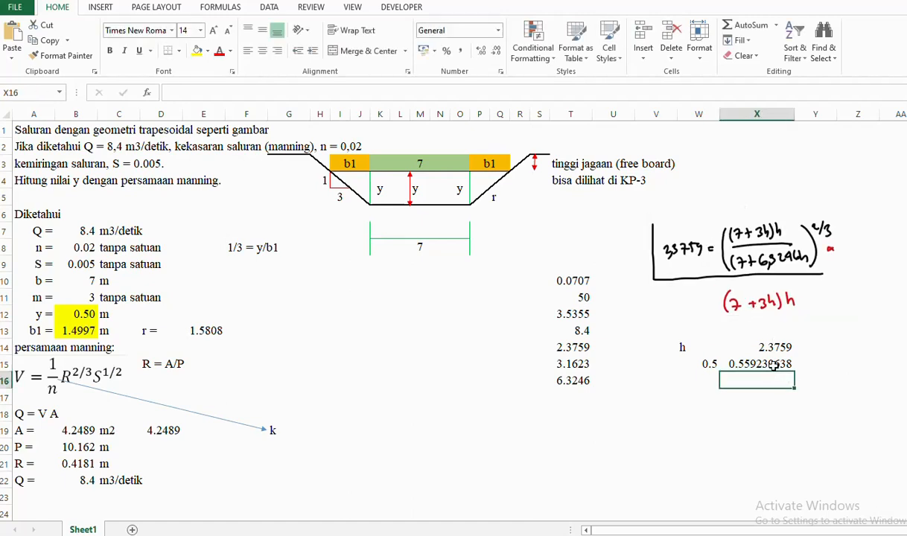
left_click(391, 94)
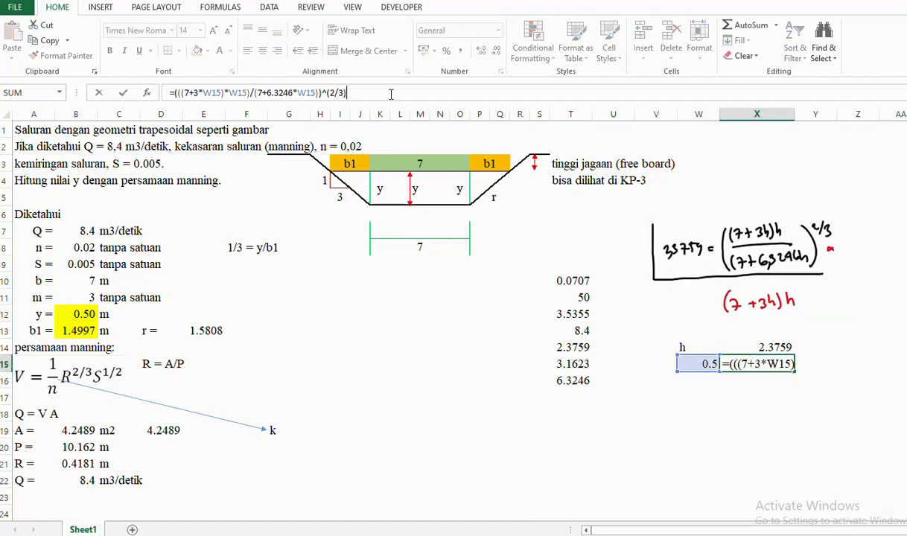
type(")/")
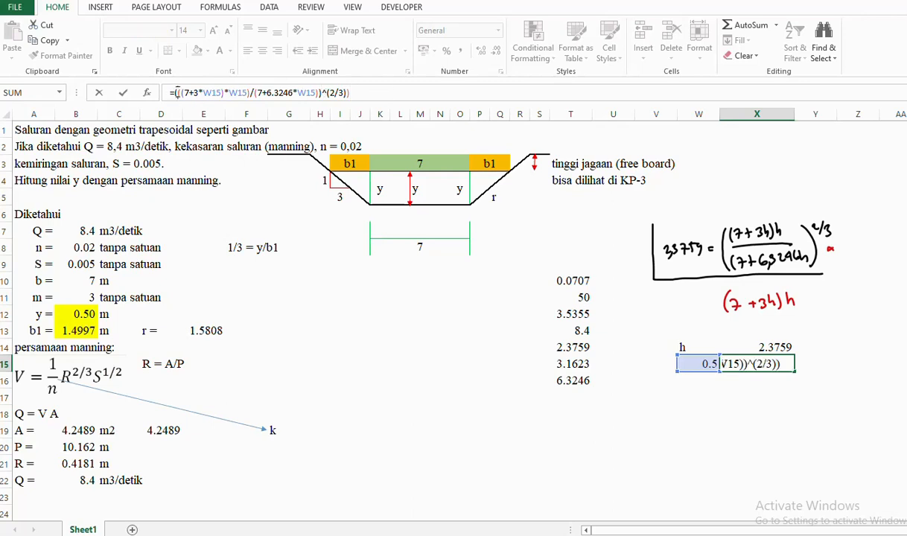
type("(")
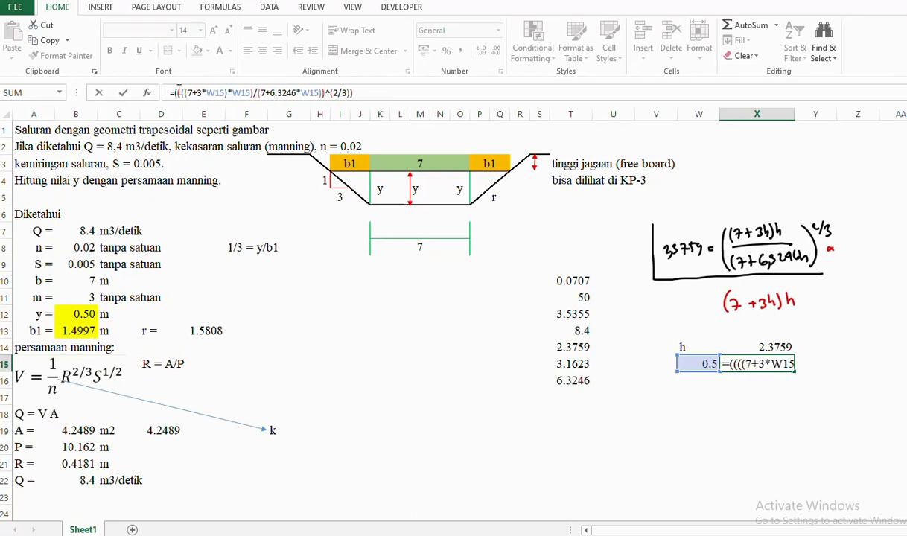
left_click(396, 92)
type("*")
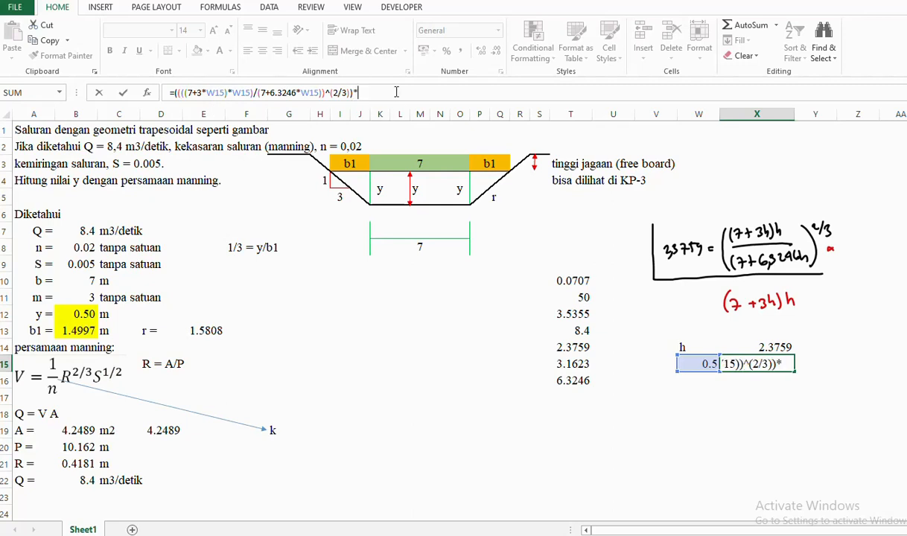
type("(7+")
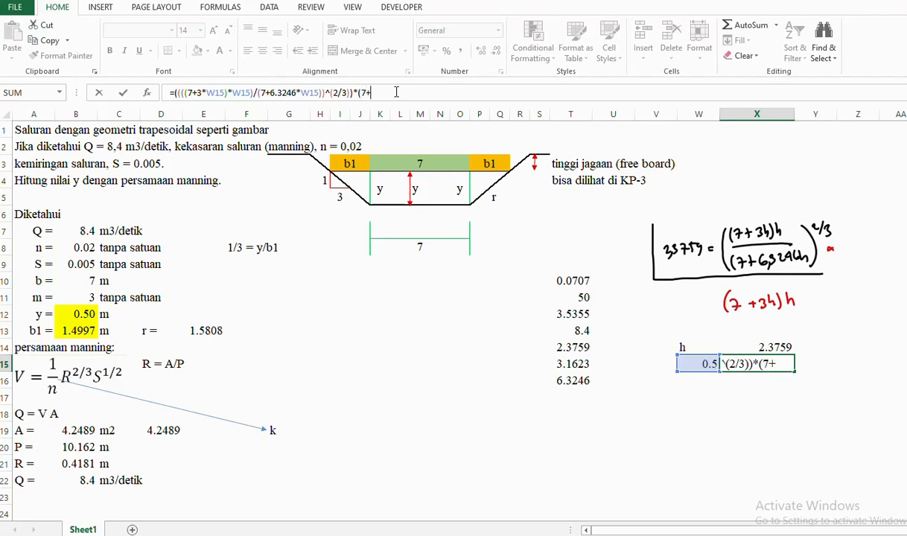
type("3*")
left_click(701, 364)
type(")")
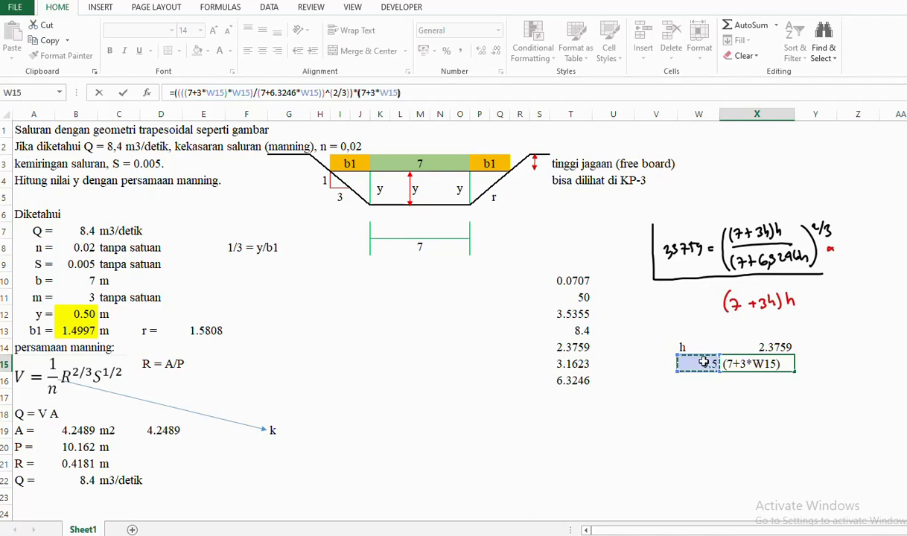
type("*")
left_click(701, 363)
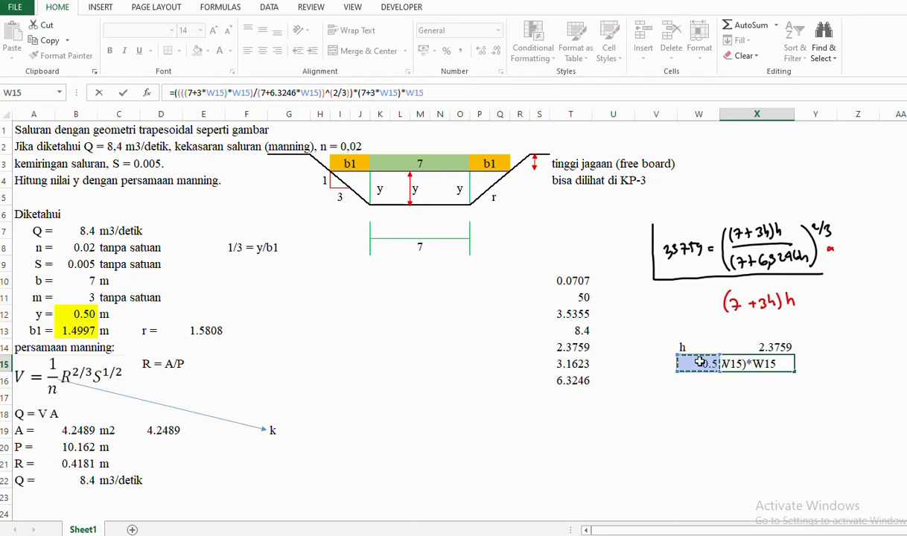
key("Return")
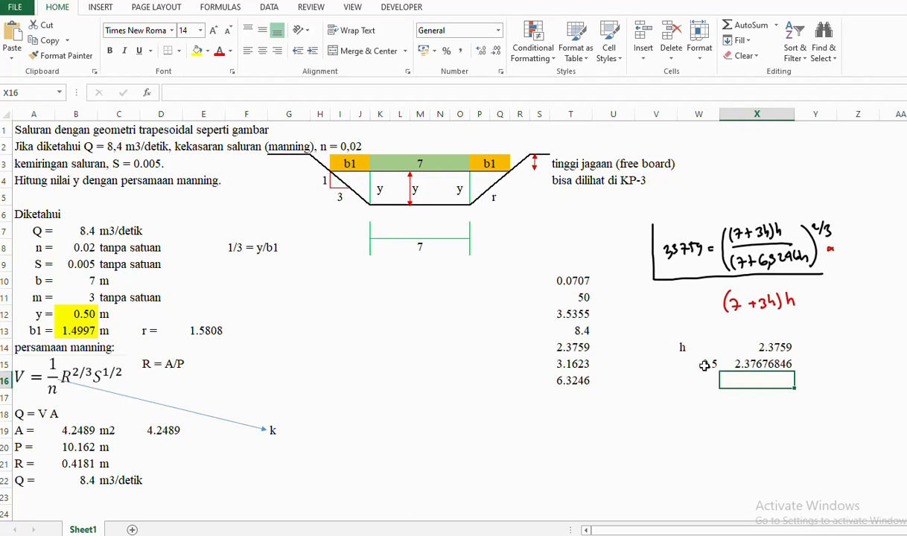
- Centre W14:X15 and apply All Borders to the W14:X20 table
left_click_drag(681, 347, 767, 359)
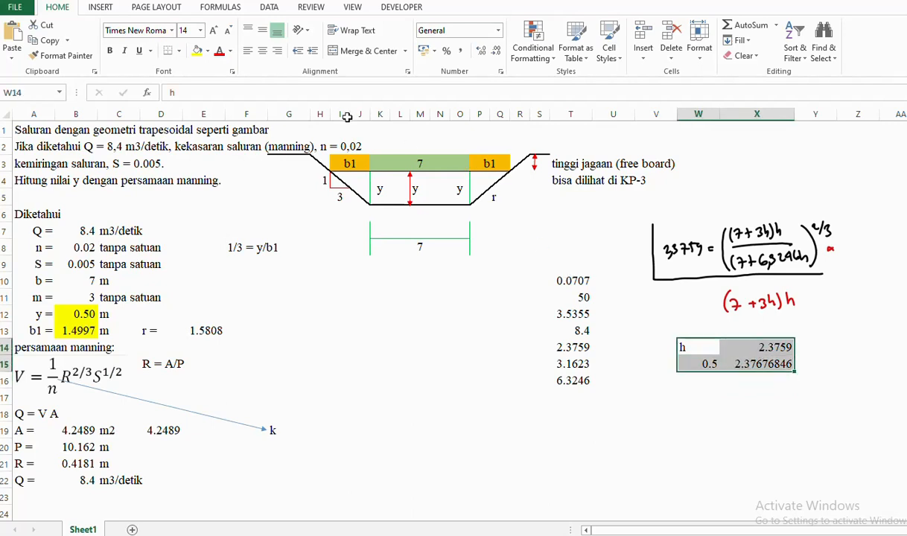
left_click(262, 51)
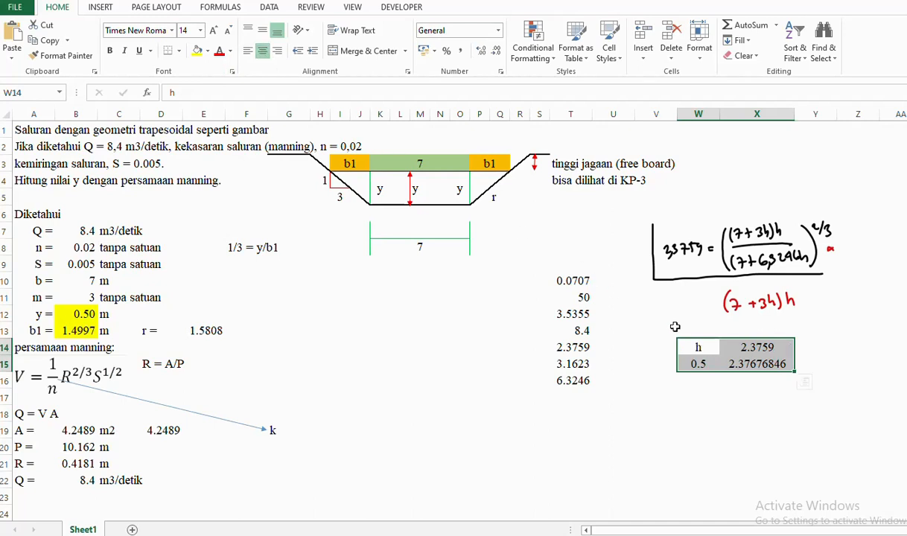
left_click_drag(685, 347, 756, 346)
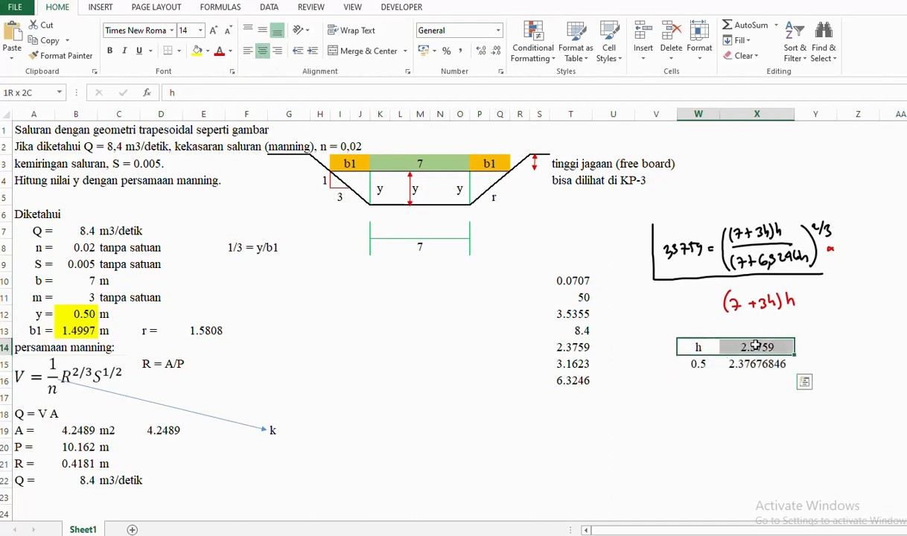
left_click_drag(755, 347, 760, 452)
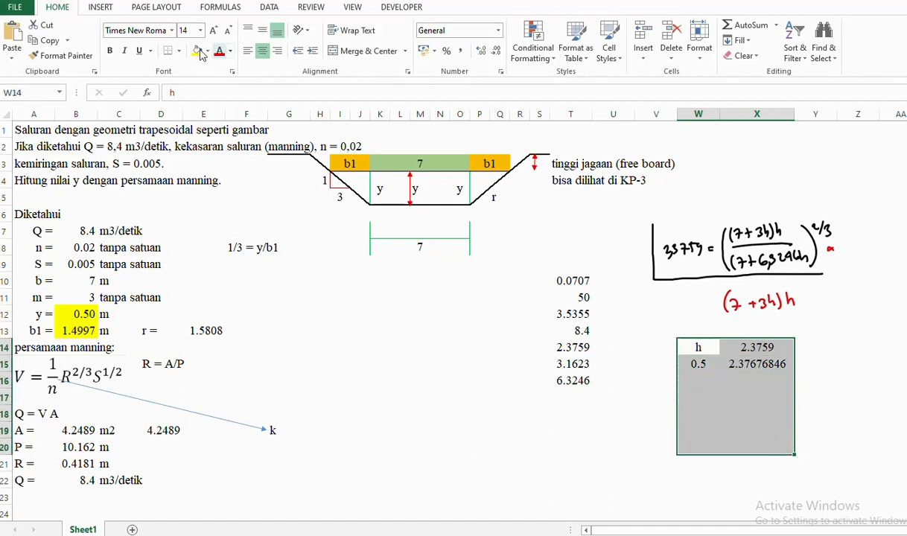
left_click(179, 51)
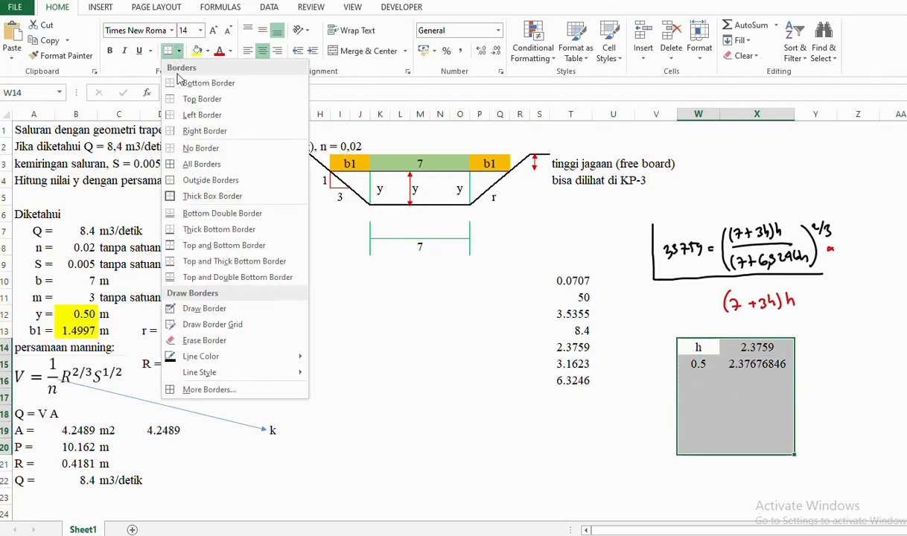
left_click(200, 164)
- Enter h = 1 in W15, giving 8.258, and show X14:X20 to three decimals
left_click(698, 363)
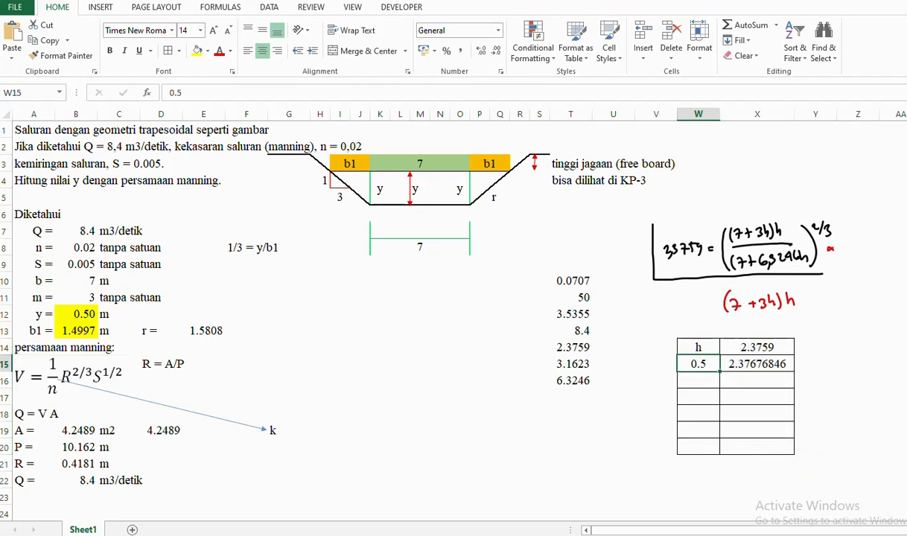
type("1")
key("Return")
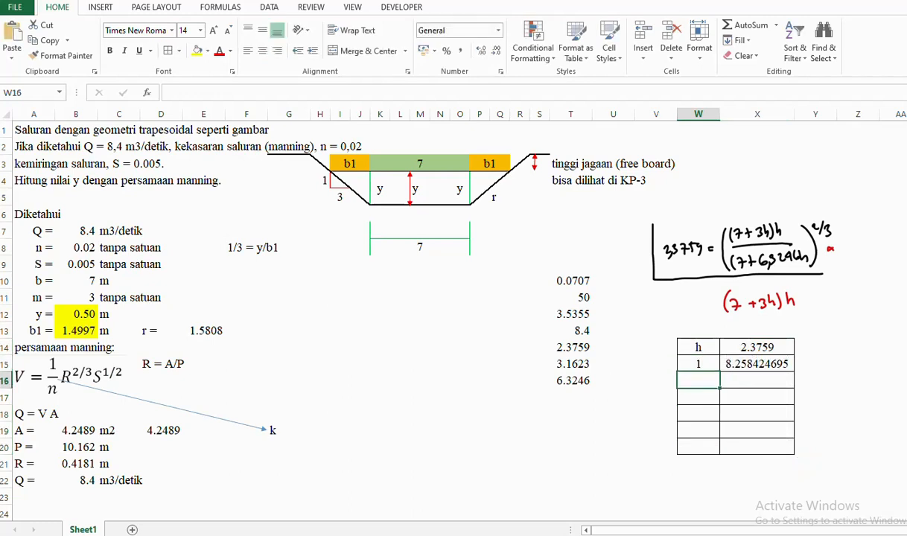
left_click(745, 347)
left_click_drag(757, 377, 753, 446)
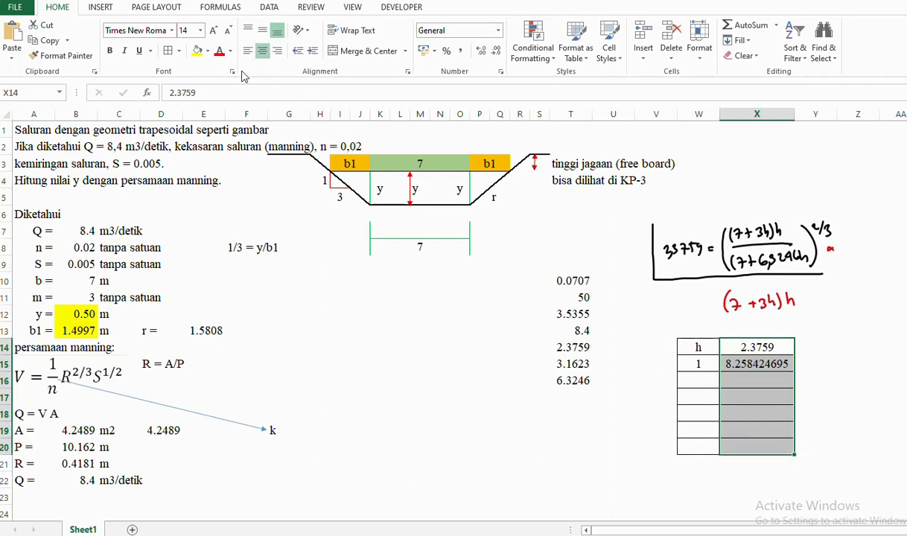
left_click(496, 52)
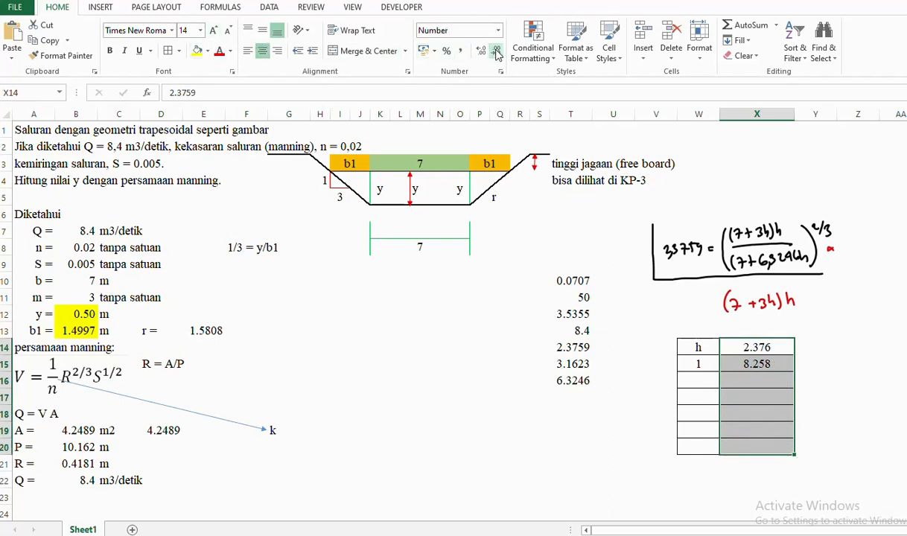
key("Right")
key("Right")
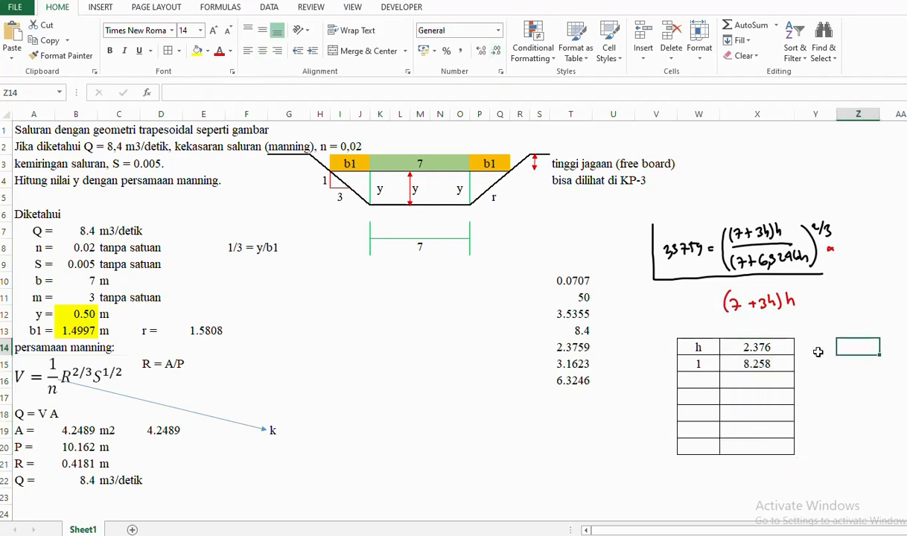
left_click(700, 378)
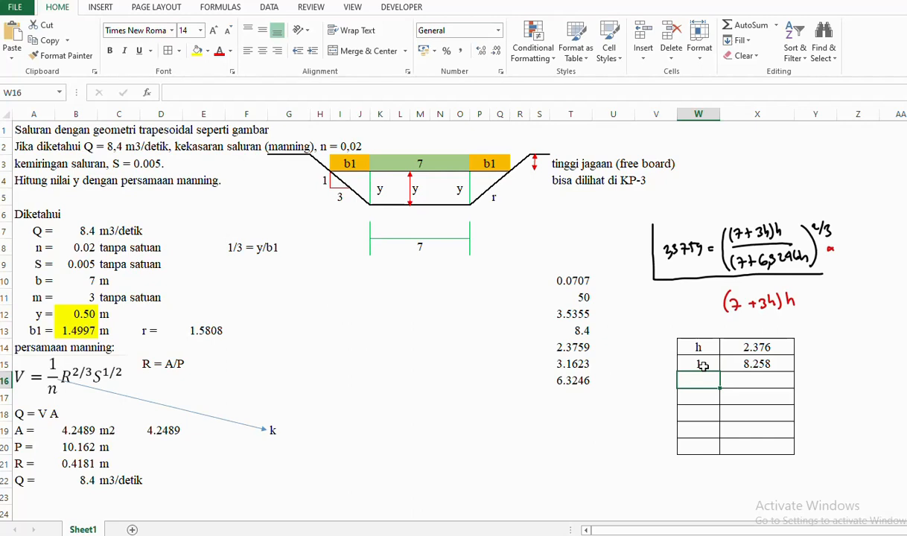
- Fill the X15 formula down through X20, showing 0.000 in the empty rows
left_click_drag(692, 363, 761, 363)
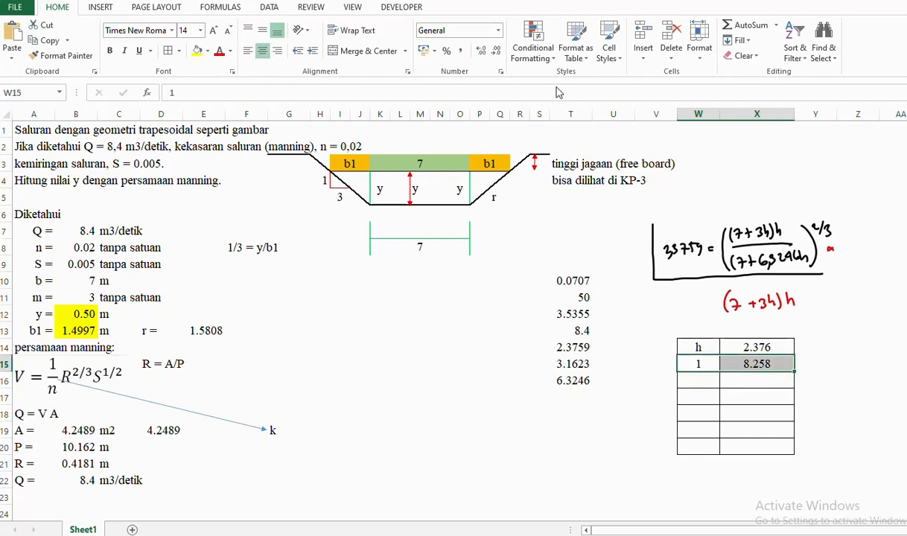
left_click(754, 363)
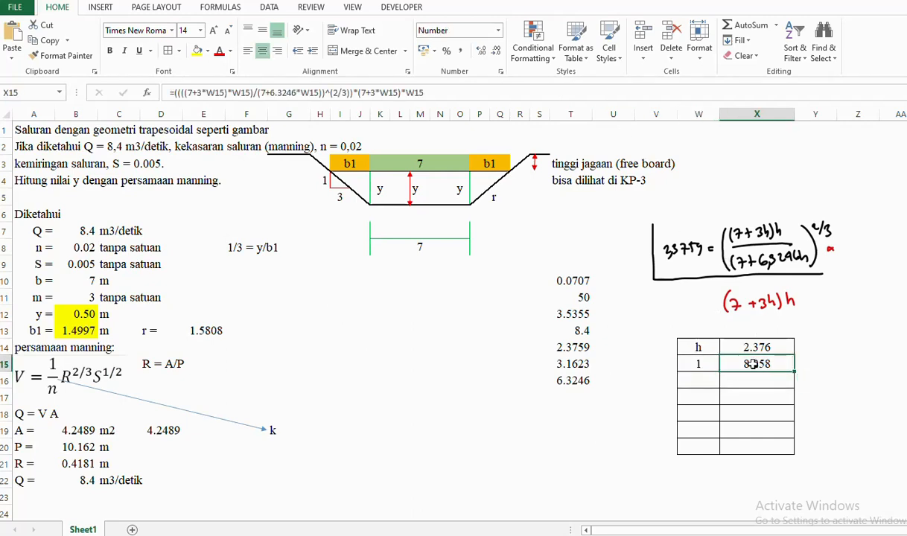
left_click(643, 93)
left_click(836, 257)
left_click(776, 364)
mouse_move(796, 370)
left_mouse_down()
mouse_move(796, 447)
mouse_move(841, 403)
left_mouse_up()
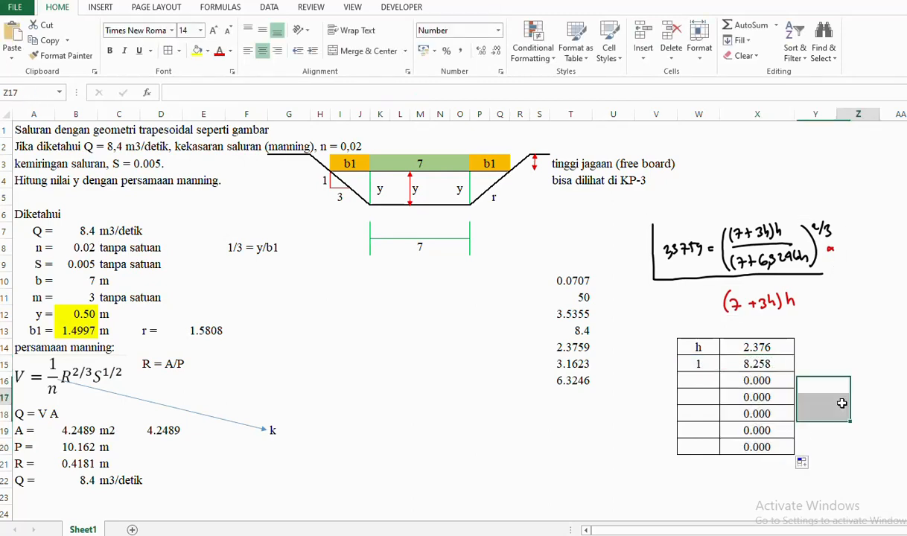
- Review the target 2.3759, the h = 1 row and its result, ending at empty W16
left_click(703, 380)
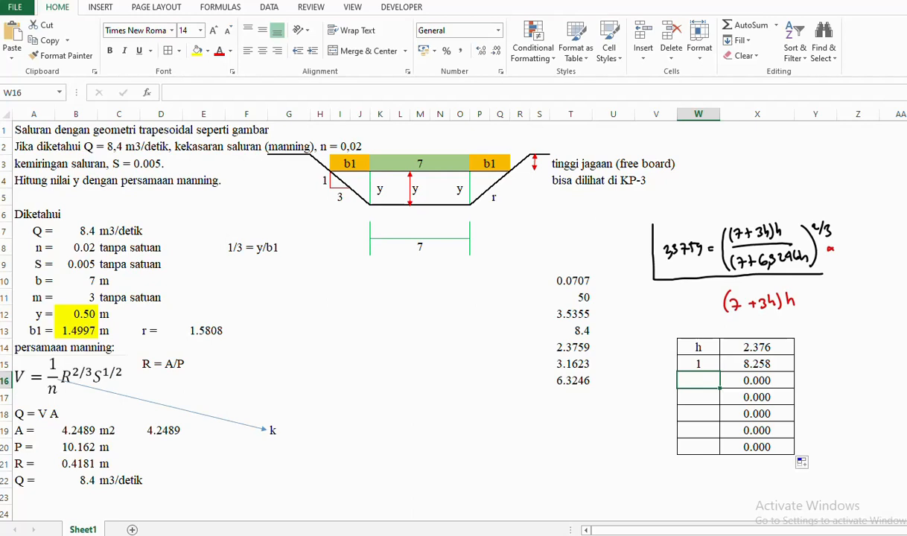
key("Up")
key("Right")
key("Up")
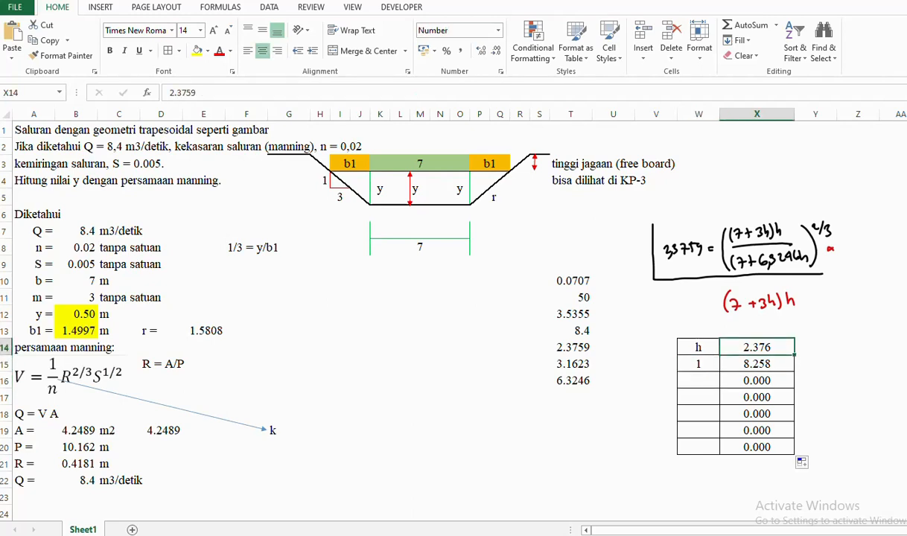
key("Down")
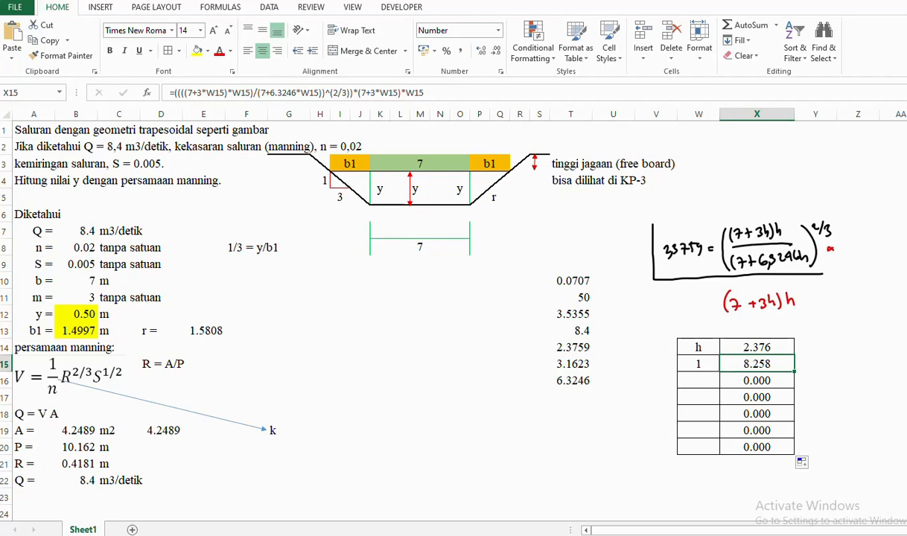
key("Up")
key("Down")
key("Left")
key("Down")
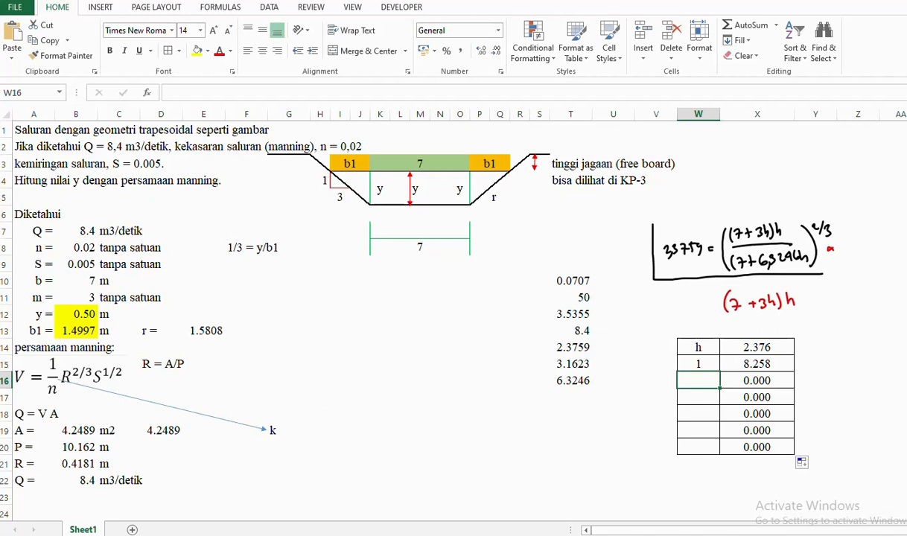
- Enter trial depths 0.8, 0.6, 0.2, 0.3 and 0.5 down column W from W16
type("0.8")
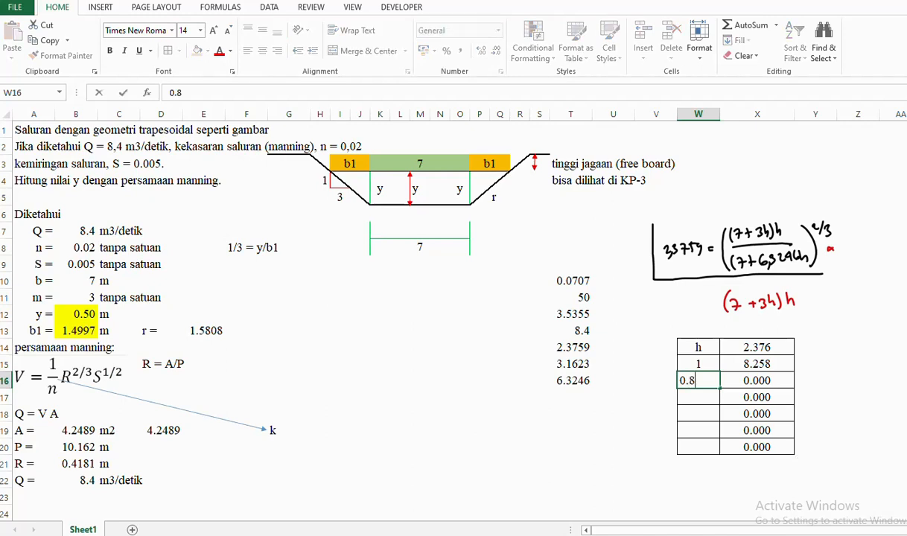
key("Return")
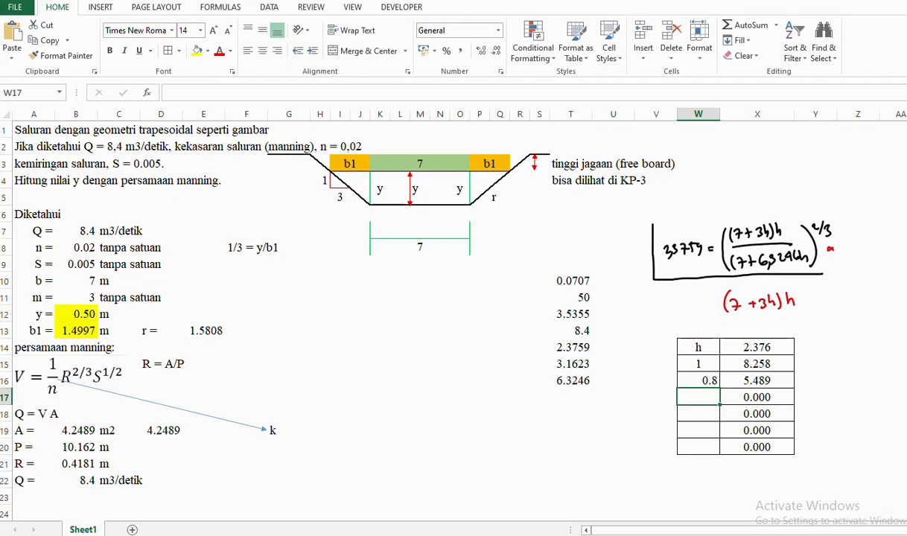
type("0.6")
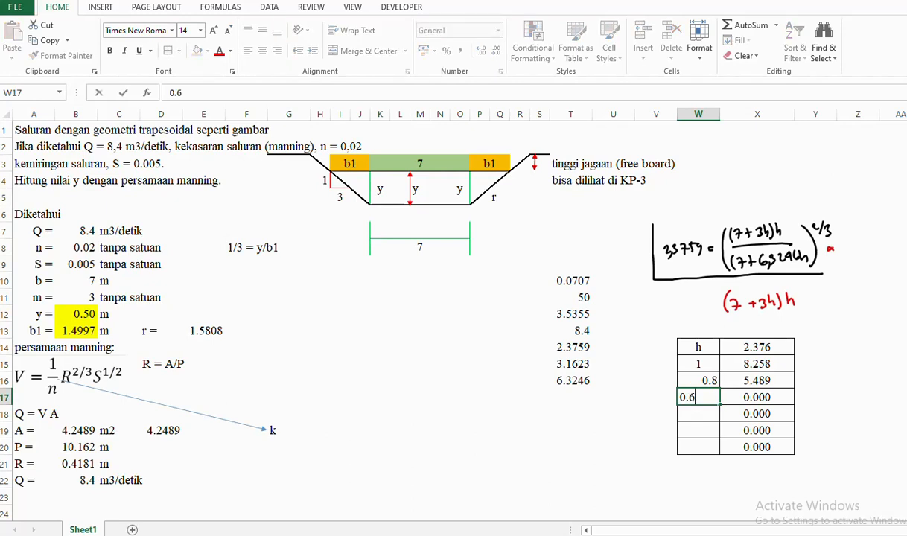
key("Return")
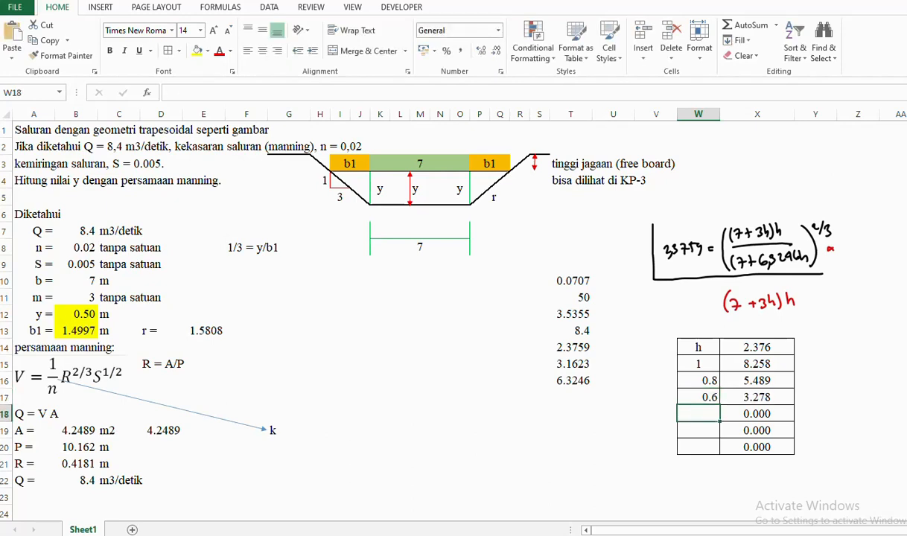
type("0")
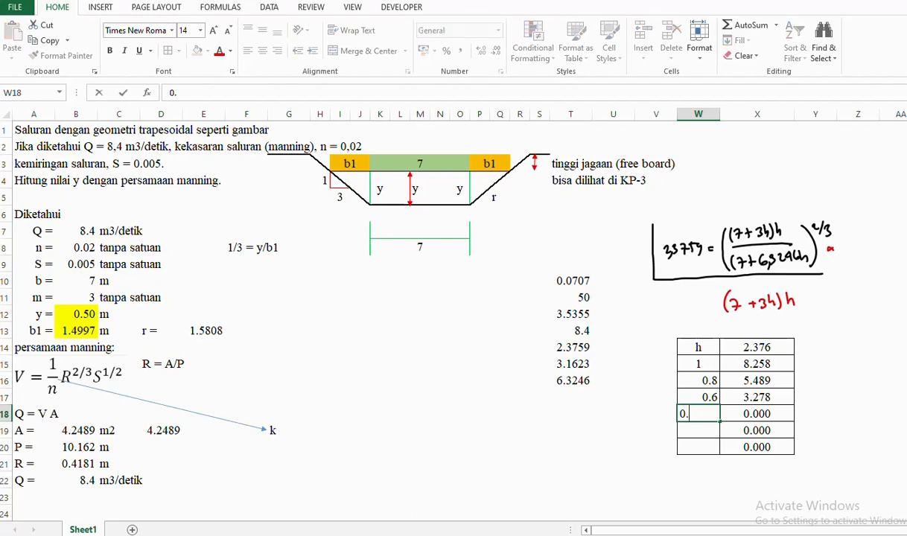
type(".2")
key("Return")
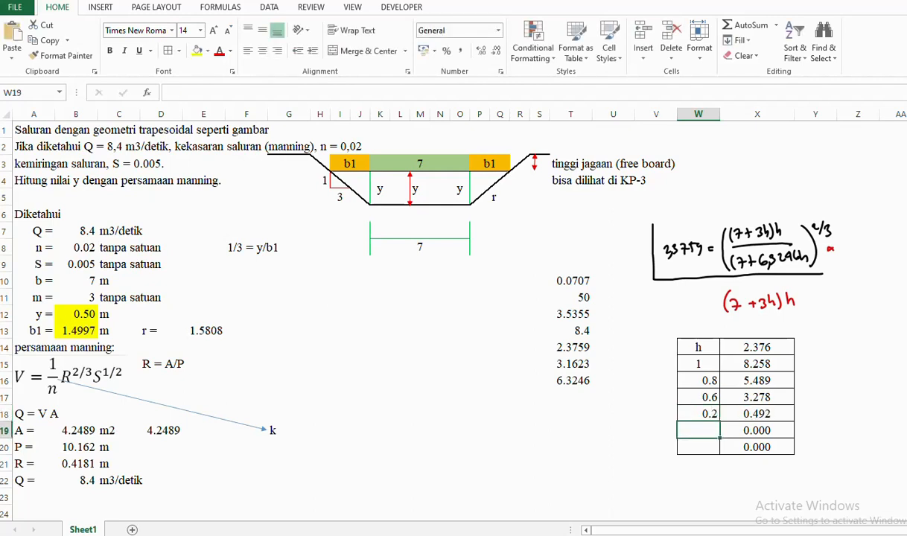
type("0")
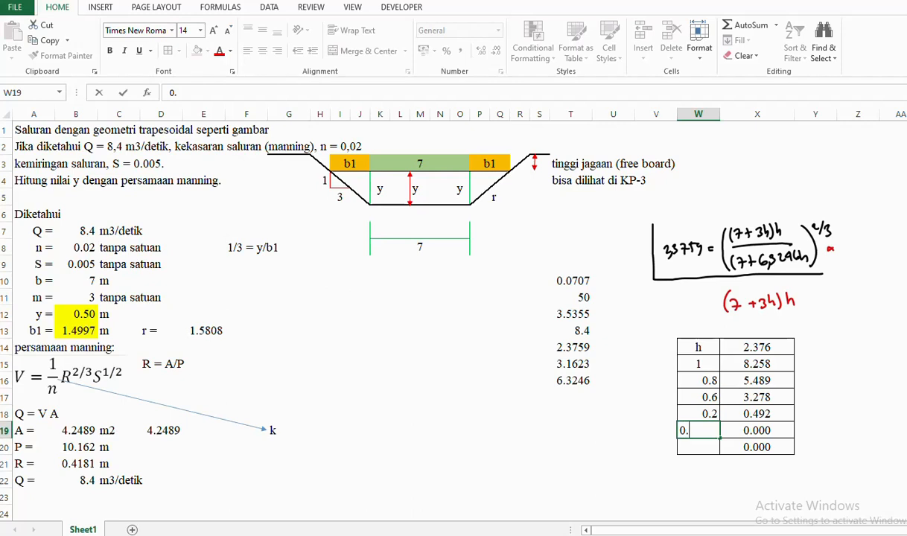
type(".3")
key("Return")
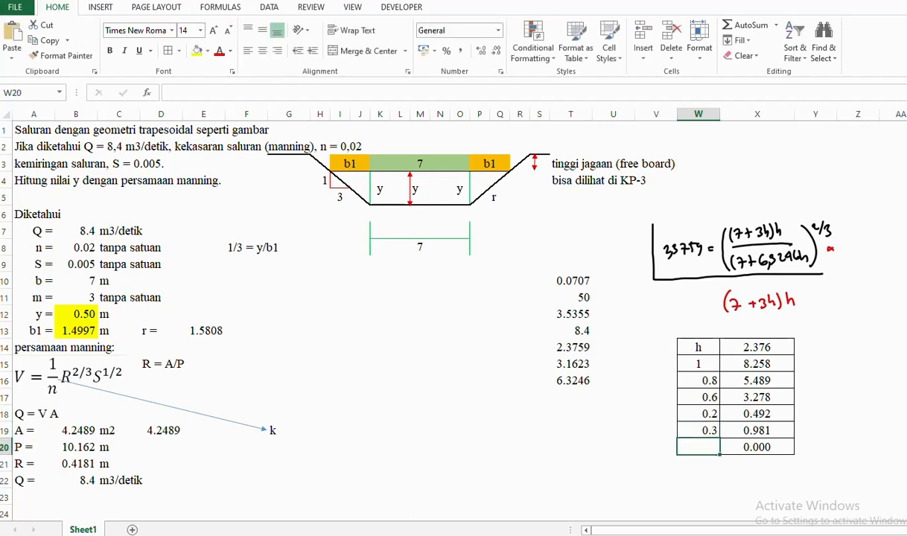
type("0.5")
key("Return")
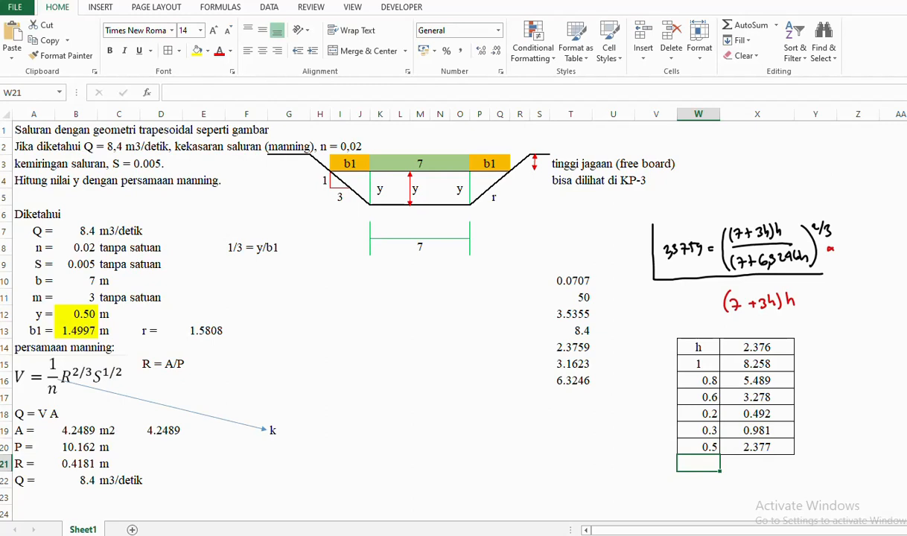
- Fill the 2.377 result, the 2.376 target and the 0.5 h value yellow
left_click(755, 447)
left_click(197, 51)
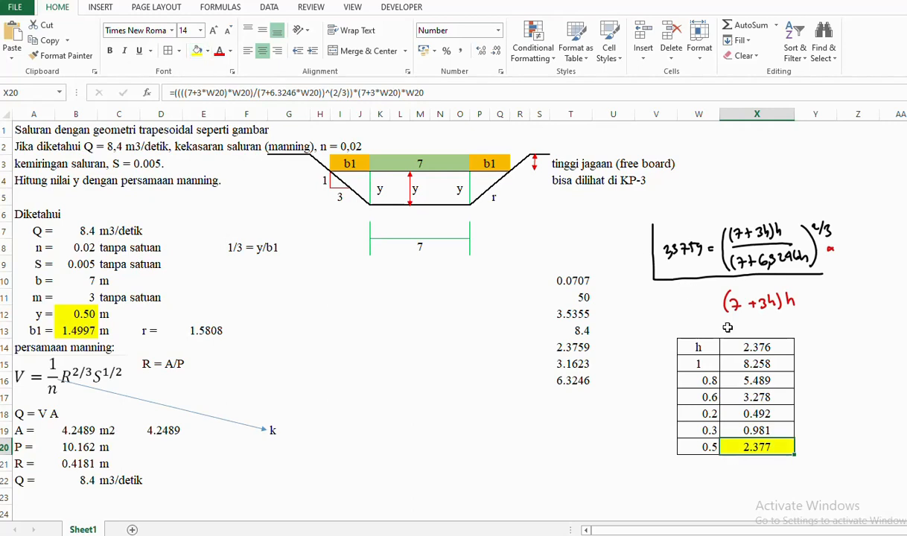
key("ctrl+Up")
left_click(197, 50)
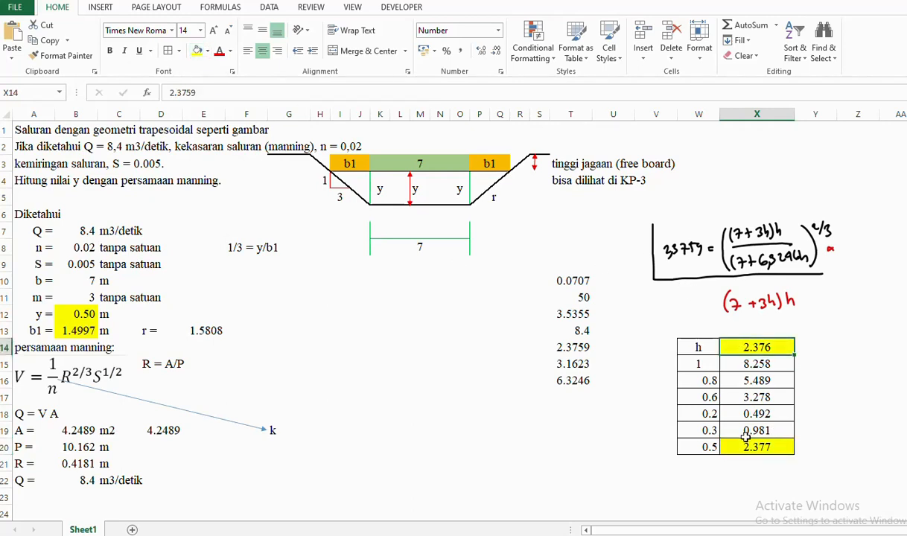
left_click(700, 447)
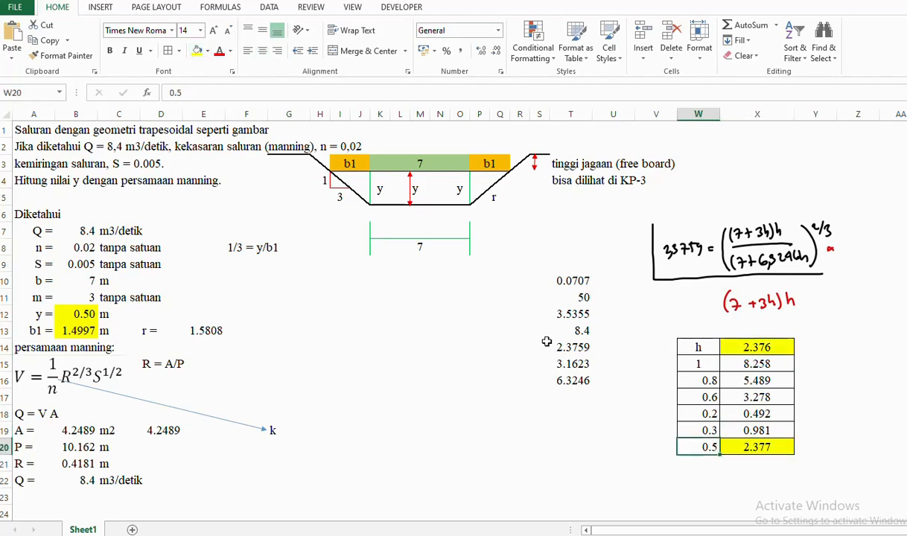
left_click(198, 50)
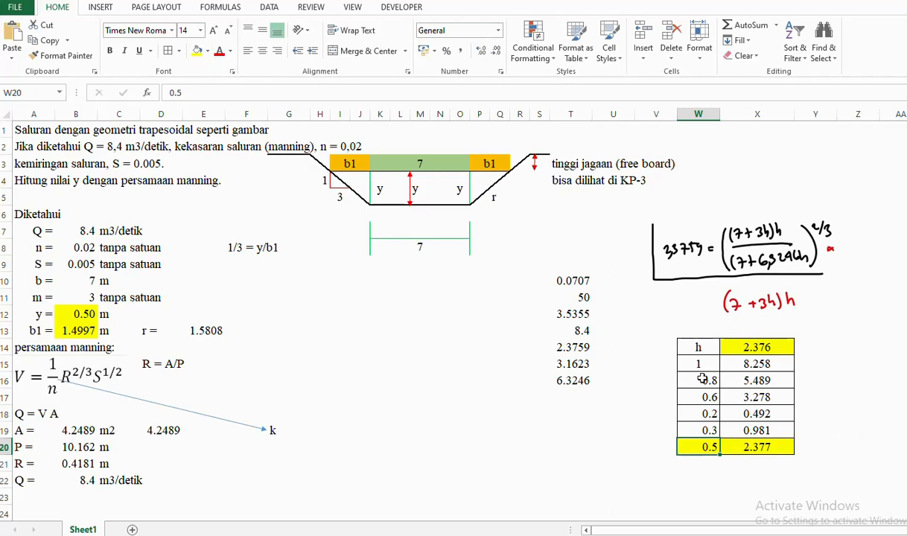
- Centre all values in the W14:X20 trial table
left_click_drag(689, 347, 759, 446)
left_click(264, 54)
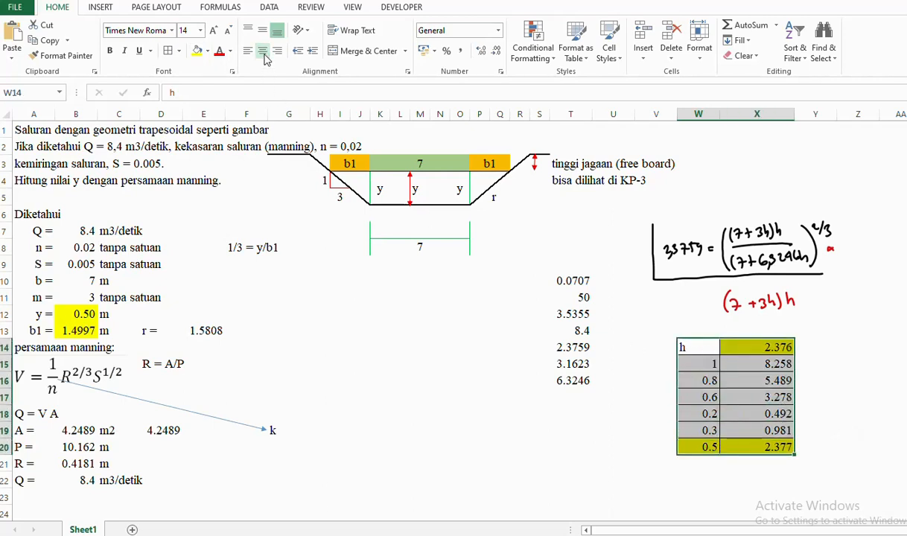
left_click(264, 54)
left_click(845, 329)
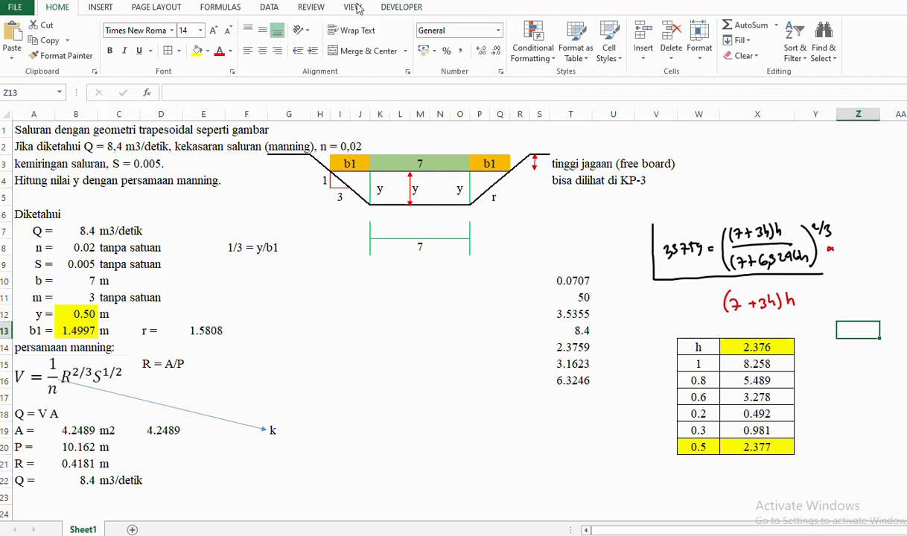
- Open What-If Analysis on the Data tab and close it without choosing an option
left_click(262, 9)
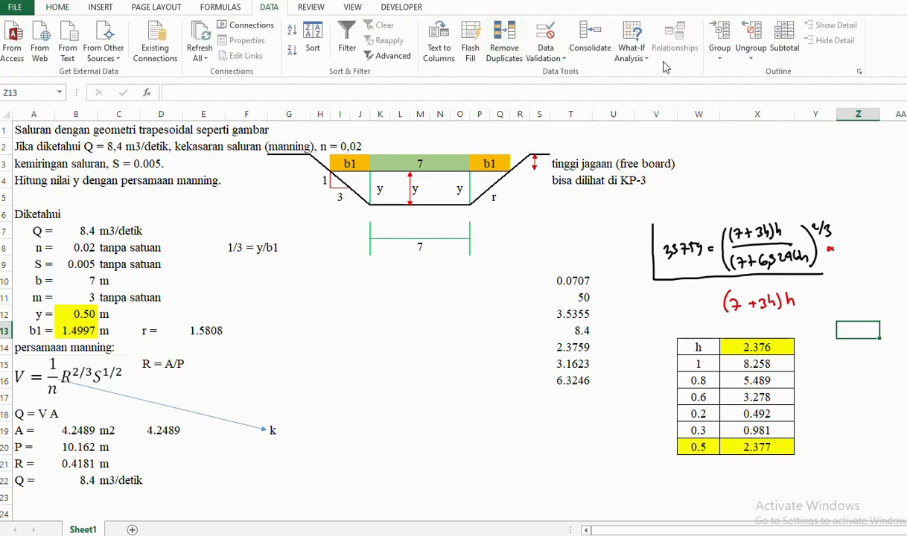
left_click(631, 52)
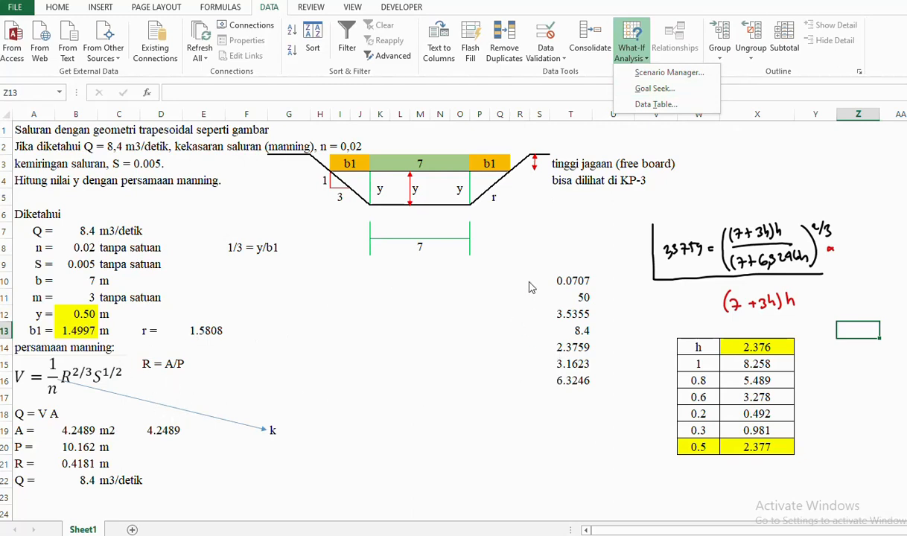
left_click(792, 151)
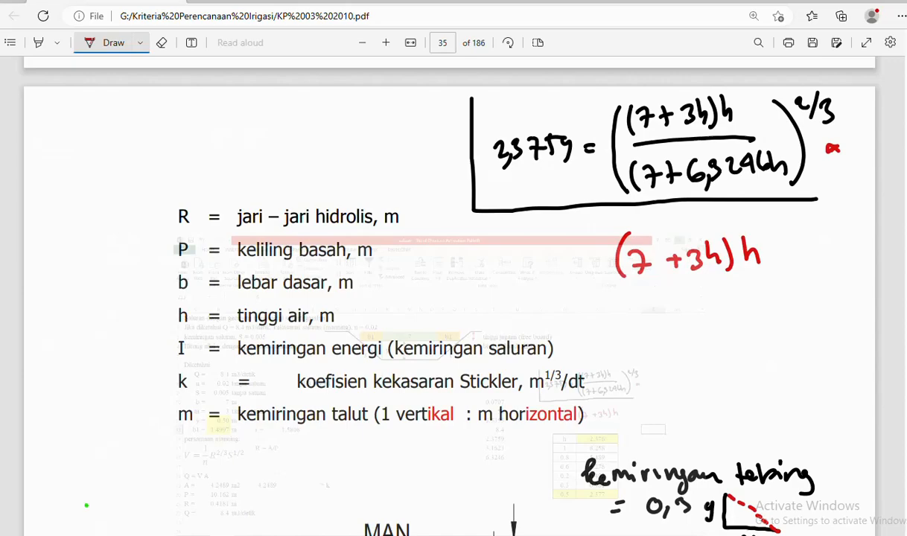
- Minimize the KP-03 PDF viewer and launch Chrome with the chosen profile
left_click(854, 2)
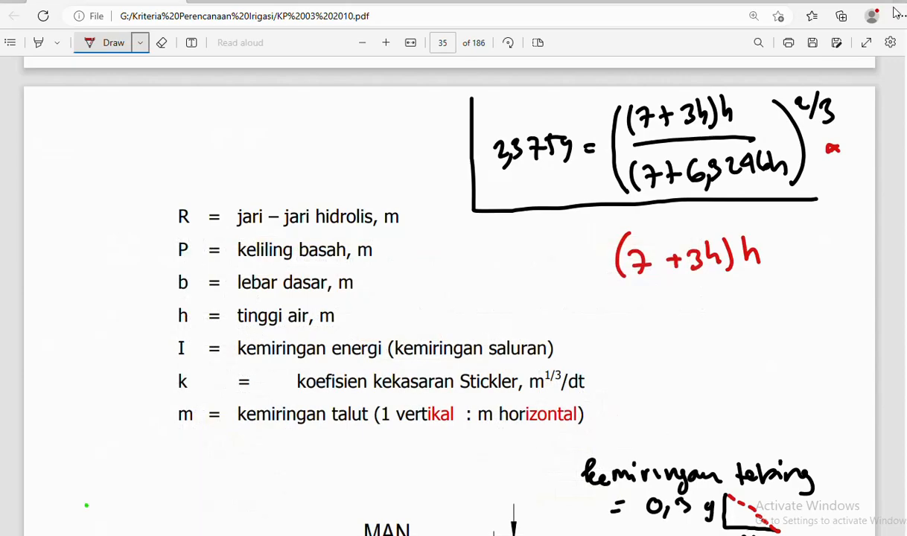
left_click(884, 2)
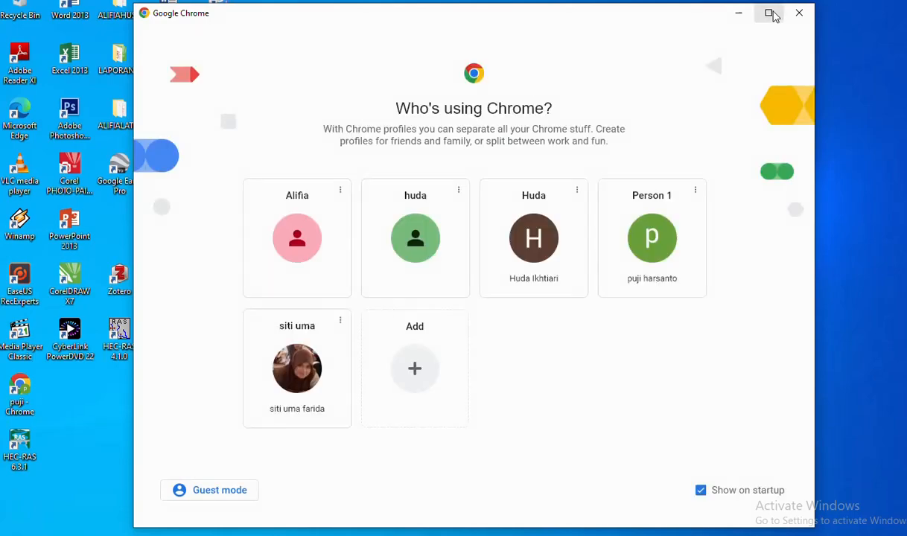
left_click(769, 13)
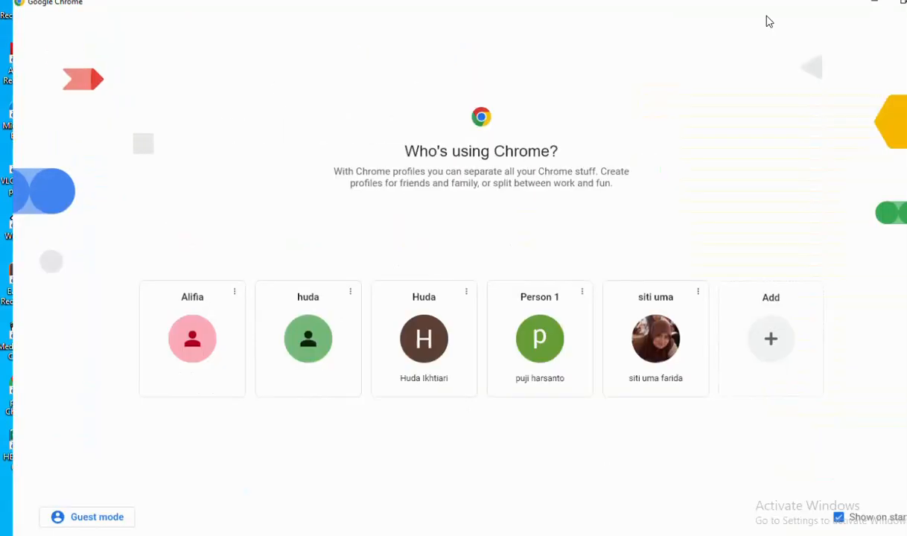
left_click(527, 331)
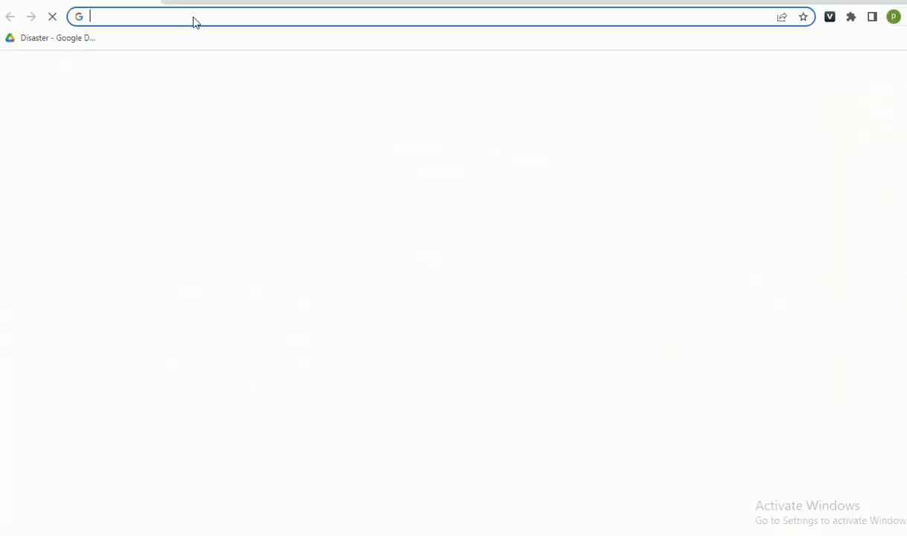
- Search Google for 'hecras' and open the HEC-RAS Hydrologic Engineering Center result
left_click(190, 14)
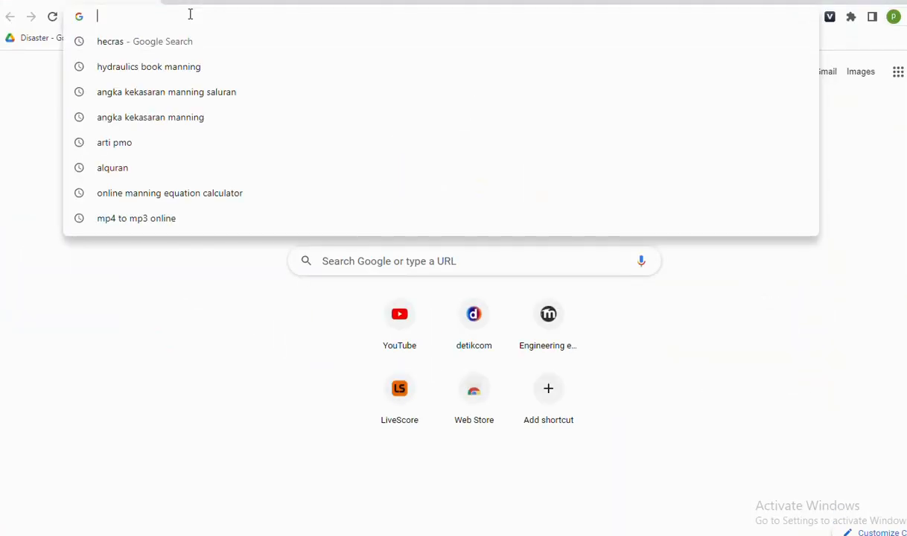
type("hecras")
key("Return")
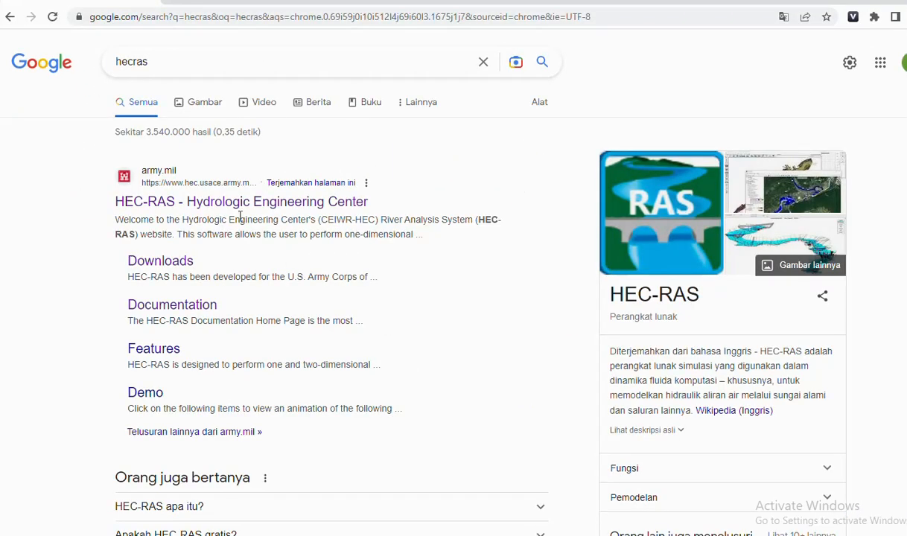
left_click(148, 198)
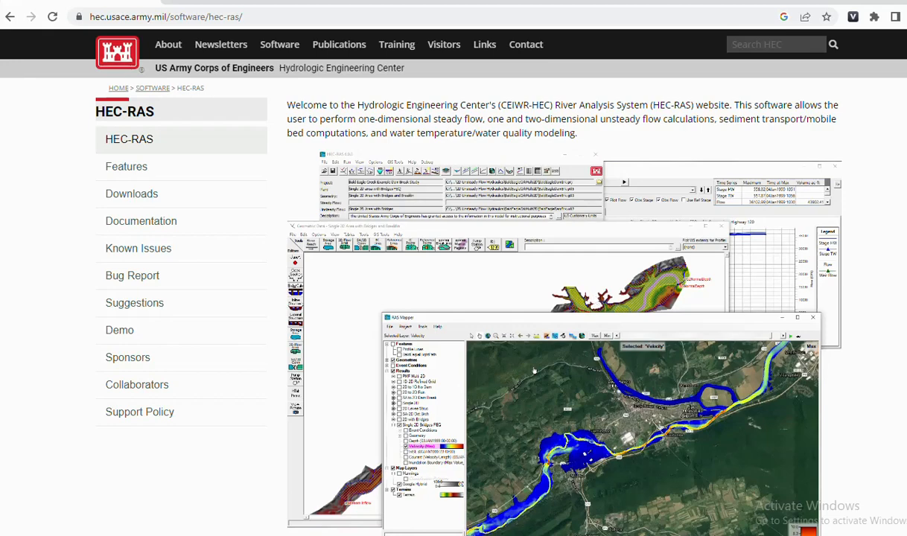
- View the HEC-RAS 6.3.1 Downloads page, then minimize Chrome to the desktop
scroll(598, 416, "down", 2)
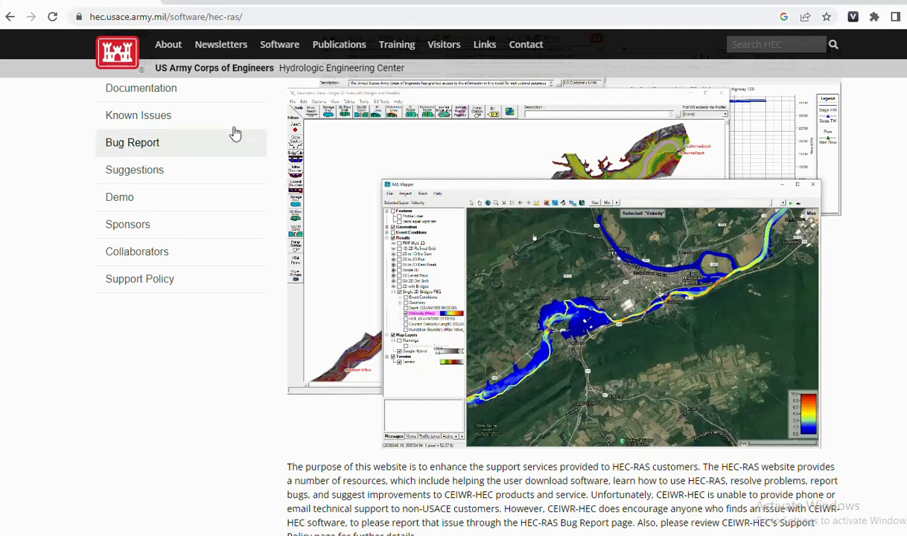
scroll(243, 188, "up", 2)
left_click(134, 196)
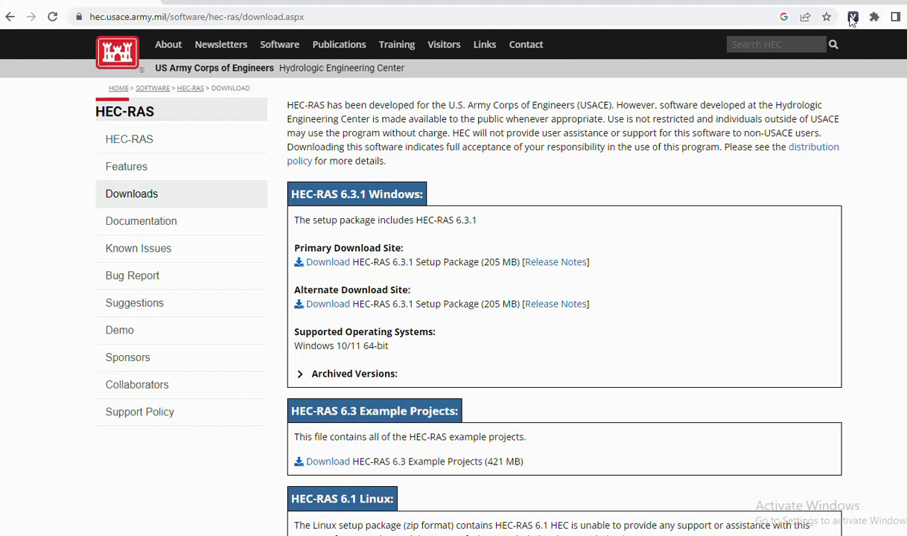
left_click(828, 1)
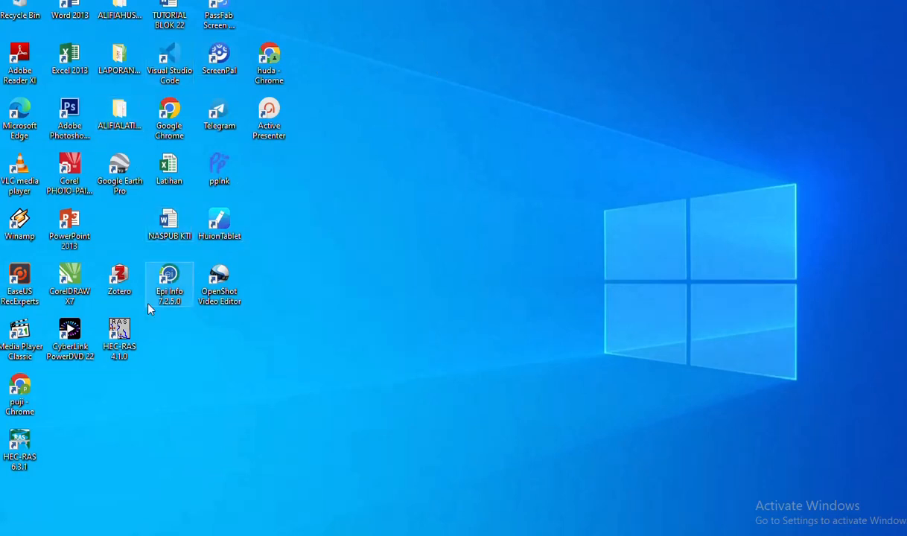
- Launch HEC-RAS 4.1.0 from the desktop shortcut and move its main window toward the top centre
double_click(120, 333)
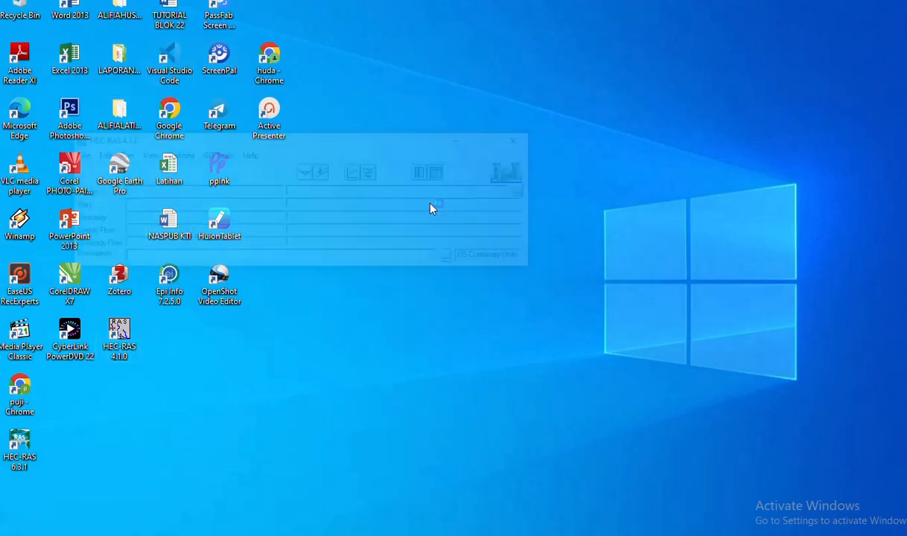
left_click_drag(339, 142, 538, 81)
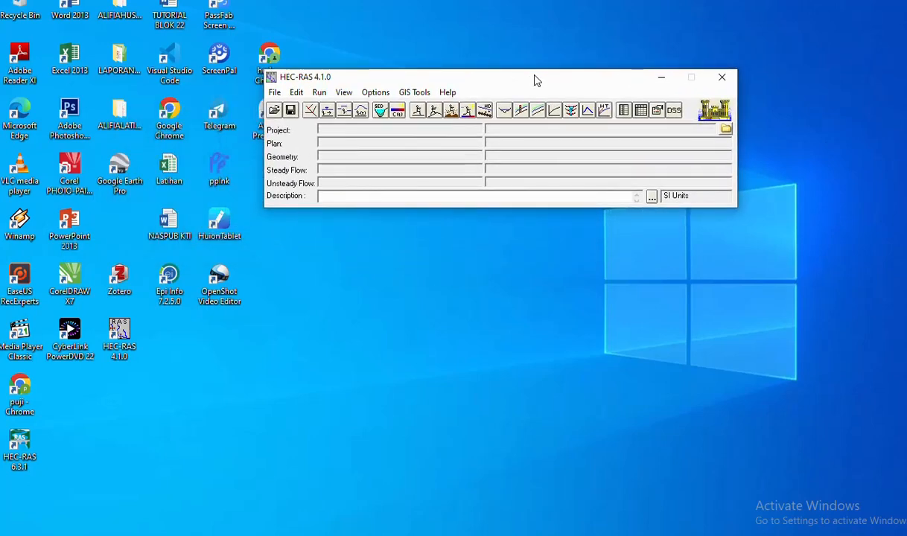
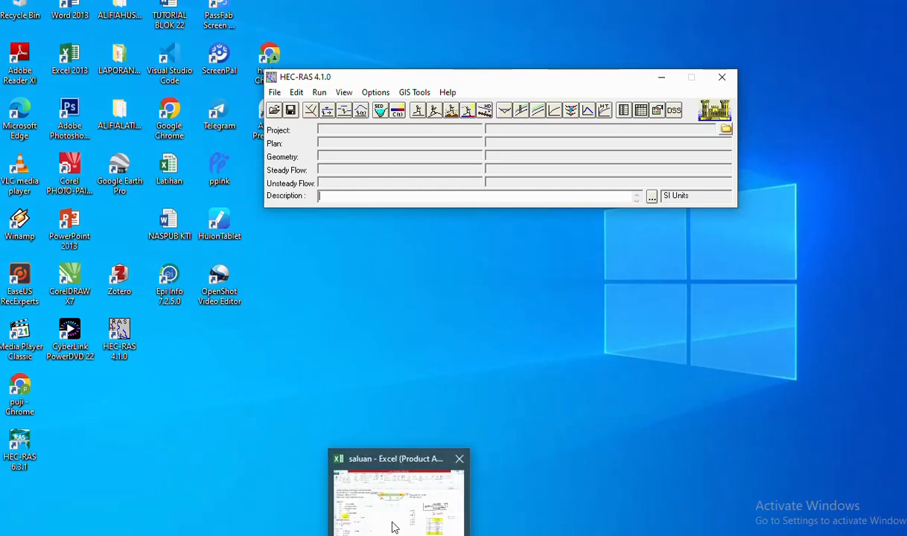
- Show the Excel channel workbook, then bring HEC-RAS back on top and move it lower
left_click(394, 525)
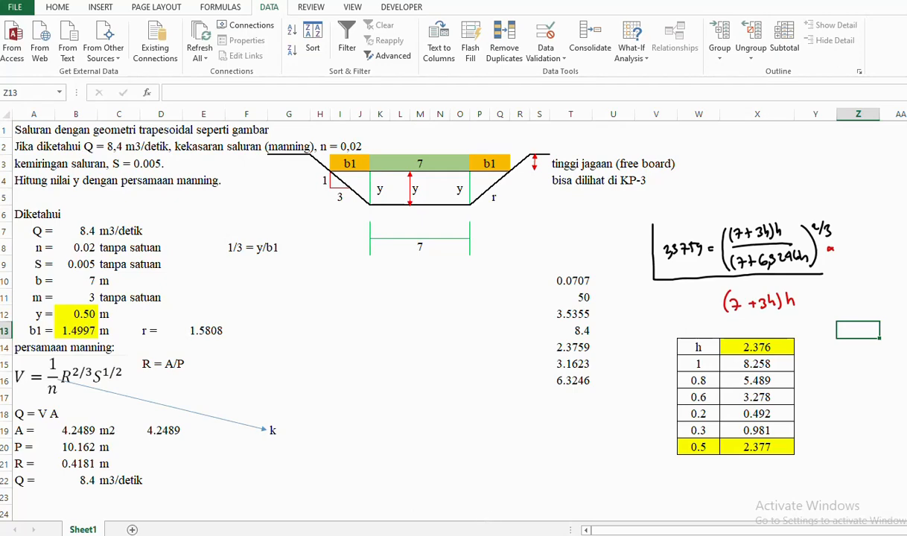
left_click(463, 525)
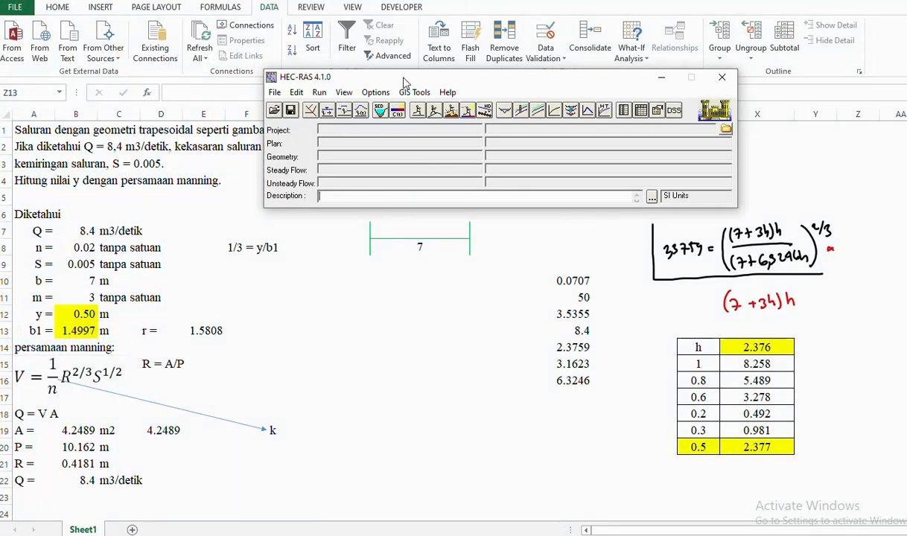
left_click_drag(403, 78, 372, 232)
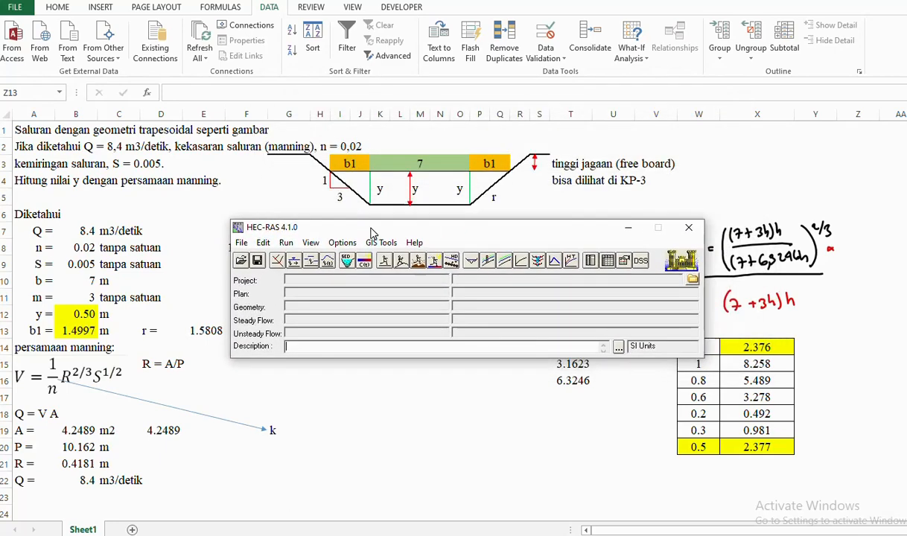
- Create an SI-unit project titled 'Saluran Trapesium 1', saved as SaluranTrapesium1.prj in Documents
left_click(242, 245)
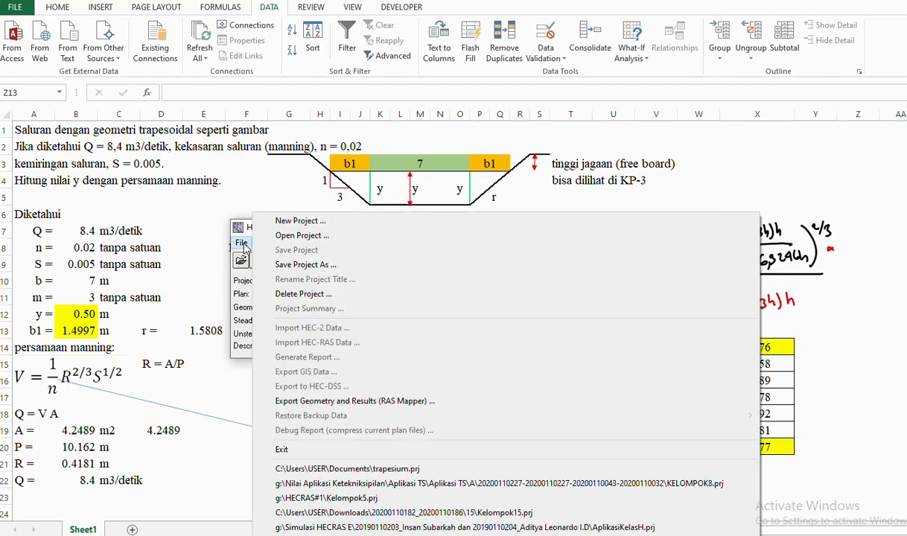
left_click(298, 221)
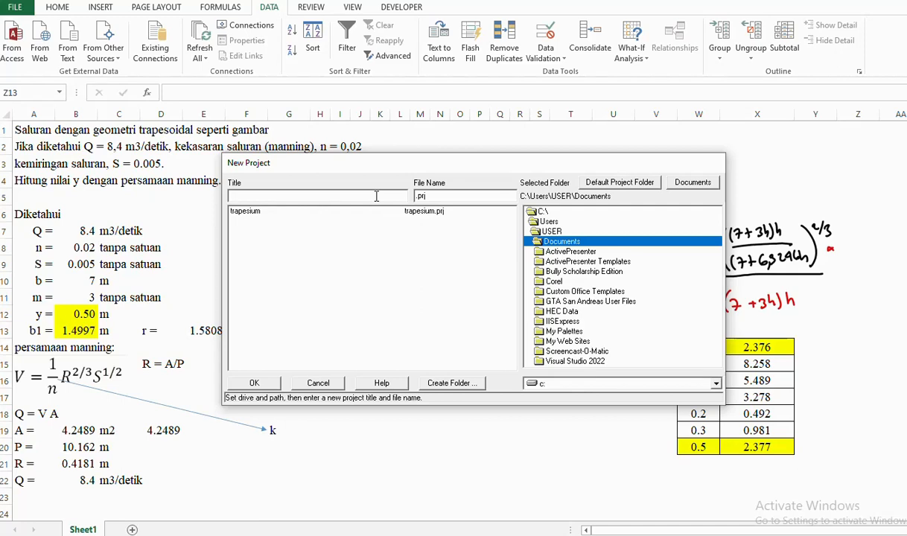
type("Saluran Trapesoum")
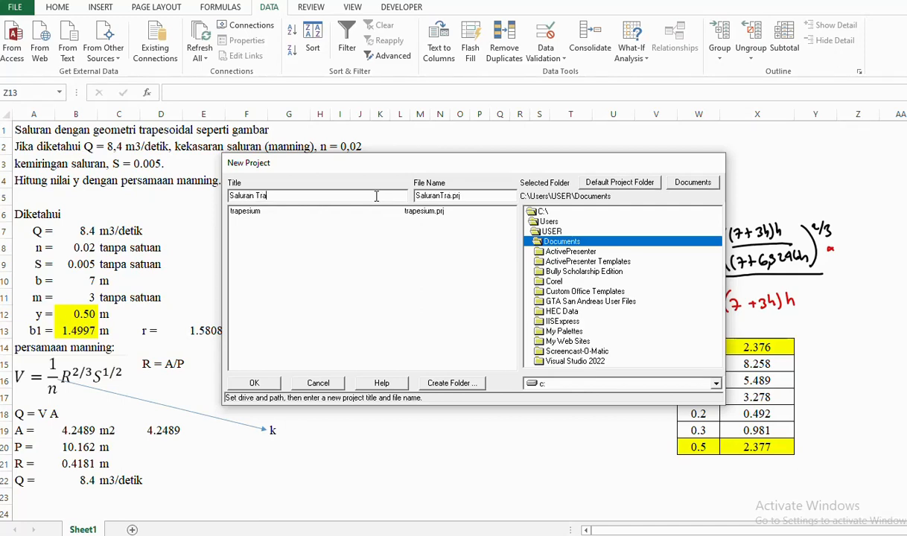
key("BackSpace")
key("BackSpace")
key("BackSpace")
type("iu")
type(",")
key("BackSpace")
type("m 1")
left_click(253, 384)
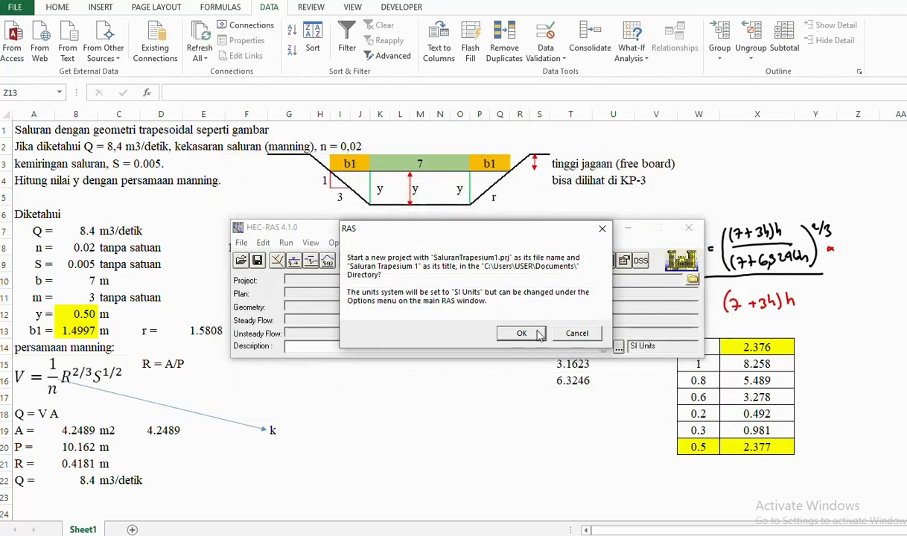
left_click(521, 334)
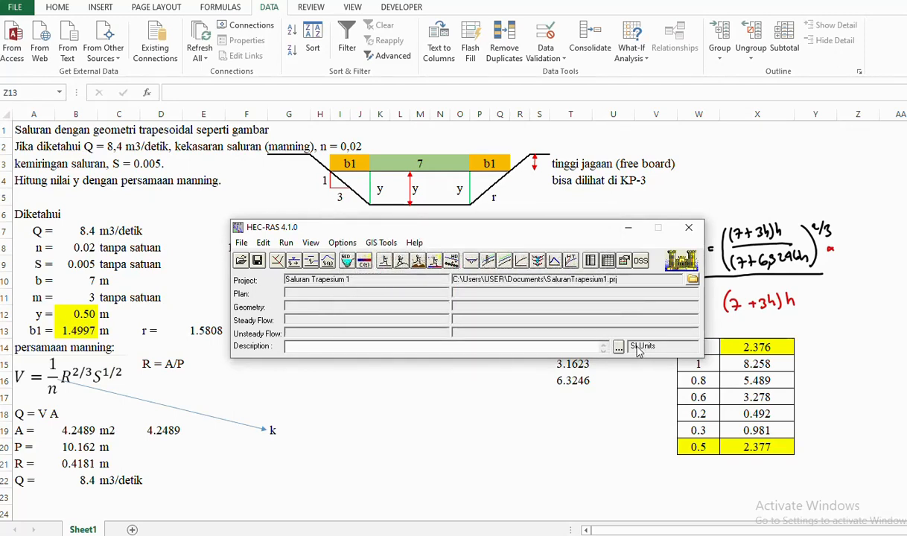
left_click(343, 245)
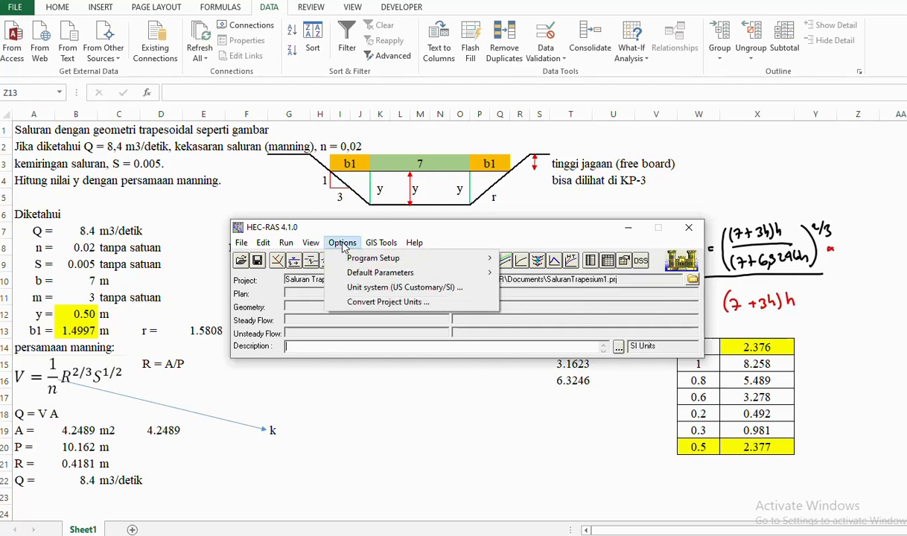
left_click(365, 290)
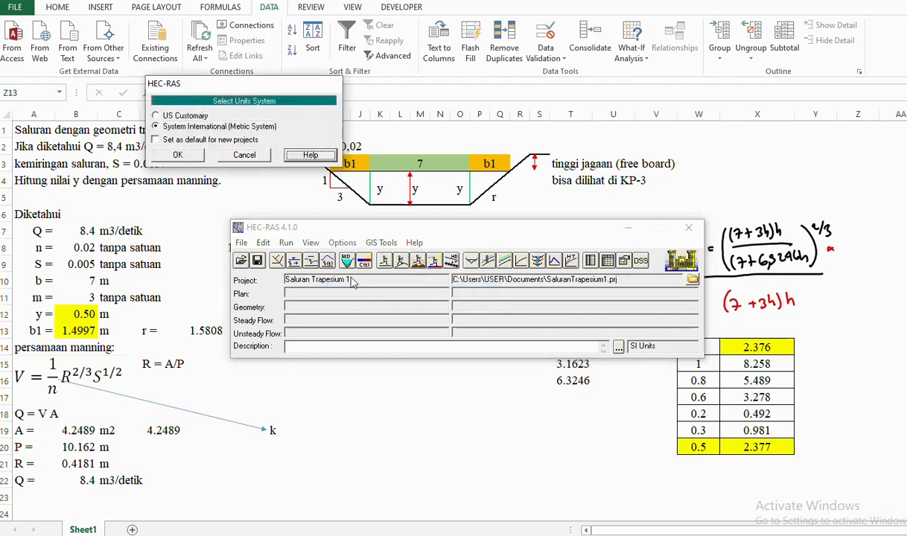
left_click(177, 116)
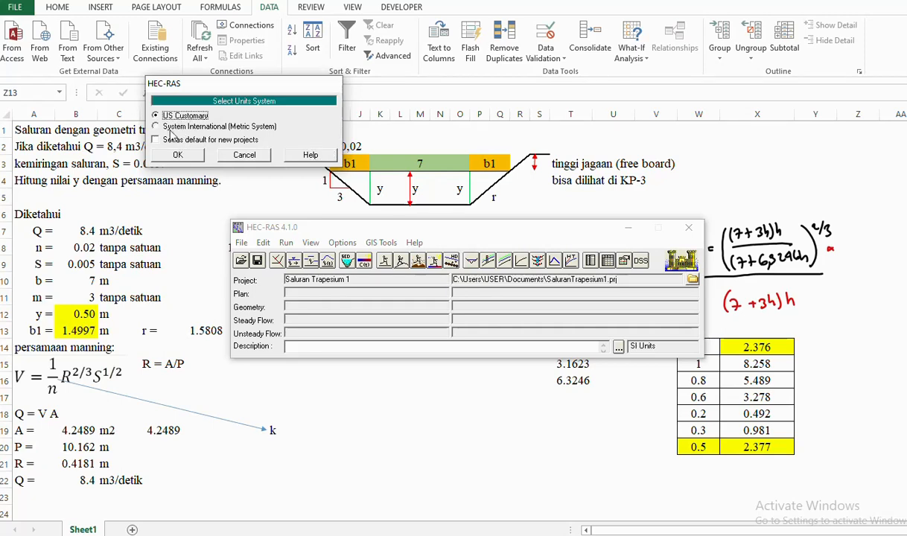
left_click(181, 127)
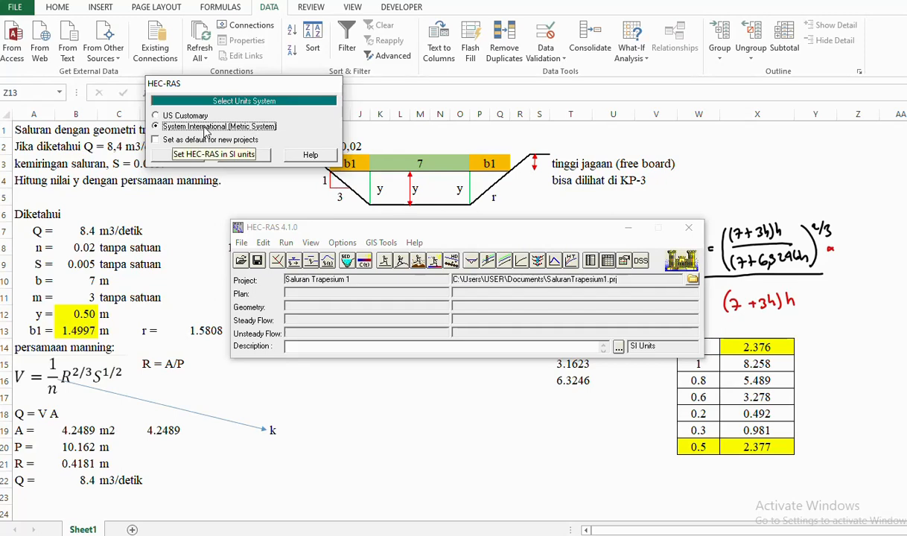
left_click(179, 117)
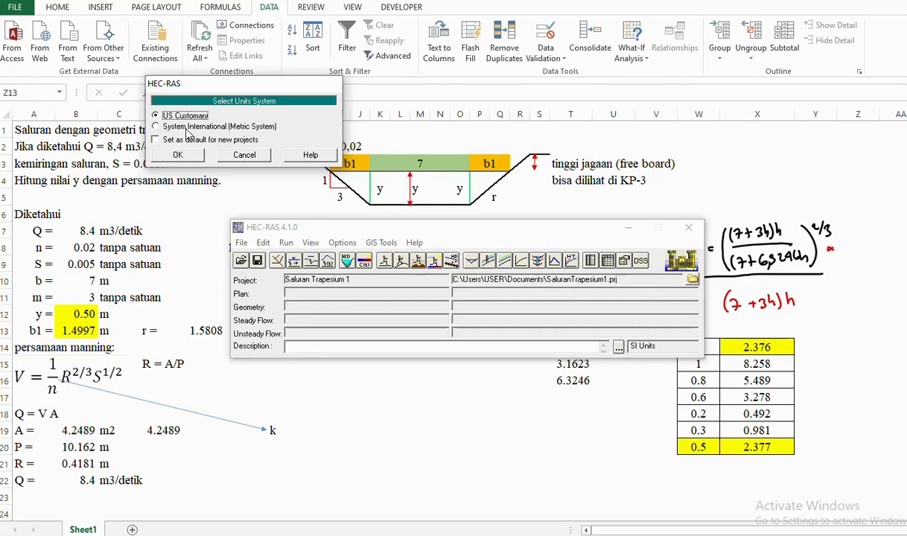
left_click(181, 127)
left_click(177, 155)
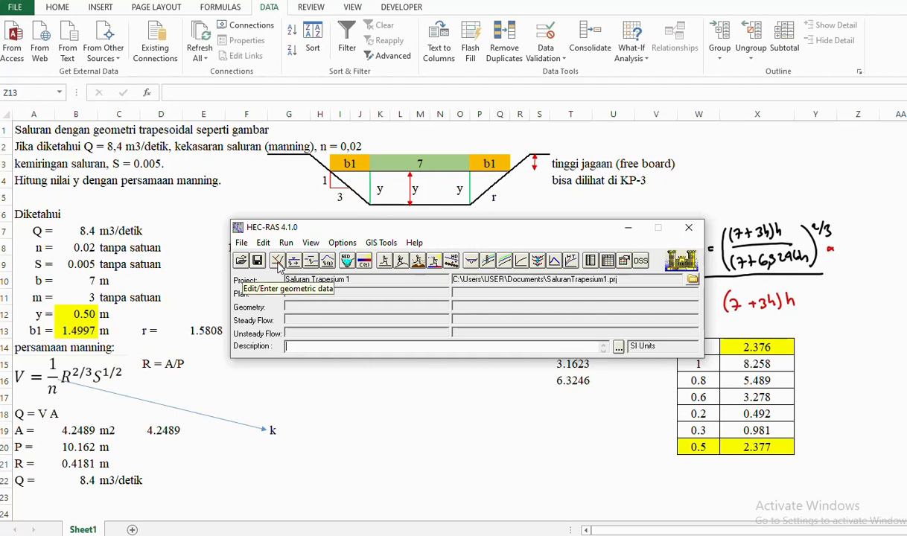
- Open the Geometric Data editor from the Edit menu and maximize it
left_click(263, 242)
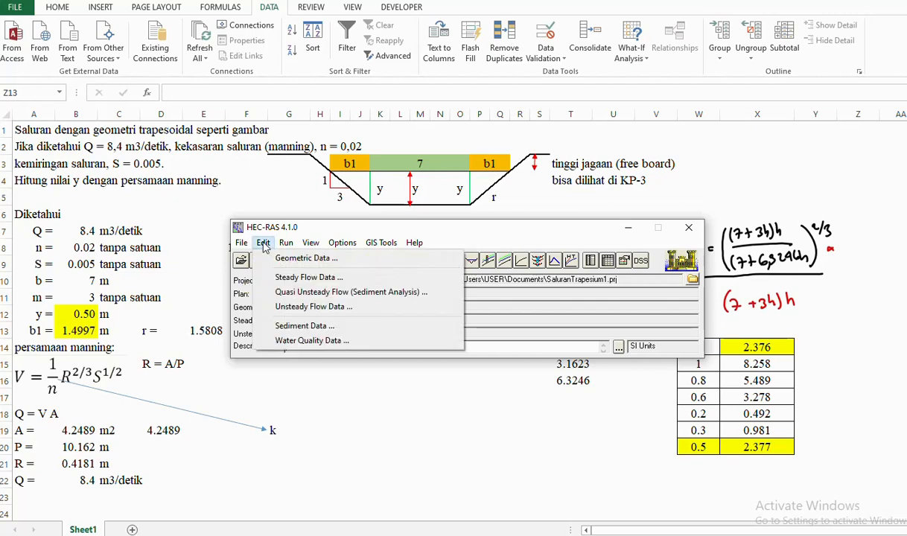
left_click(298, 259)
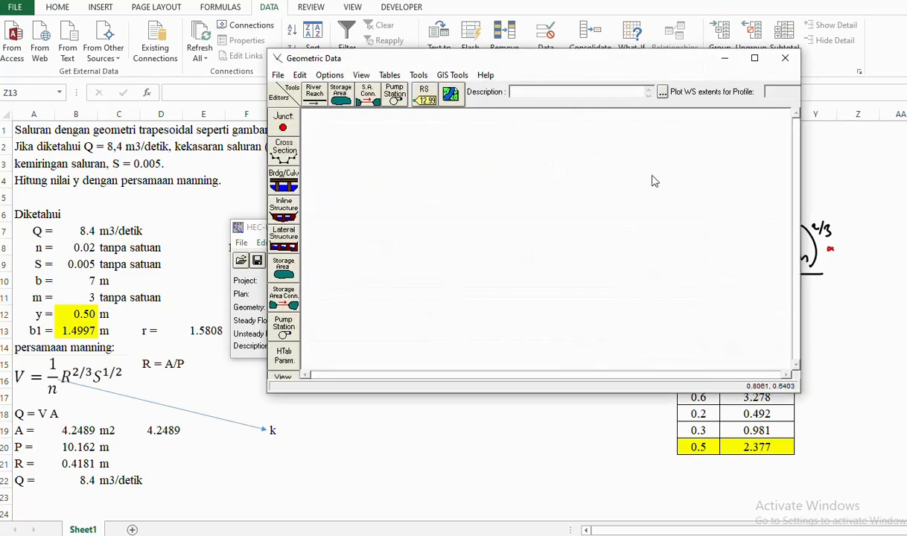
left_click(754, 60)
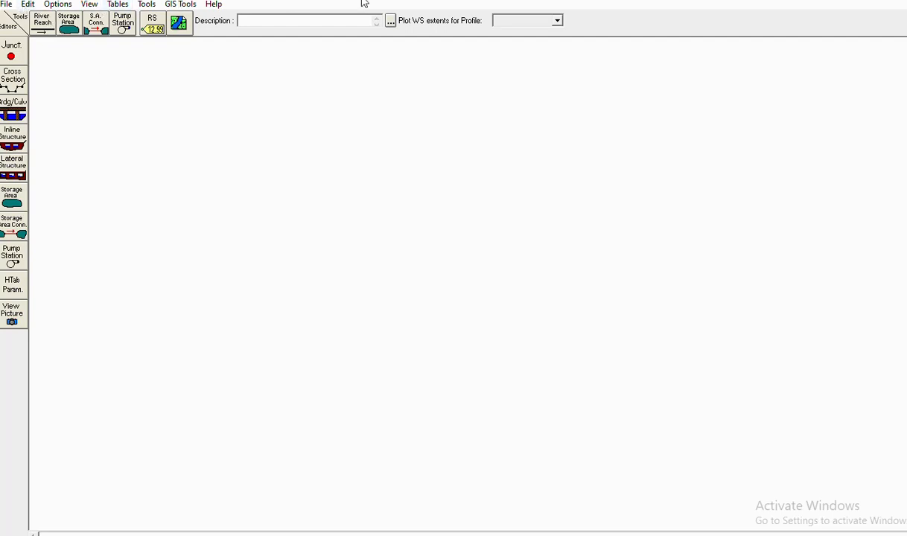
- Draw a first trial reach from upper left to lower right, then cancel its naming prompt
left_click(44, 26)
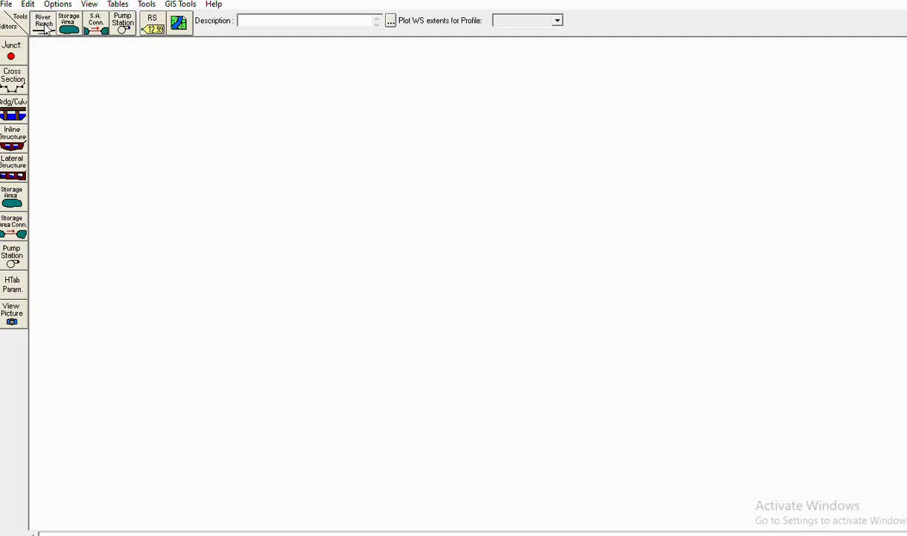
left_click(233, 121)
double_click(662, 367)
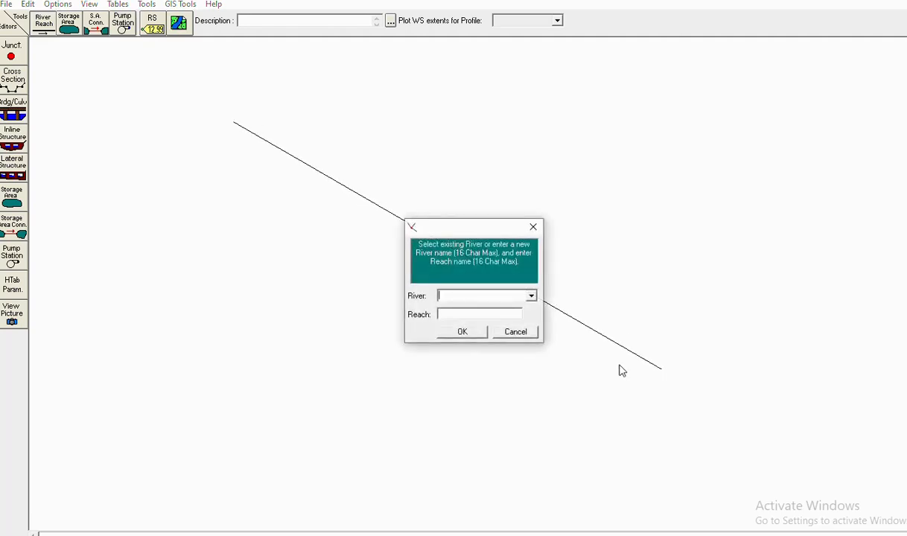
left_click(528, 340)
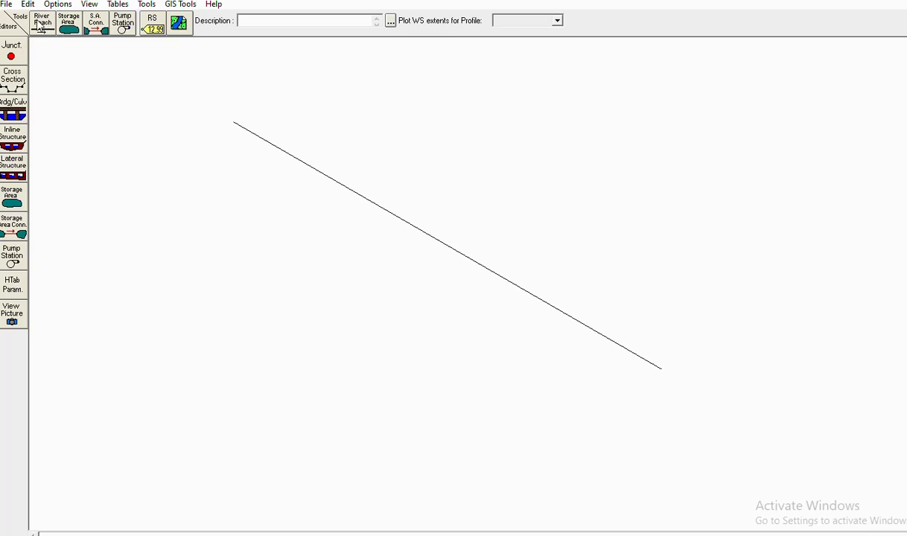
- Redraw the diagonal reach and name it river Saluran1, reach Segmen1
left_click(43, 22)
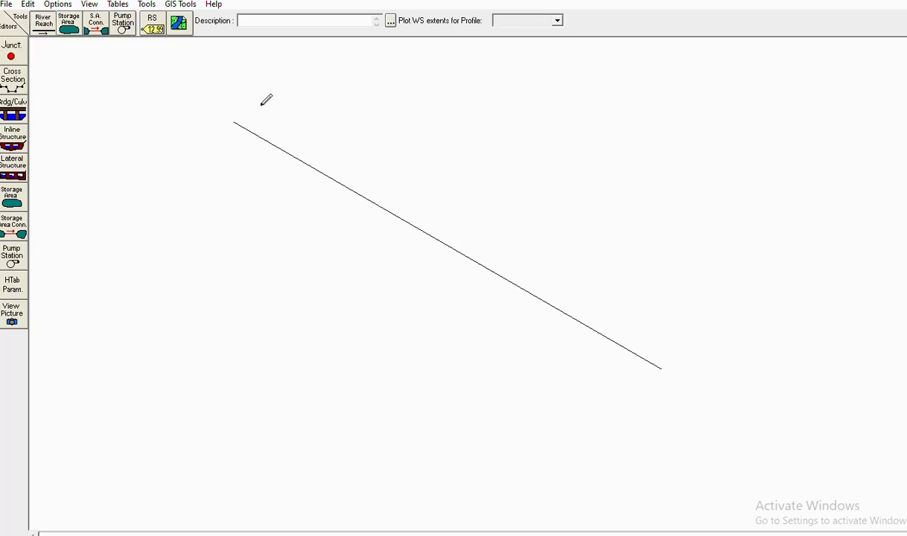
left_click(28, 6)
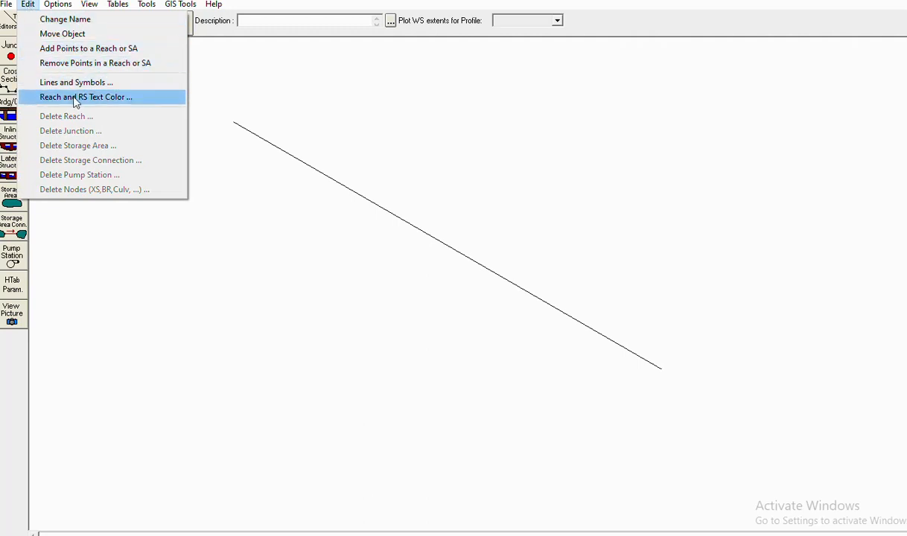
left_click(65, 18)
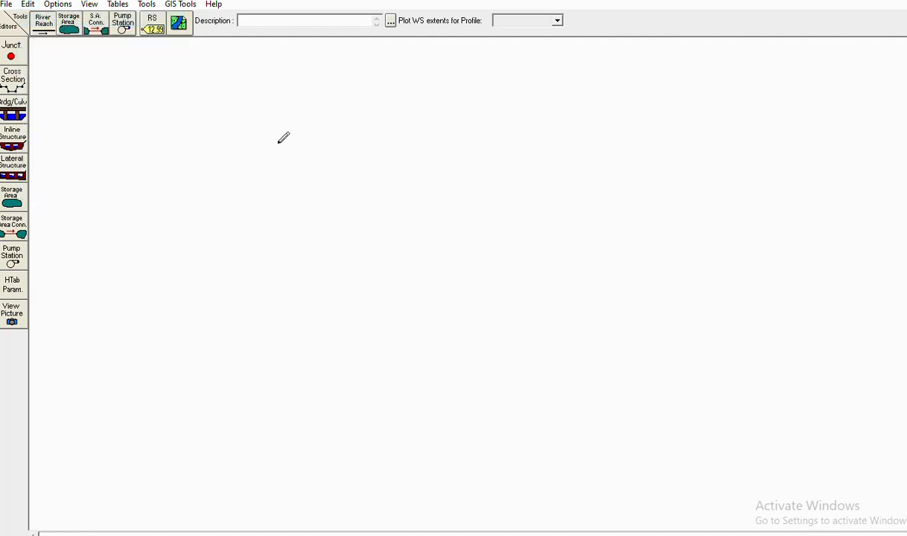
left_click(233, 112)
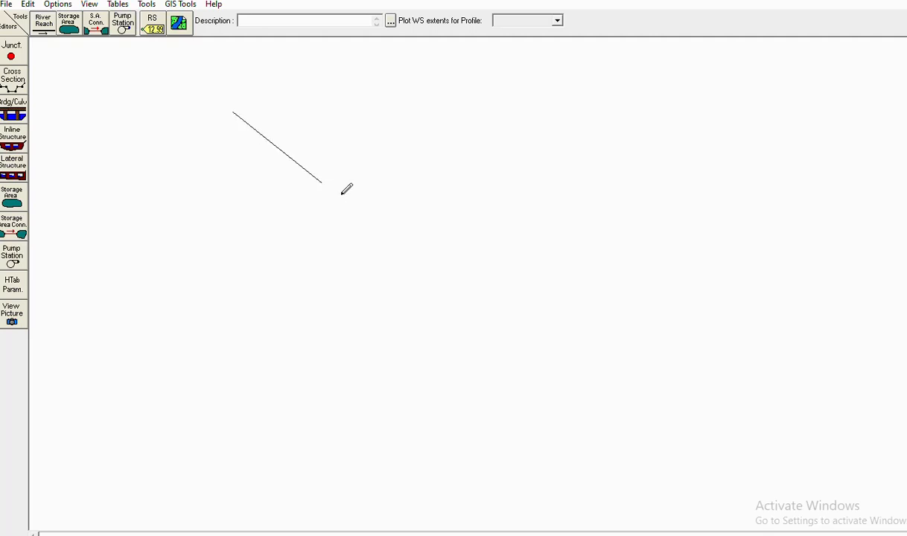
double_click(652, 367)
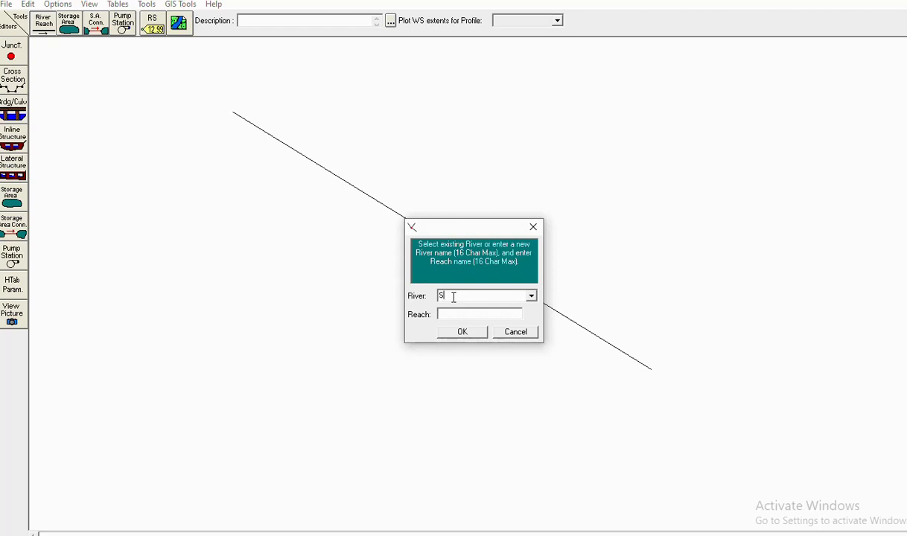
type("Saluda")
type("Segmen")
type("1")
left_click_drag(493, 296, 398, 290)
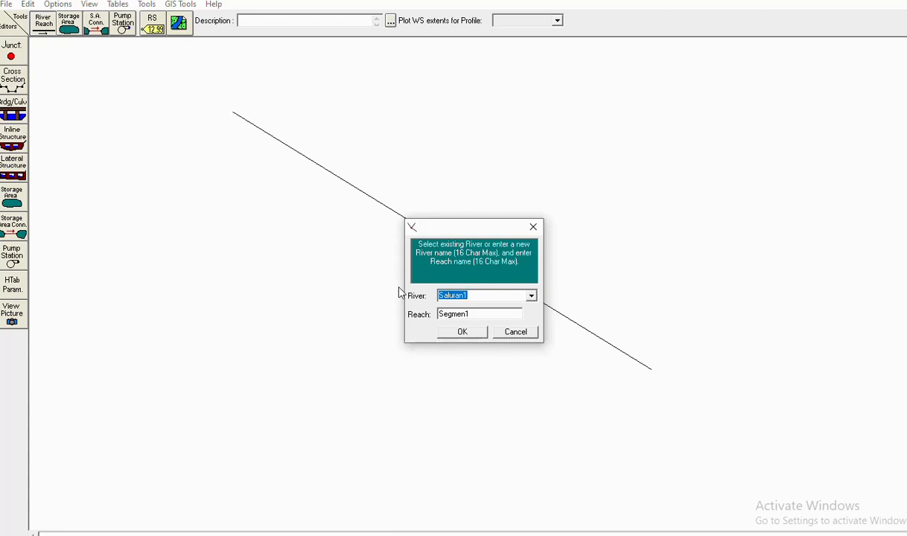
type("Sun")
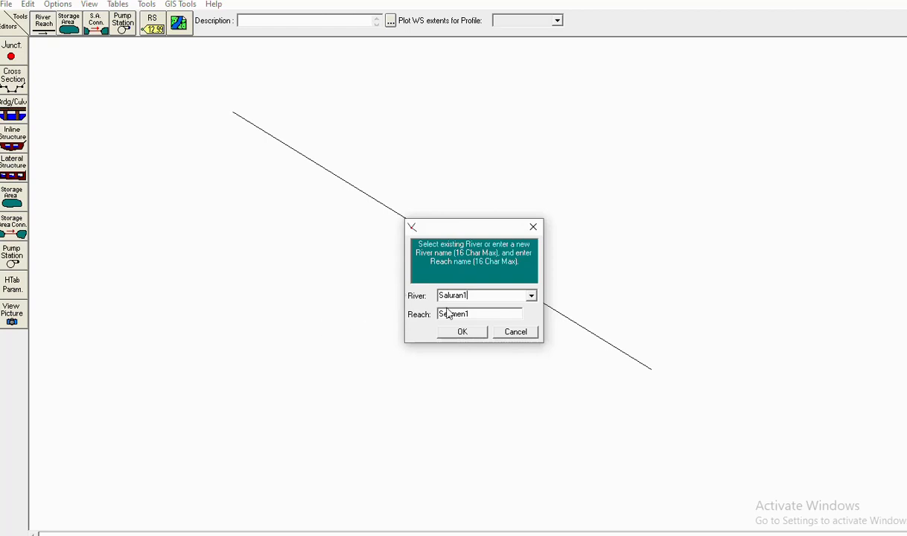
left_click(464, 333)
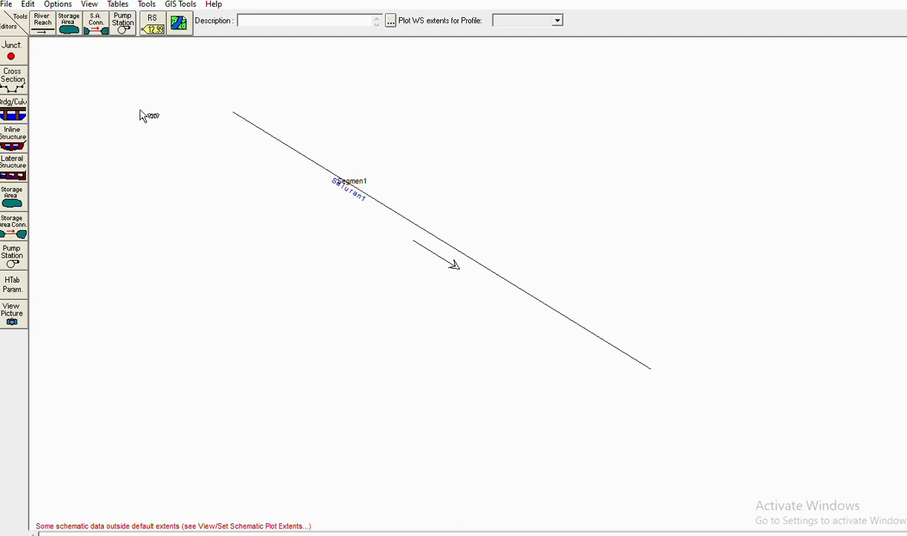
- Open the Cross Section Data editor and add a new cross section at river station 10
left_click(17, 86)
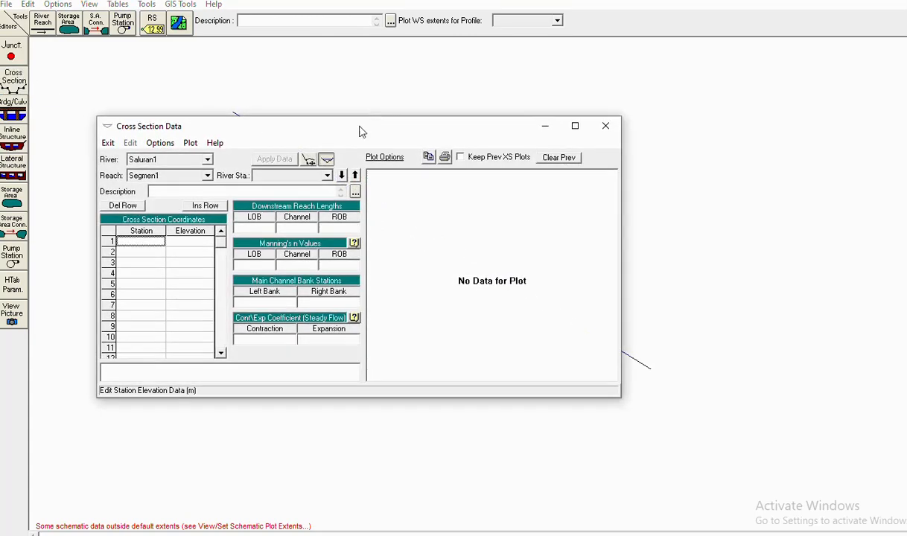
left_click_drag(360, 131, 431, 86)
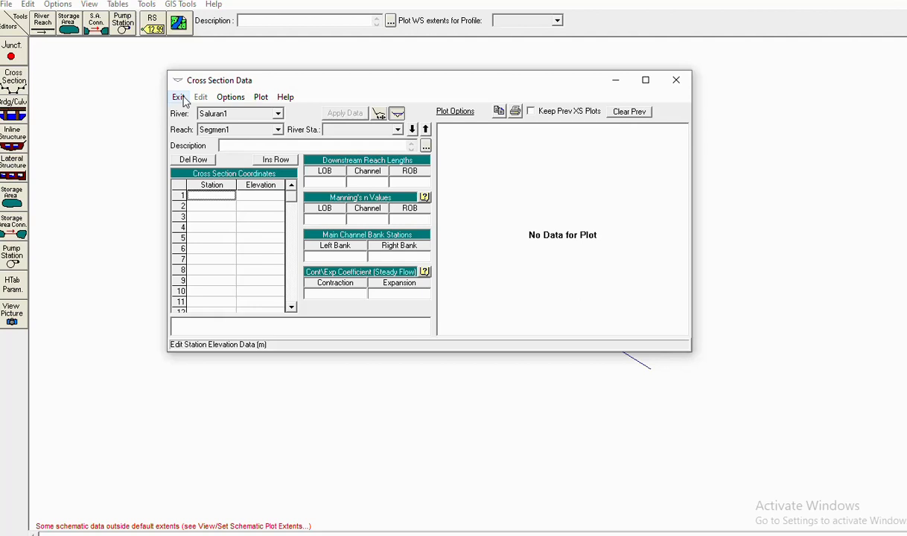
left_click(226, 102)
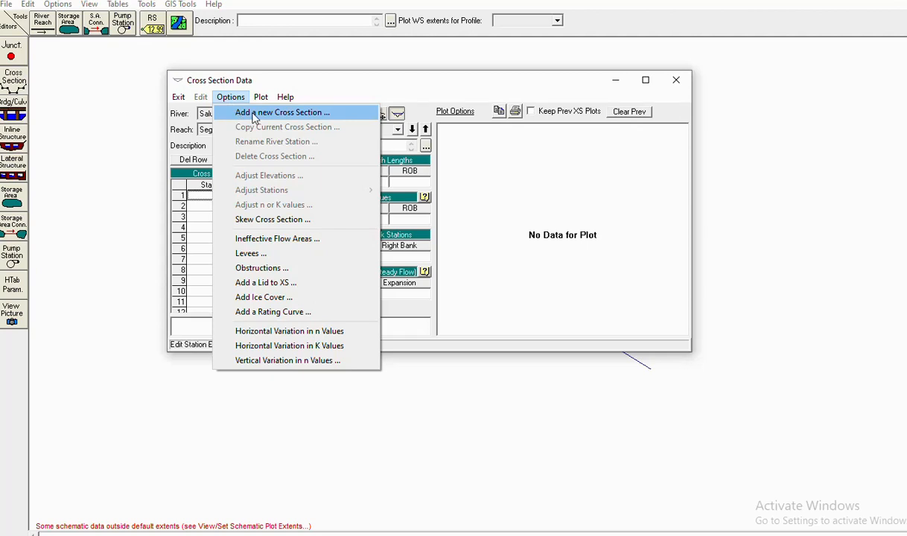
left_click(254, 117)
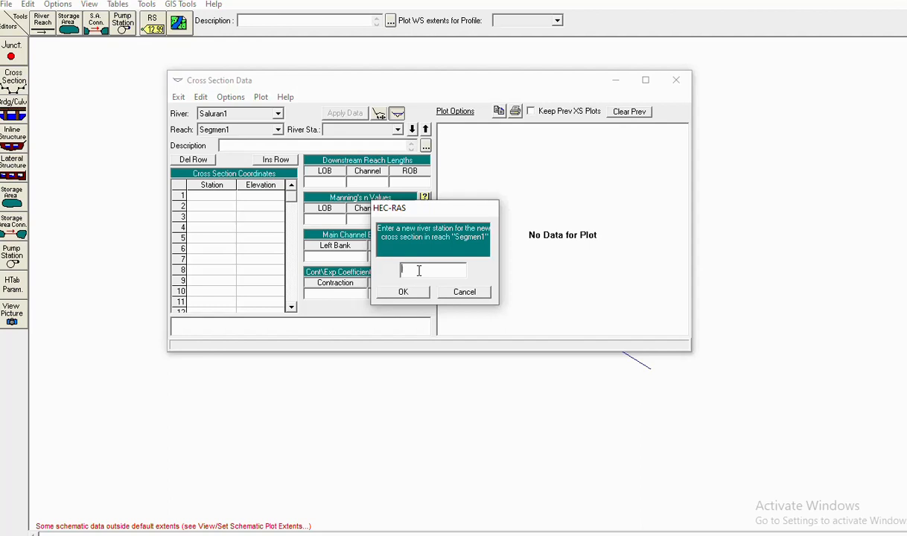
type("10")
left_click(403, 292)
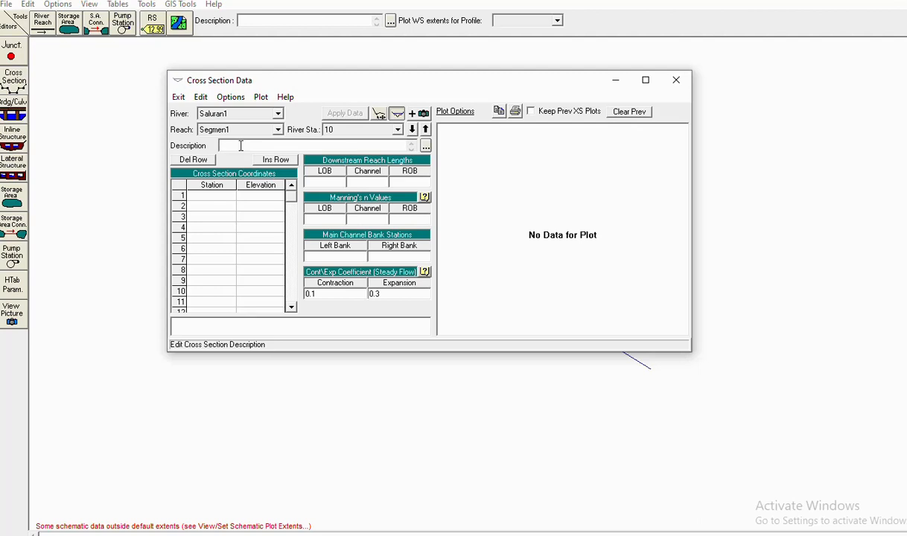
- Describe the cross section as 'Tampang Melintang Hulu' and start on its station-elevation table
type("Tamping Mellint")
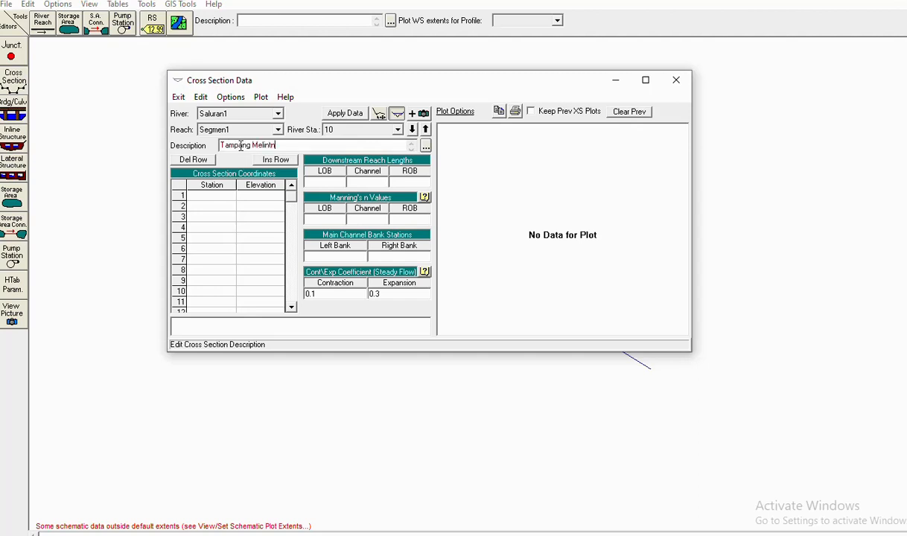
key("BackSpace")
type("ang Hulu")
left_click(210, 196)
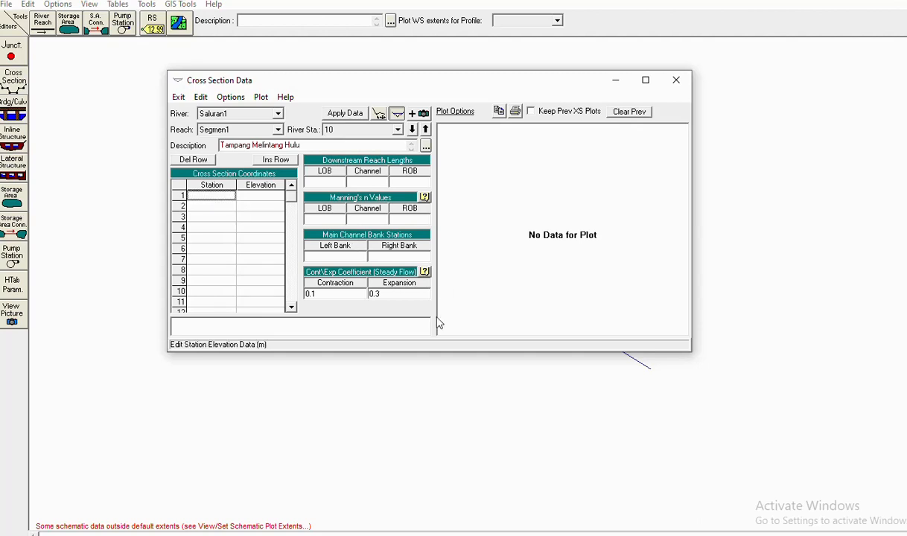
mouse_move(398, 533)
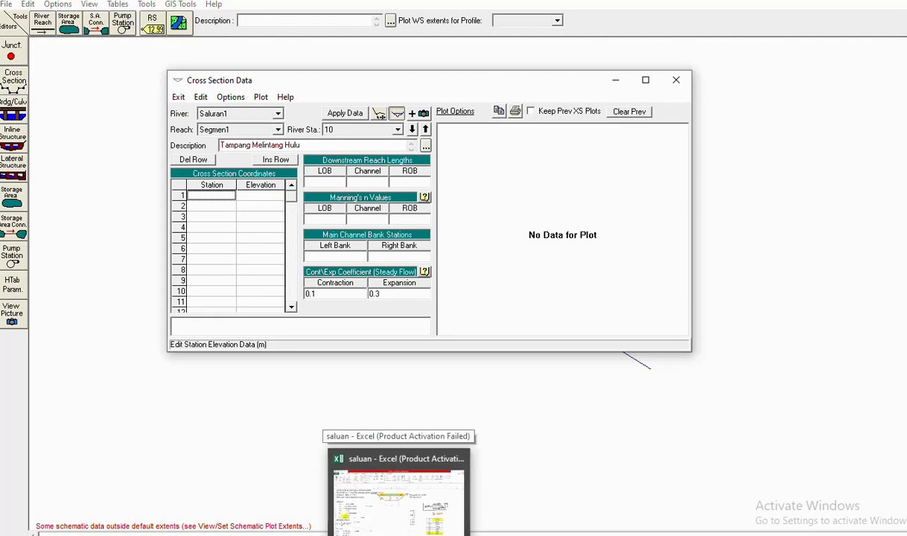
- Switch between the Excel channel calculation and the cross-section editor, ending on Excel
left_click(398, 495)
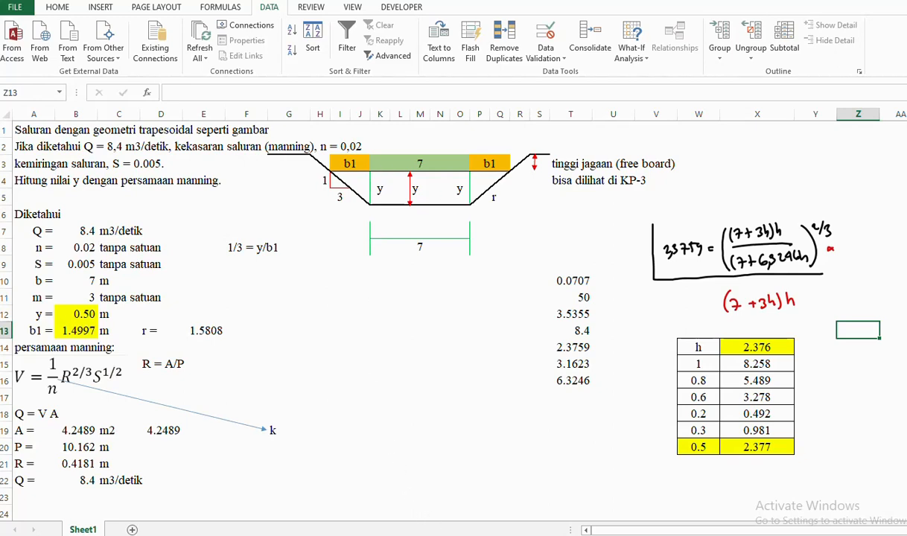
left_click(580, 469)
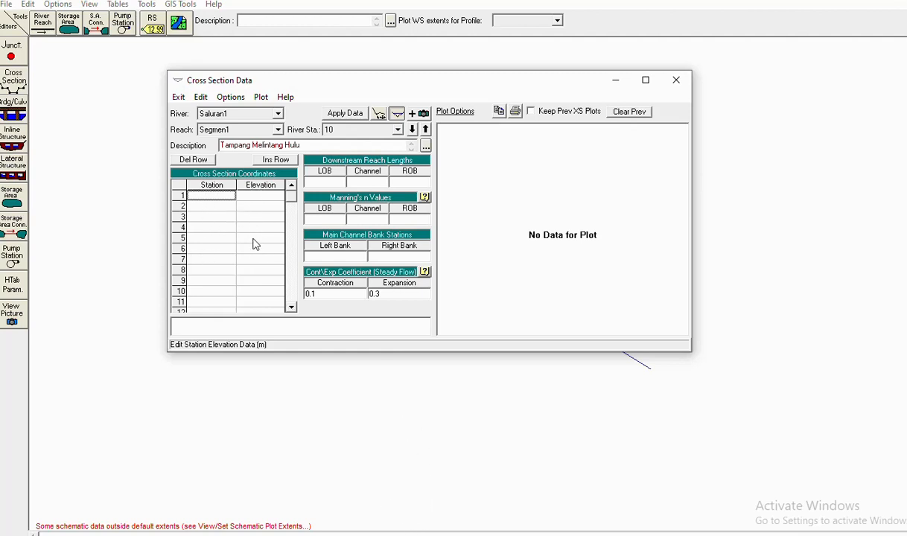
key("alt+Tab")
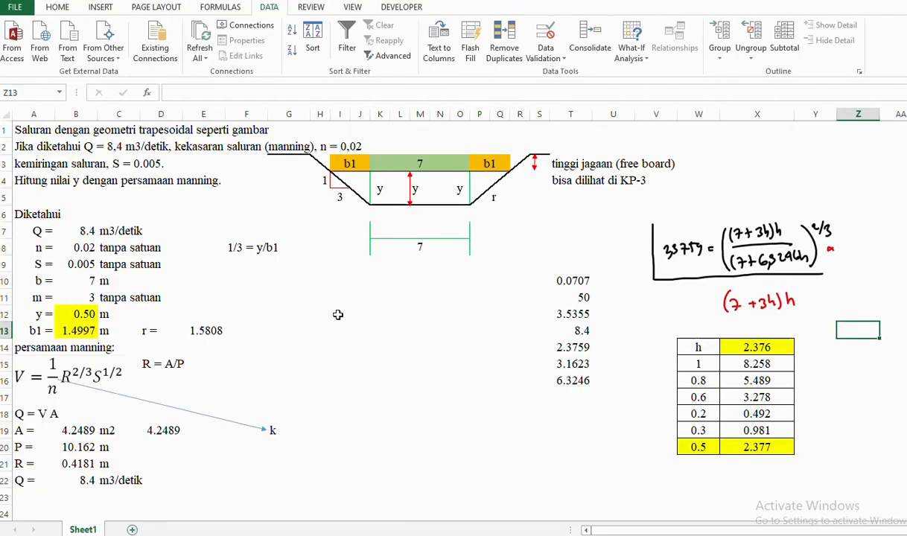
- Insert two blank columns at column G and another at column I
left_click(290, 113)
right_click(290, 114)
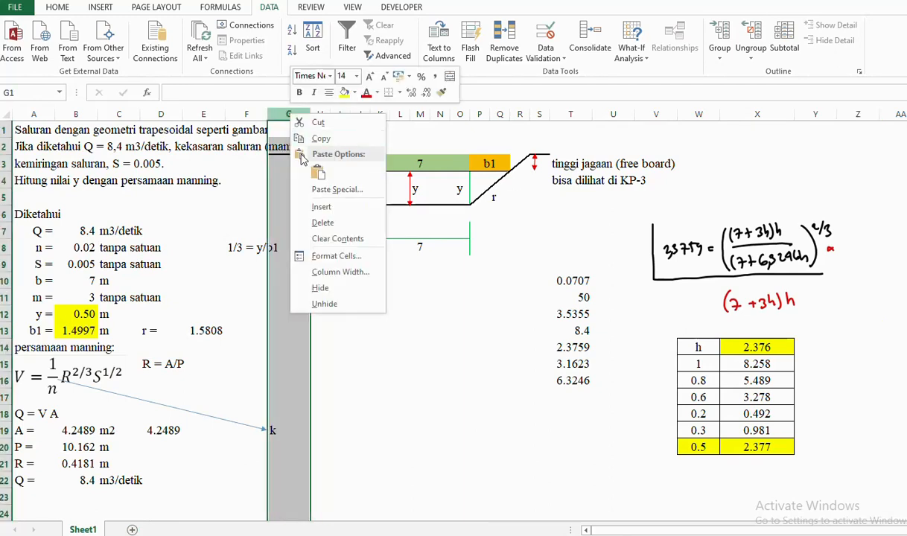
left_click(320, 206)
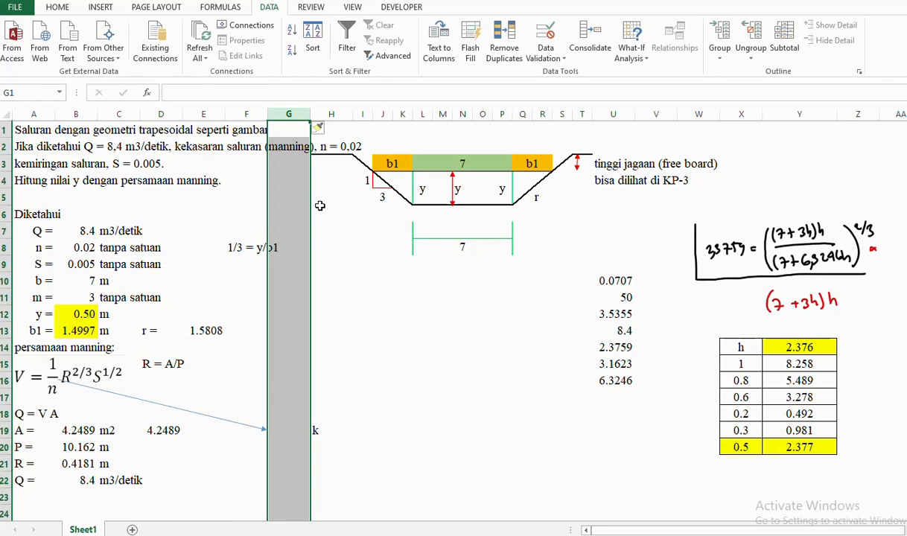
right_click(297, 115)
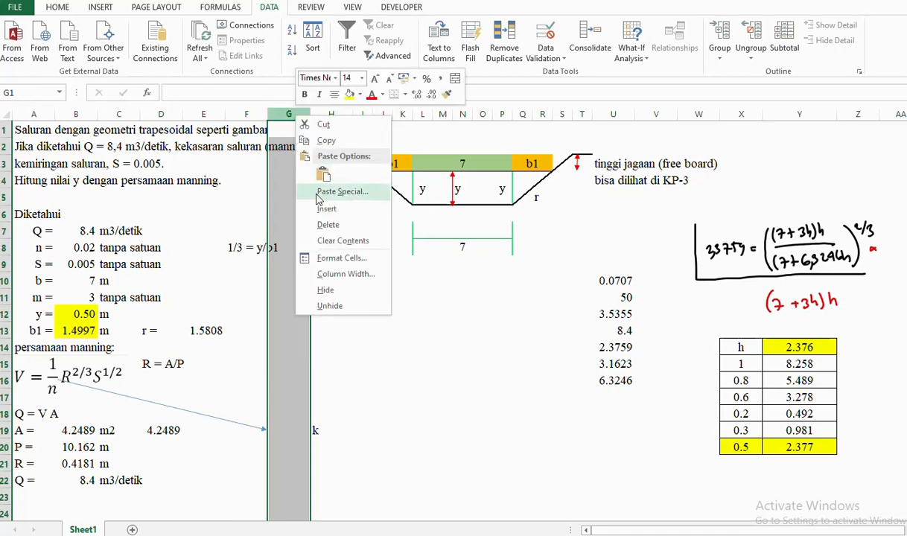
left_click(323, 209)
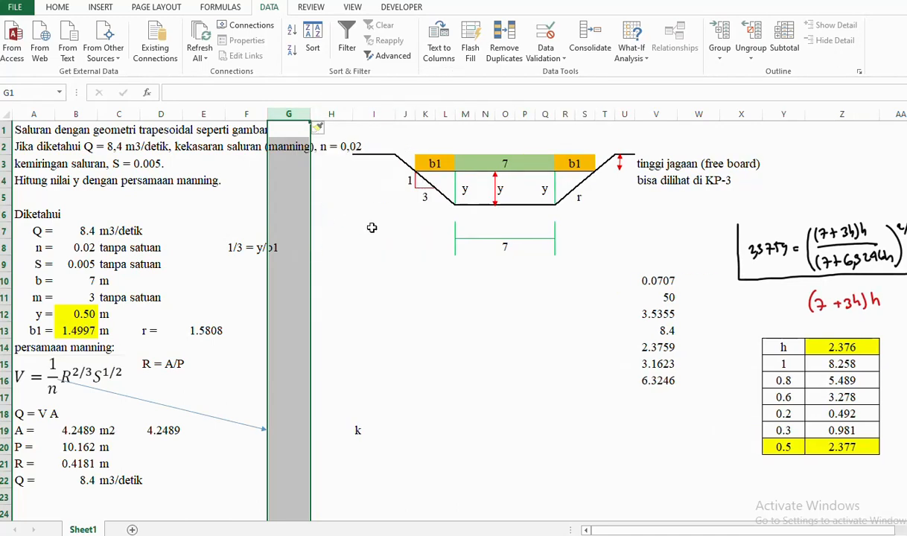
left_click(365, 115)
right_click(365, 115)
left_click(395, 211)
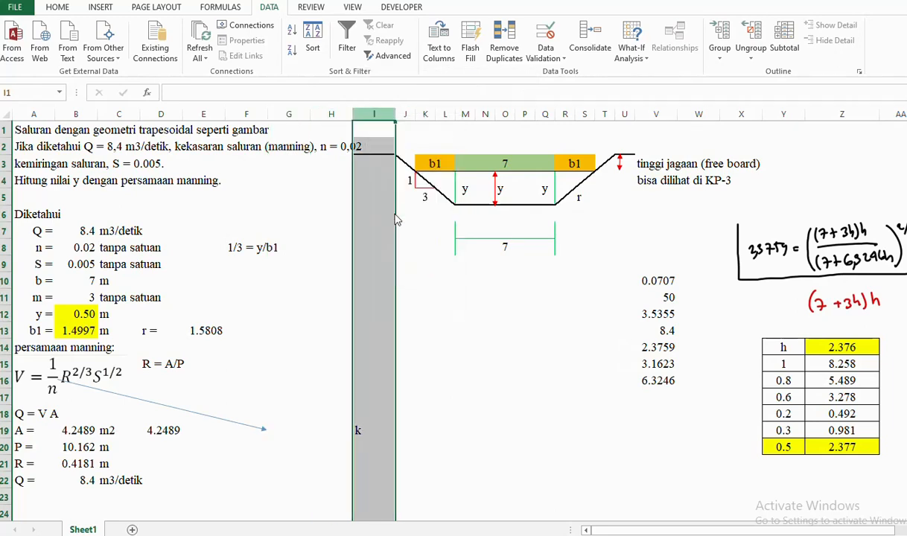
left_click(415, 230)
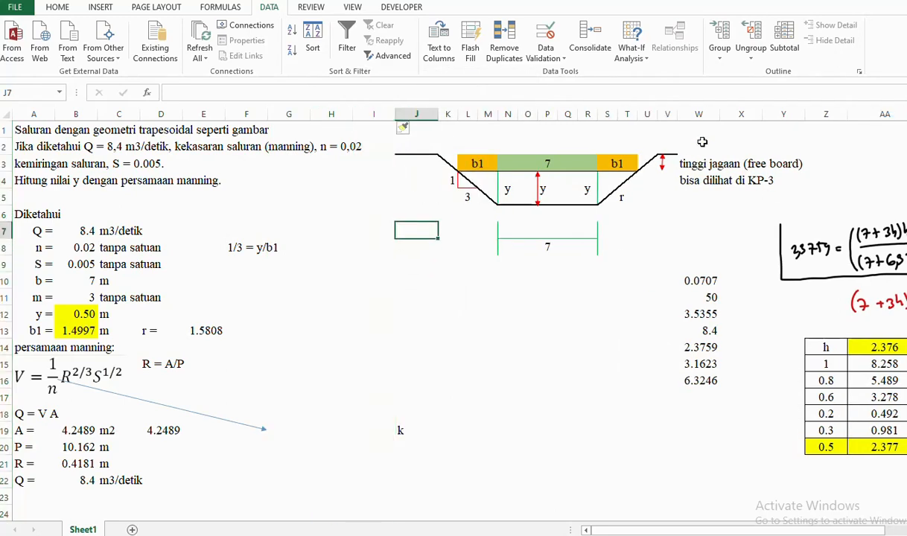
- Insert a blank column at W and narrow column J to about 2.86
left_click(698, 114)
right_click(696, 116)
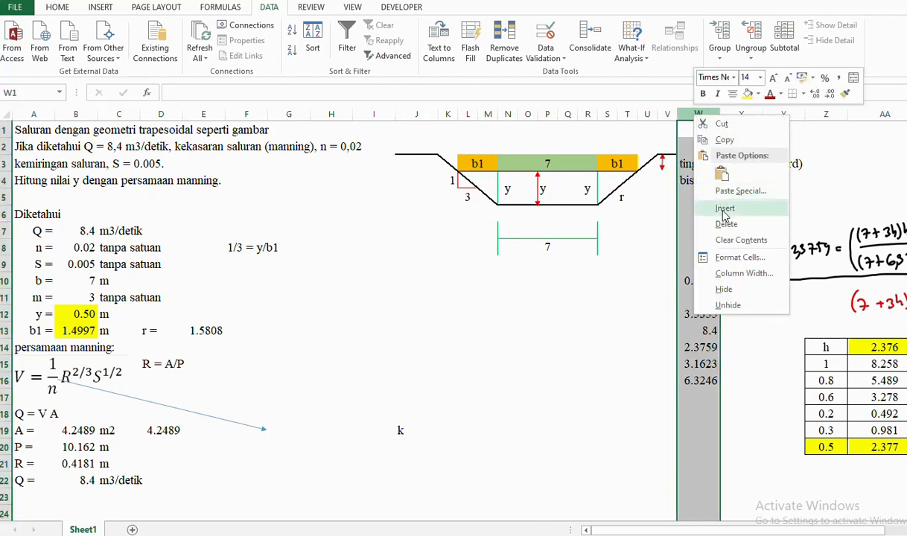
left_click(724, 208)
left_click(725, 228)
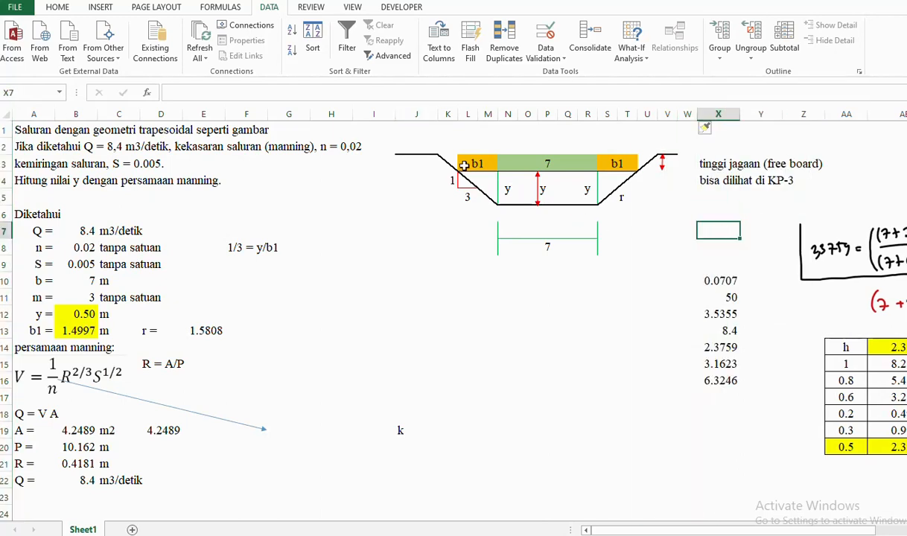
left_click_drag(440, 115, 411, 120)
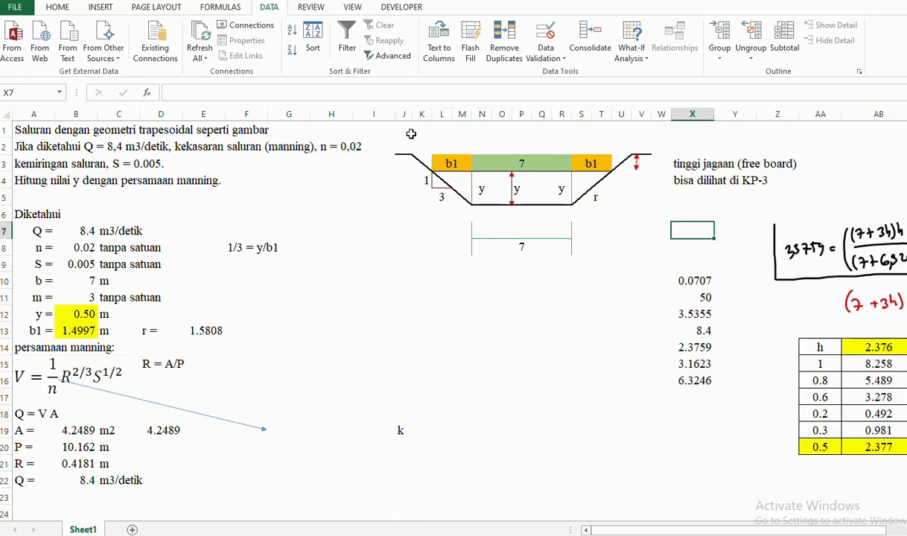
left_click(562, 297)
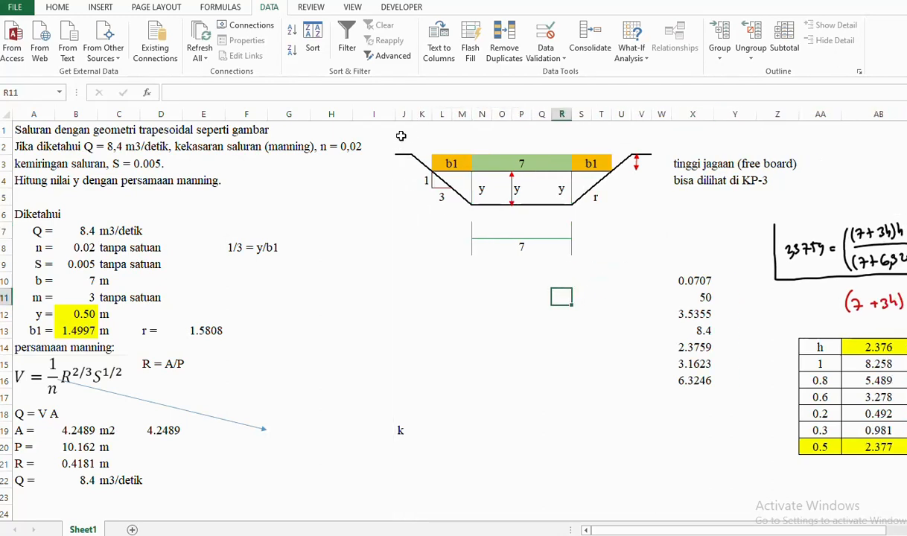
- Draw a vertical arrow left of the channel sketch and a horizontal arrow beneath it
left_click(103, 7)
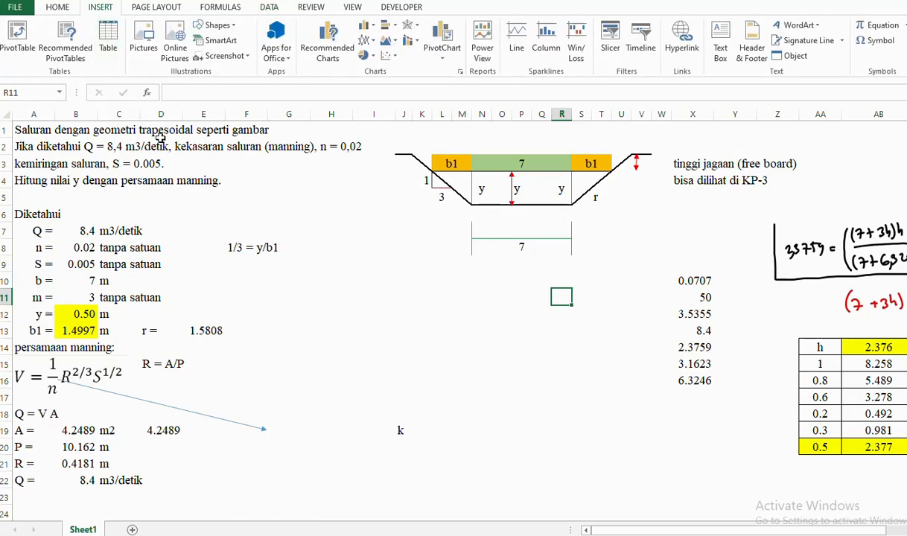
left_click(215, 25)
left_click(217, 99)
left_click_drag(385, 244, 385, 128)
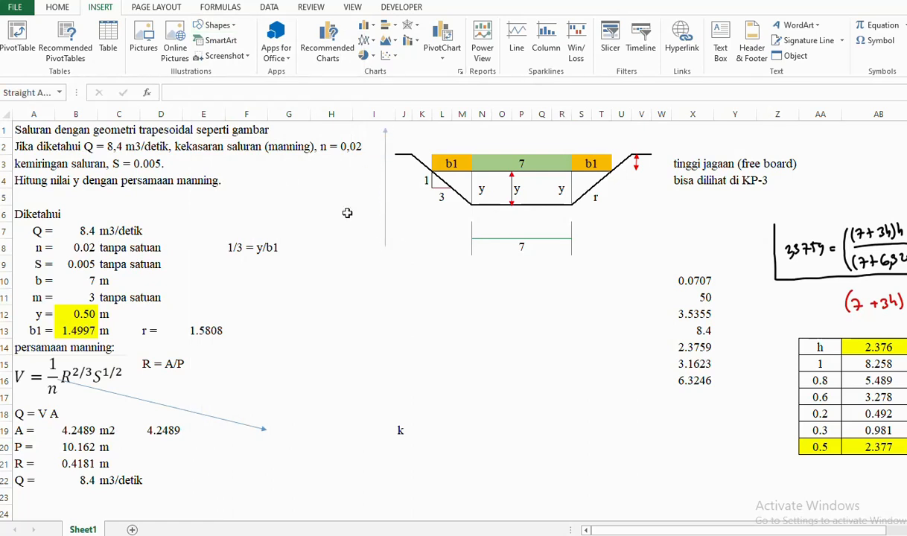
left_click(33, 26)
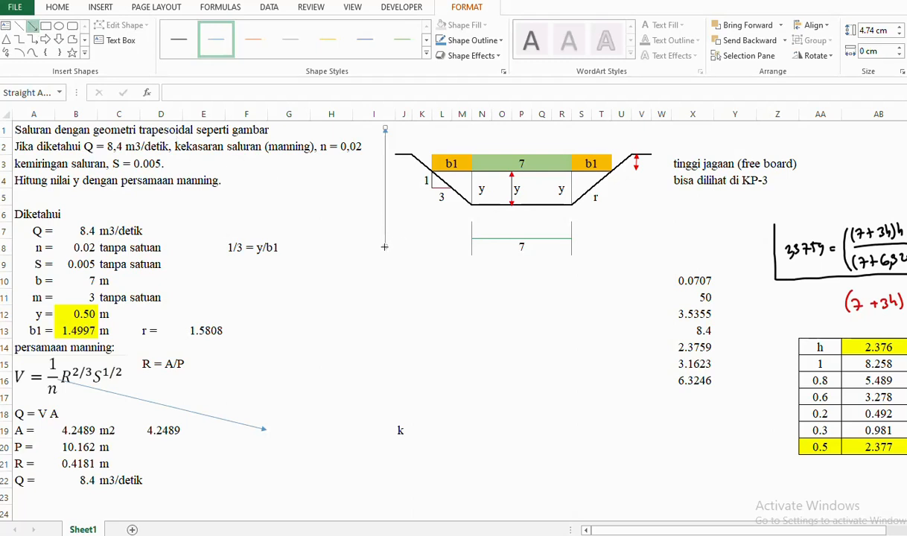
left_click_drag(385, 246, 665, 246)
left_click(614, 282)
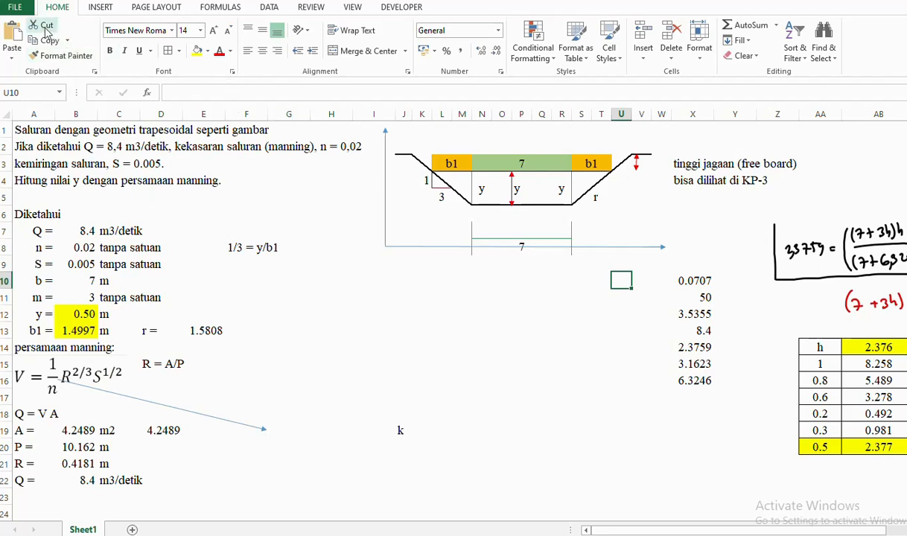
left_click(99, 11)
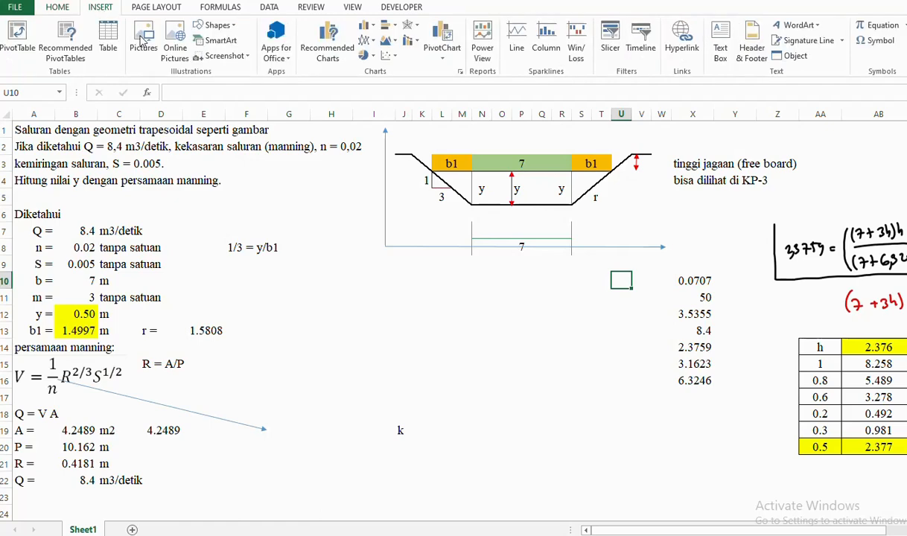
left_click(216, 25)
left_click(228, 63)
left_click_drag(353, 216, 393, 156)
left_click(469, 40)
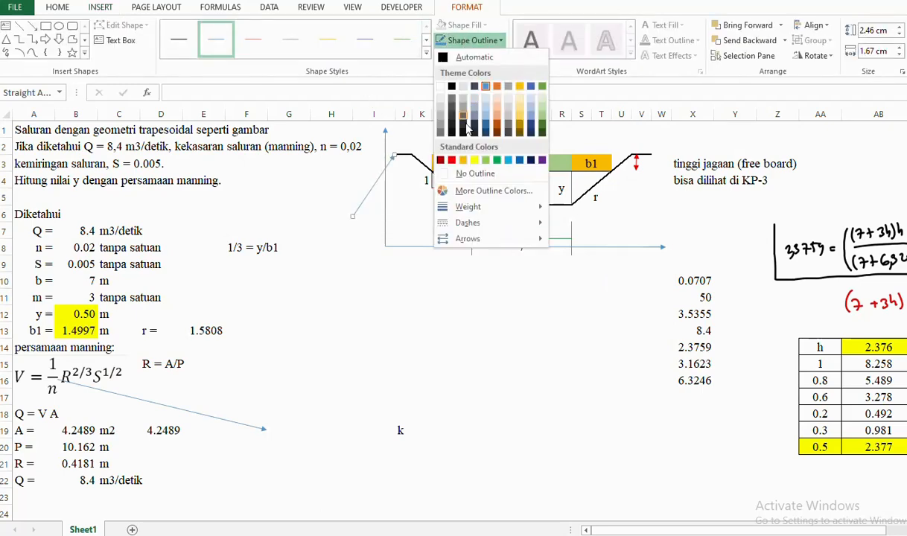
left_click(443, 156)
left_click(349, 292)
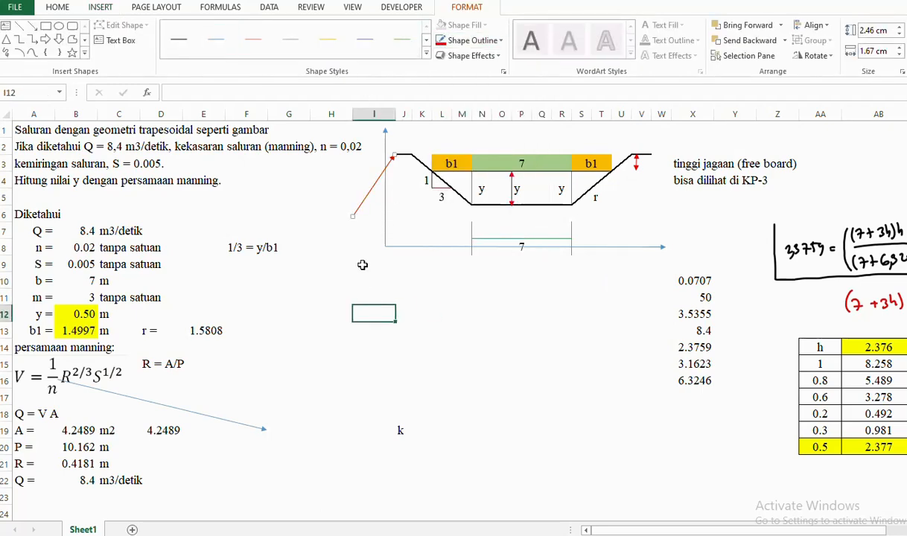
left_click(368, 189)
left_click_drag(368, 188, 660, 234)
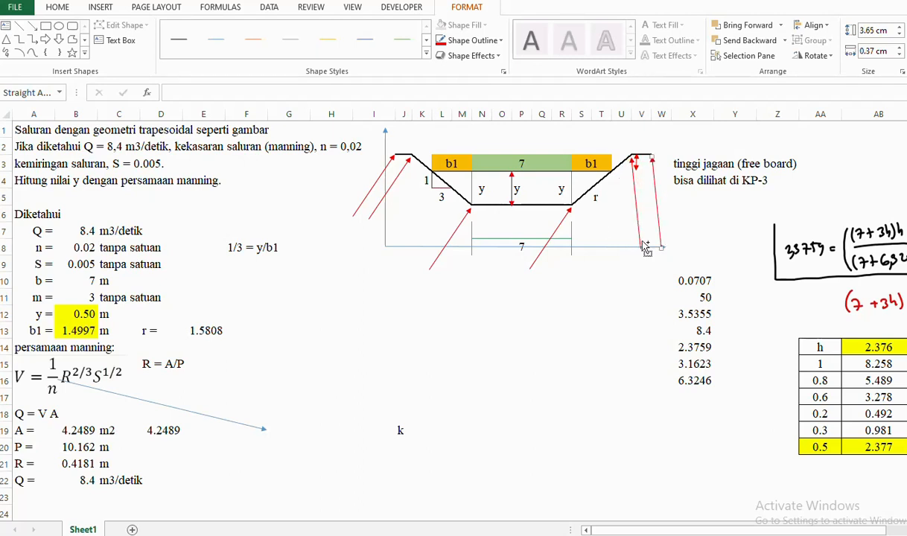
left_click(621, 296)
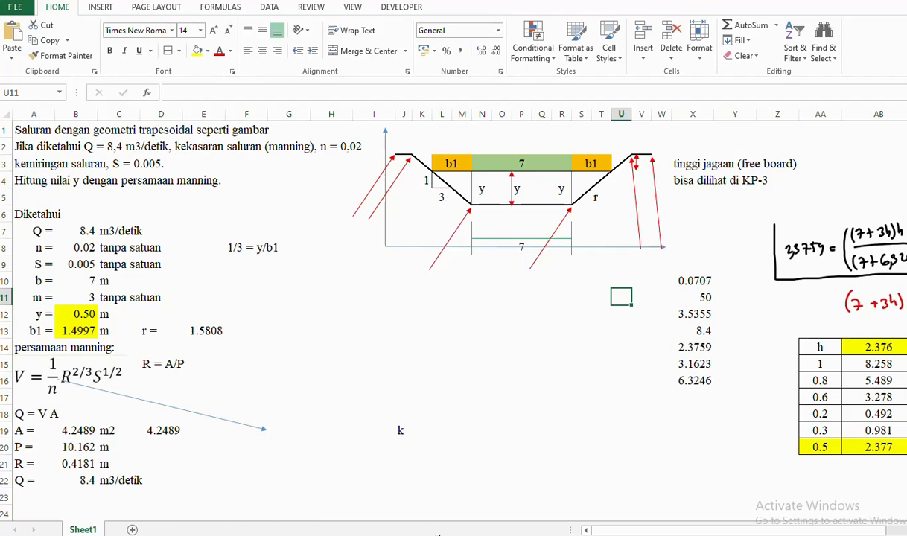
mouse_move(464, 535)
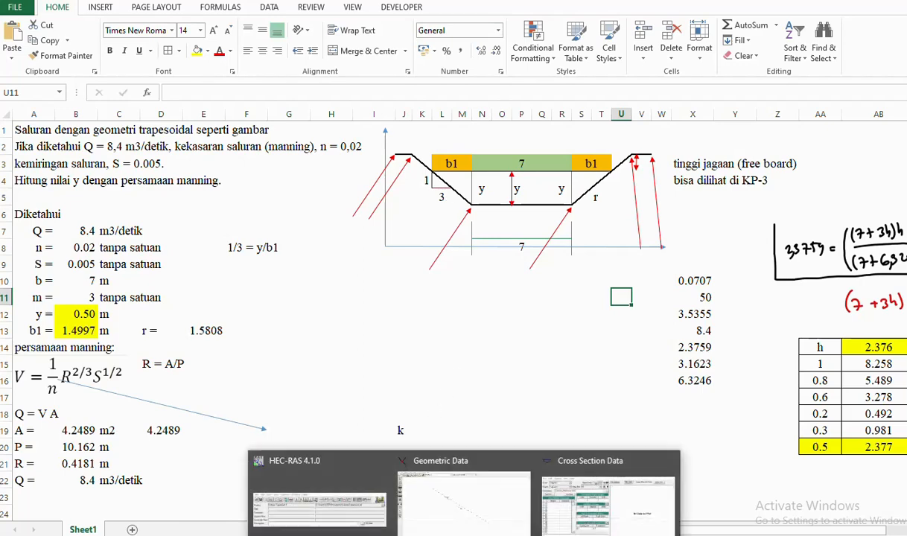
- Enter the first cross-section point, station 0 at elevation 100, then return to Excel
left_click(607, 495)
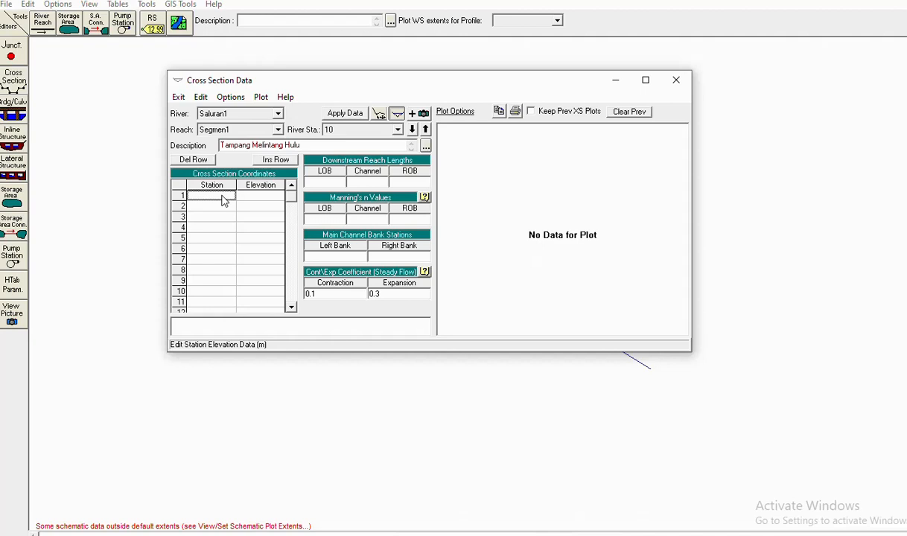
left_click(260, 197)
left_click(213, 197)
left_click(255, 197)
type("100")
left_click(254, 207)
left_click(210, 206)
key("alt+Tab")
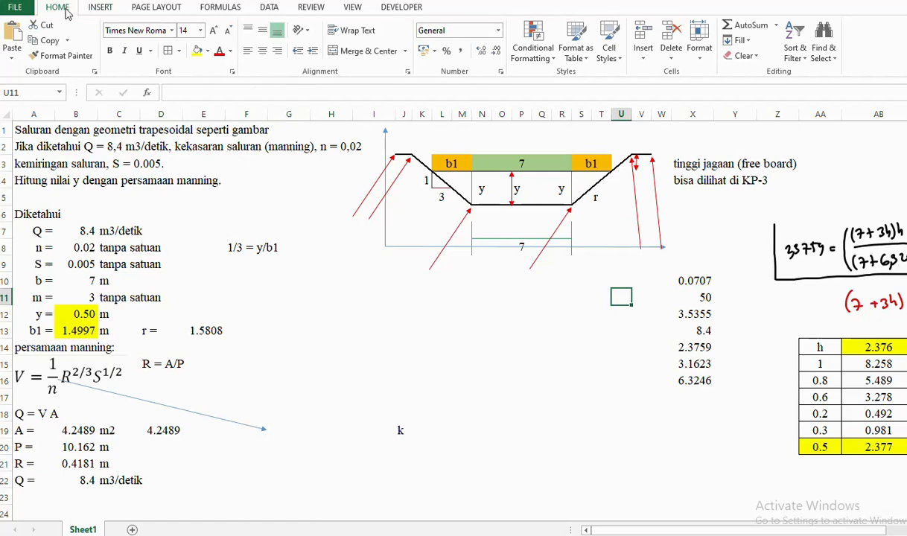
- Add a text box reading 1 in font size 16 to the channel sketch
left_click(101, 6)
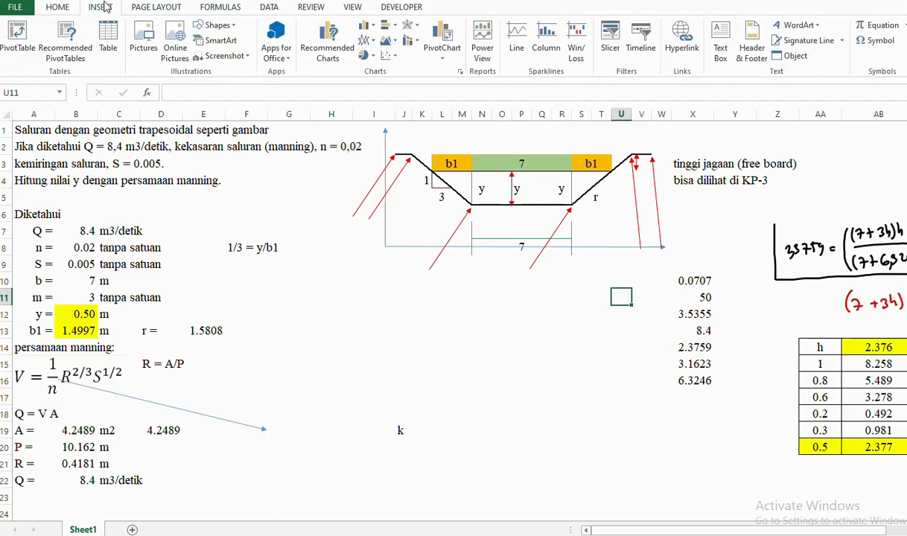
left_click(218, 25)
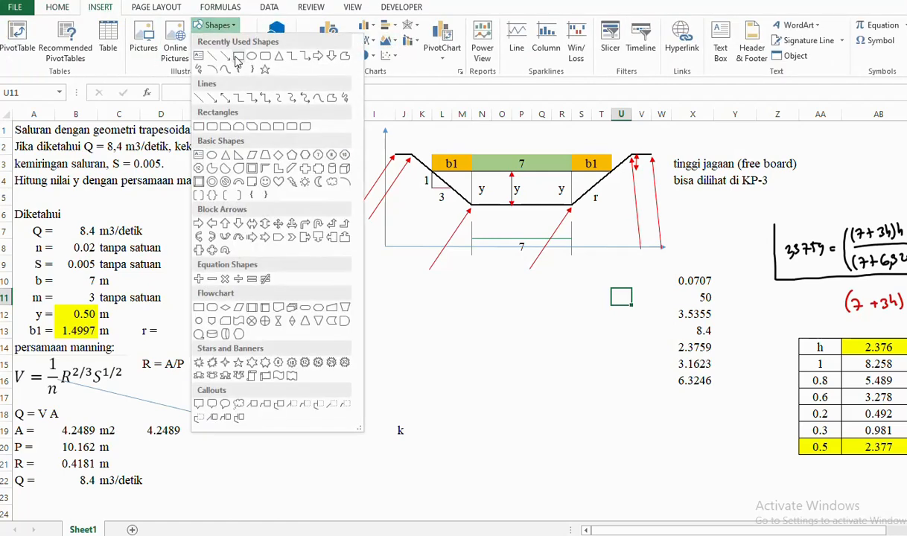
left_click(188, 54)
left_click(321, 288)
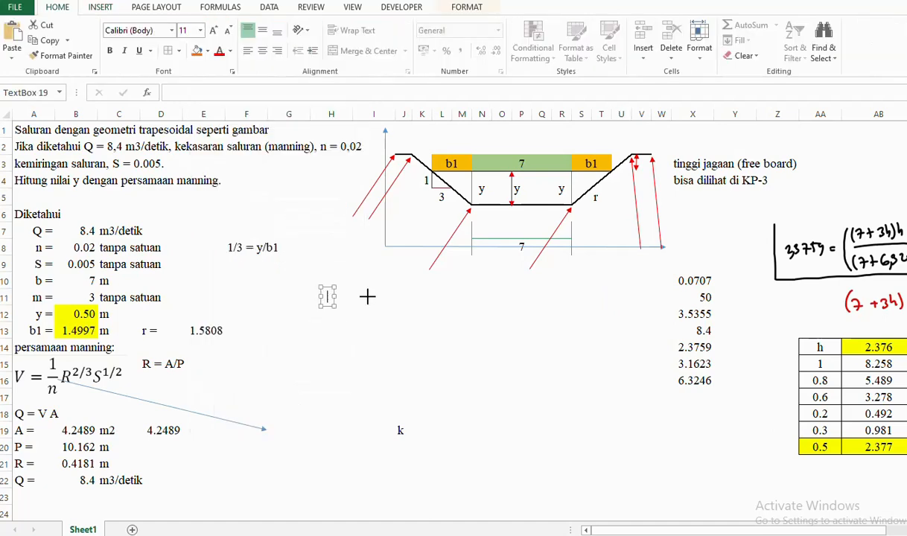
type("1")
left_click(375, 310)
left_click(326, 293)
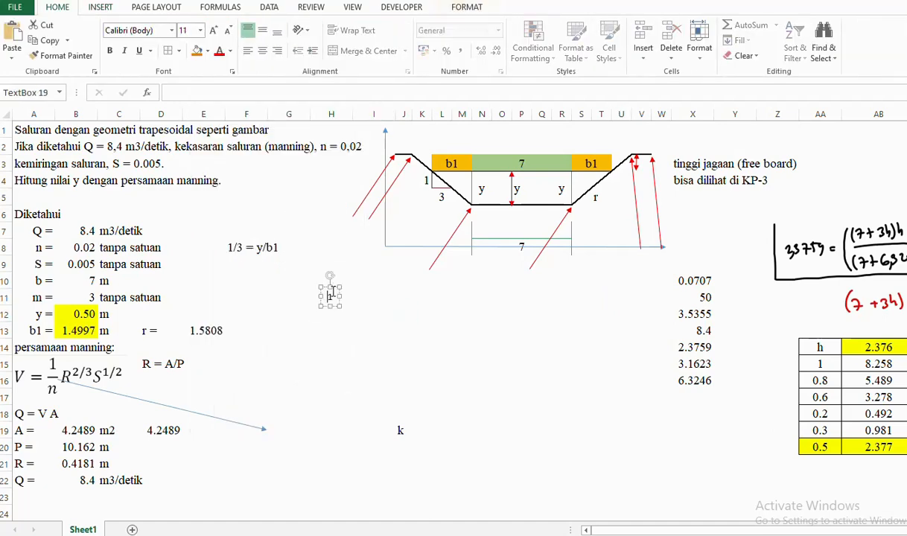
left_click(200, 29)
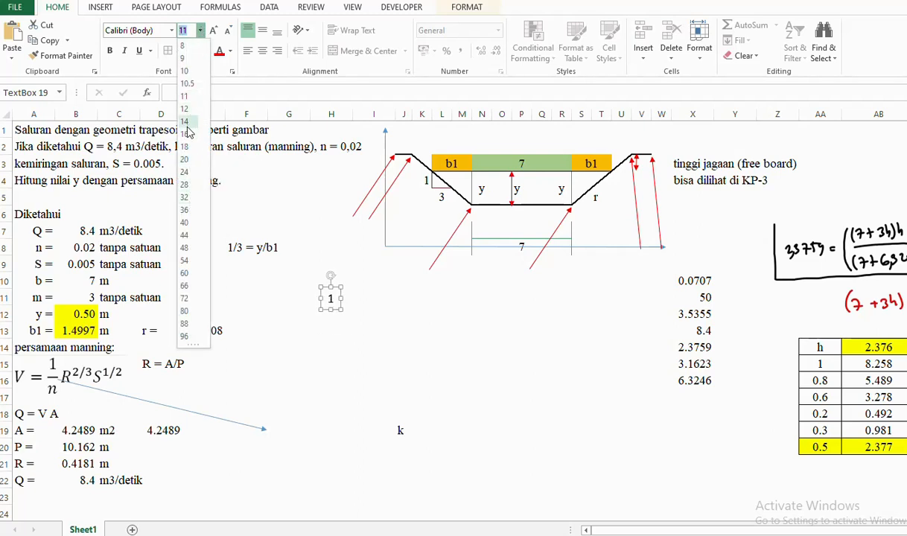
left_click(184, 96)
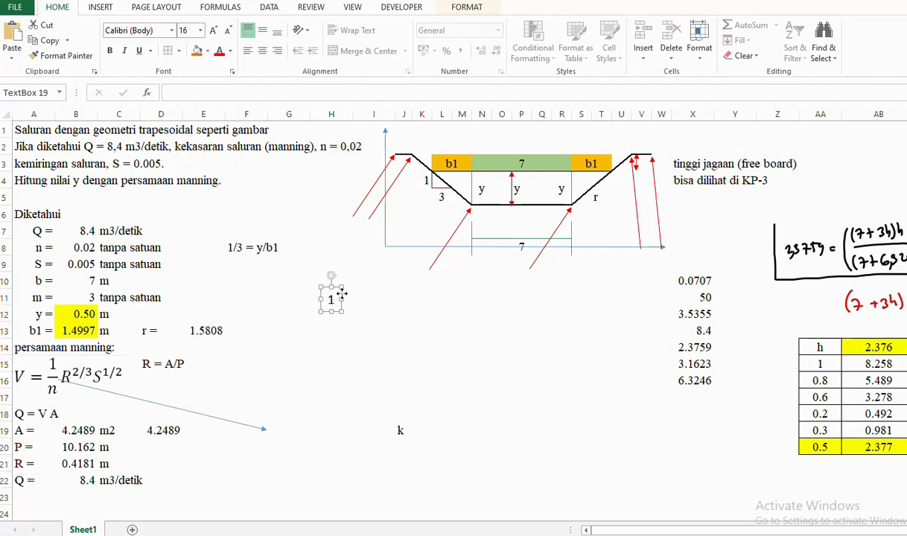
- Place label 1 beside the leftmost arrow and a copy reading 2 by the next arrow
left_click_drag(344, 295, 375, 224)
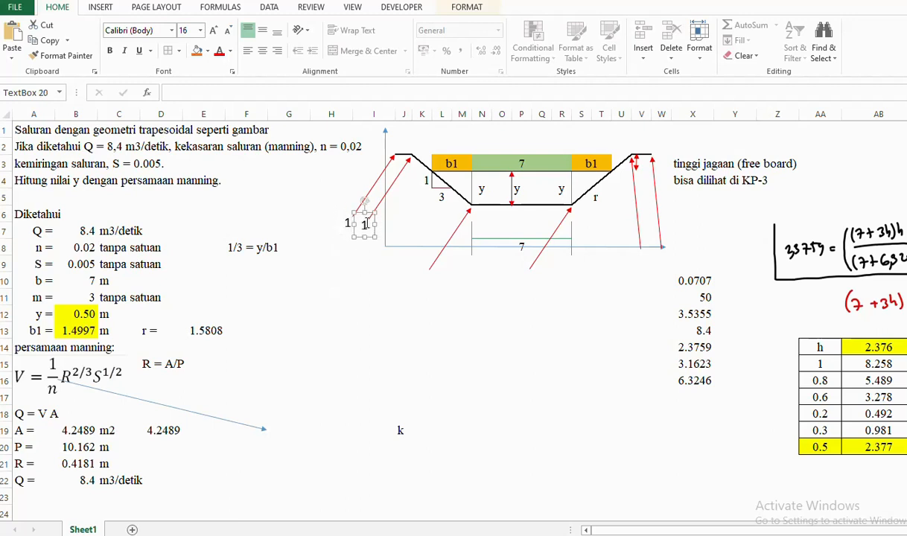
double_click(365, 225)
type("2")
key("Escape")
key("Escape")
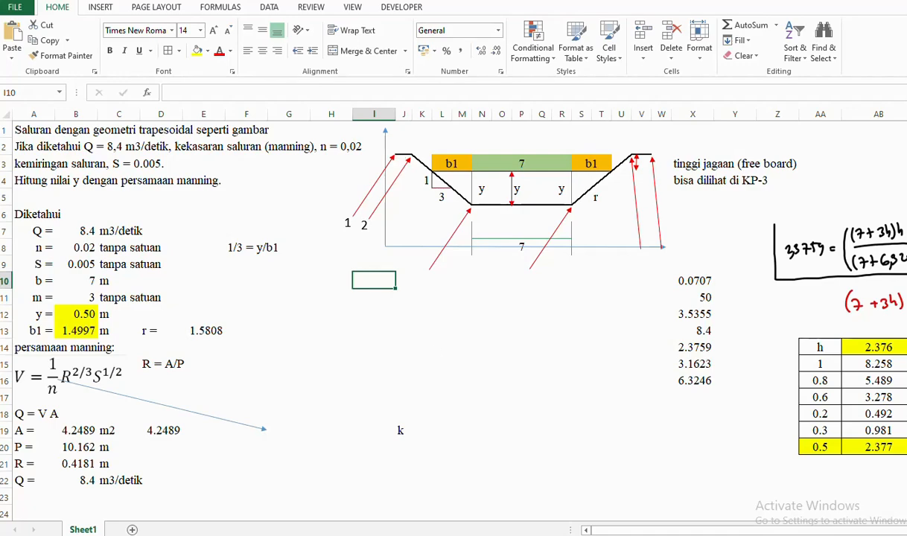
left_click(463, 535)
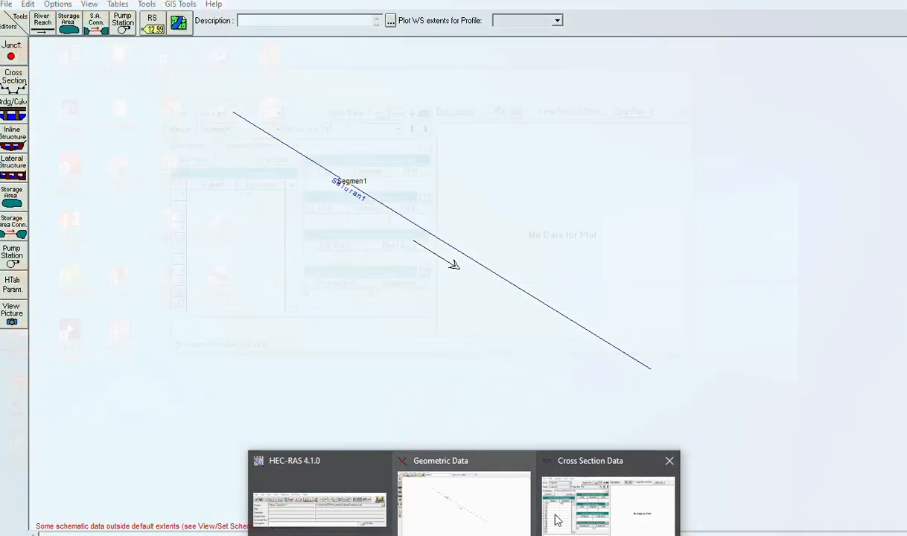
- Enter cross-section 10's second coordinate: station 1 at elevation 100
left_click(556, 519)
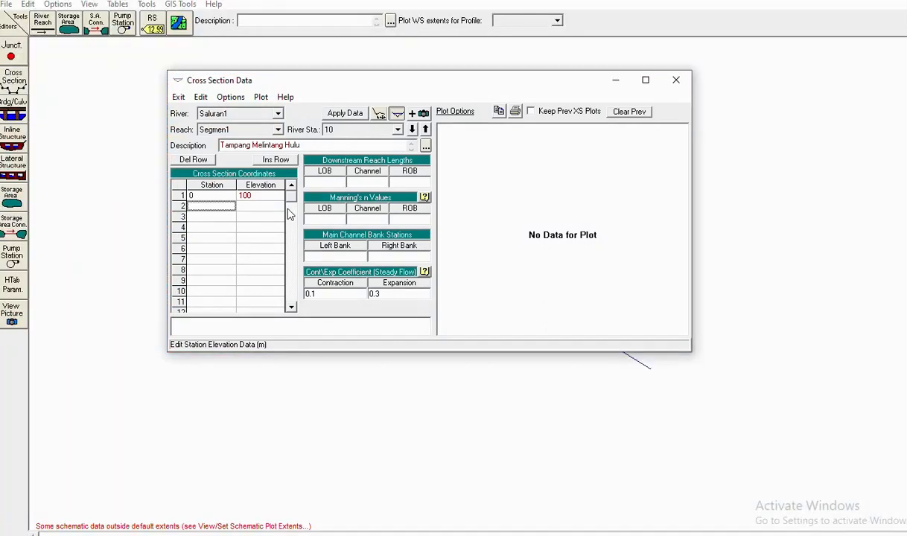
left_click(247, 209)
type("100")
left_click(212, 218)
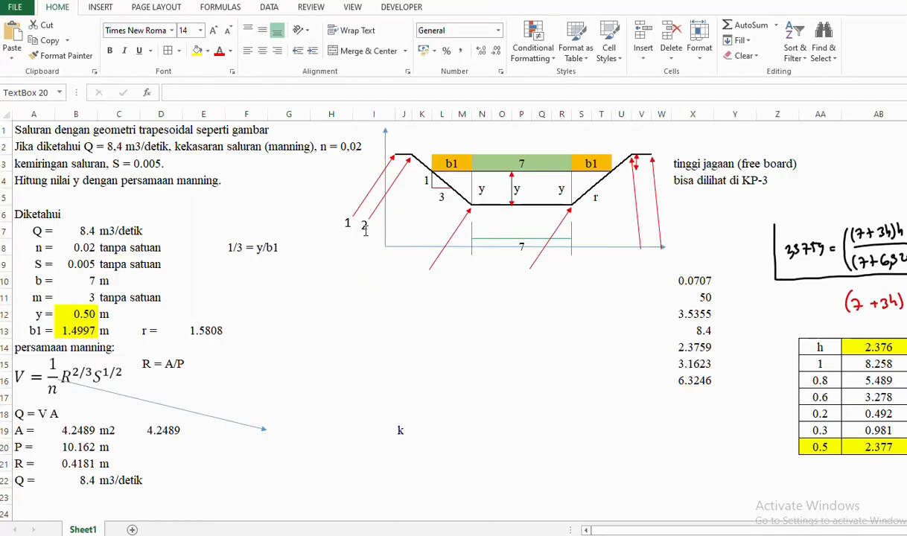
- Copy the 2 label to below the lower-left bed corner arrow and change it to 3
left_click(365, 230)
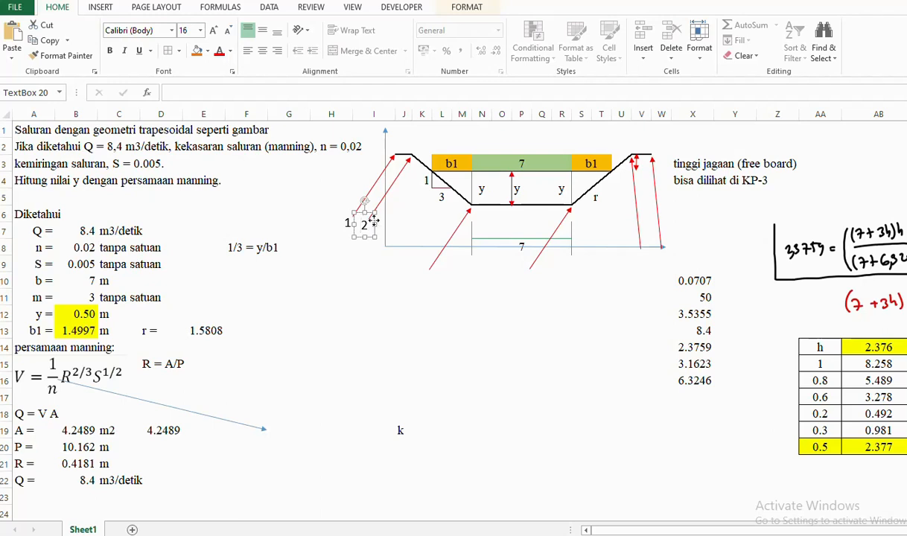
left_click_drag(373, 221, 435, 277)
double_click(423, 275)
type("3")
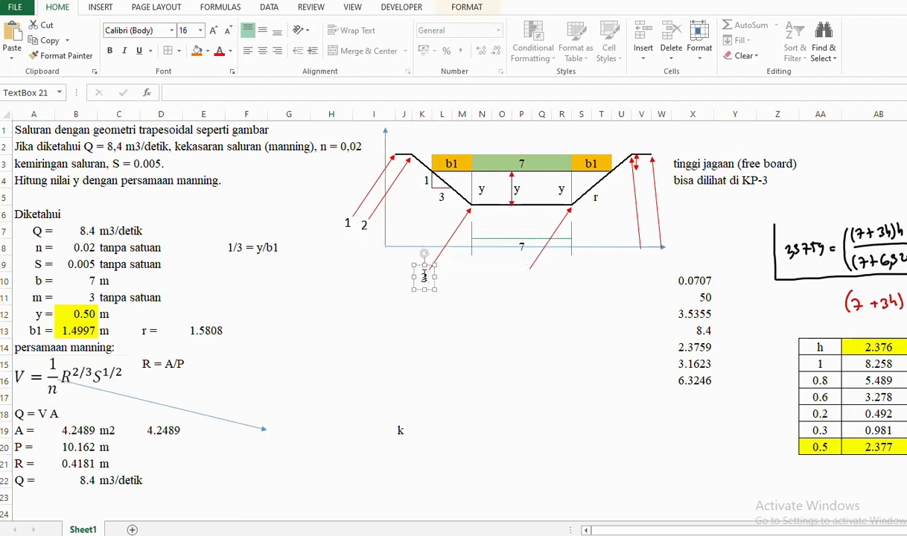
left_click(463, 298)
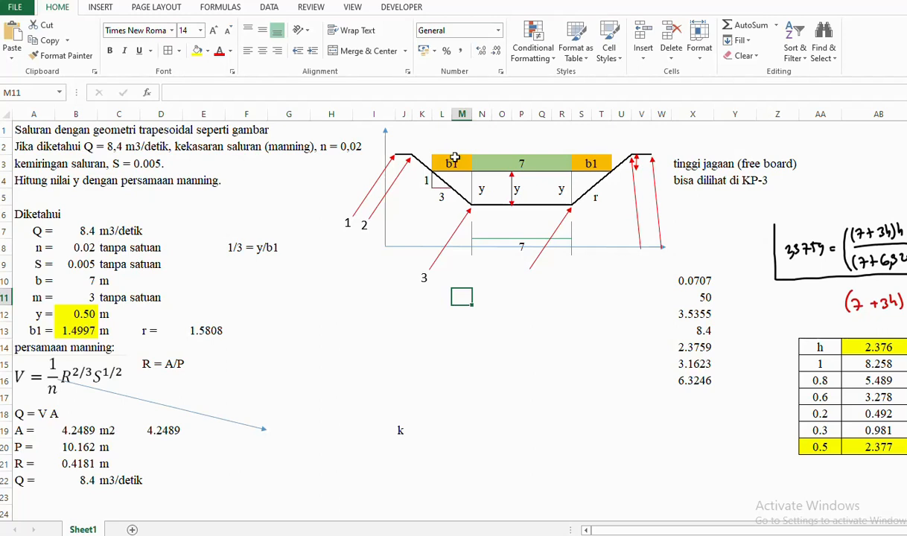
left_click_drag(674, 163, 759, 173)
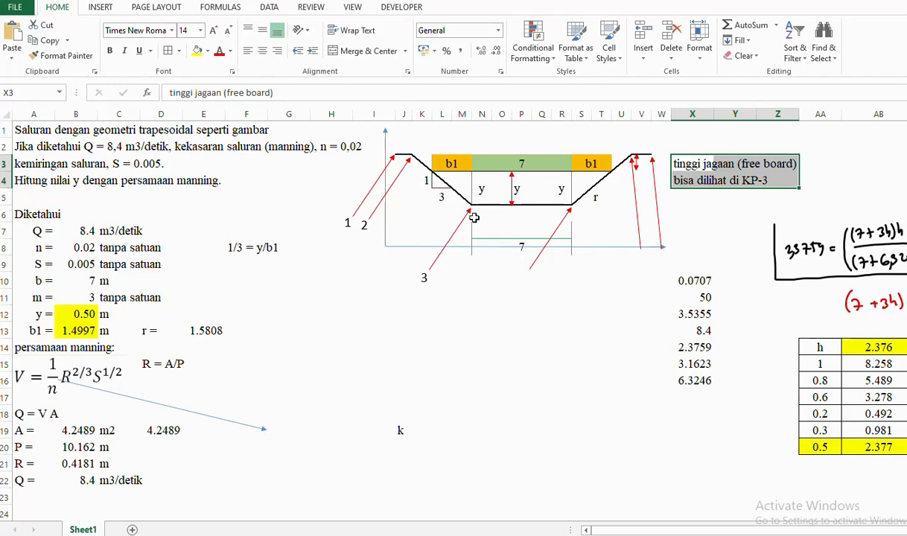
- Enter cross-section 10's third point as station 4, elevation 99, and review the station values
mouse_move(464, 535)
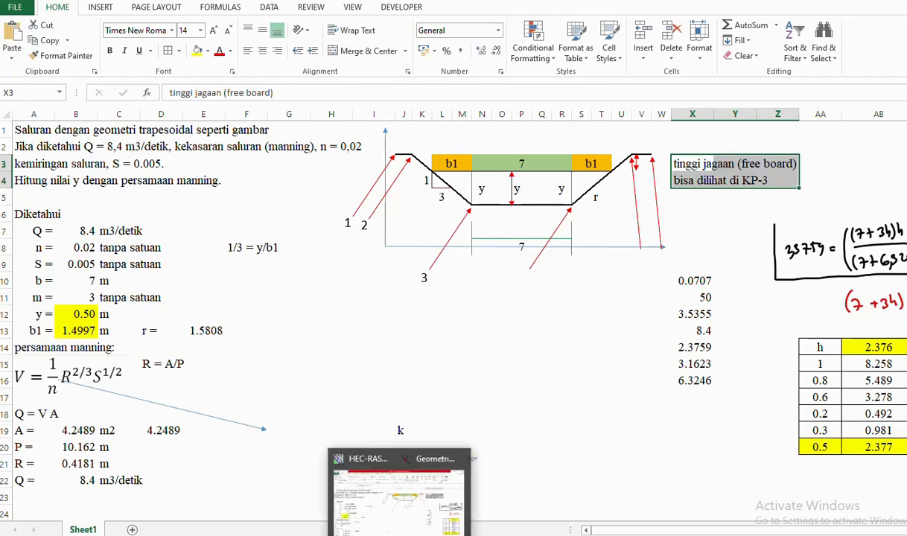
left_click(580, 519)
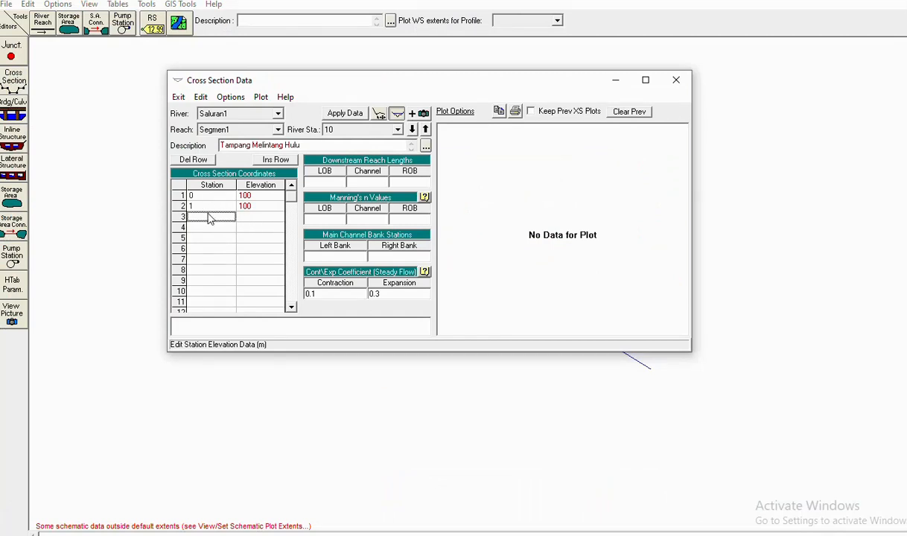
left_click(254, 218)
left_click(213, 227)
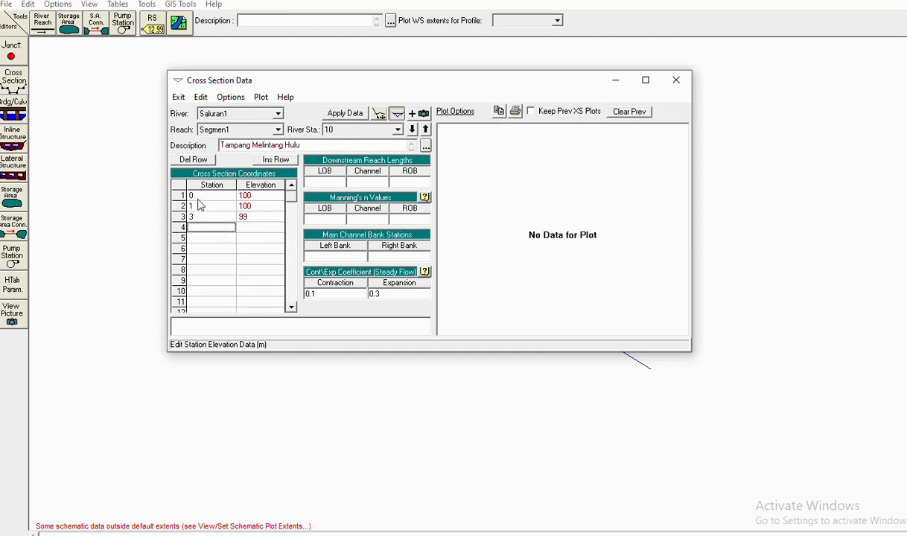
left_click(199, 215)
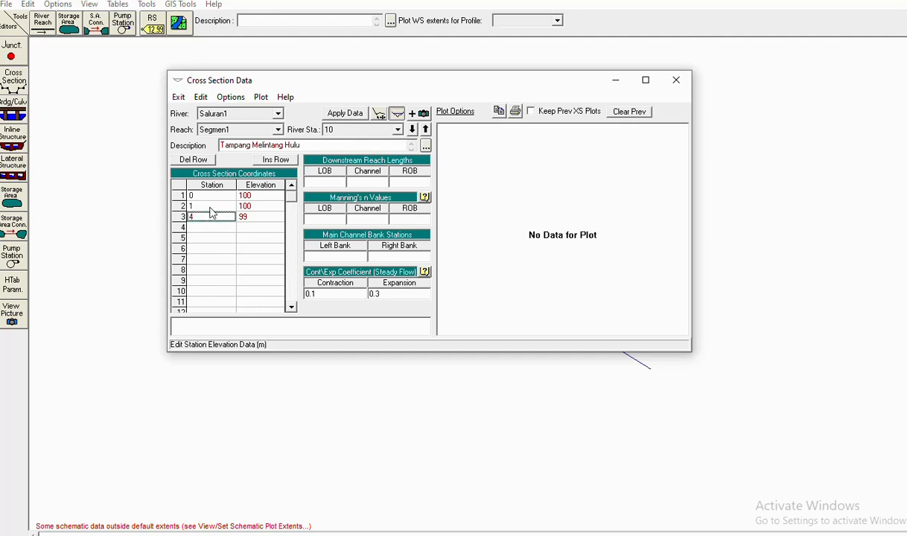
left_click(210, 207)
left_click(208, 196)
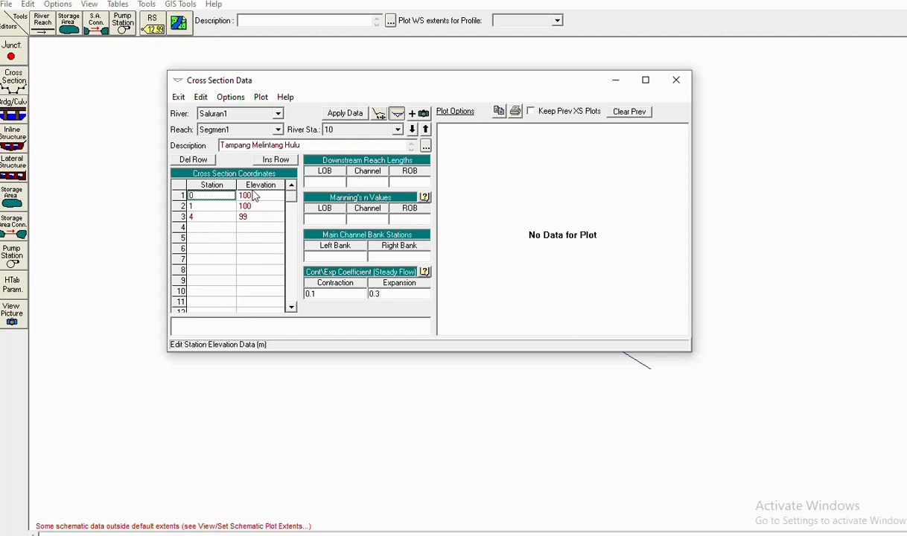
left_click(210, 228)
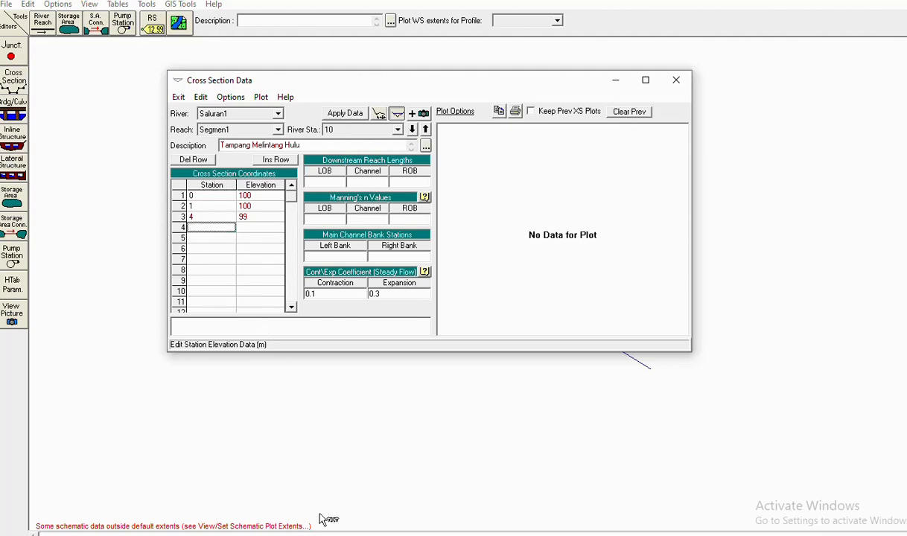
left_click(344, 534)
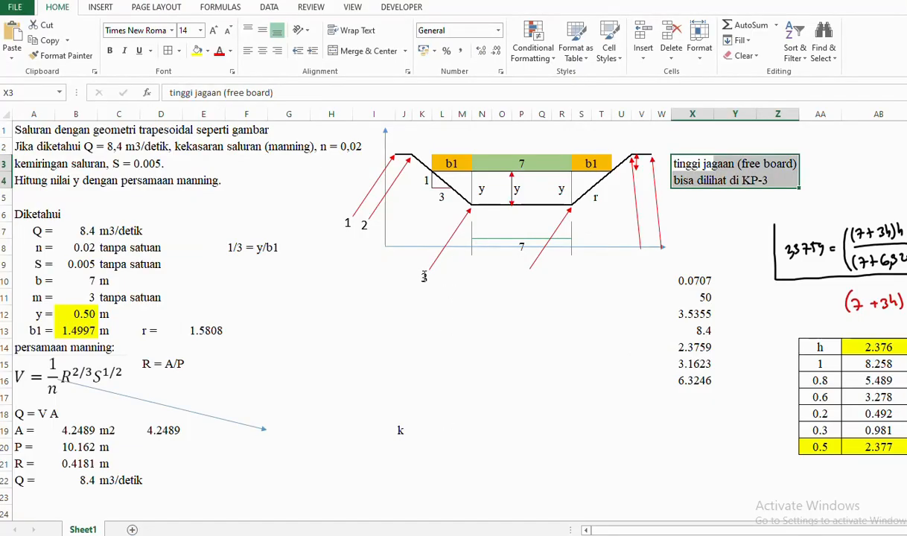
- Copy the 3 label under the lower-right bed corner arrow and renumber it 4
left_click(421, 277)
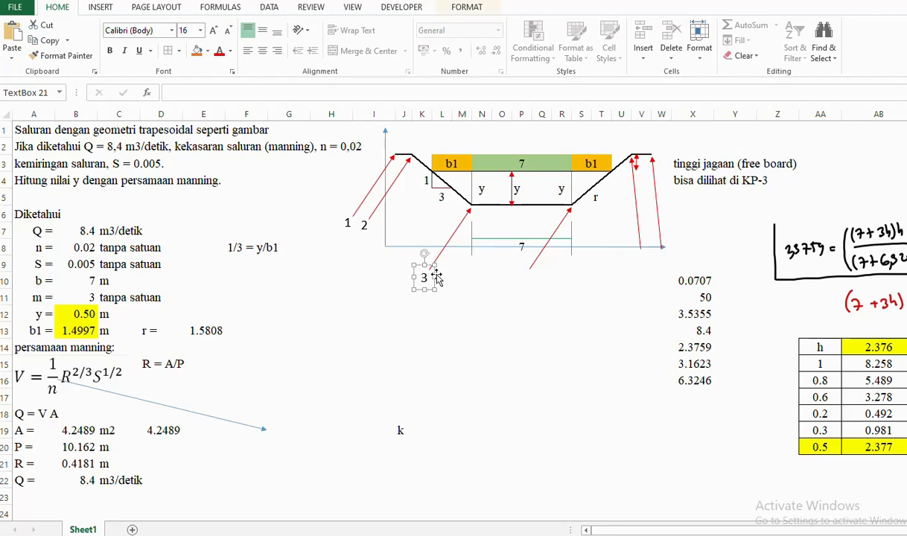
left_click_drag(437, 278, 524, 274)
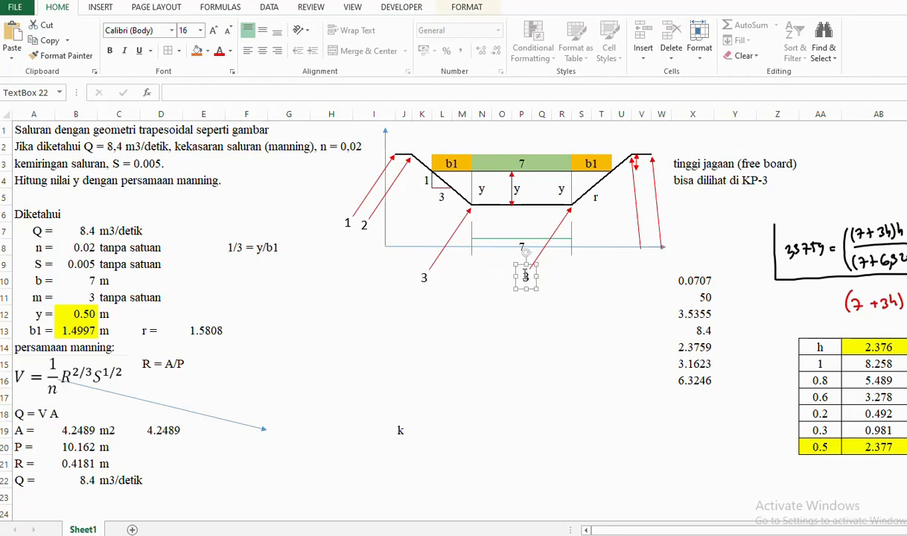
double_click(525, 277)
type("4")
left_click(547, 325)
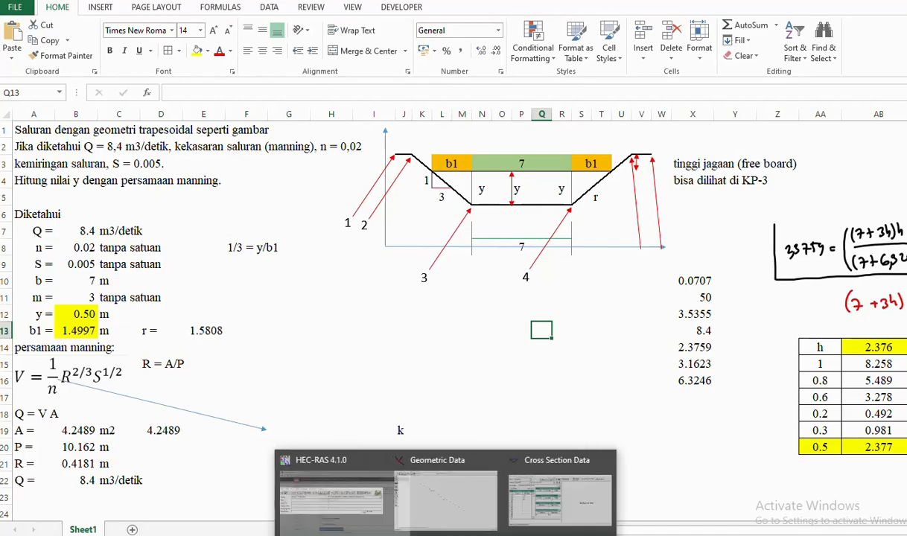
left_click(502, 512)
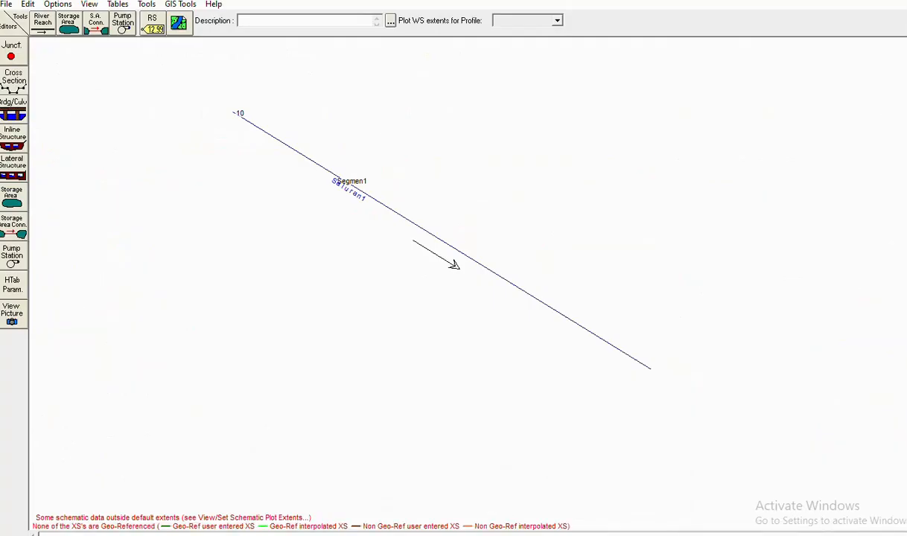
left_click(320, 518)
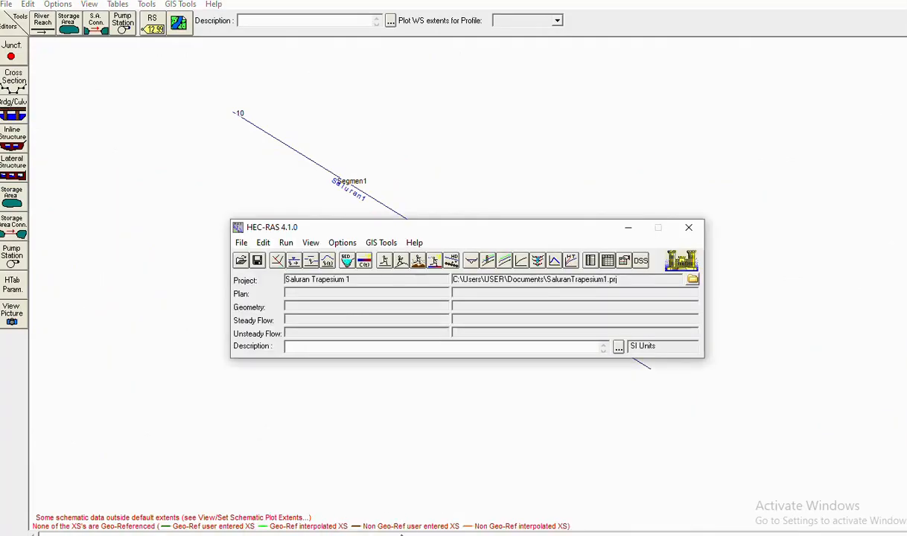
- Add cross-section 10's fourth point: station 11 at elevation 99
mouse_move(644, 508)
left_click(587, 513)
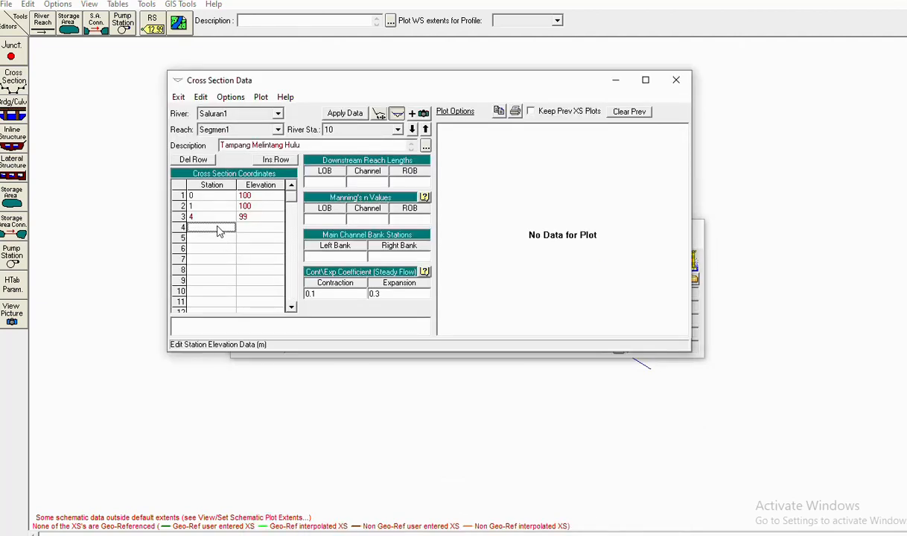
type("11")
left_click(254, 228)
type("99")
key("Return")
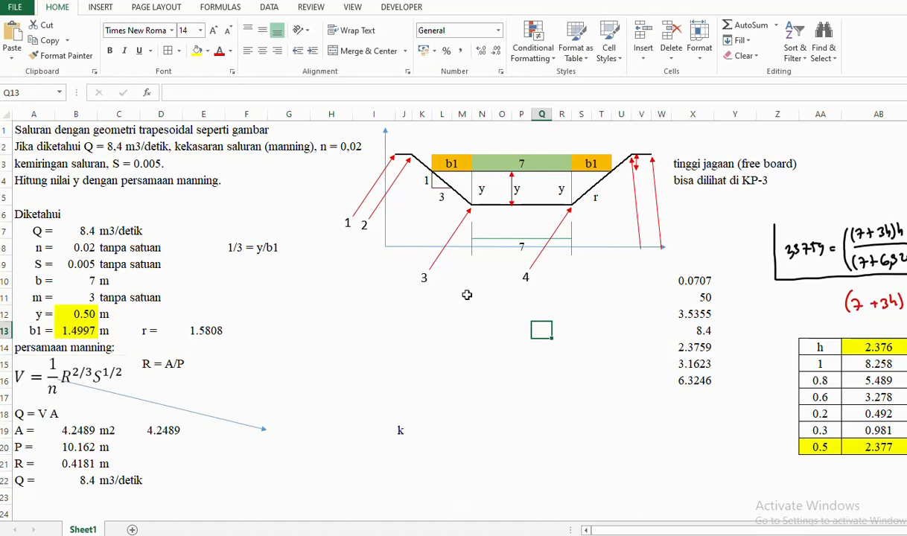
- Copy the 4 label next to the right-bank arrows and renumber it 5
left_click(524, 276)
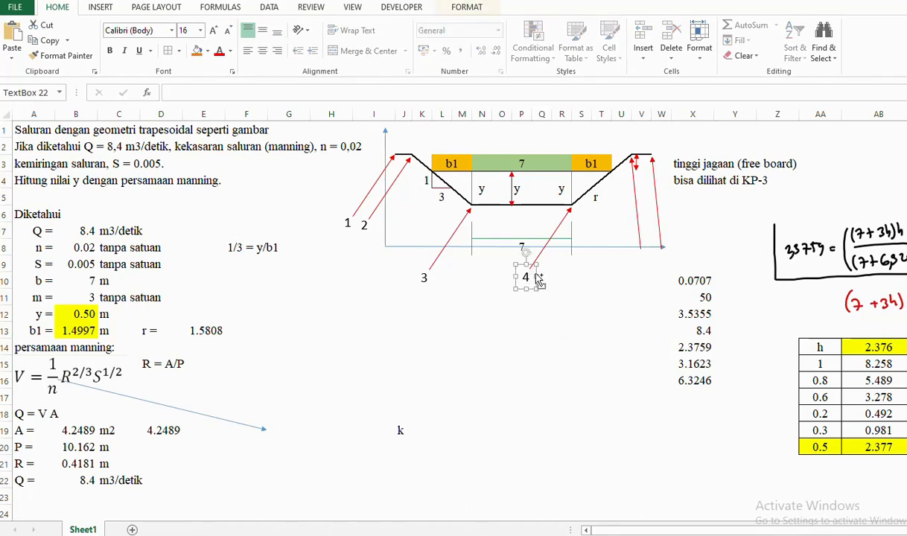
left_click_drag(539, 278, 638, 257)
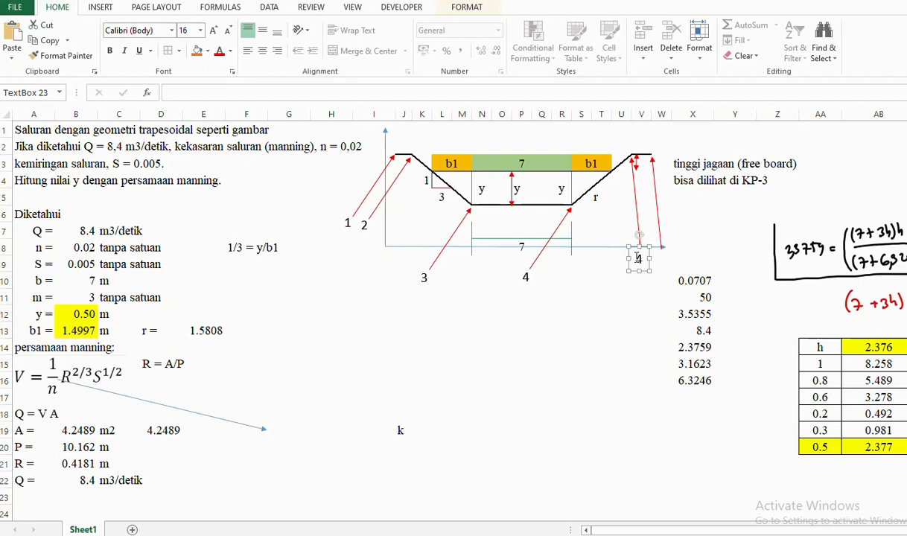
double_click(638, 258)
type("5")
left_click(638, 296)
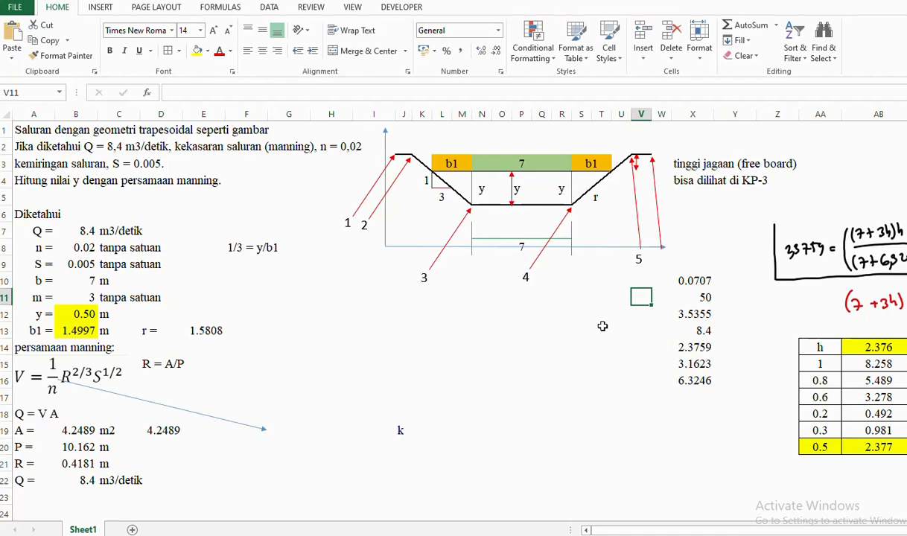
- Enter the fifth coordinate: station 14 at elevation 100
mouse_move(506, 533)
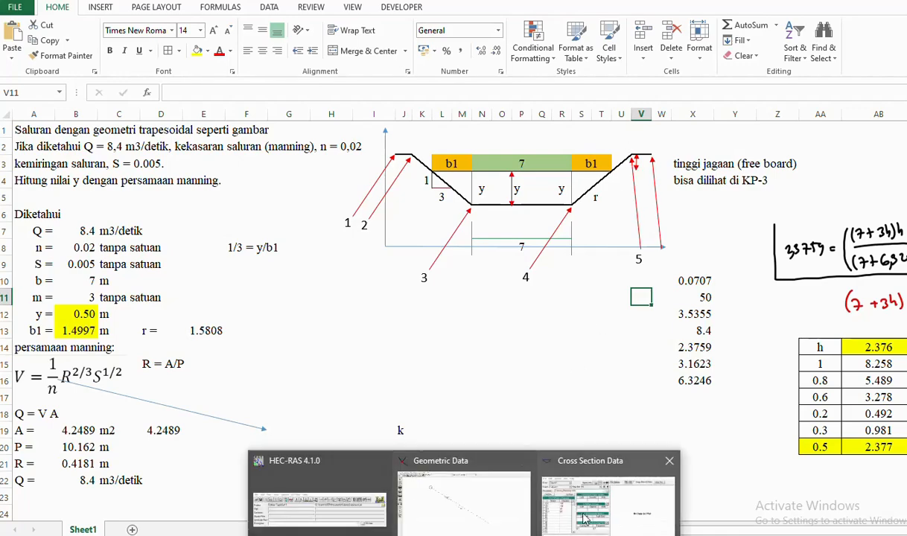
left_click(601, 491)
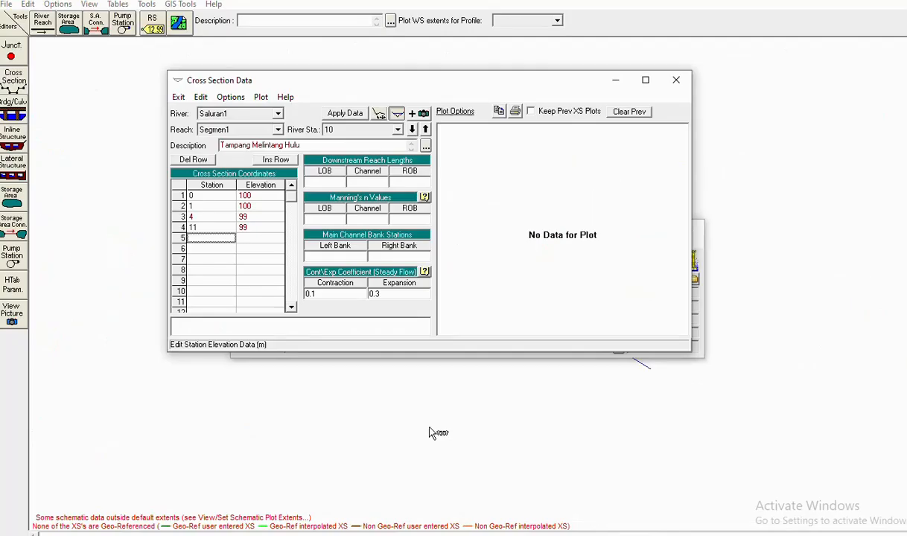
left_click(207, 237)
type("14")
left_click(246, 238)
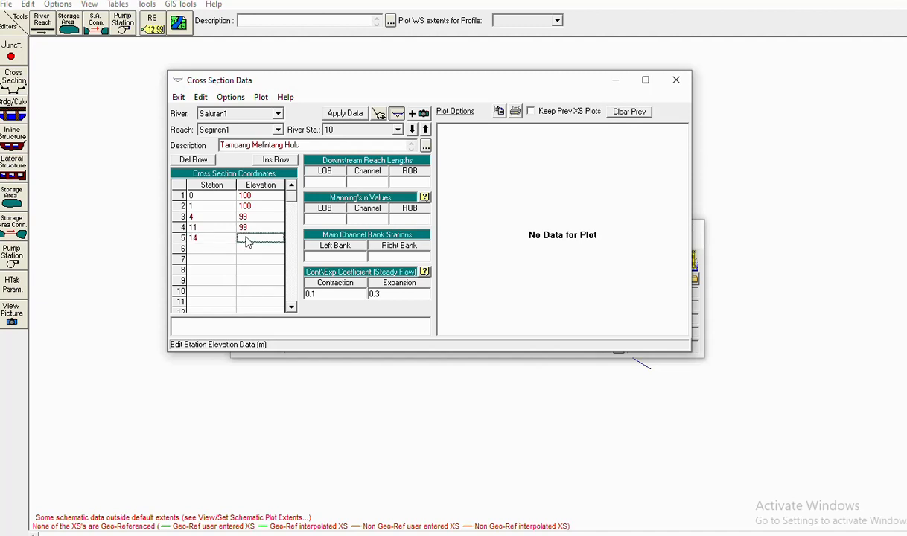
type("100")
left_click(224, 250)
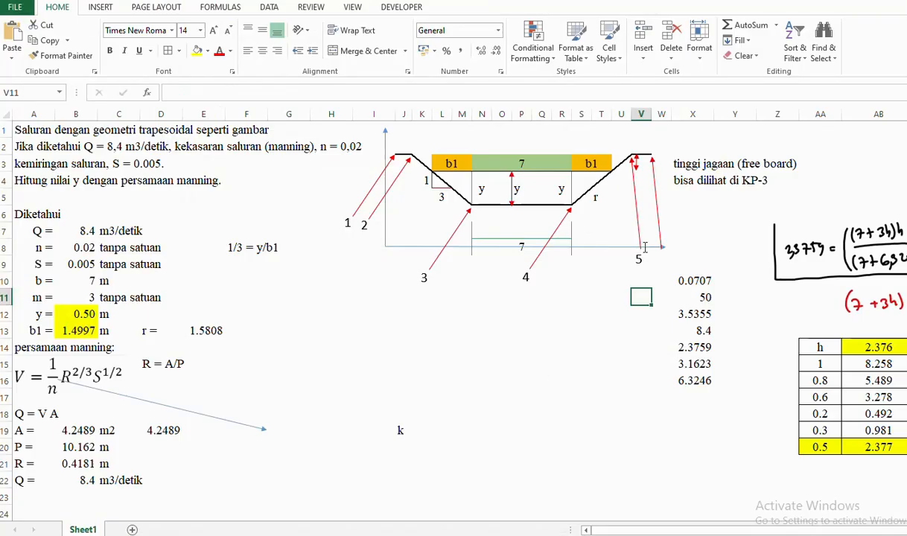
- Copy the 5 label just to its right and renumber it 6
left_click(638, 258)
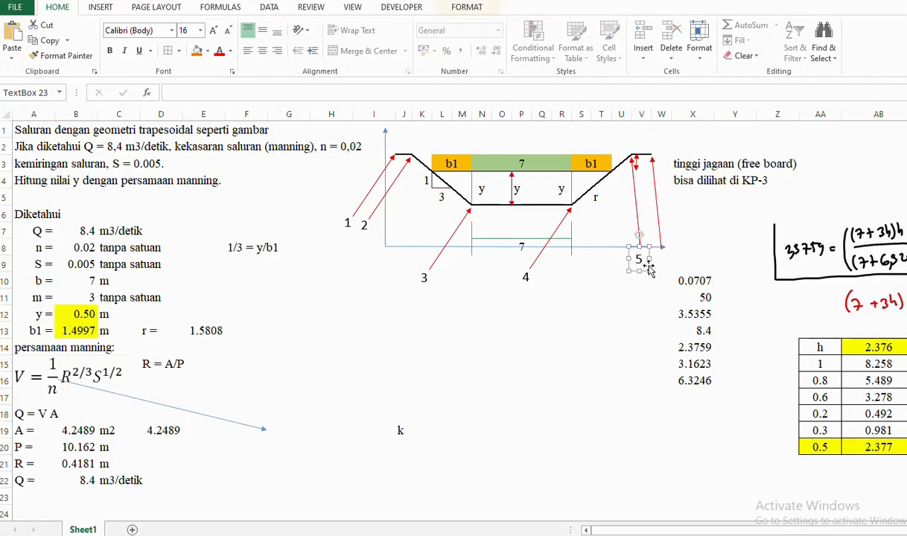
left_click_drag(648, 264, 663, 259)
double_click(662, 258)
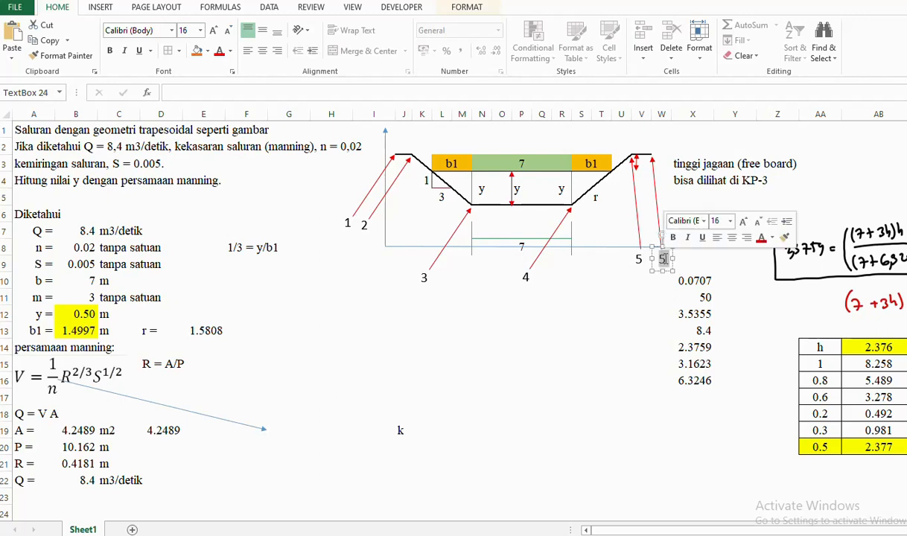
type("6")
left_click(621, 330)
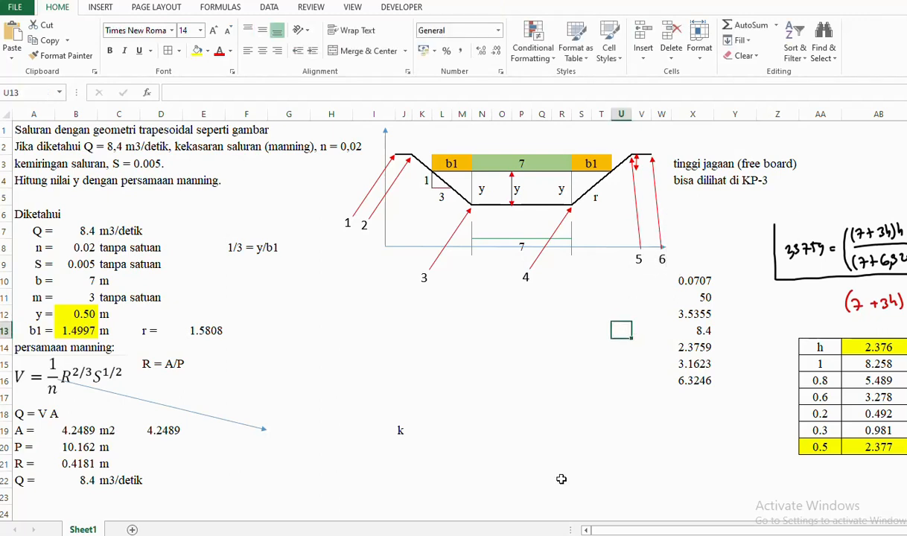
- Enter the sixth coordinate: station 15 at elevation 100
mouse_move(463, 535)
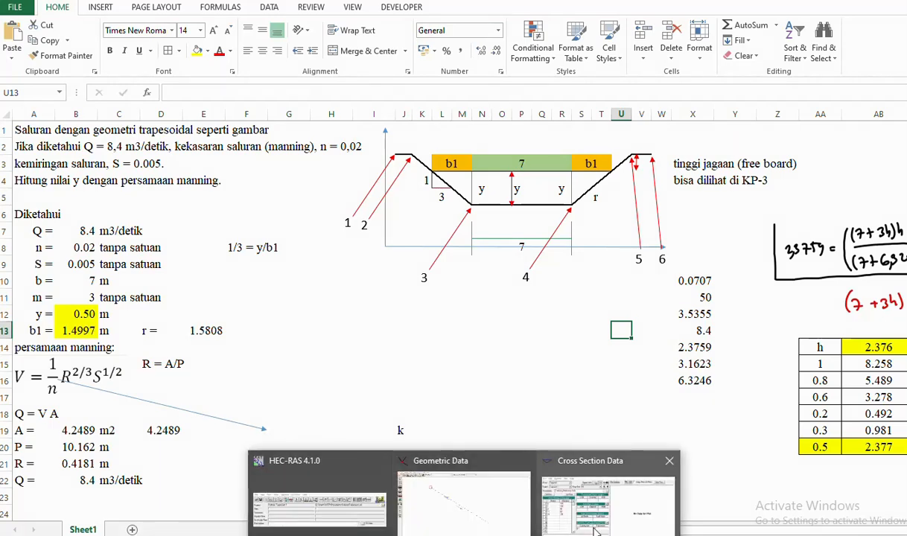
left_click(594, 519)
type("1")
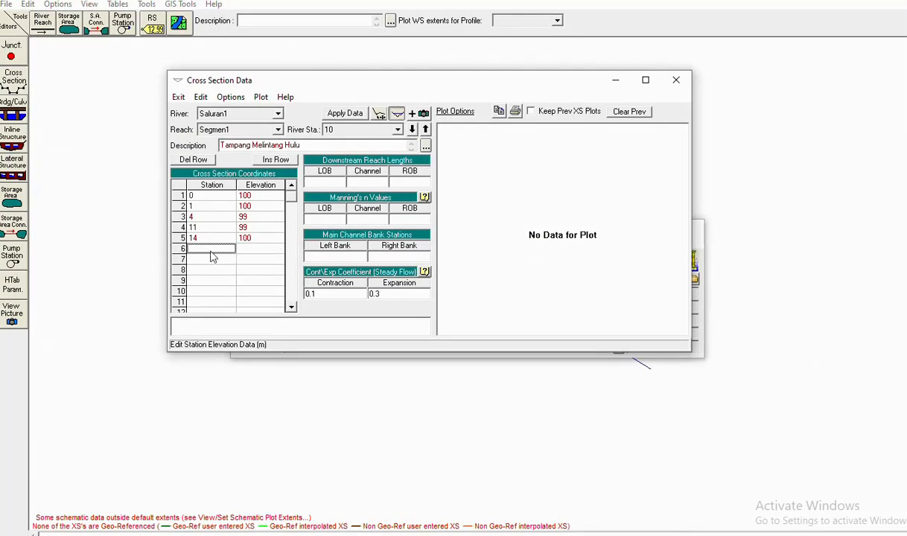
type("5")
left_click(261, 251)
type("100")
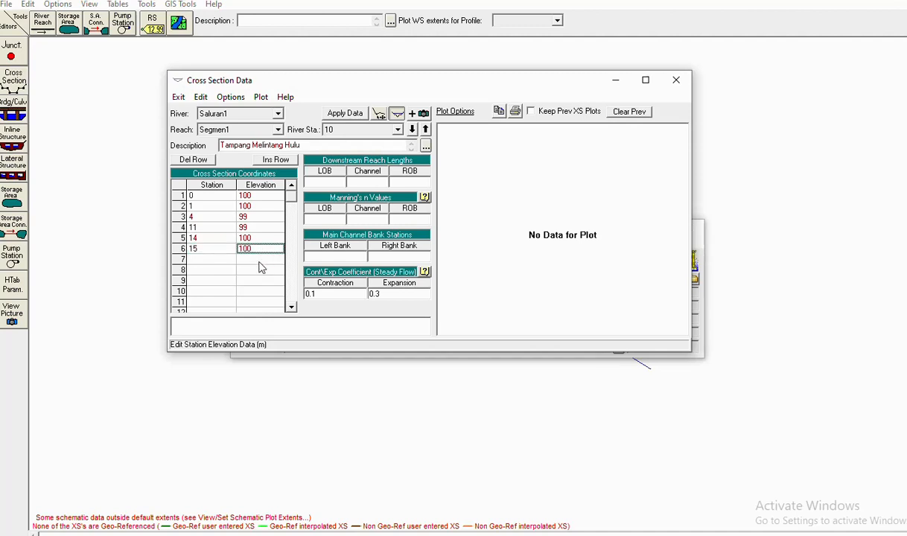
left_click(261, 260)
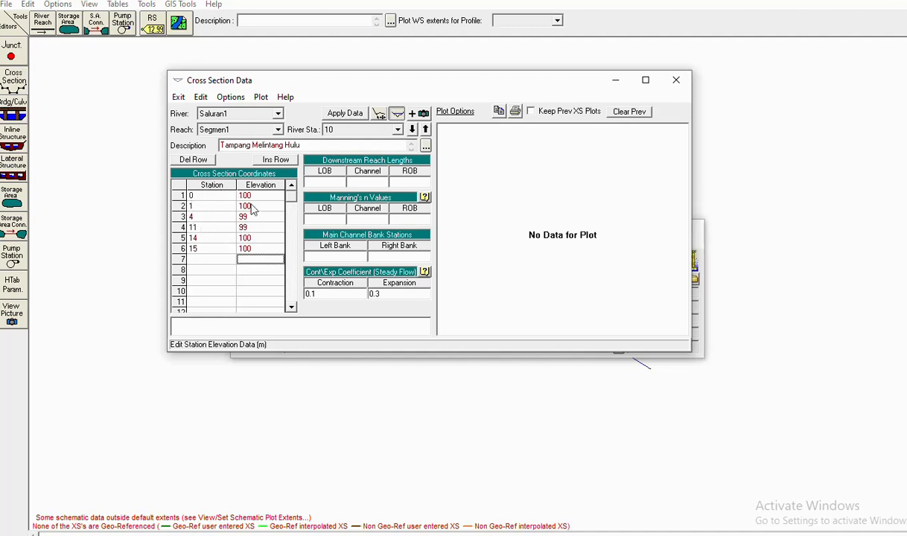
- Apply the six coordinates to plot the trapezoid and maximize the Cross Section Data window
left_click(332, 113)
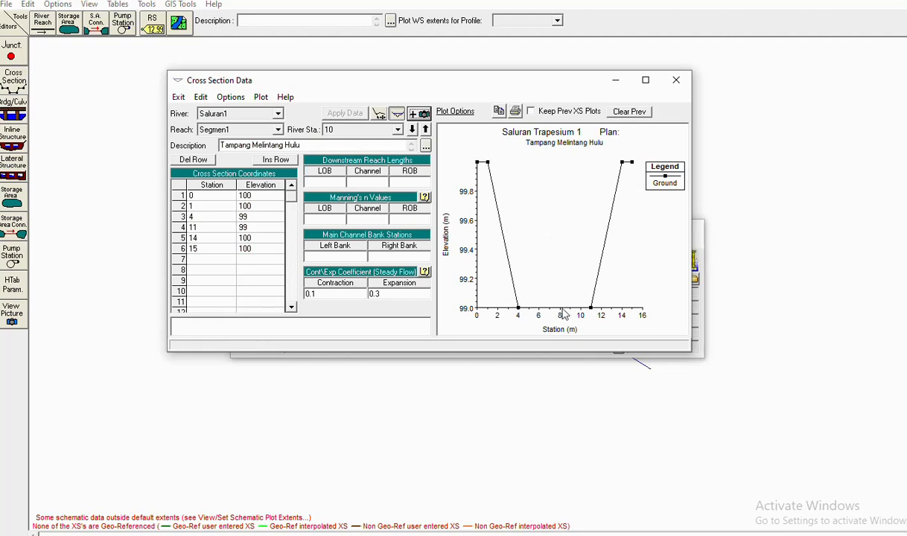
left_click(646, 79)
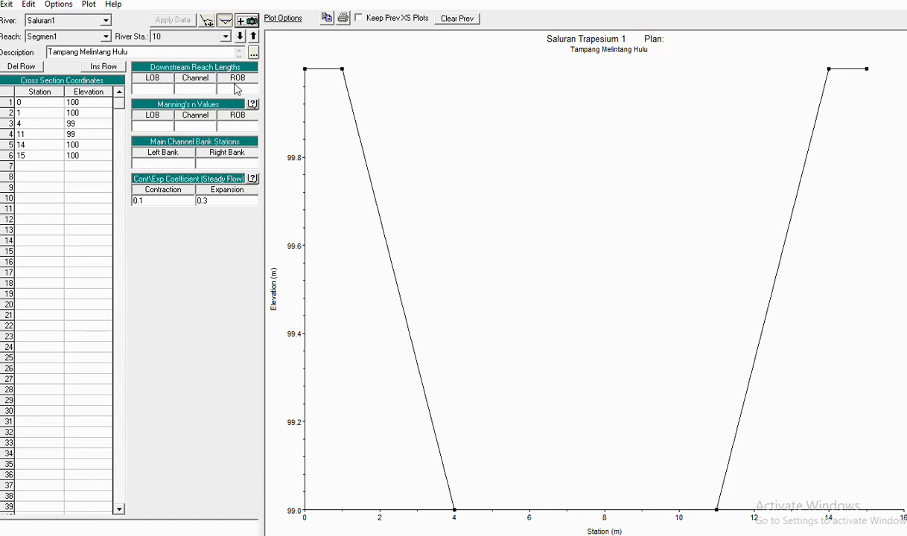
- Enter a downstream reach length of 100, checking the Excel calculation
left_click(164, 90)
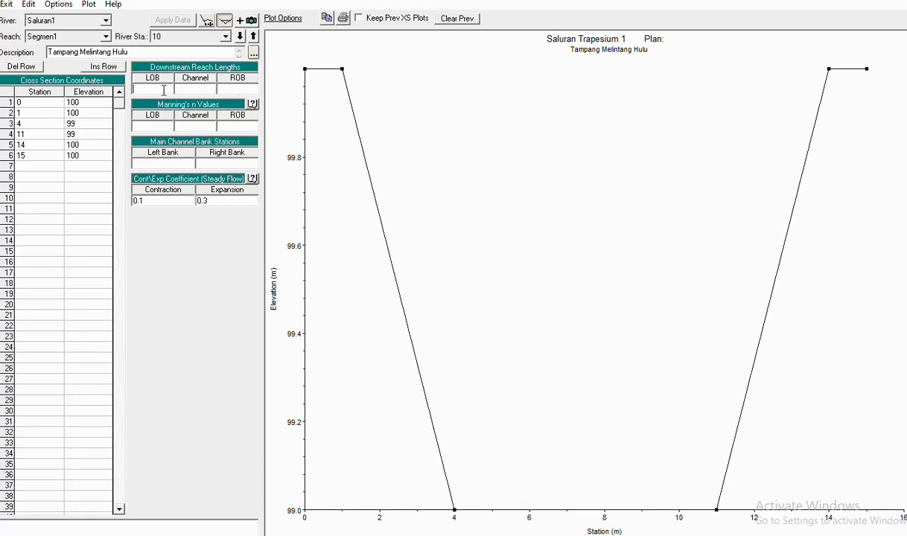
type("100")
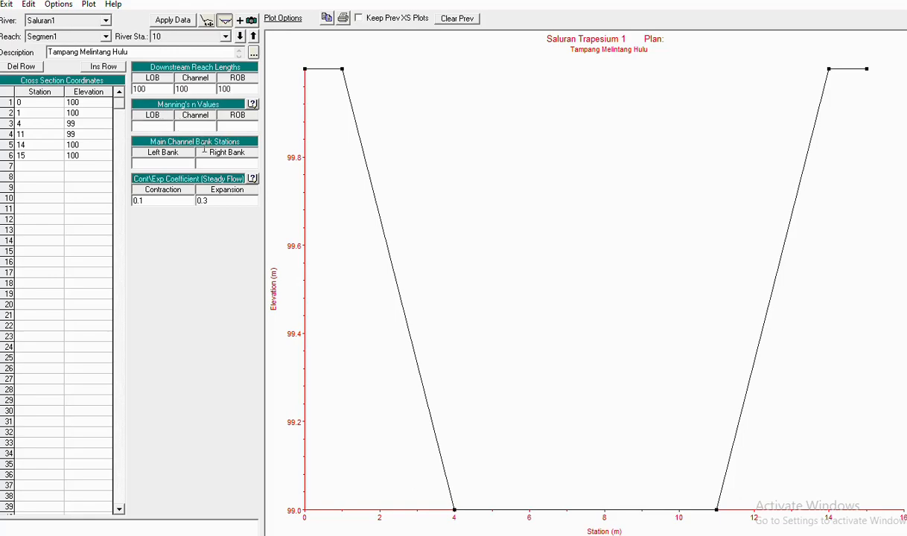
key("alt+Tab")
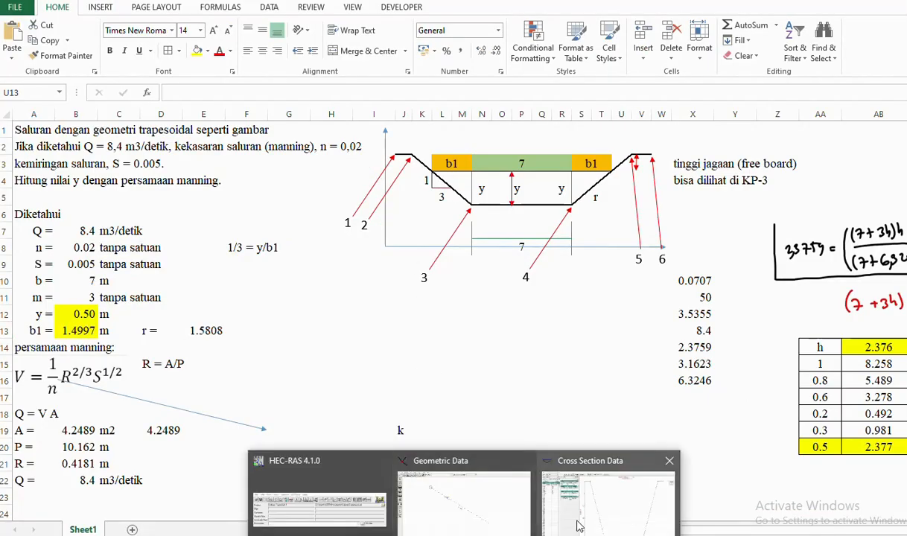
left_click(577, 469)
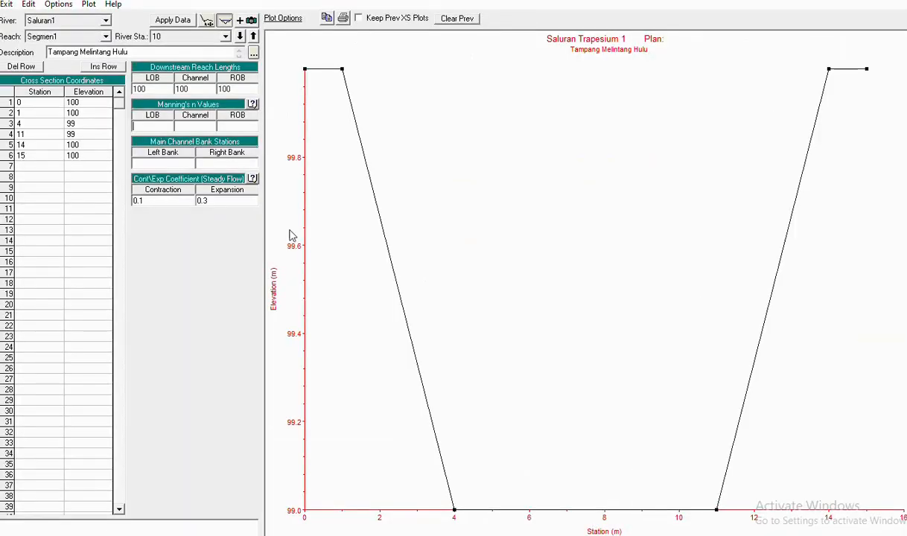
- Set Manning's n to 0.02 for left overbank, channel and right overbank, and apply
left_click(160, 126)
type("0.02")
left_click(210, 131)
type("0.0")
left_click(256, 127)
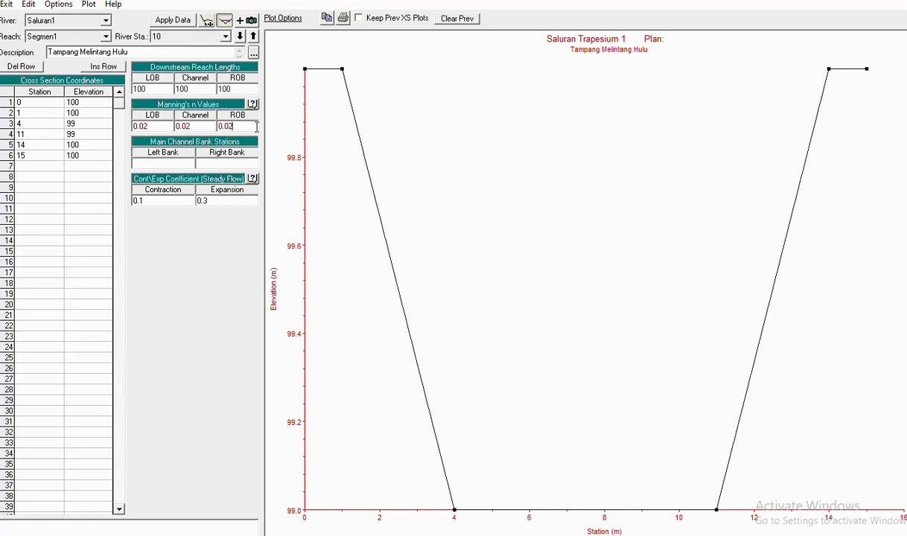
left_click(174, 22)
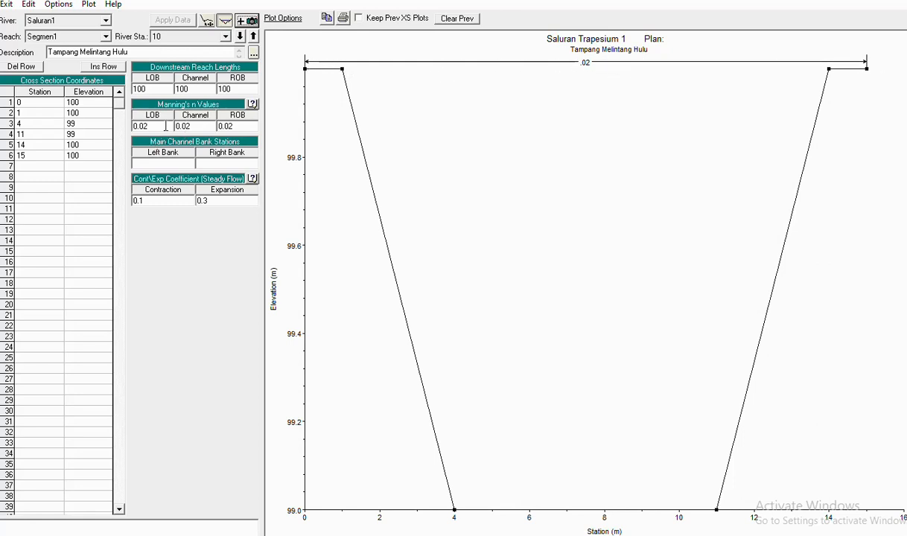
- Change Manning's n to 0.03 left overbank and 0.05 right overbank, then apply
left_click_drag(141, 126, 146, 127)
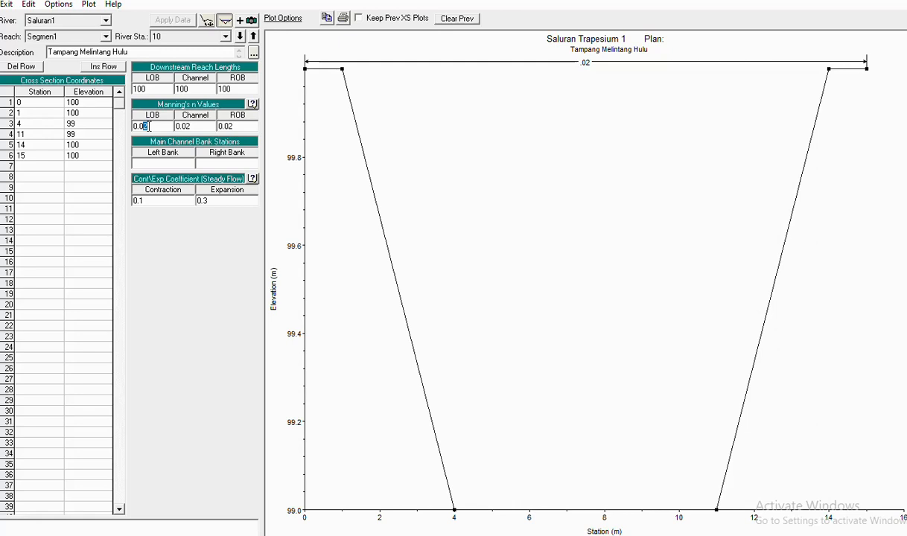
type("3")
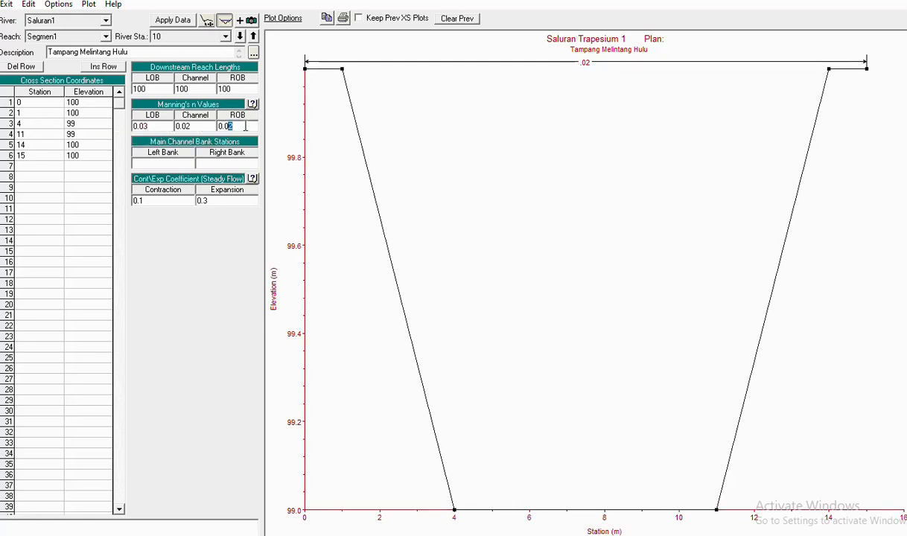
key("BackSpace")
type("5")
left_click(172, 20)
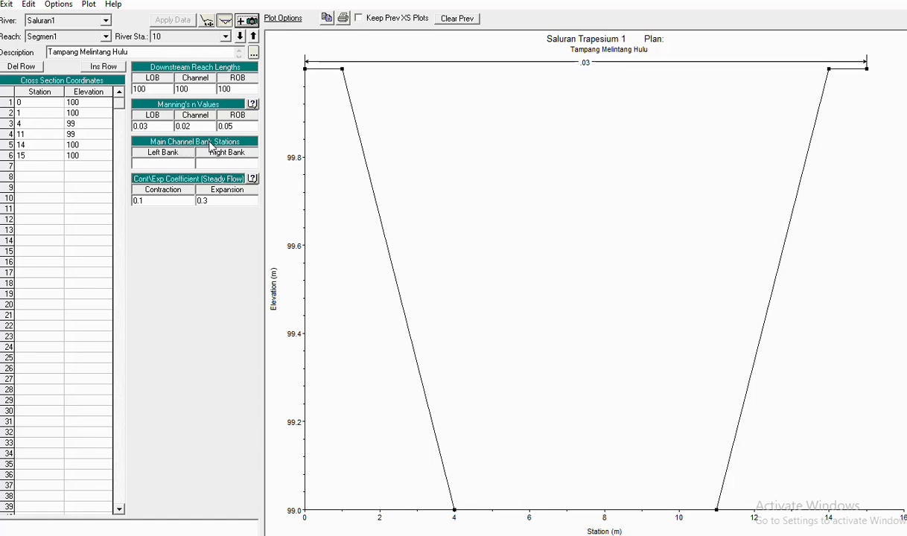
left_click(178, 161)
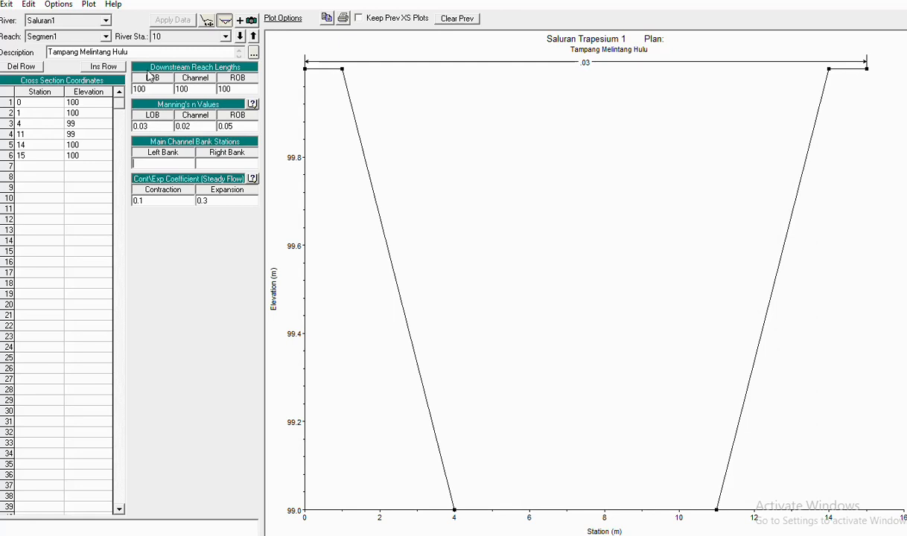
- Set cross-section 10's bank stations to 1 (left) and 14 (right) and apply them
left_click(143, 163)
type("1")
left_click(232, 163)
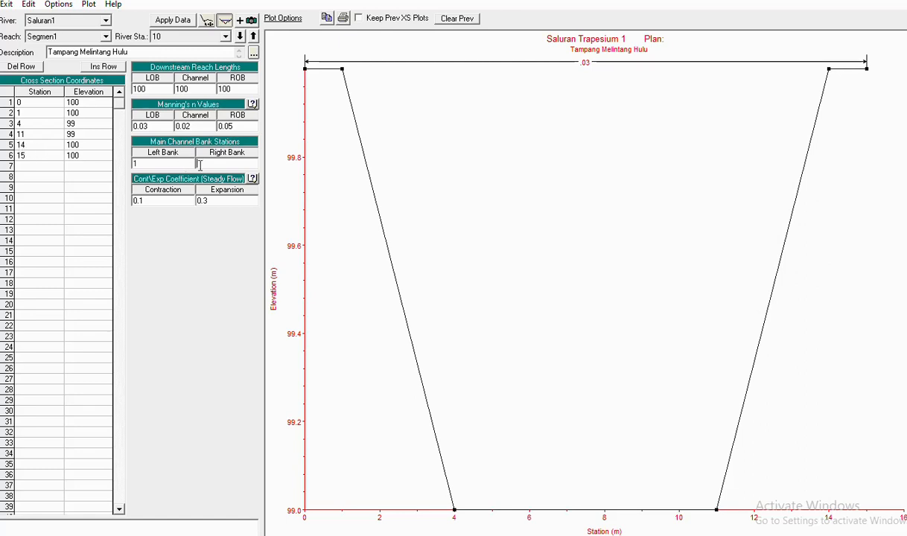
type("14")
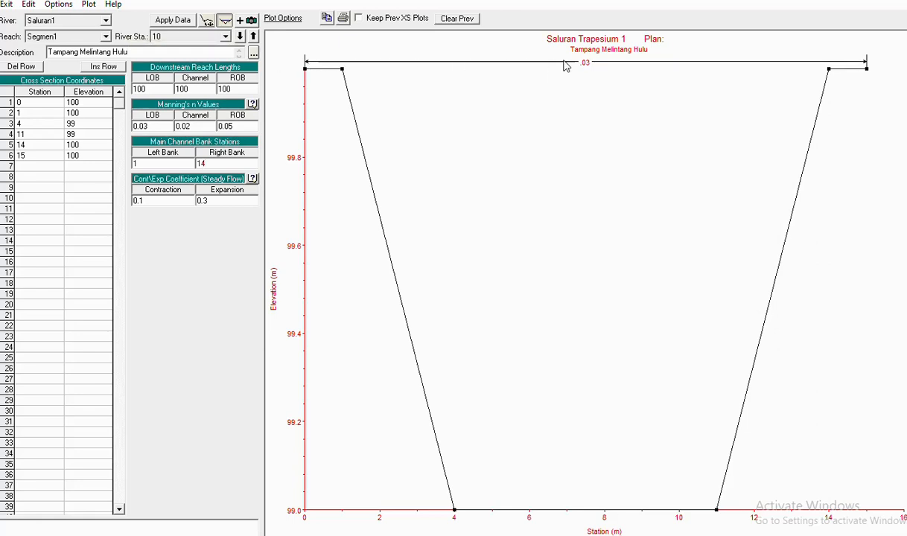
left_click(175, 20)
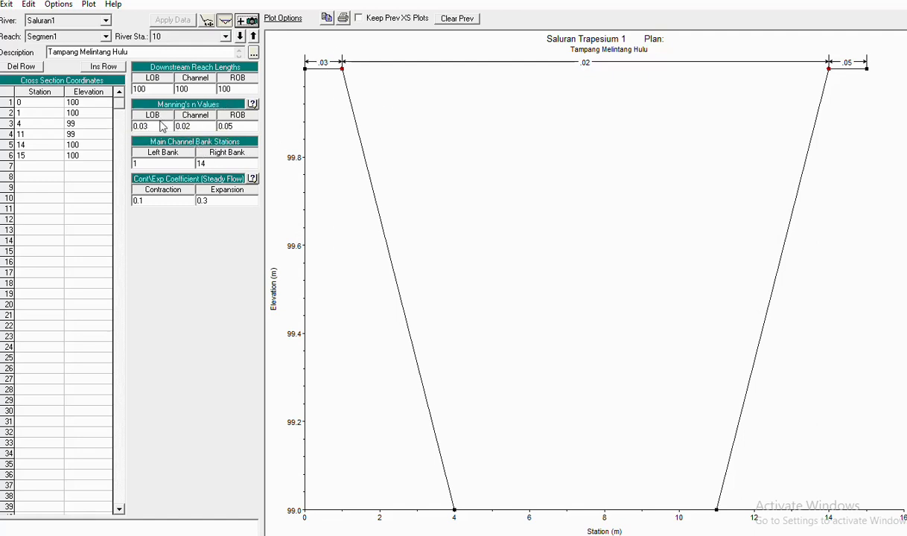
- Change the left and right overbank Manning's n from 0.03 to 0.02, matching the channel, and apply
left_click_drag(155, 126, 134, 124)
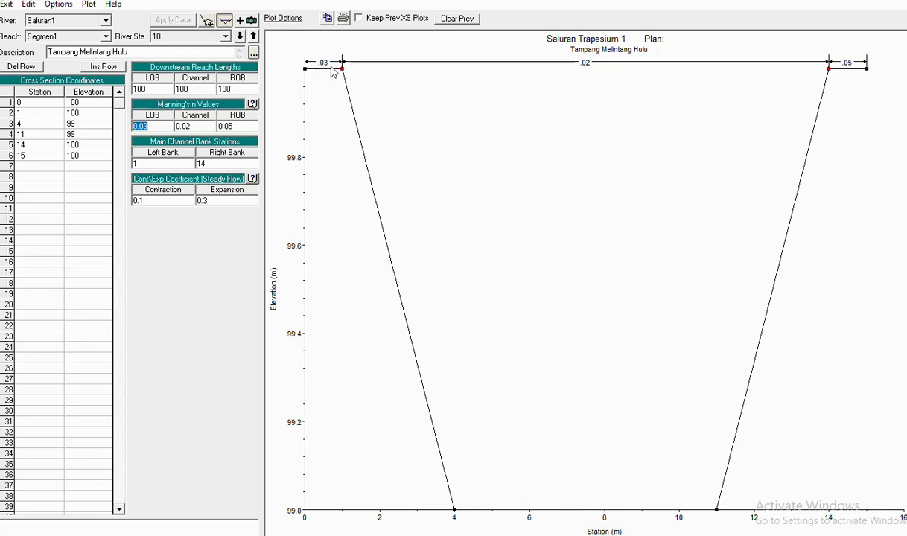
left_click_drag(192, 125, 174, 125)
left_click(246, 125)
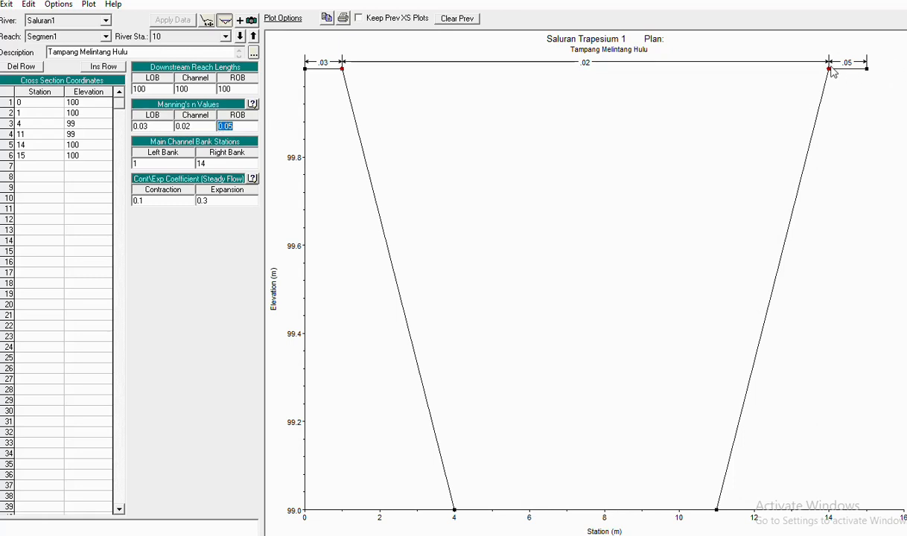
left_click(150, 125)
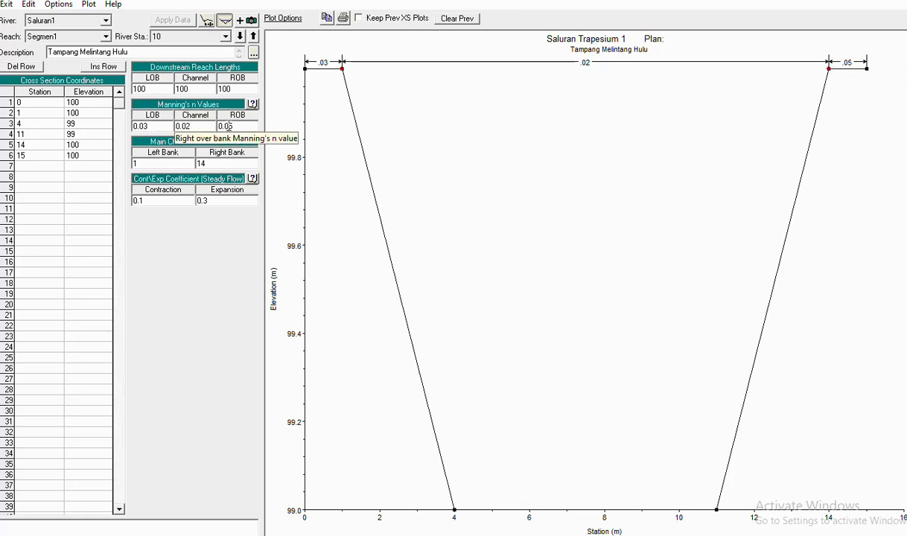
left_click_drag(228, 127, 242, 126)
type("2")
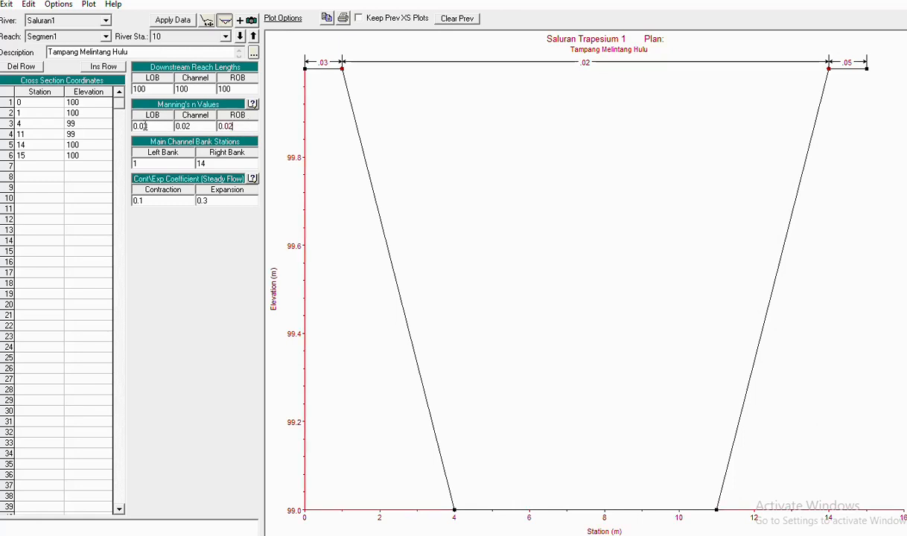
left_click_drag(146, 126, 157, 126)
type("2")
left_click(168, 162)
left_click(173, 21)
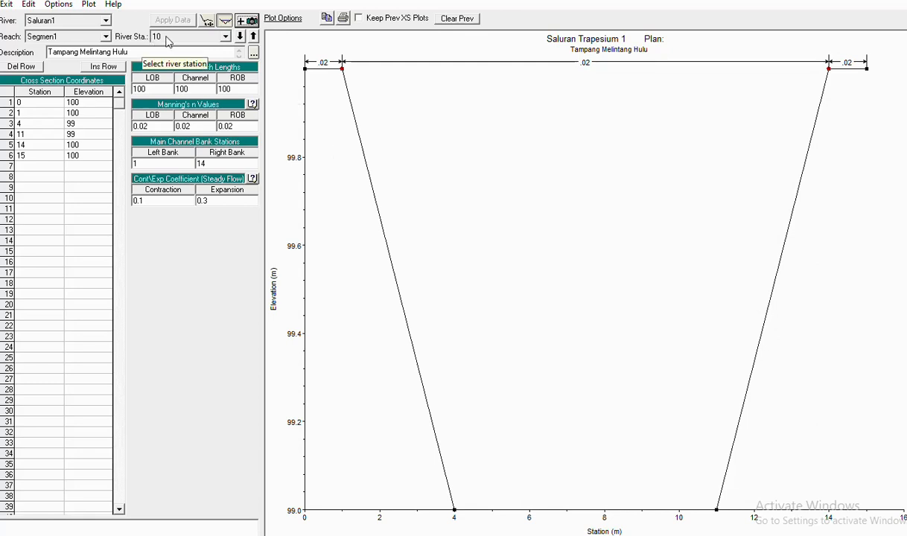
- Copy the current cross section 10 as new river station 9 using Options > Copy Current Cross Section
left_click(60, 5)
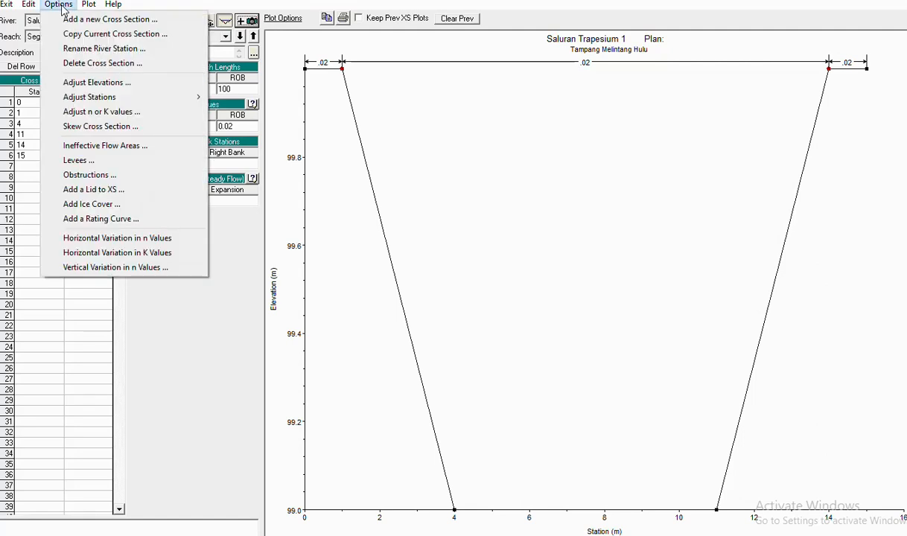
left_click(408, 141)
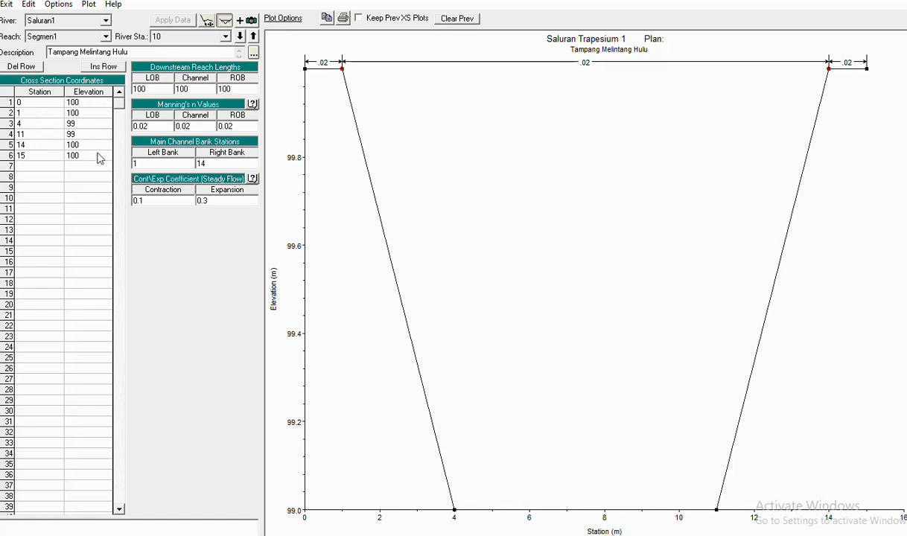
left_click(67, 6)
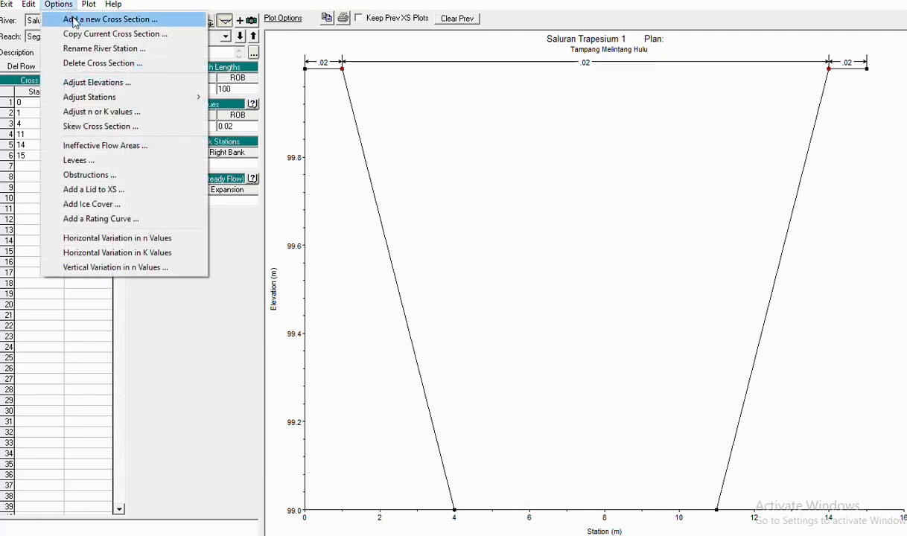
left_click(115, 36)
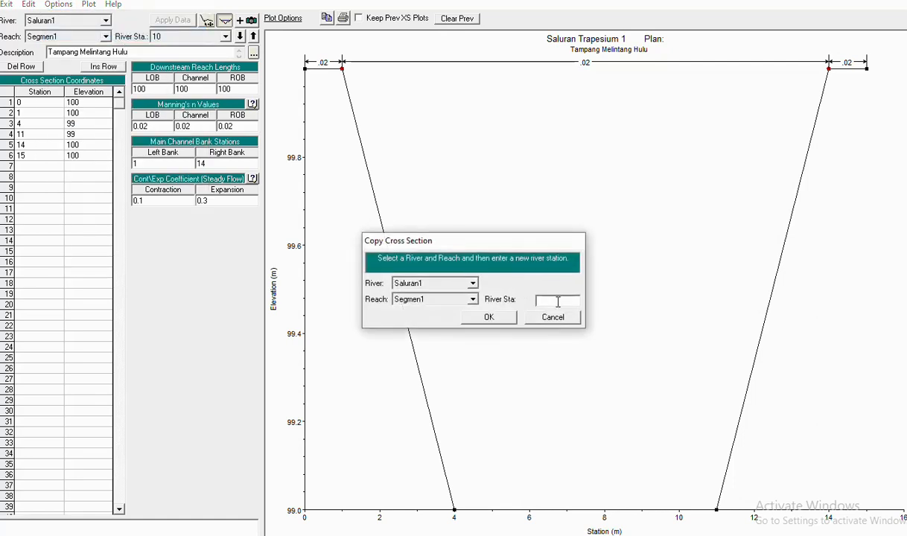
left_click(558, 302)
type("8")
key("BackSpace")
key("BackSpace")
left_click(489, 318)
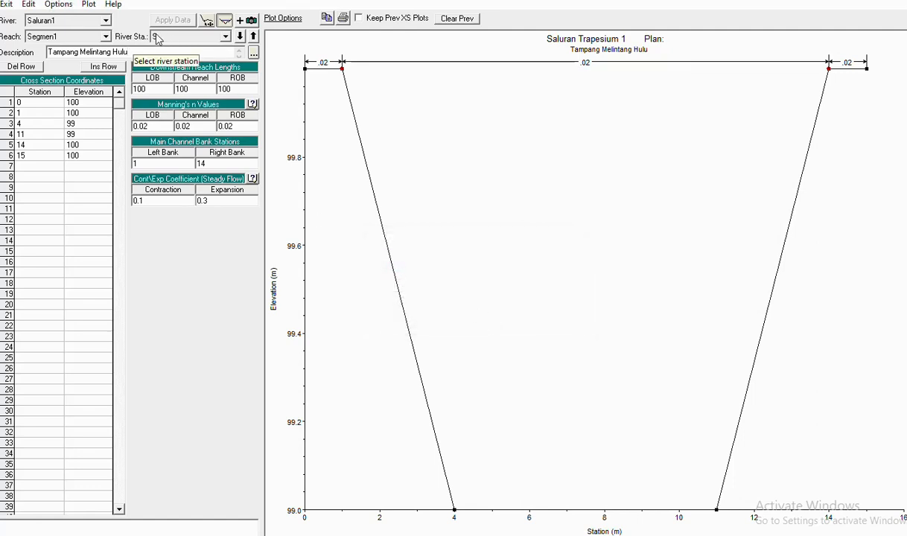
key("BackSpace")
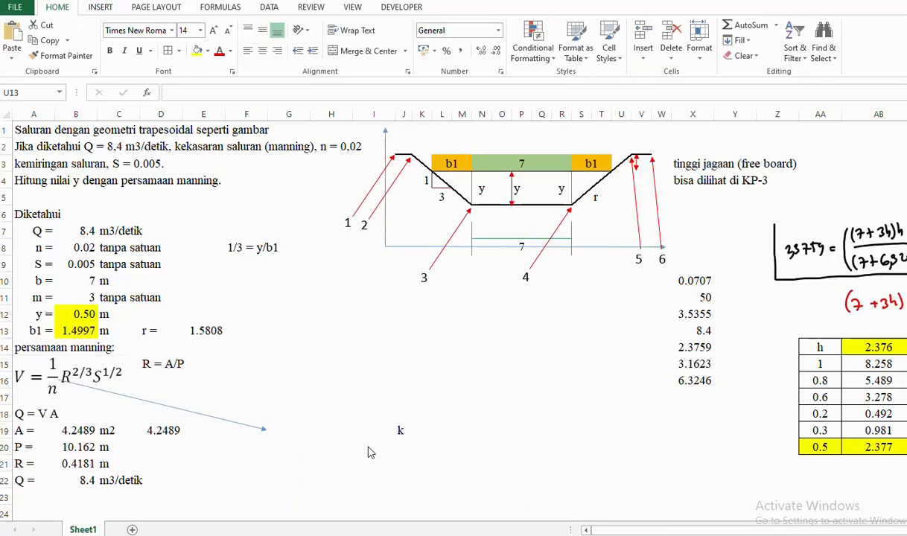
- Return to the Excel trapezoidal channel sheet (S = 0.005, Q = 8.4), leaving G12 empty and selecting H14
left_click(370, 452)
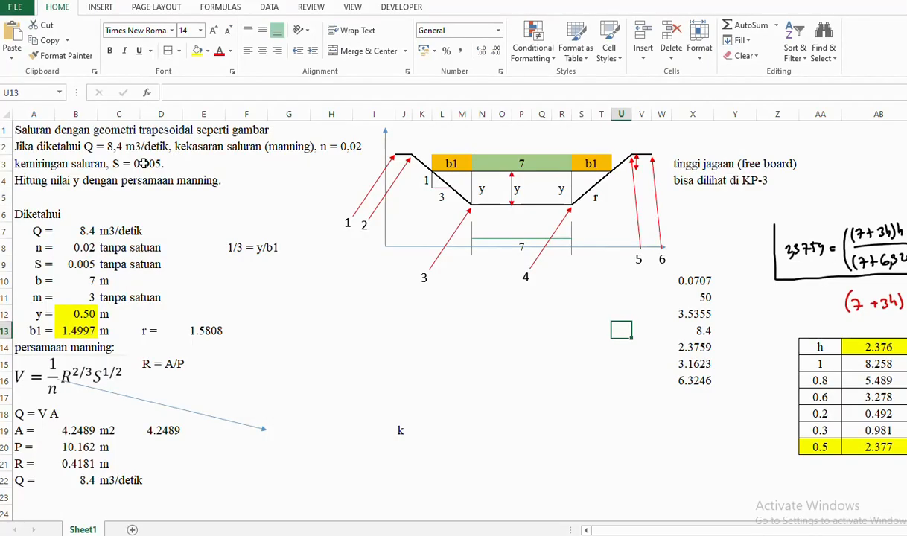
left_click_drag(117, 164, 158, 165)
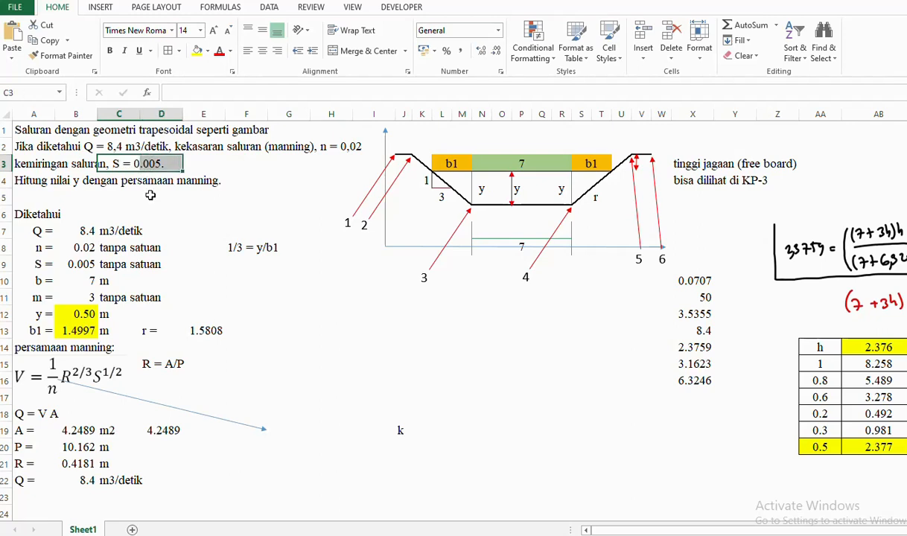
left_click(402, 330)
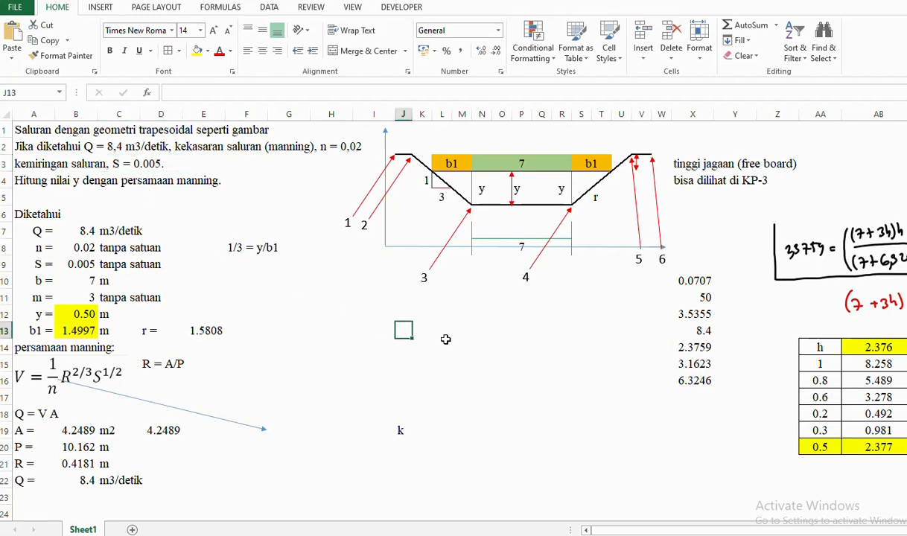
left_click(288, 315)
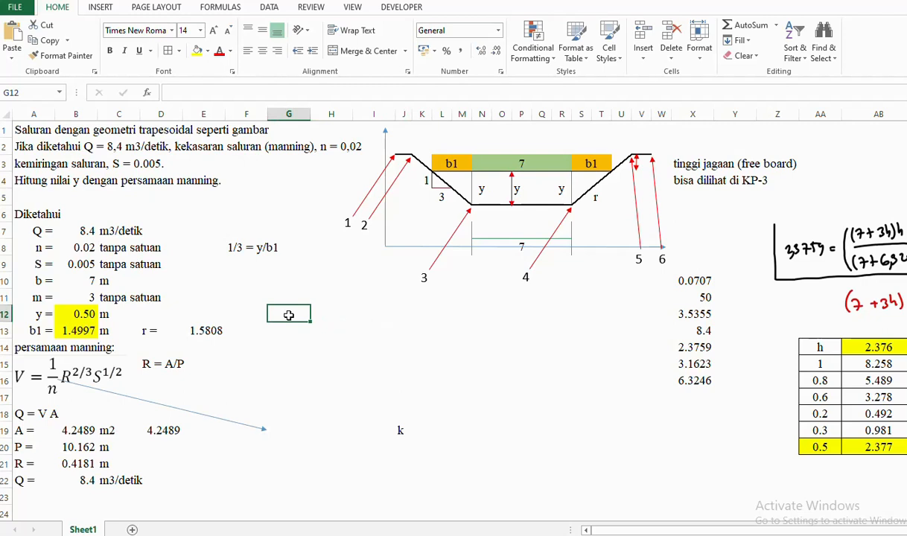
type("+")
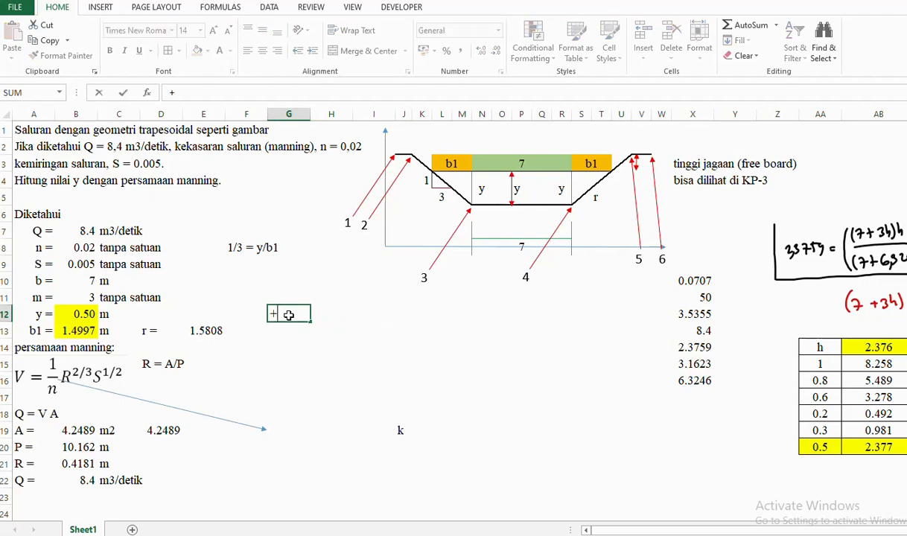
key("BackSpace")
type("=")
key("BackSpace")
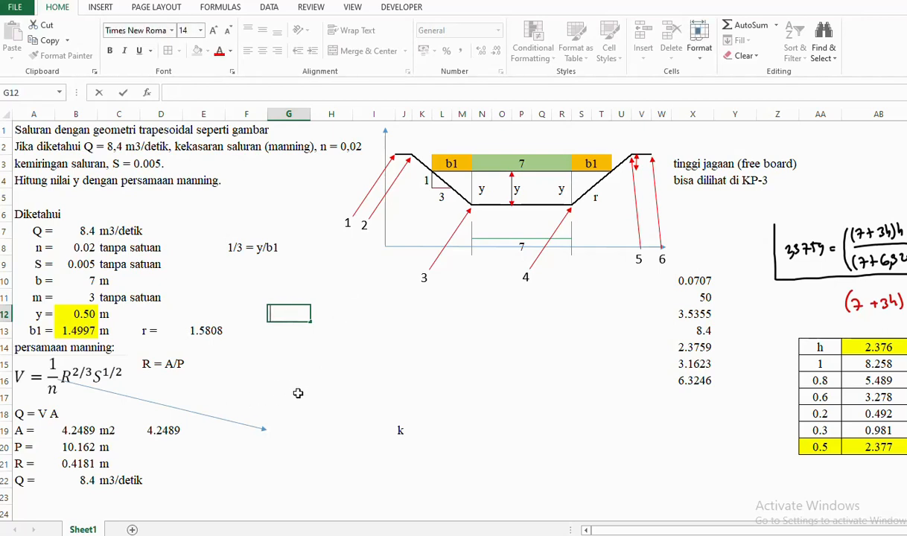
left_click(360, 365)
left_click(311, 350)
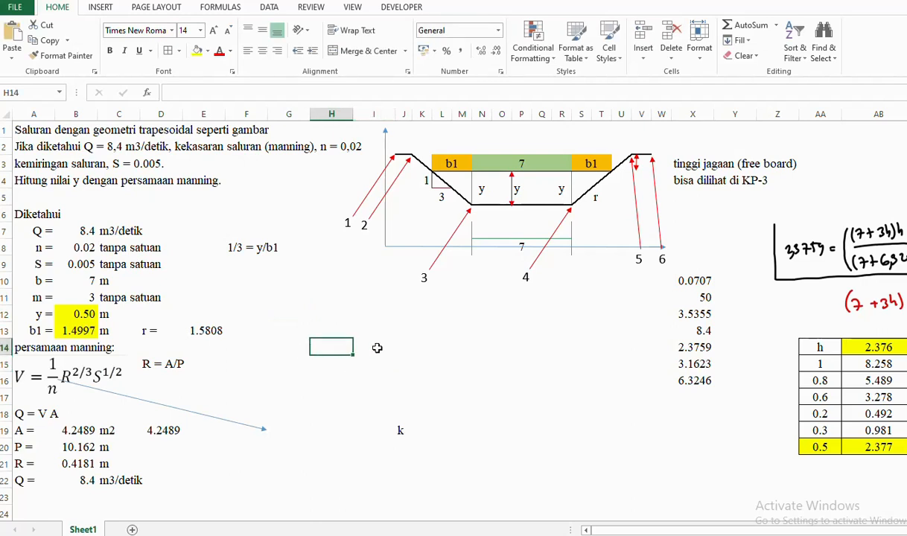
- Merge H14:T14 and give the merged cell a downward diagonal border
left_click_drag(320, 349, 602, 348)
right_click(553, 347)
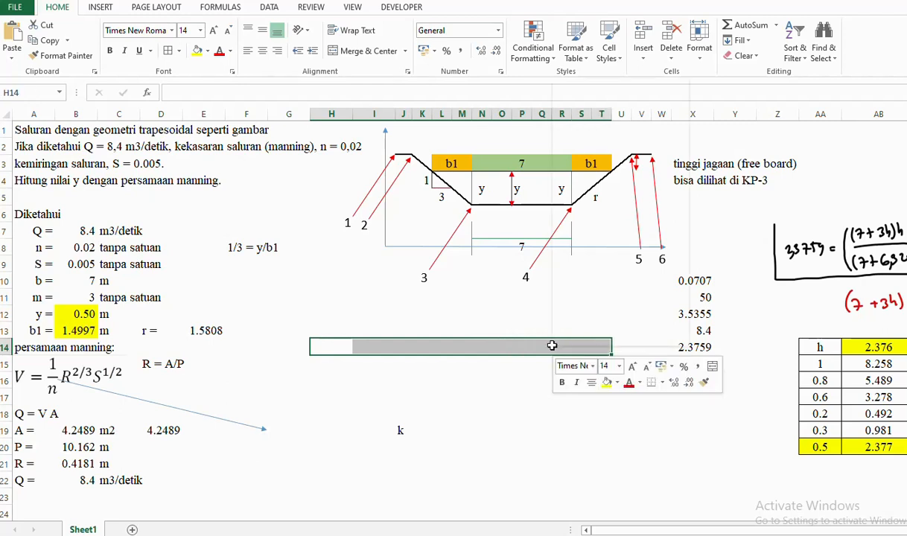
left_click(333, 58)
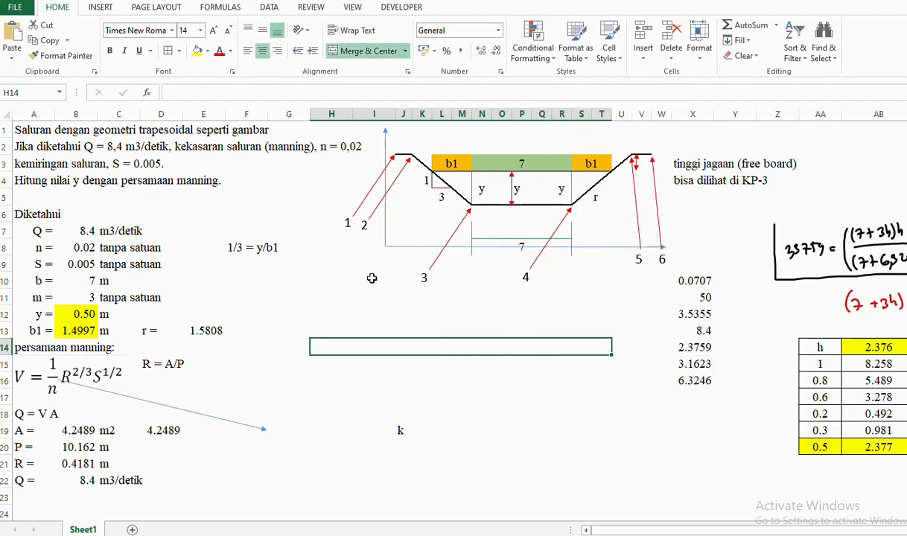
right_click(389, 347)
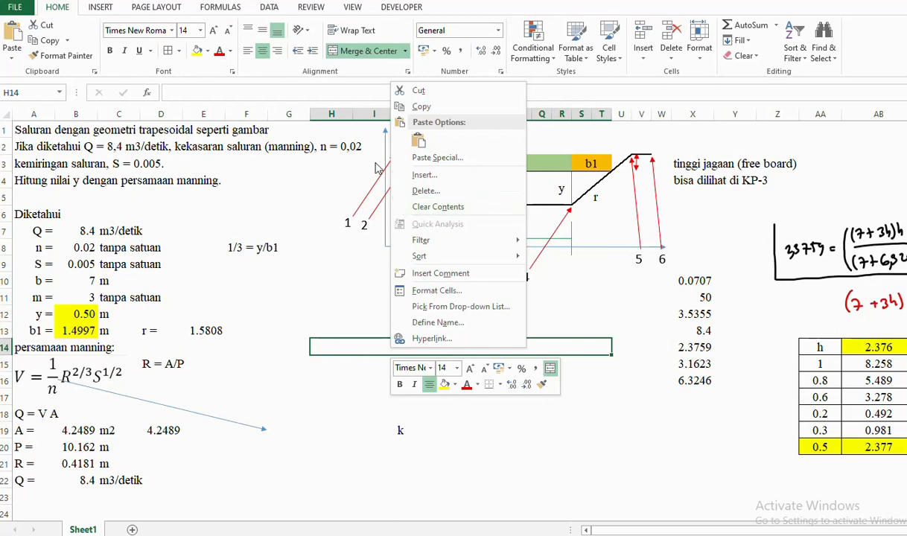
left_click(432, 290)
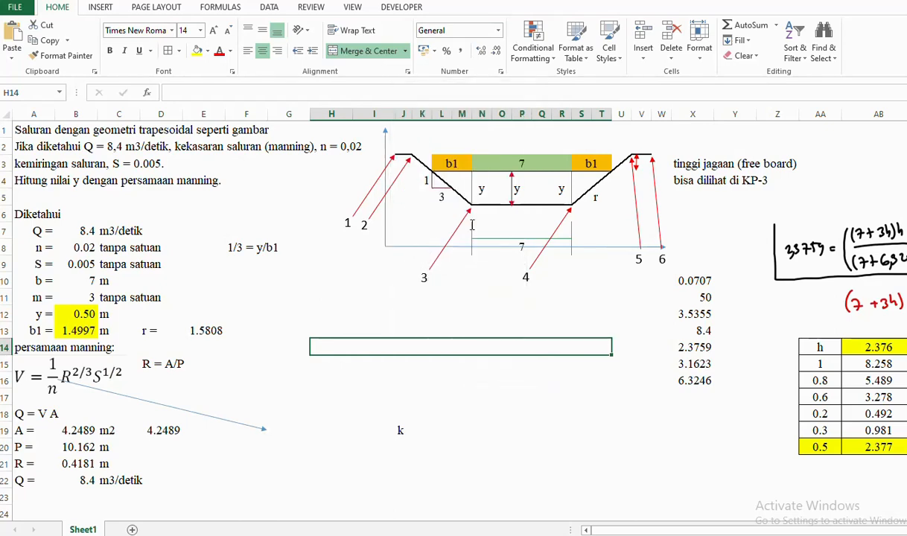
left_click(401, 158)
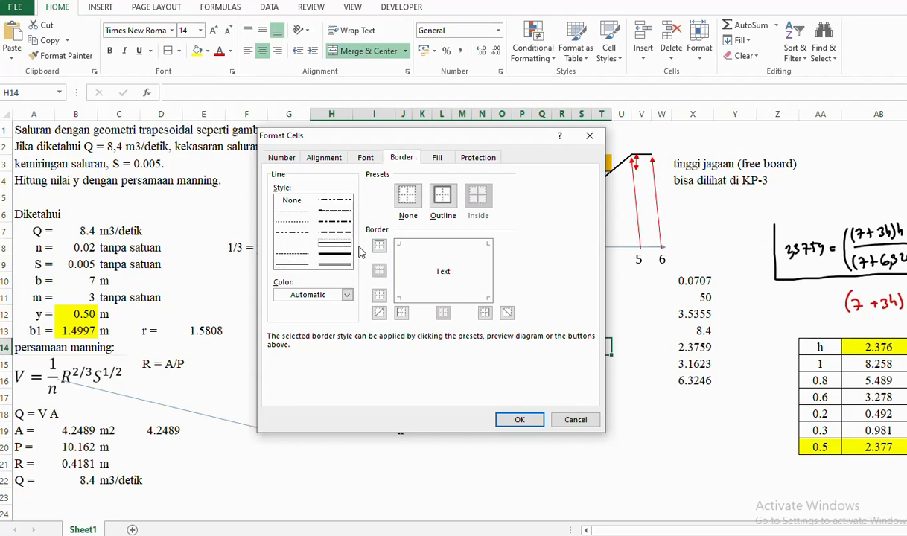
left_click(414, 256)
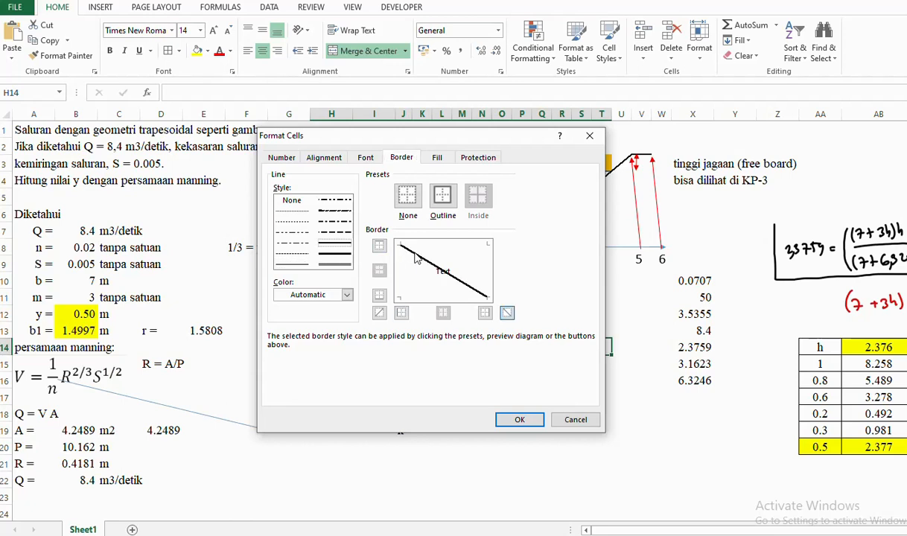
left_click(521, 420)
left_click(529, 446)
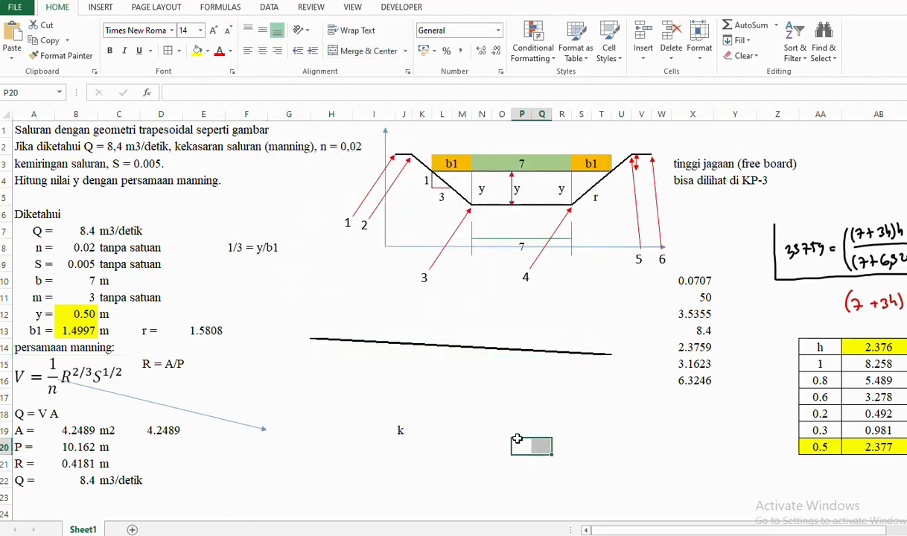
- Give the merged H14 cell red left and bottom borders
left_click(300, 327)
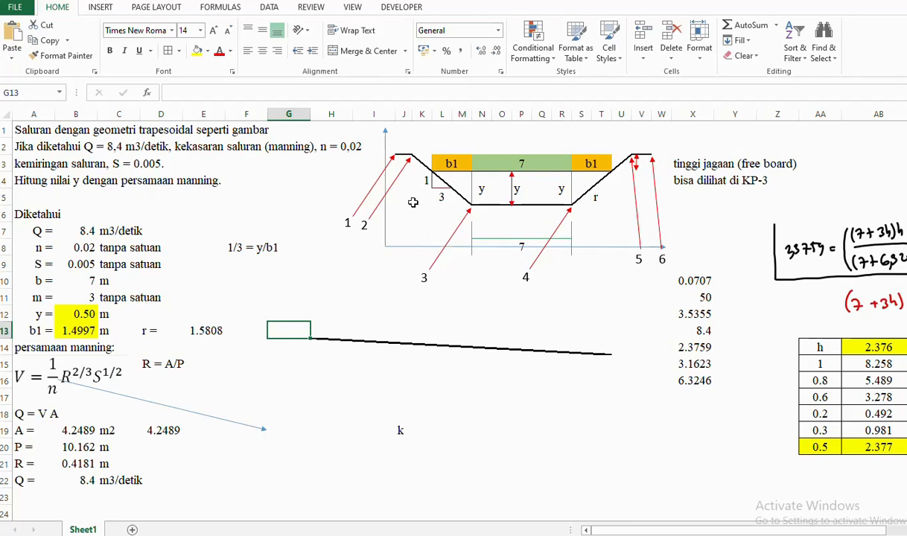
left_click(449, 240)
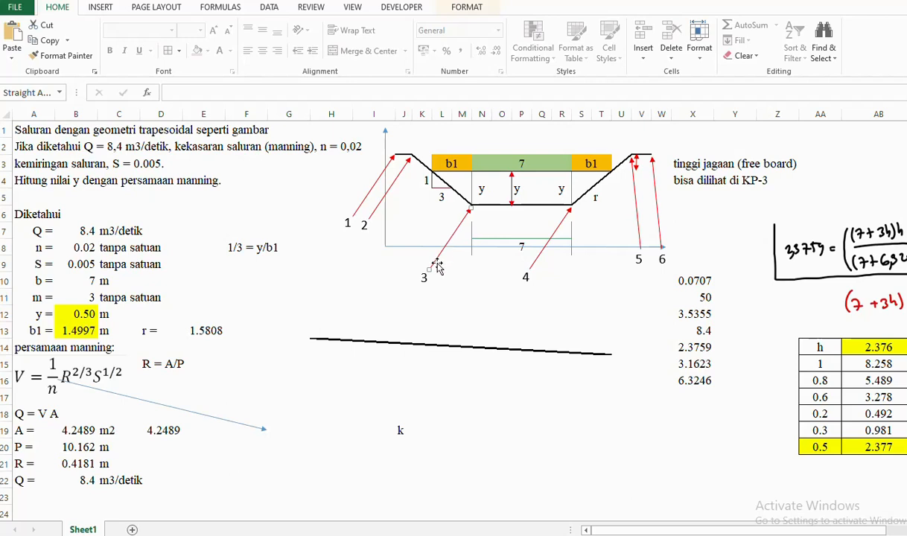
left_click(321, 345)
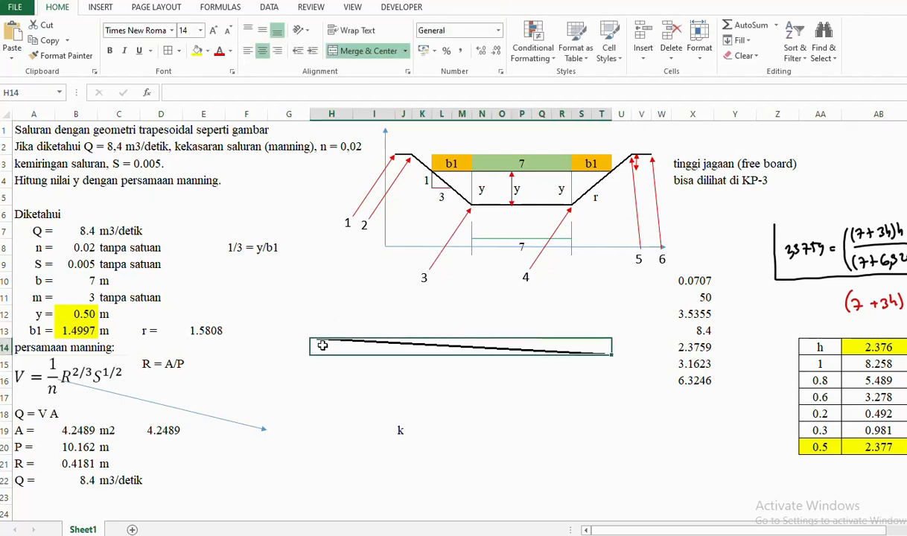
right_click(343, 330)
left_click(406, 290)
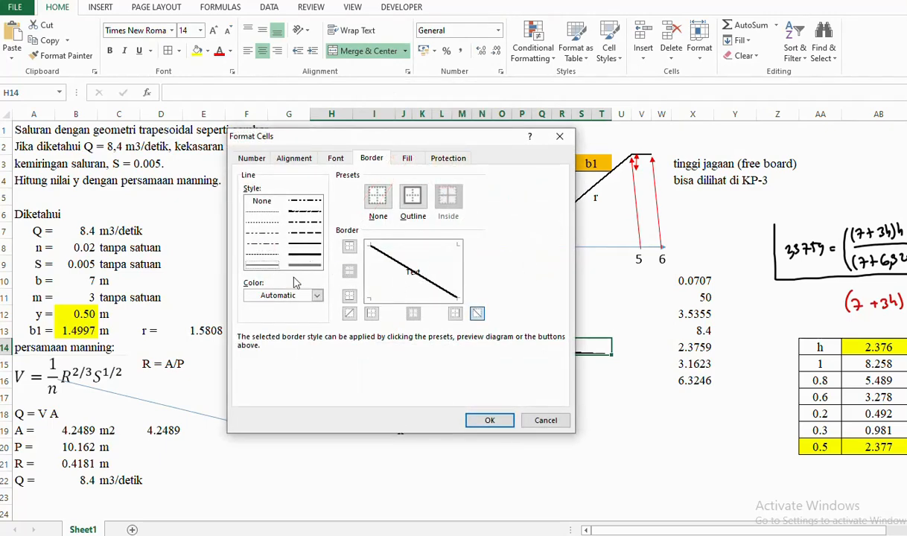
left_click(316, 296)
left_click(262, 416)
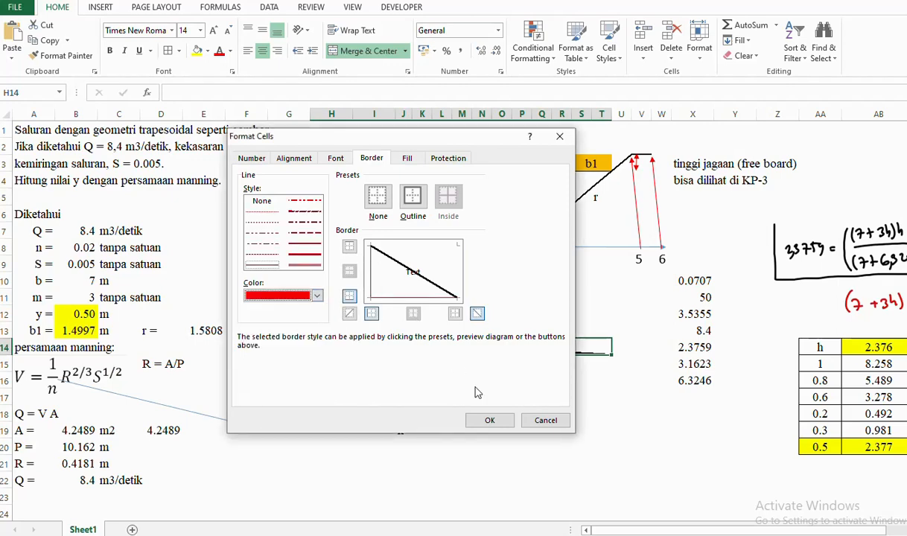
left_click(489, 420)
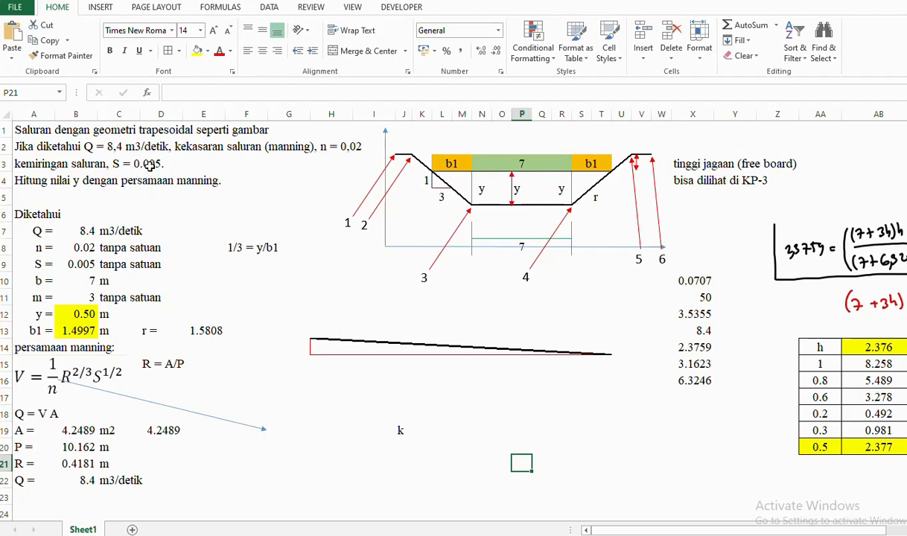
- Merge H15:T15 and label it with the 100 m length
left_click(418, 364)
left_click_drag(313, 364, 600, 364)
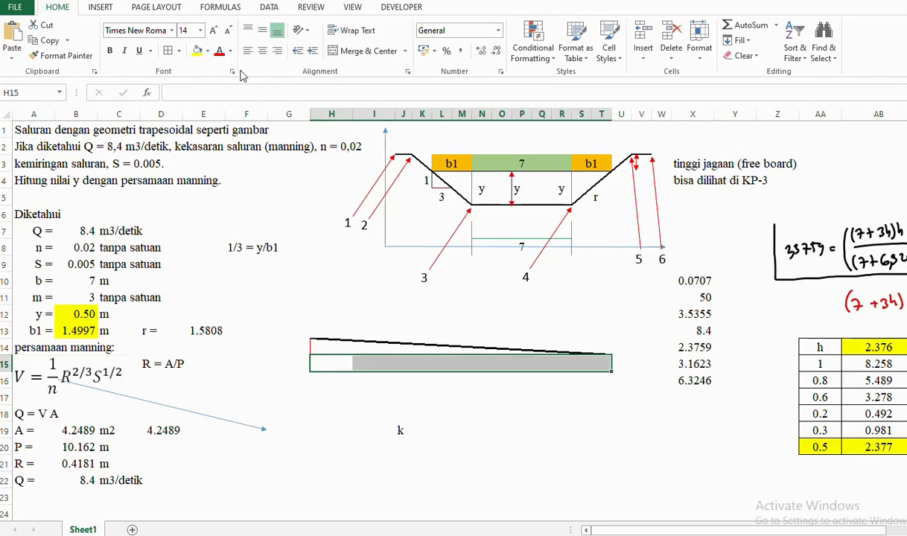
left_click(335, 54)
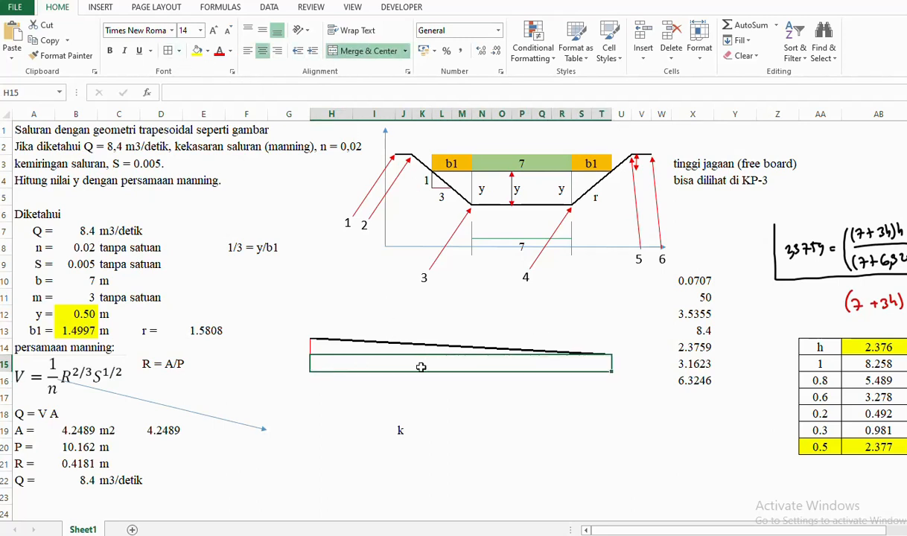
type("100")
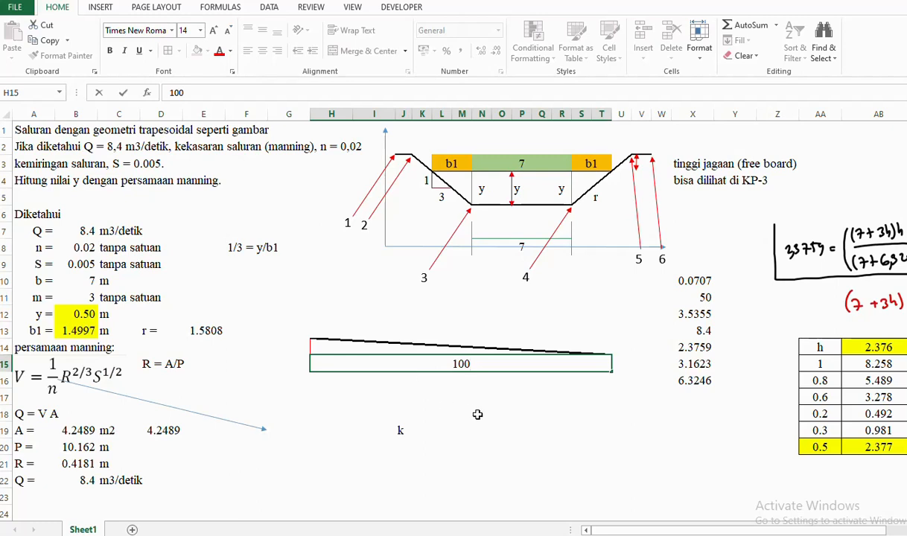
left_click(480, 415)
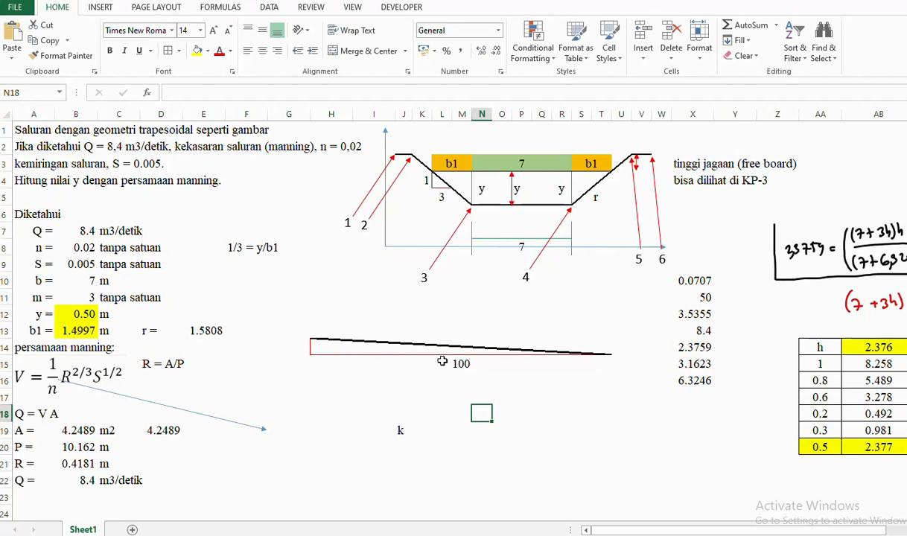
- Enter =H15*0.005 in G14 to show the 0.5 elevation drop
left_click(299, 349)
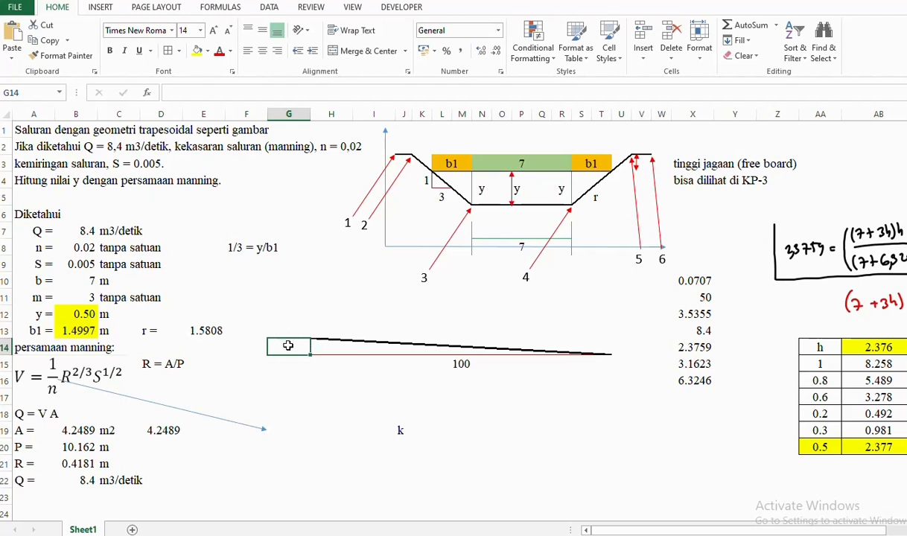
type("=")
left_click(463, 364)
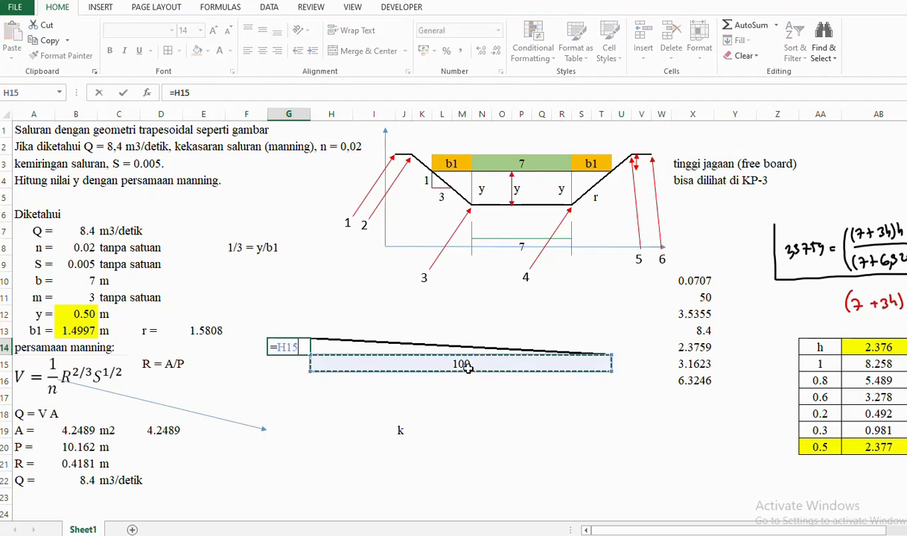
type("*")
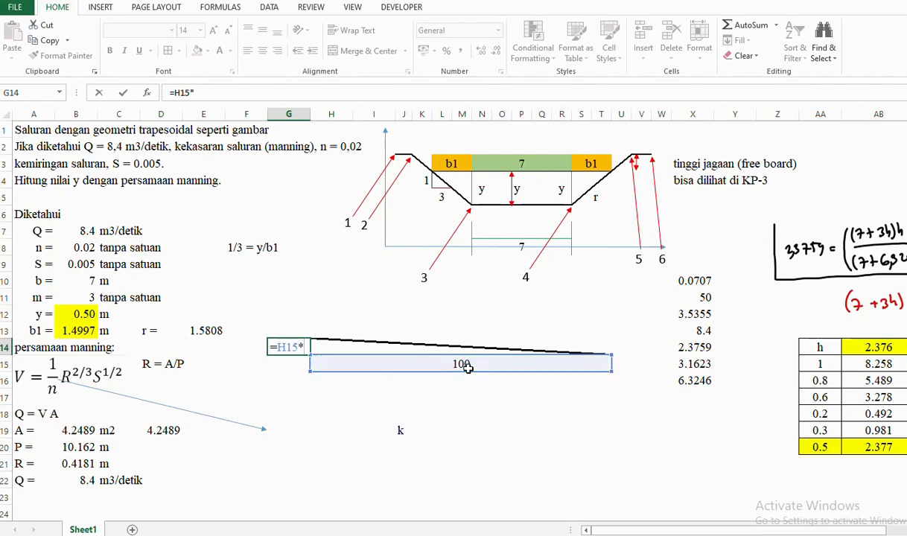
type("0.005")
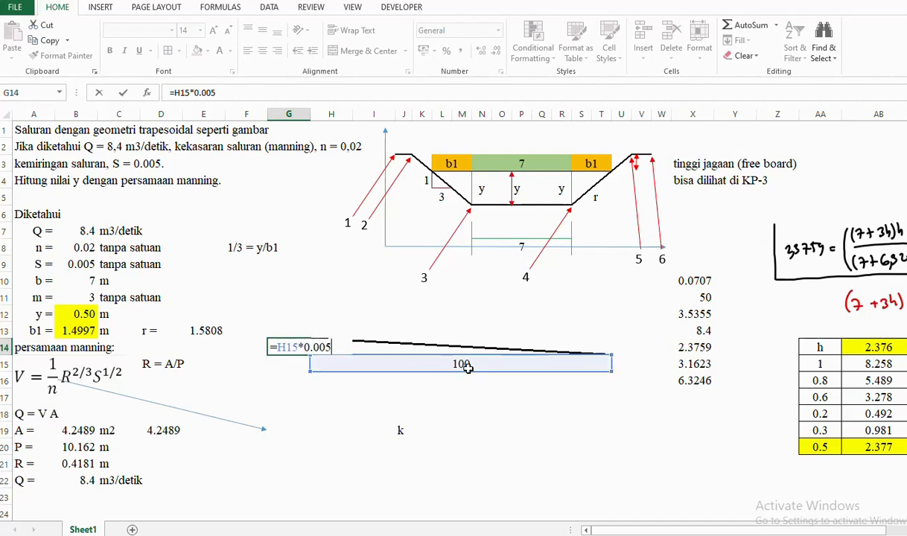
key("Return")
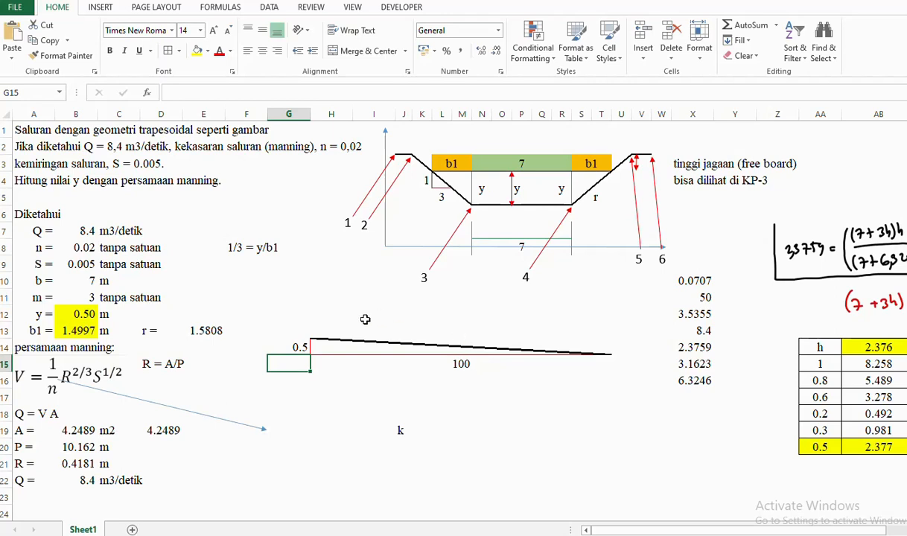
left_click(288, 345)
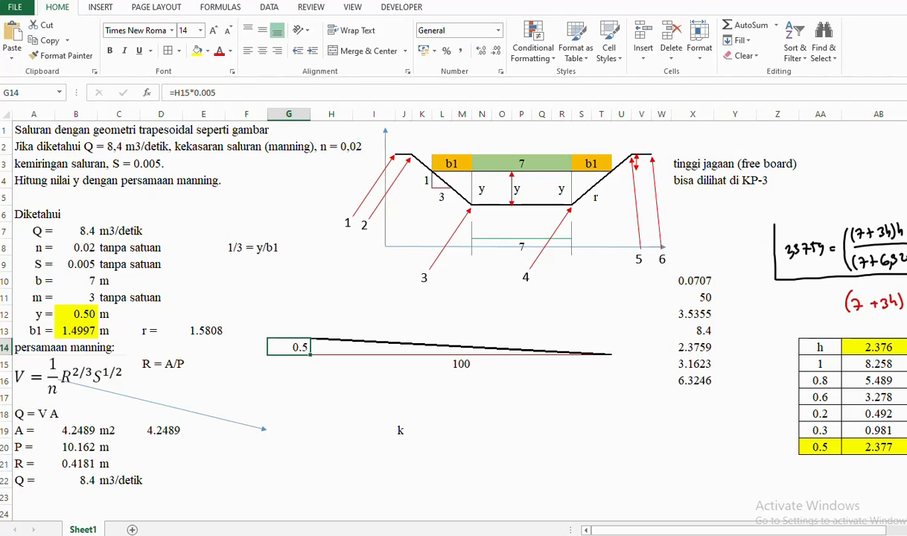
mouse_move(464, 535)
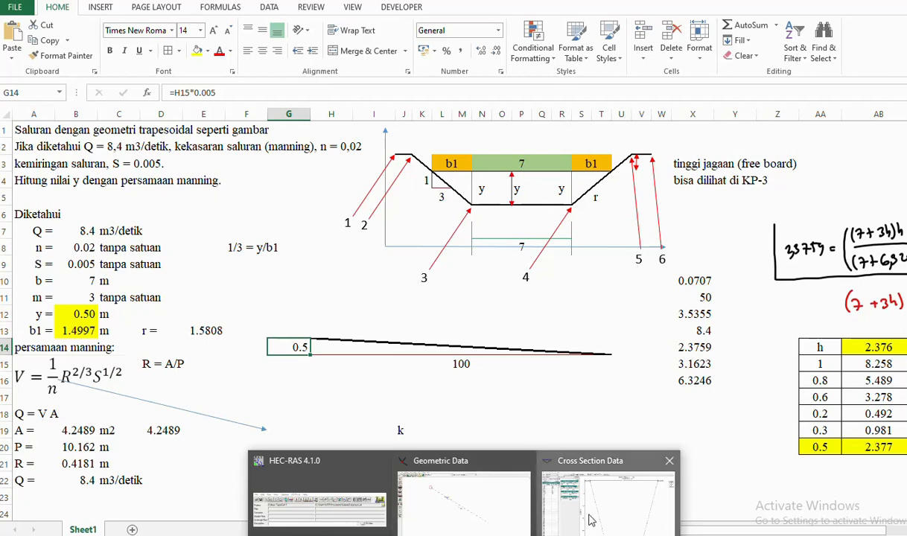
- In the Cross Section Data editor, set cross section 9's first three elevations to 99.5, 99.5 and 98.5
left_click(560, 497)
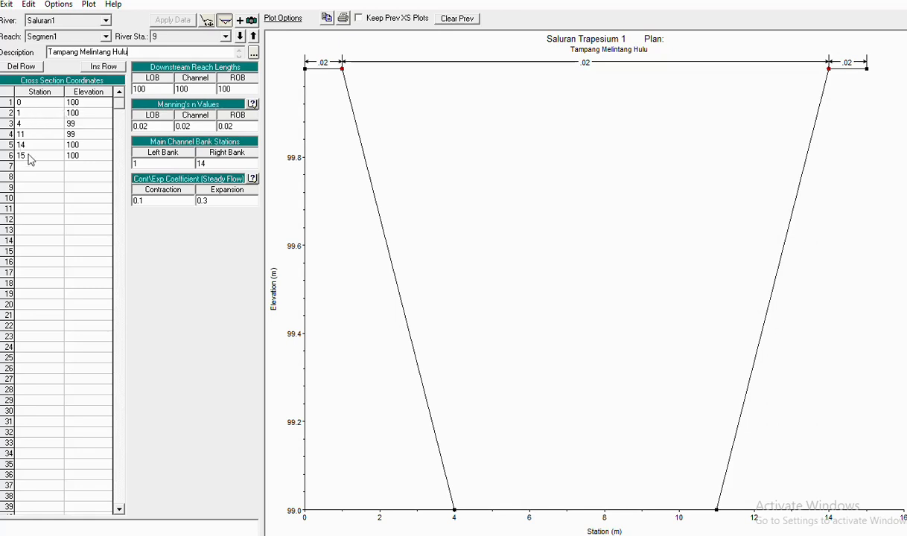
left_click(81, 102)
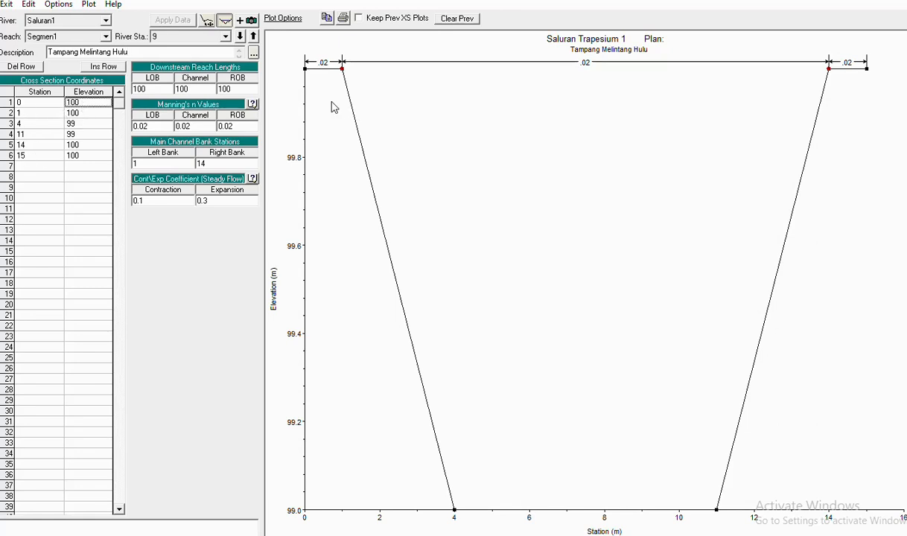
key("BackSpace")
key("BackSpace")
key("BackSpace")
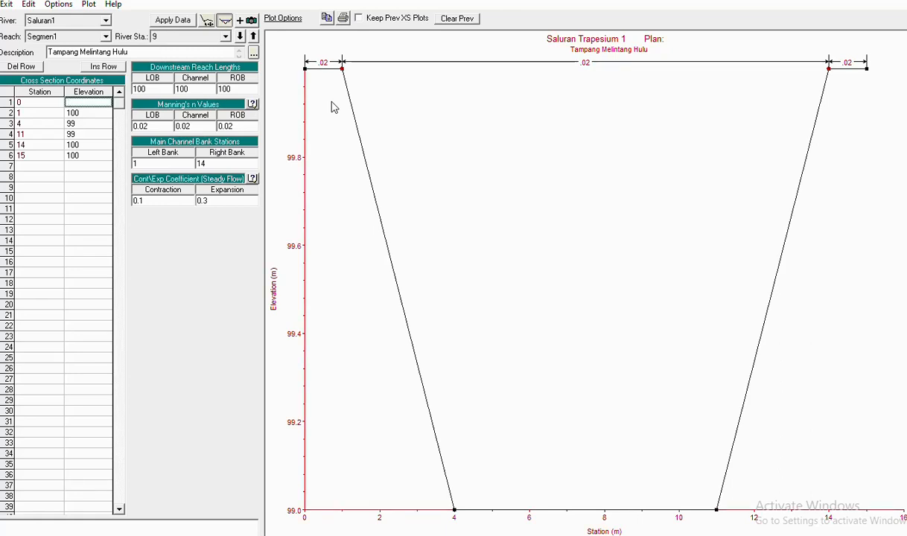
type("99.5")
key("Down")
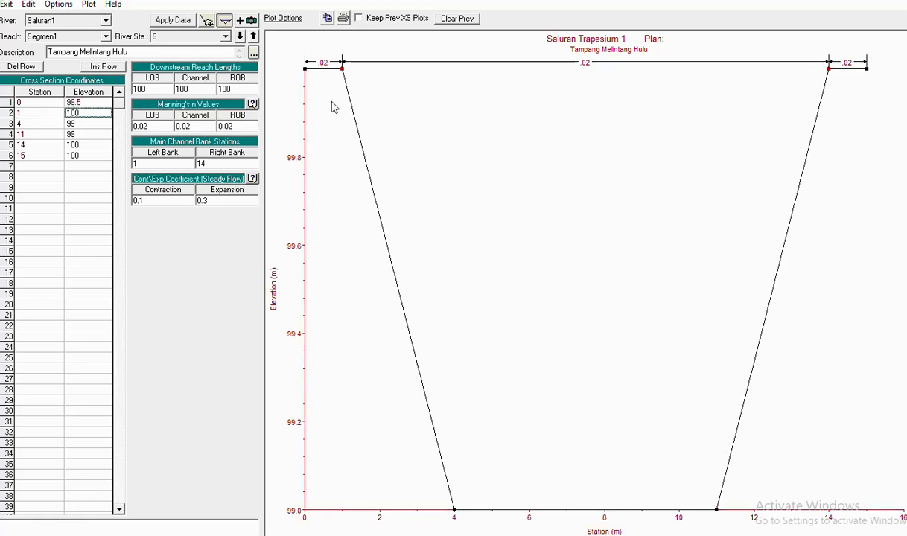
type("99")
key("BackSpace")
key("BackSpace")
key("BackSpace")
key("BackSpace")
key("BackSpace")
type("99.5")
left_click(87, 125)
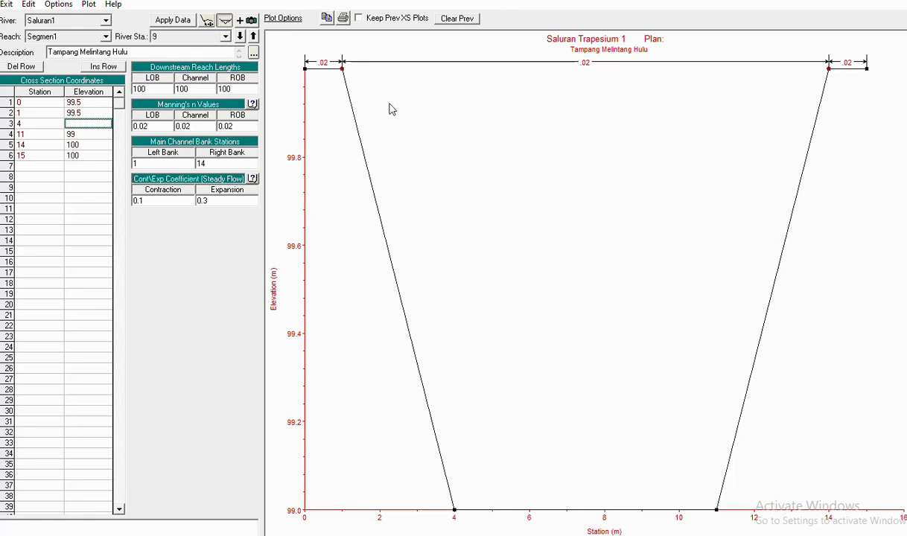
type("98.5")
- Set the remaining elevations in rows 4–6 to 98.5, 99.5 and 99.5
left_click(86, 134)
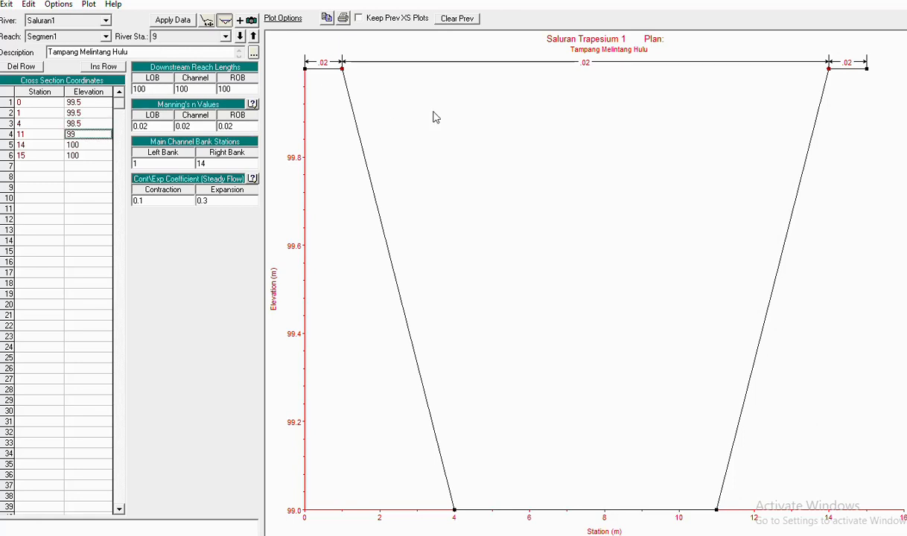
key("BackSpace")
type("8.5")
key("Return")
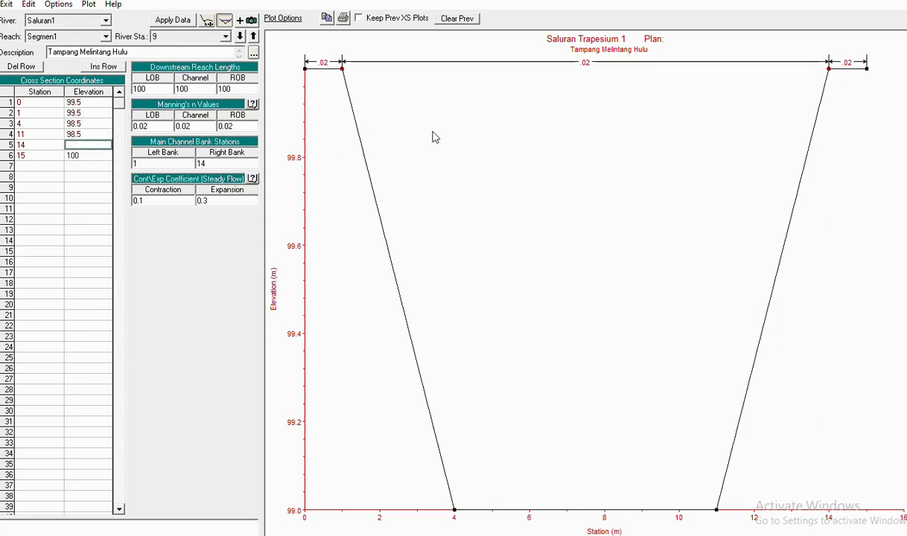
type("99.5")
left_click(95, 153)
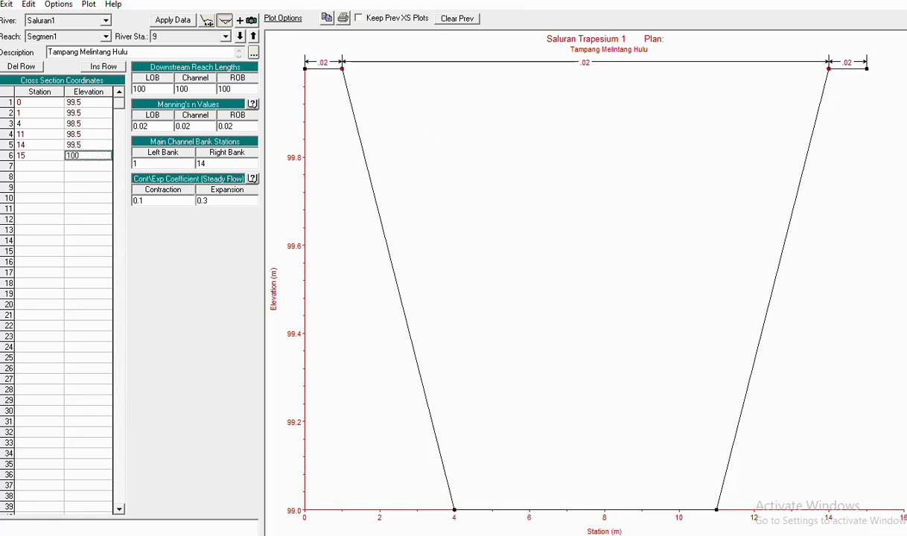
key("BackSpace")
key("BackSpace")
key("BackSpace")
type("99.5")
- Apply the lowered elevations to cross section 9 and compare it against station 10
left_click(166, 21)
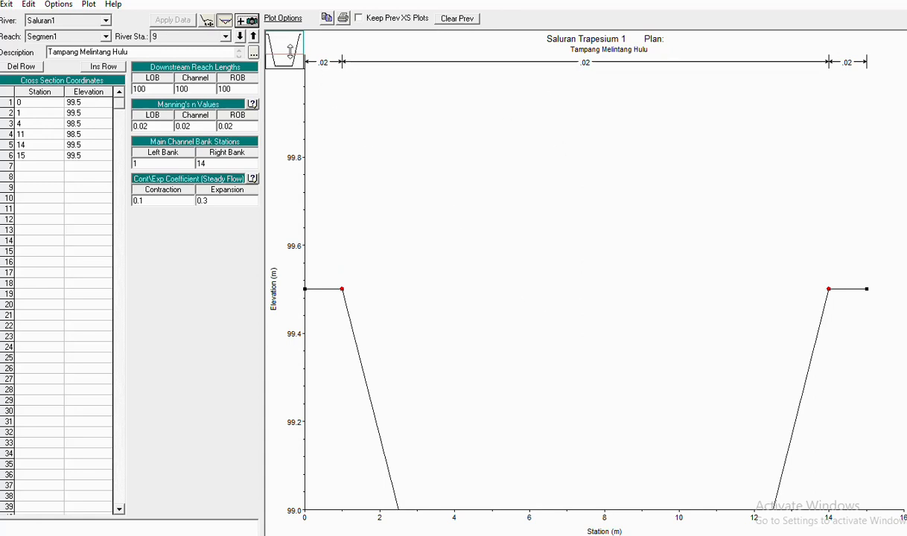
left_click_drag(291, 49, 290, 67)
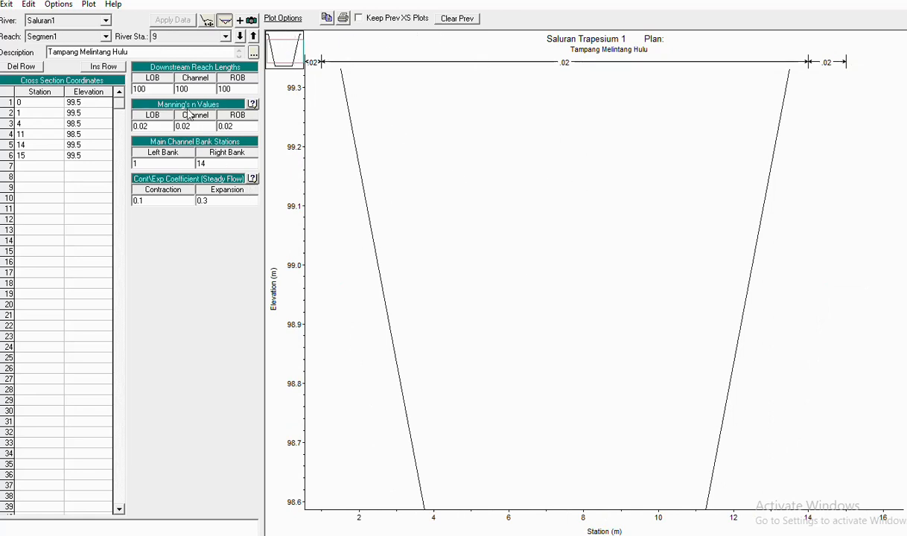
left_click(225, 36)
left_click(199, 53)
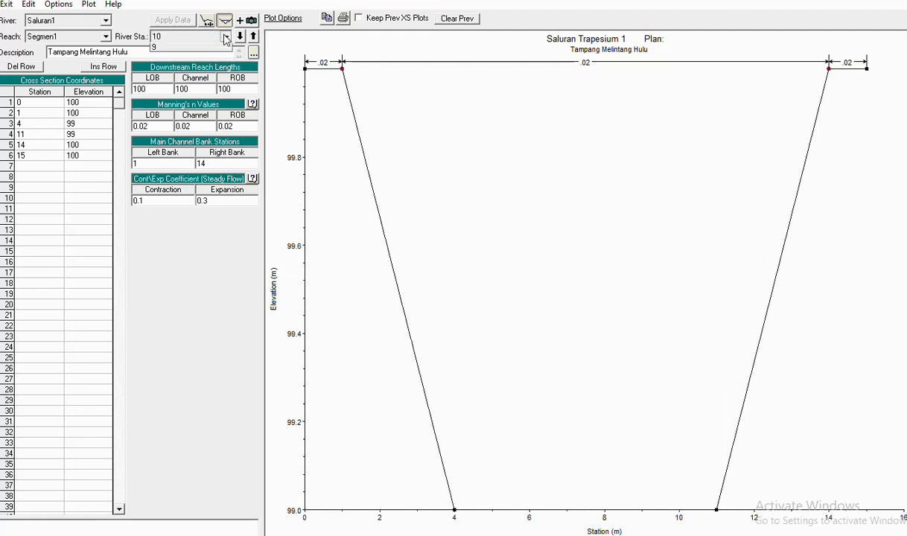
left_click(221, 36)
left_click(179, 57)
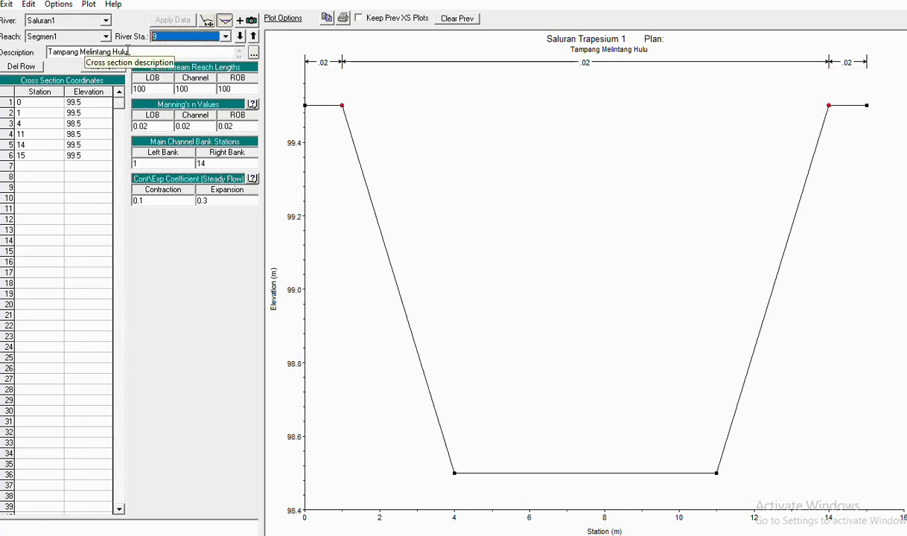
- Change the description to 'Tampang Melintang Hilir', apply it, and close the cross-section editor
left_click(170, 52)
key("BackSpace")
key("BackSpace")
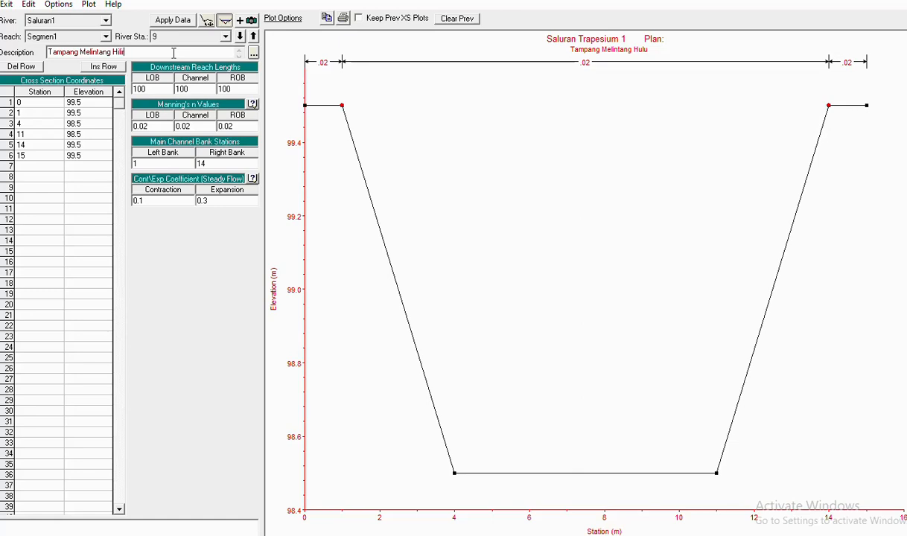
type("ilir")
left_click(172, 20)
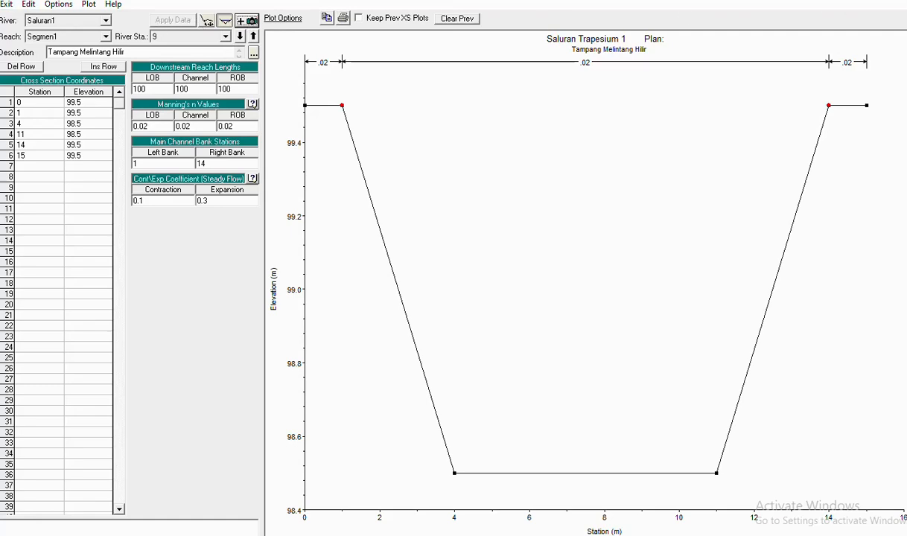
left_click(901, 1)
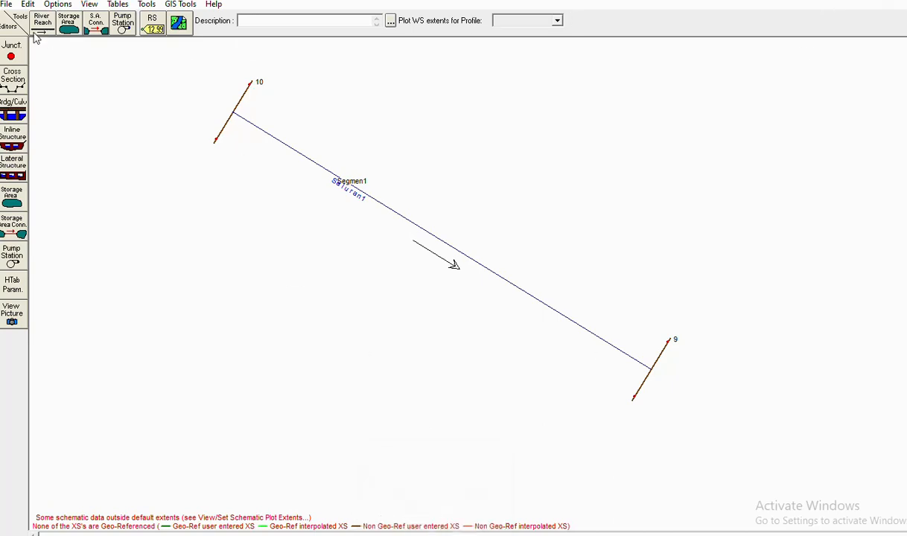
- Save the channel geometry data under the new title 'trapesium'
left_click(6, 4)
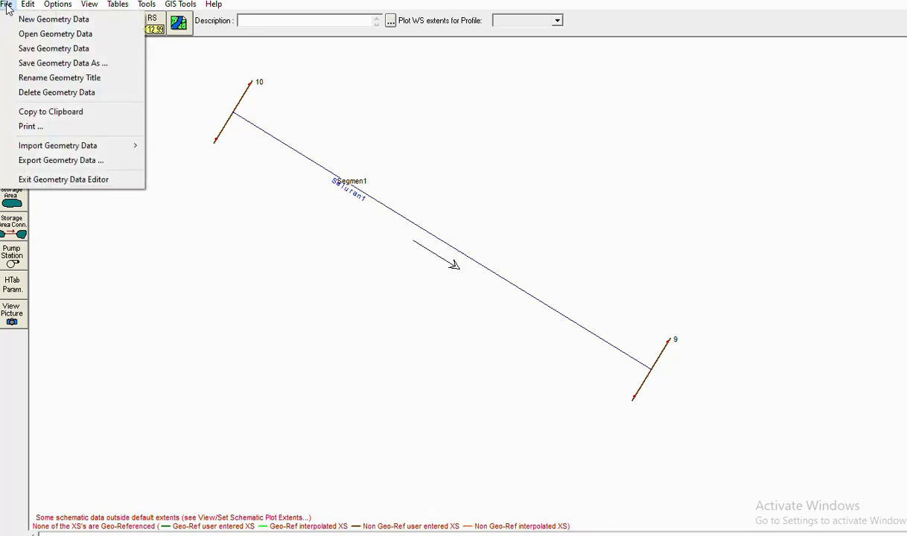
left_click(47, 54)
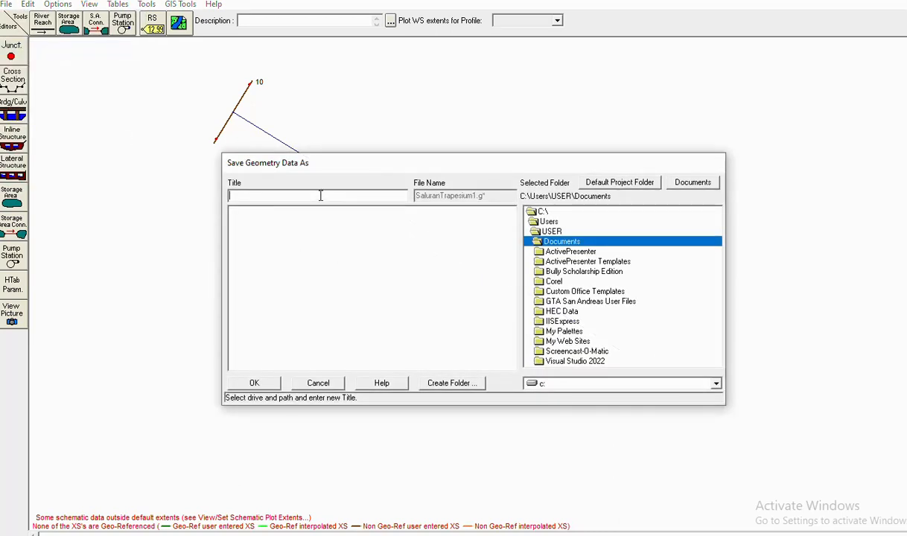
type("trapesium1")
left_click(253, 381)
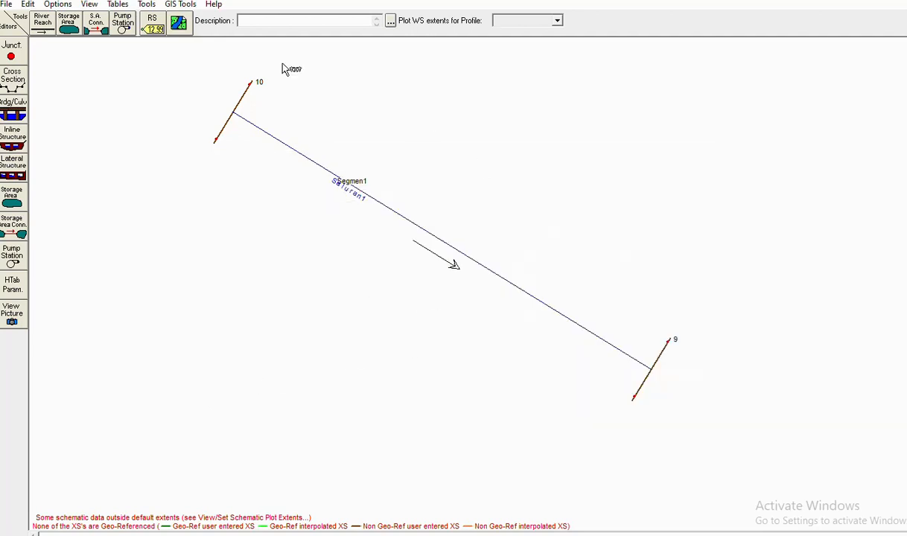
- Close the geometry editor and open the Steady Flow Data editor from the main window
left_click(902, 1)
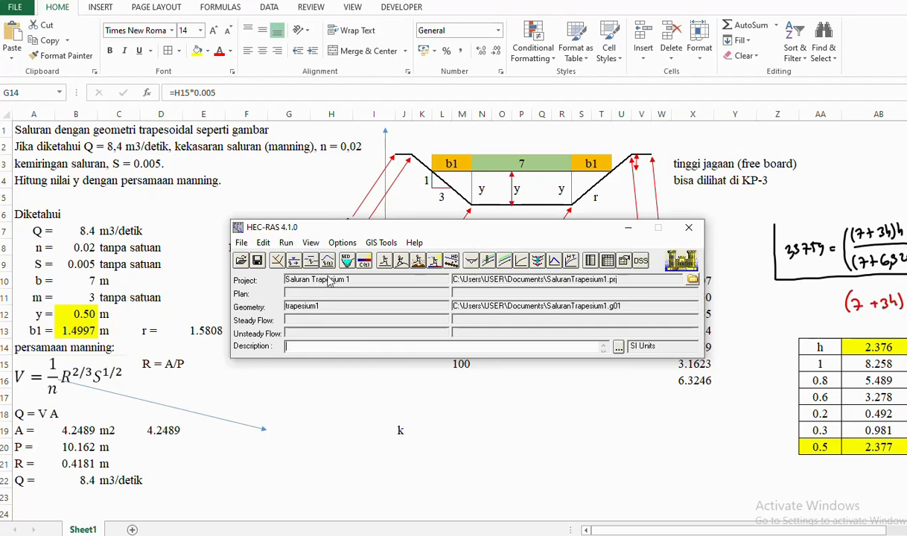
left_click(263, 243)
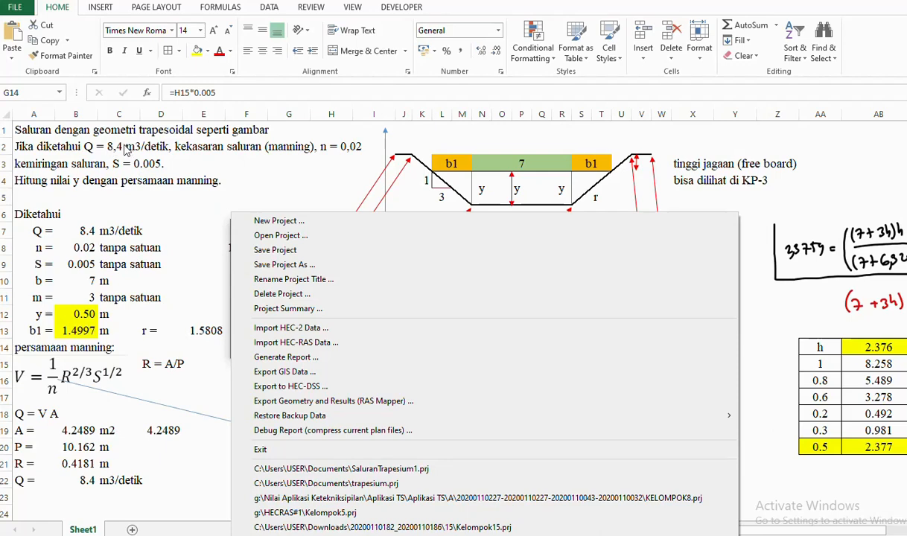
left_click(307, 175)
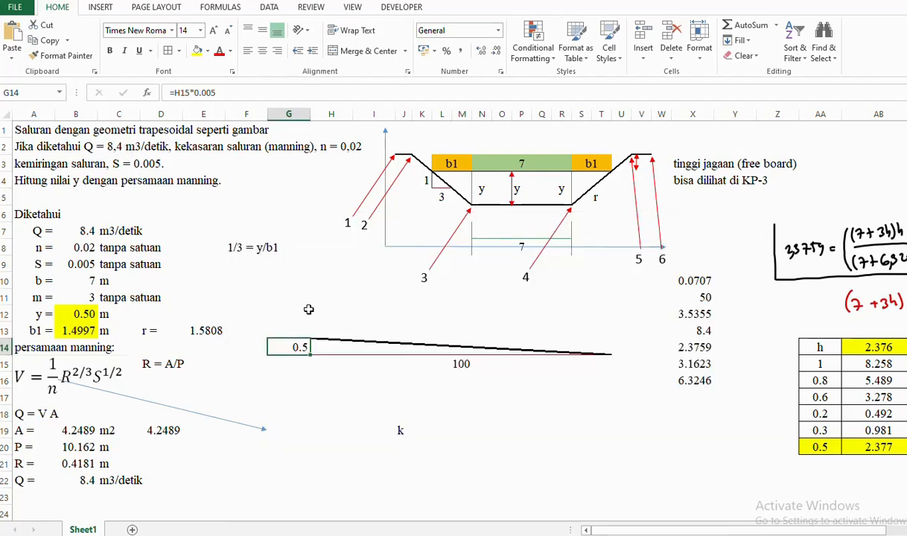
key("alt+Tab")
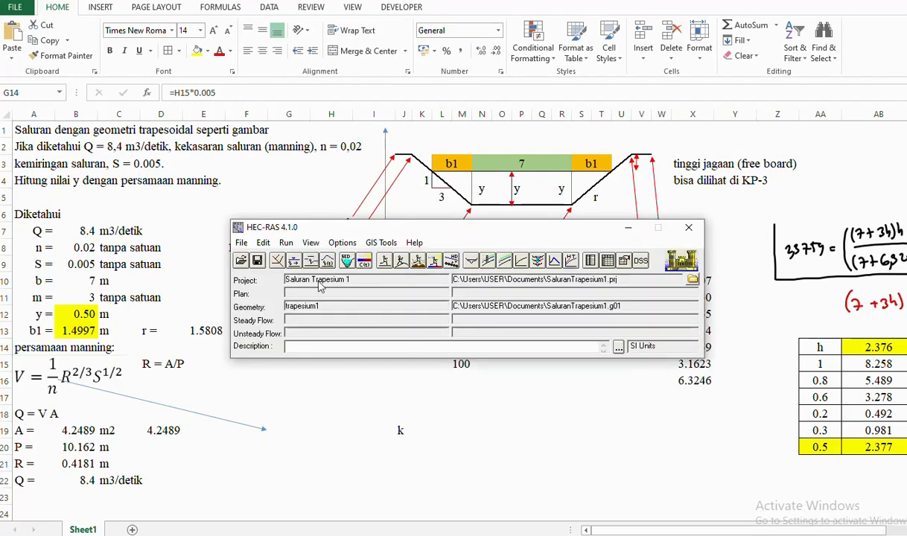
left_click(263, 243)
left_click(281, 277)
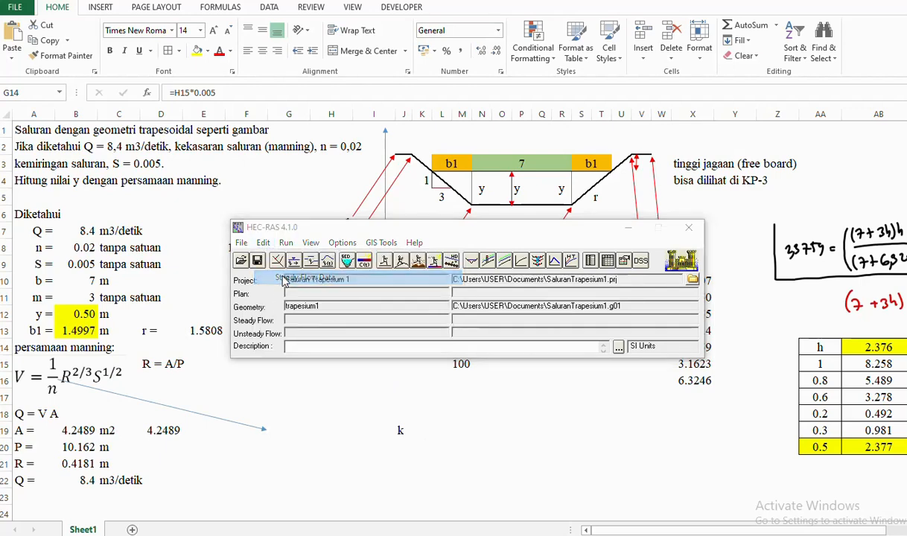
- Maximize the flow editor and enter 8.4 as the PF 1 flow at river station 10
left_click(646, 173)
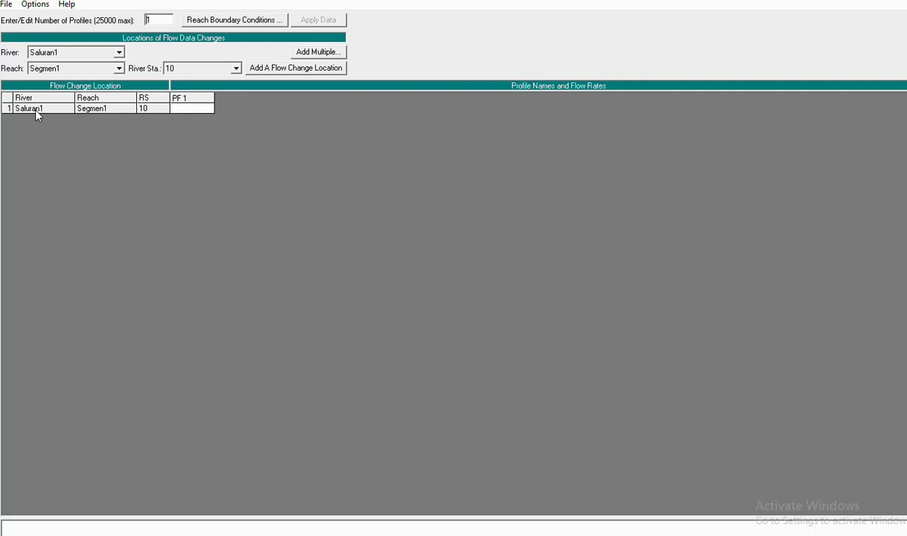
left_click(185, 112)
type("8.4")
- Set the downstream reach boundary to Normal Depth with slope 0.005
left_click(215, 24)
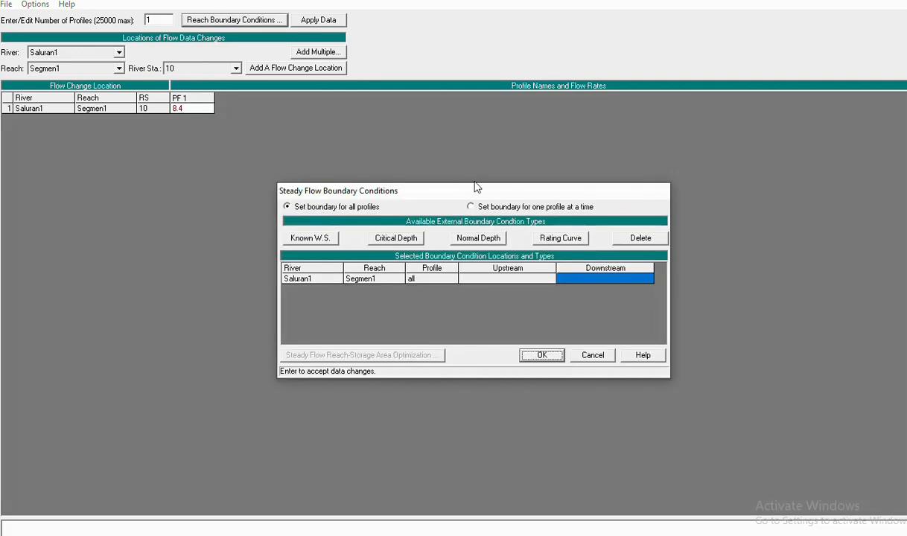
left_click(508, 276)
left_click(573, 278)
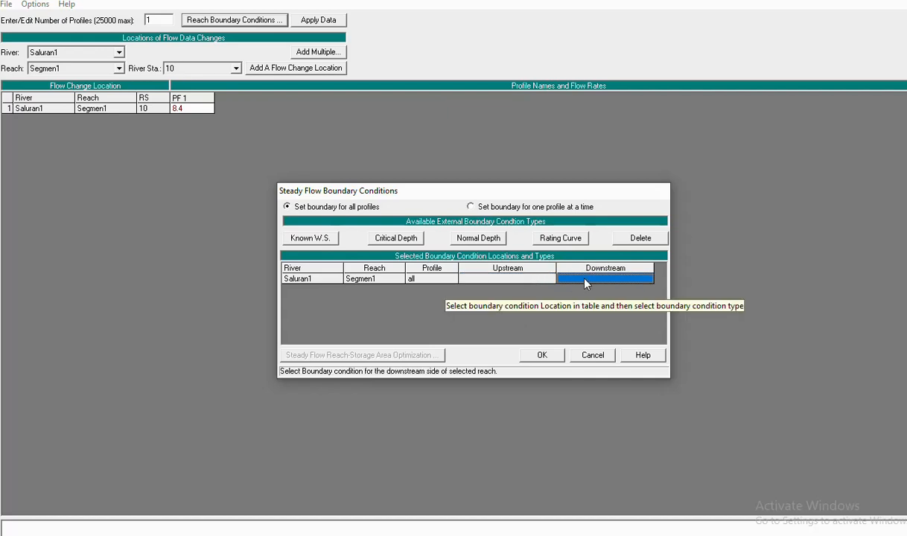
left_click(469, 243)
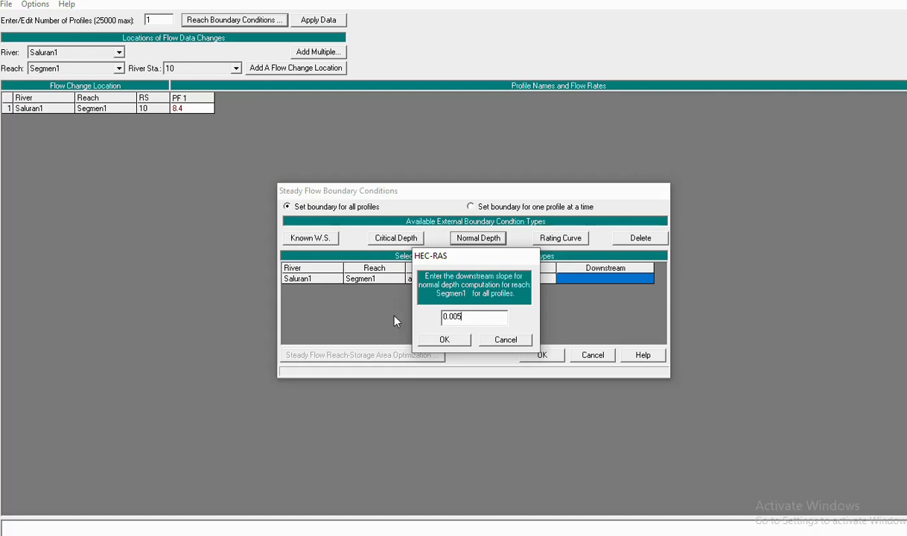
left_click(441, 340)
- Set the upstream reach boundary to Normal Depth with slope 0.005 and accept the conditions
left_click(506, 280)
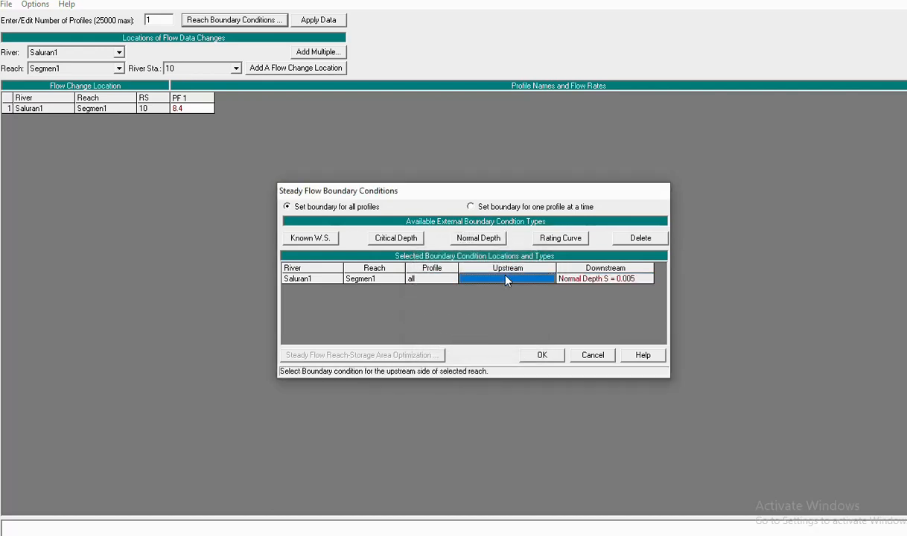
left_click(478, 237)
type("0.005")
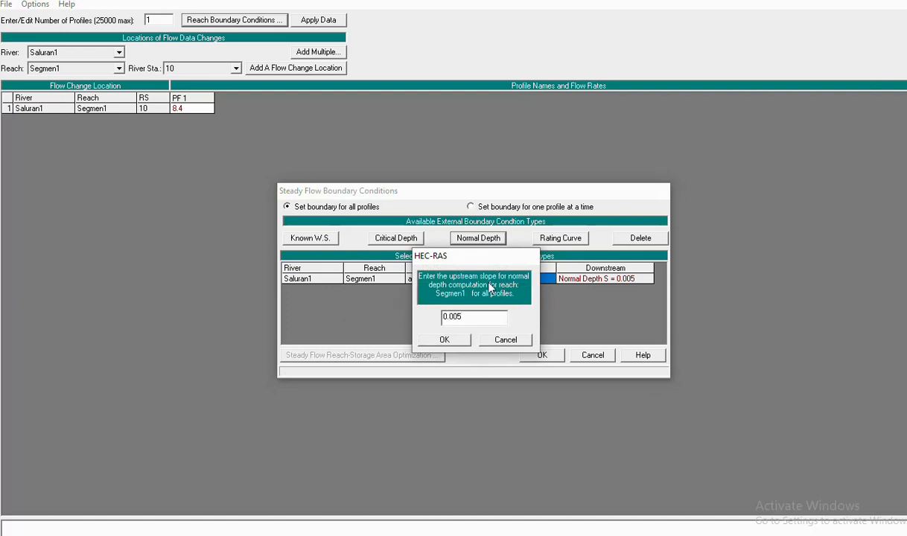
left_click(445, 339)
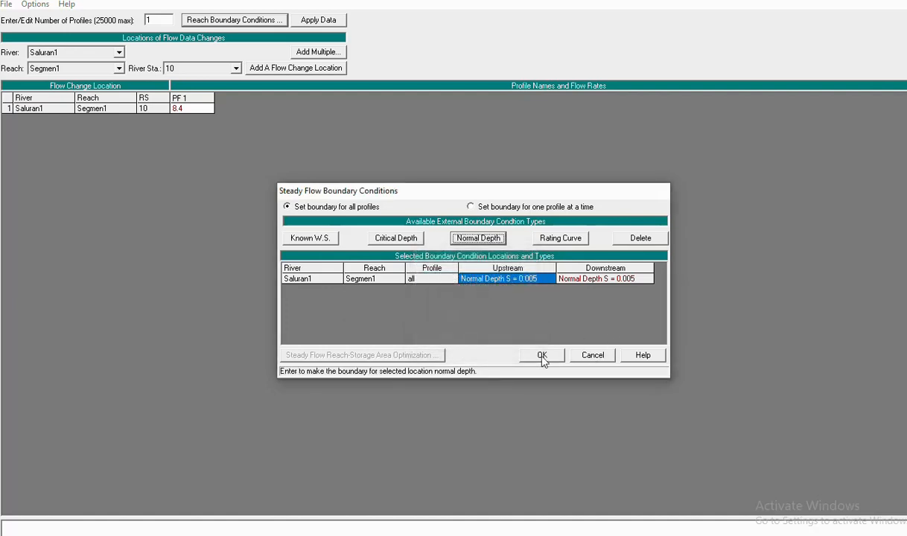
left_click(542, 357)
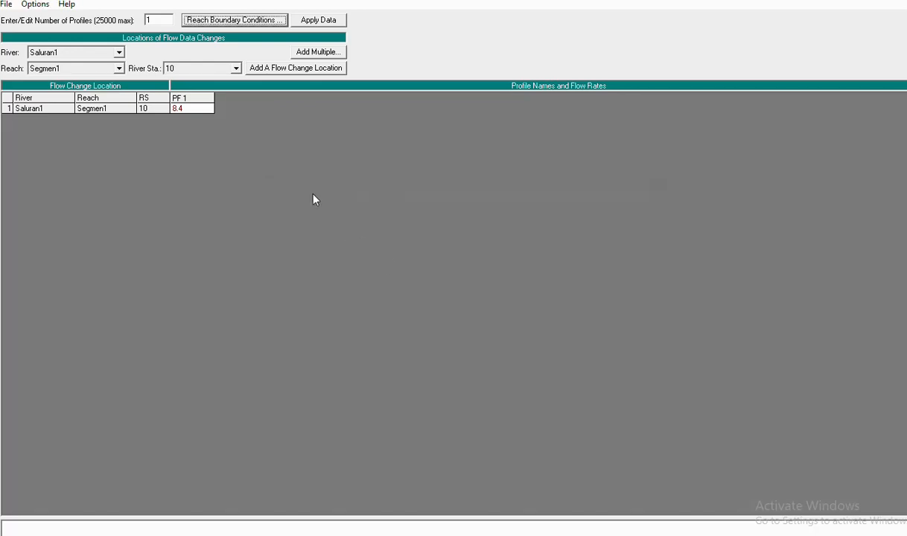
- Save the steady flow data as 'debit saluran' and close the flow editor
left_click(6, 5)
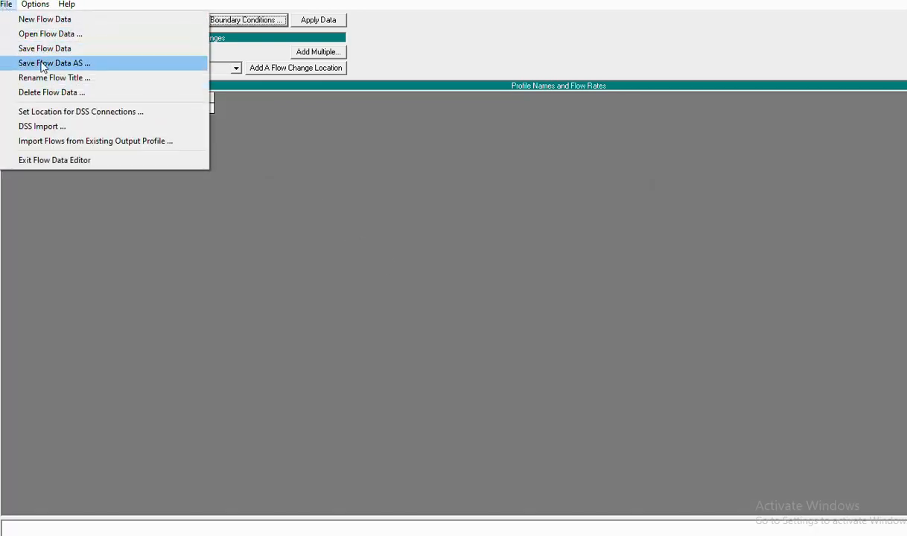
left_click(45, 63)
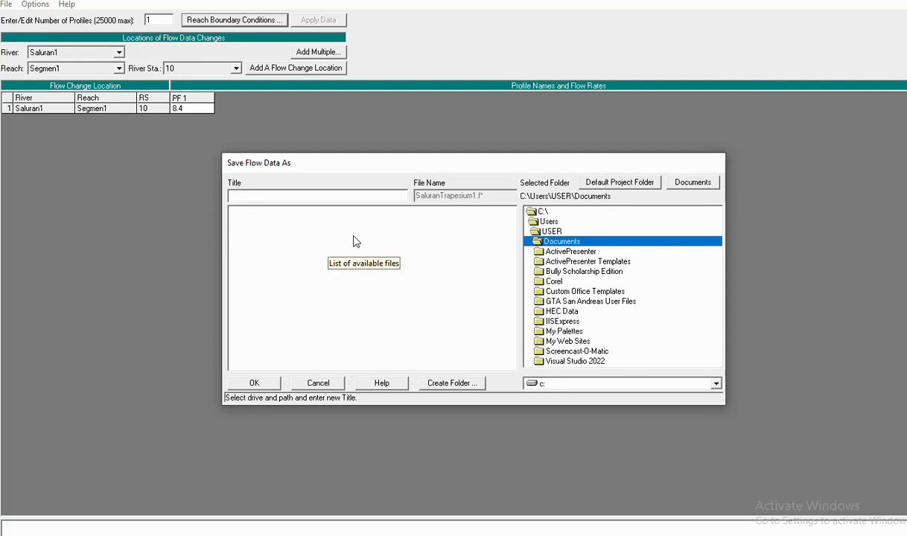
type("deb")
type("it saluran")
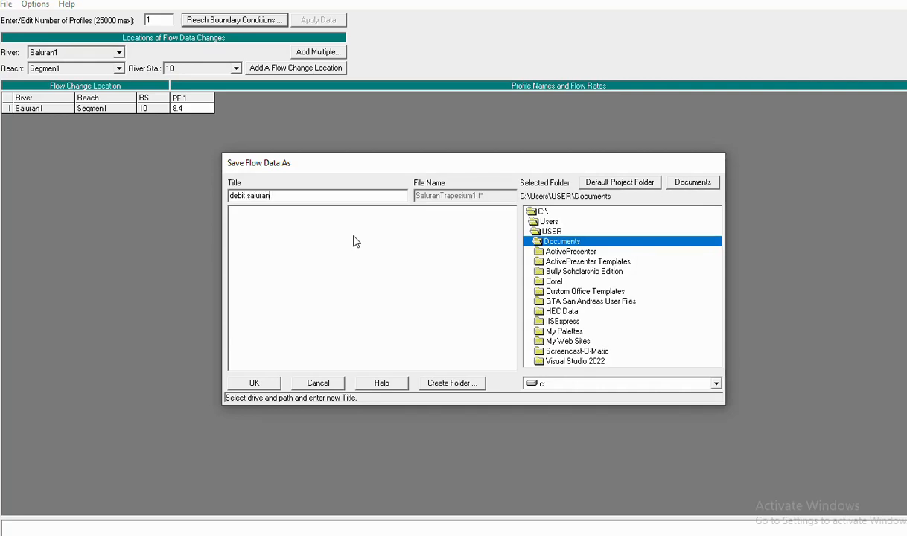
left_click(248, 383)
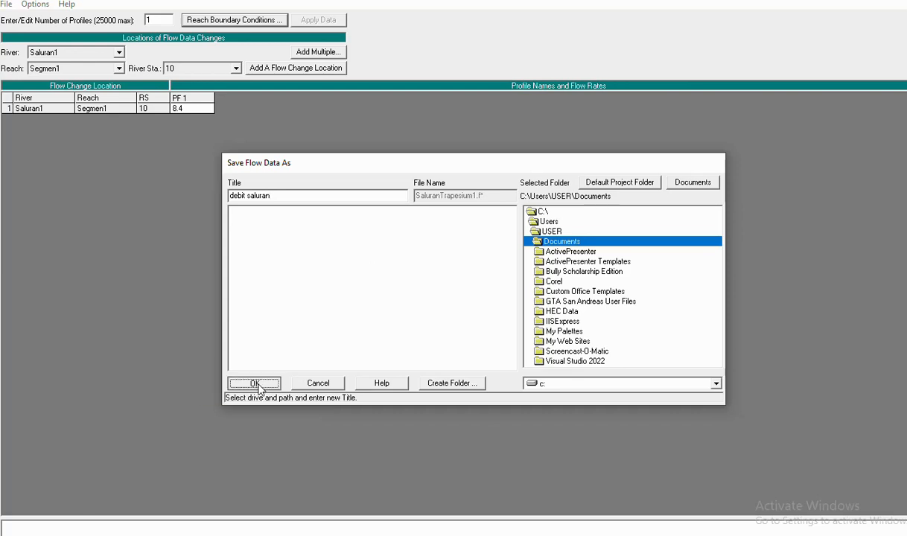
left_click(905, 0)
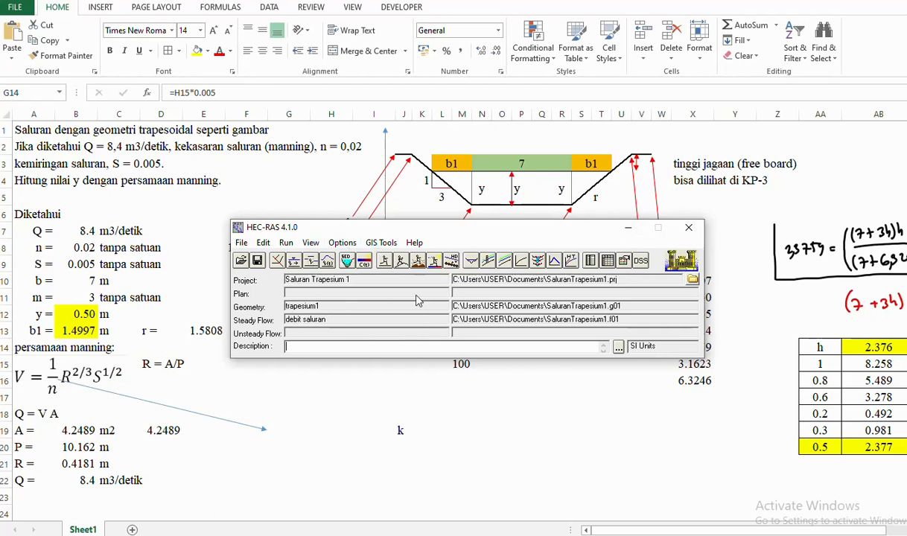
- Run the steady flow analysis with a Mixed flow regime, then close the computation windows
left_click(287, 244)
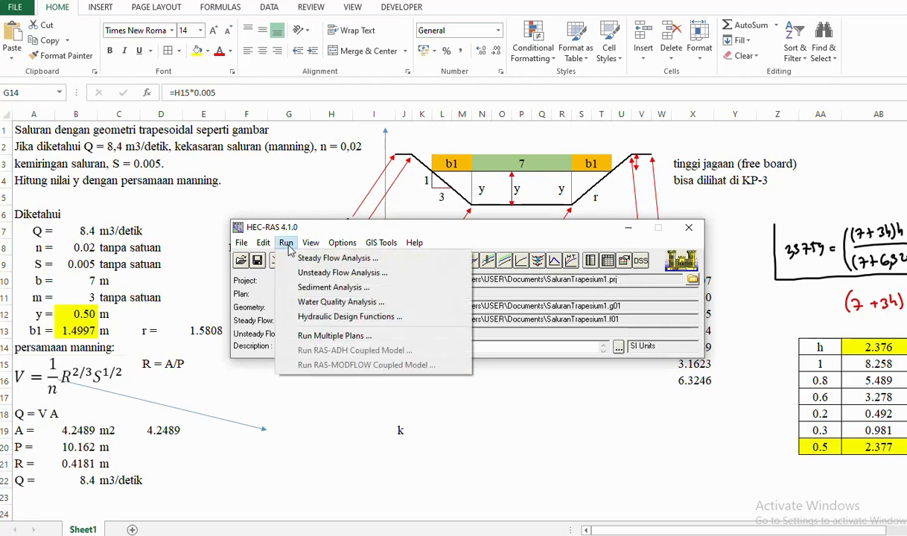
left_click(318, 261)
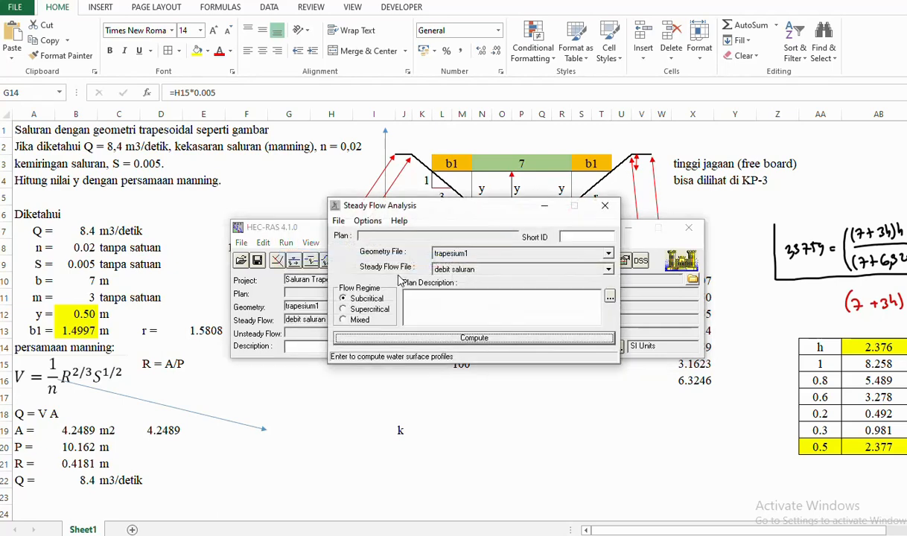
left_click(344, 320)
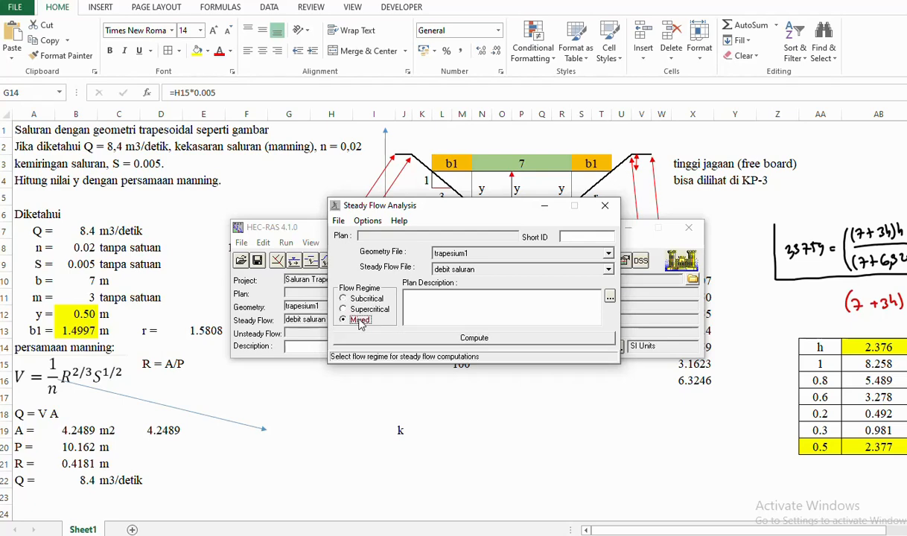
left_click(474, 338)
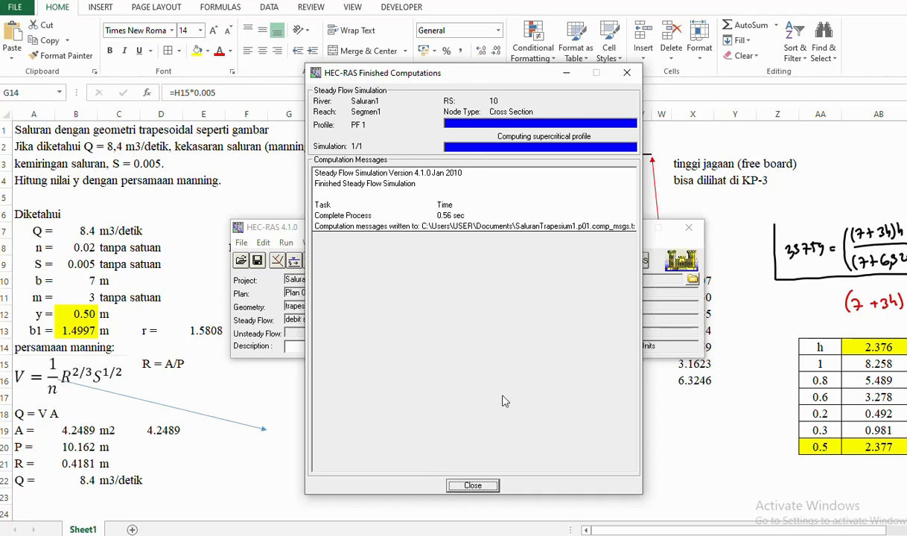
left_click(473, 485)
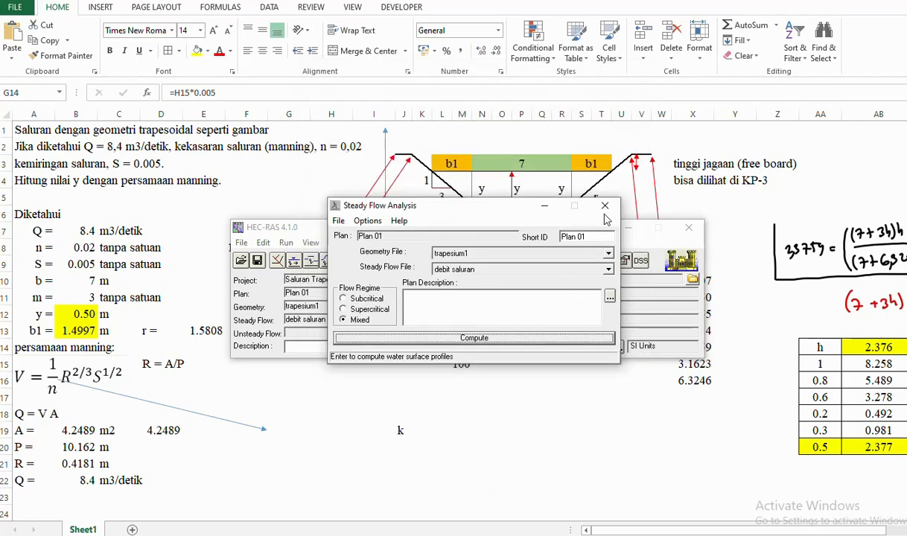
left_click(574, 198)
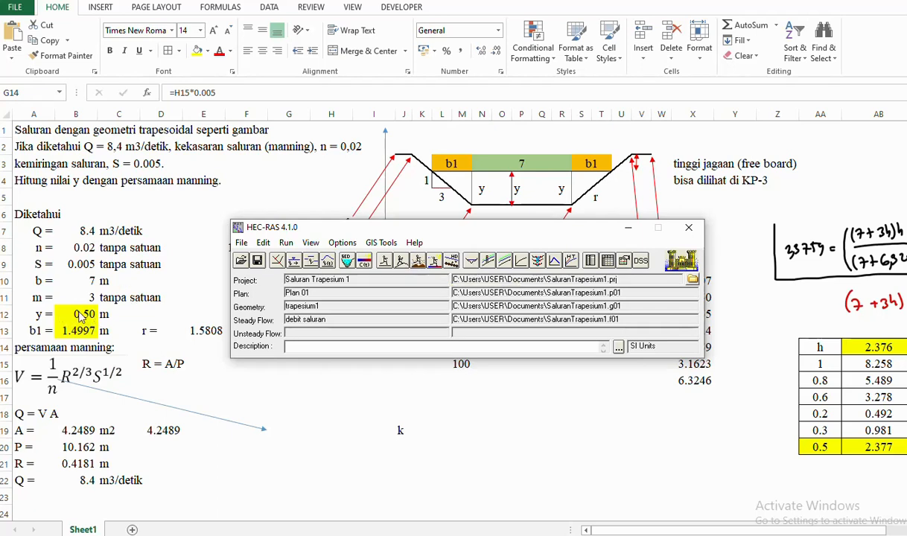
- Show the cross-section plot full screen at river station 10
left_click(471, 261)
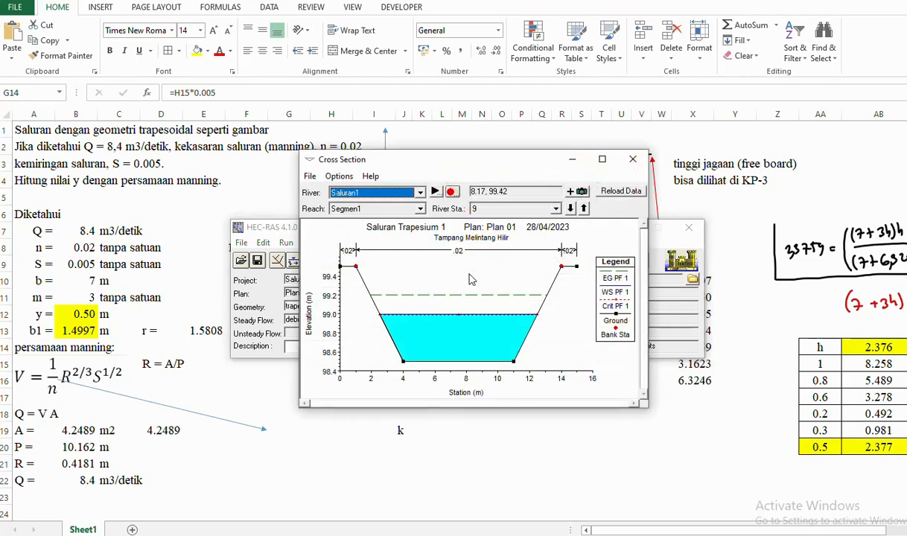
left_click(602, 159)
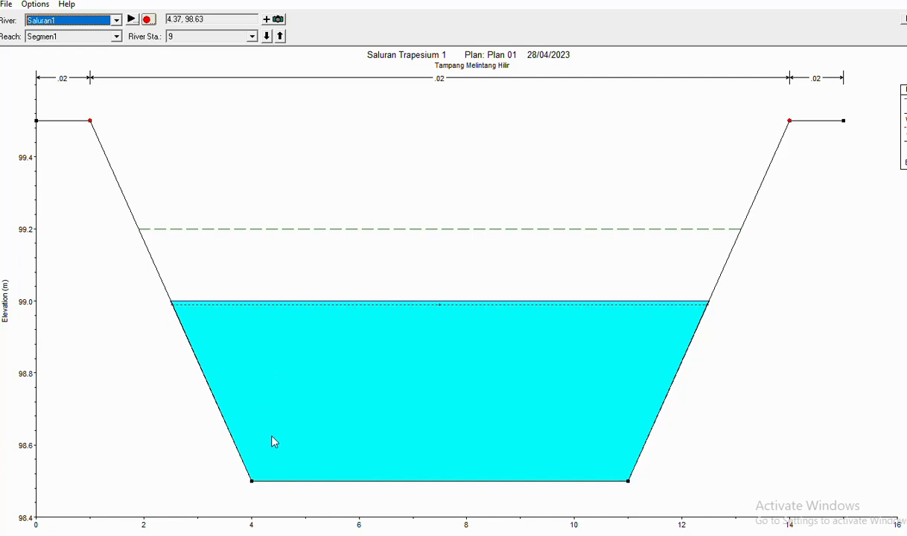
left_click(252, 37)
left_click(215, 49)
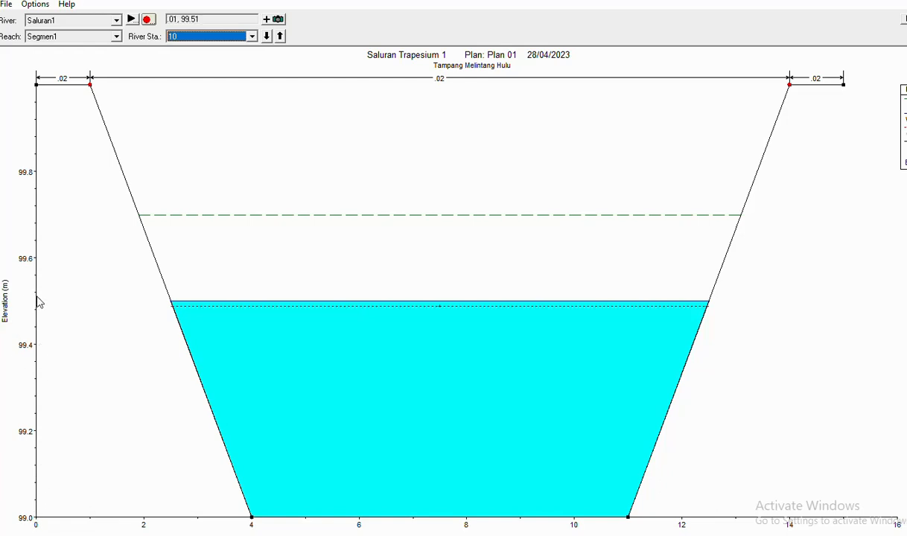
- Read water surfaces of 99.50 m at station 10 and 99.00 m at station 9, then close the plot
left_click(402, 306)
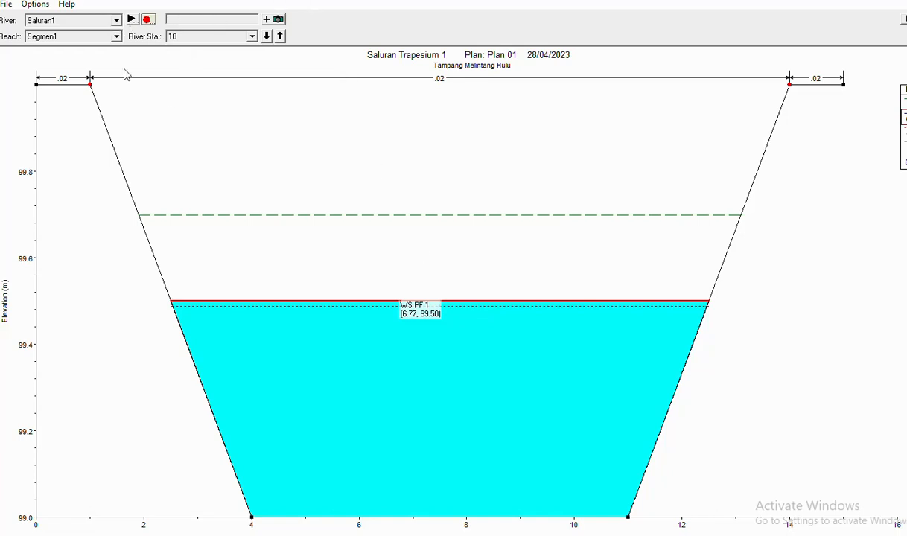
left_click(242, 37)
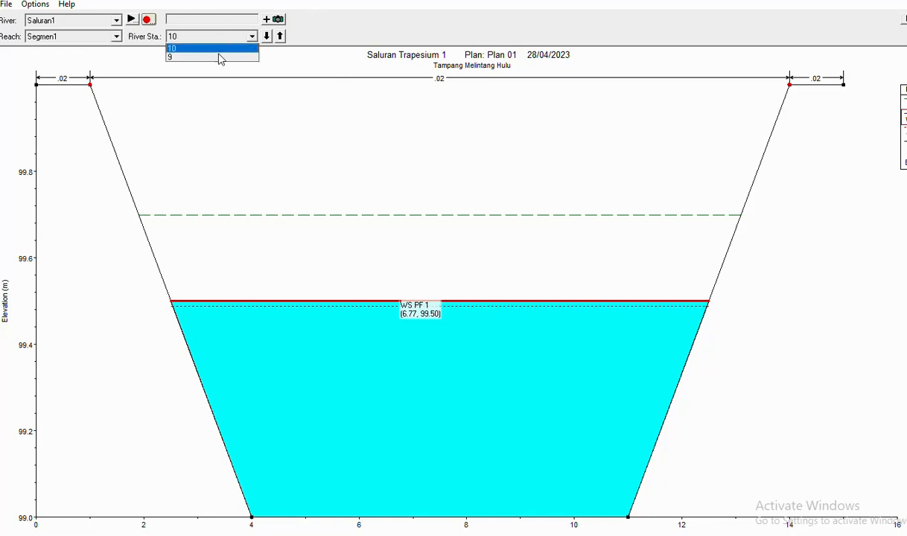
left_click(219, 58)
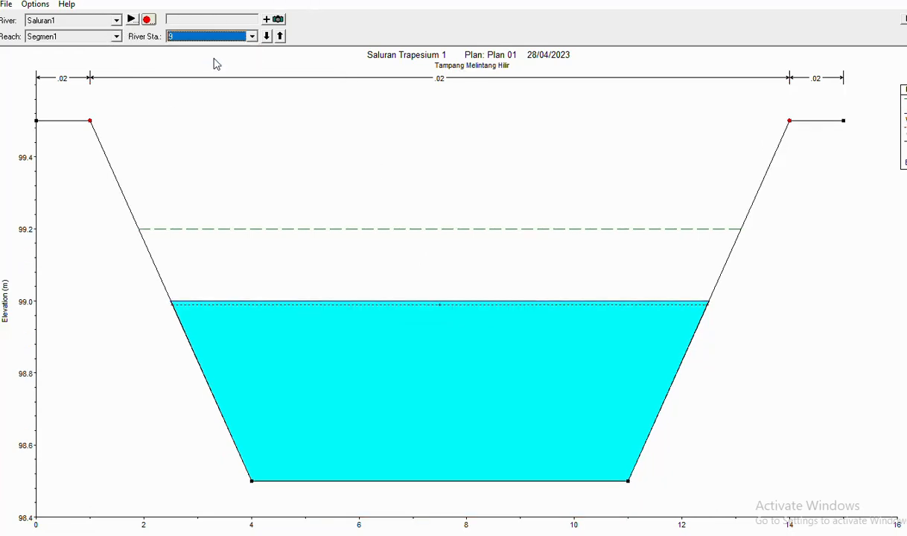
left_click(444, 488)
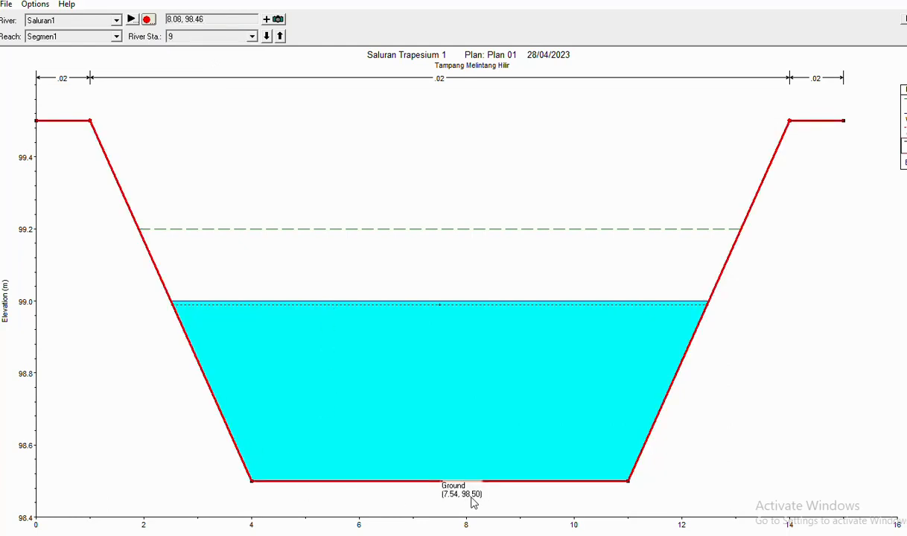
left_click(460, 303)
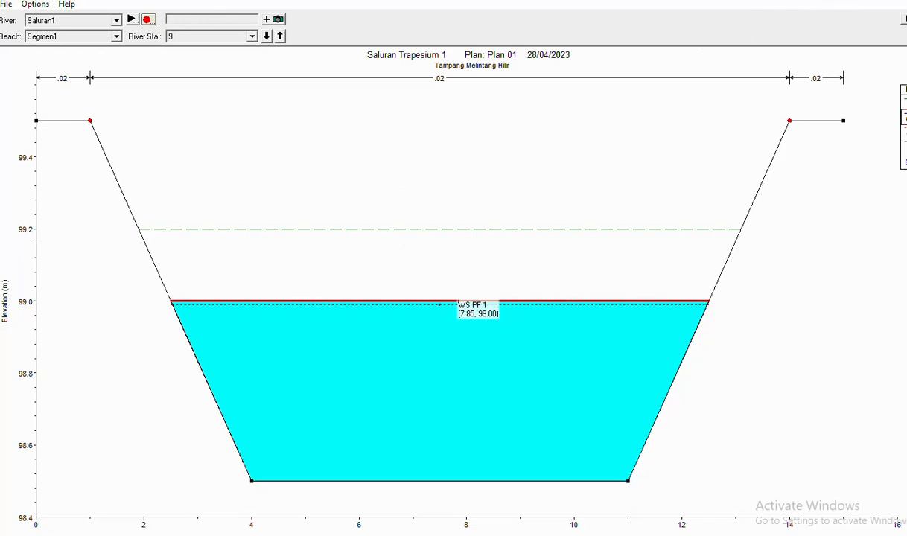
left_click(900, 2)
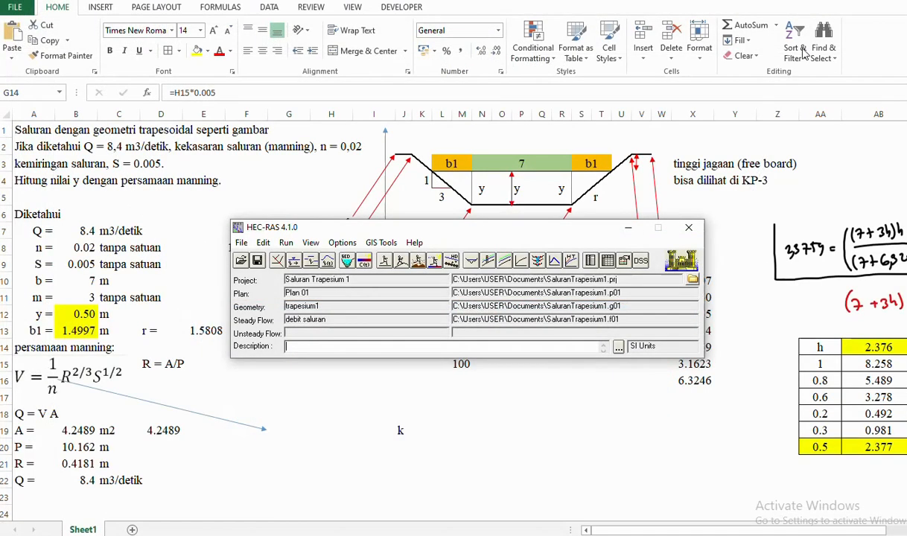
left_click(487, 259)
left_click(610, 147)
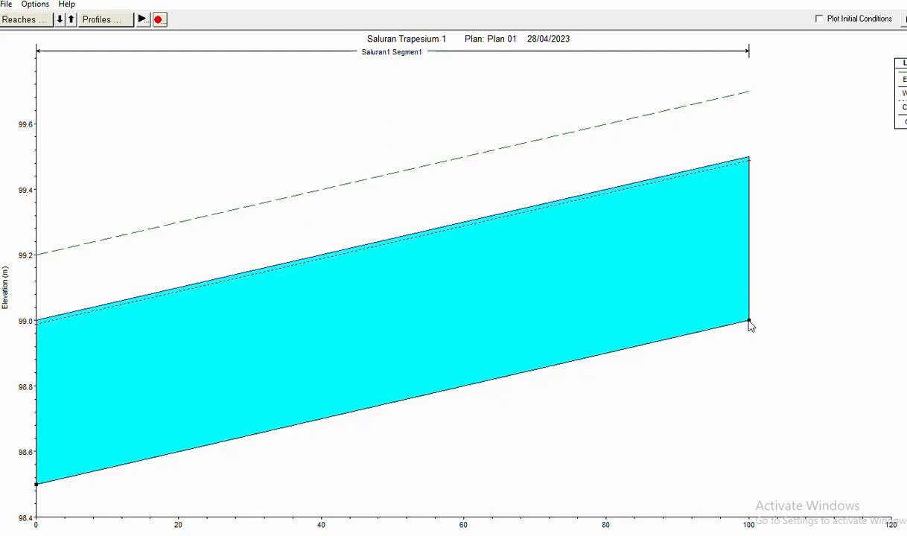
mouse_move(750, 325)
mouse_move(39, 488)
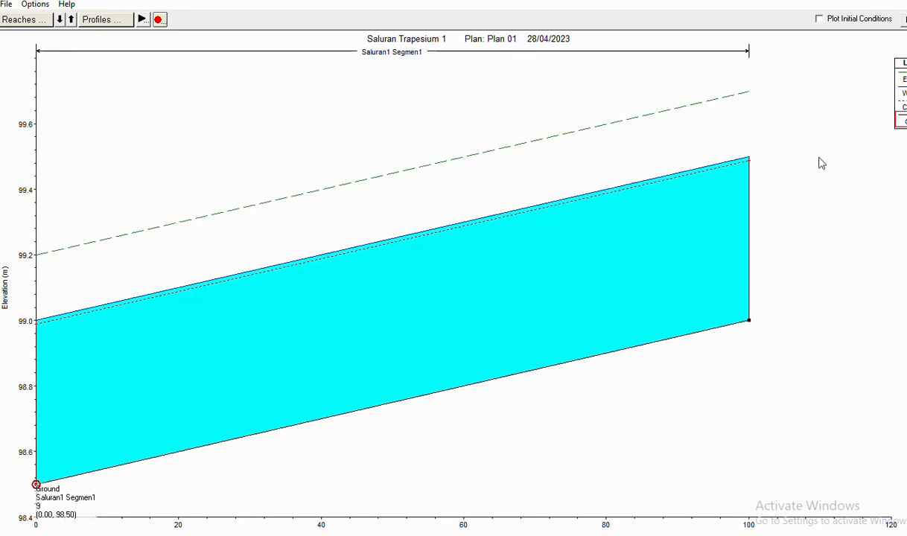
left_click(905, 1)
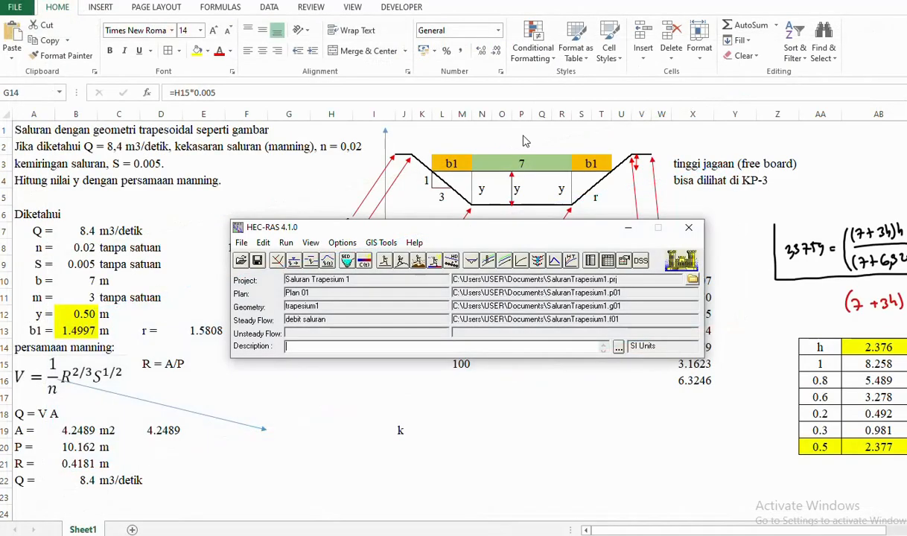
- Open the X-Y-Z perspective plot full screen and rotate the view to -20 degrees
left_click(537, 261)
left_click(622, 157)
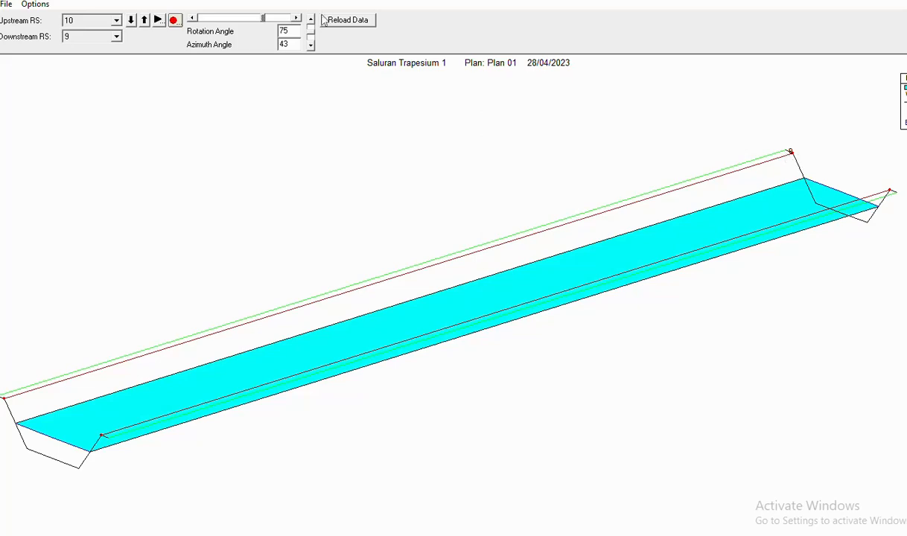
left_click(297, 17)
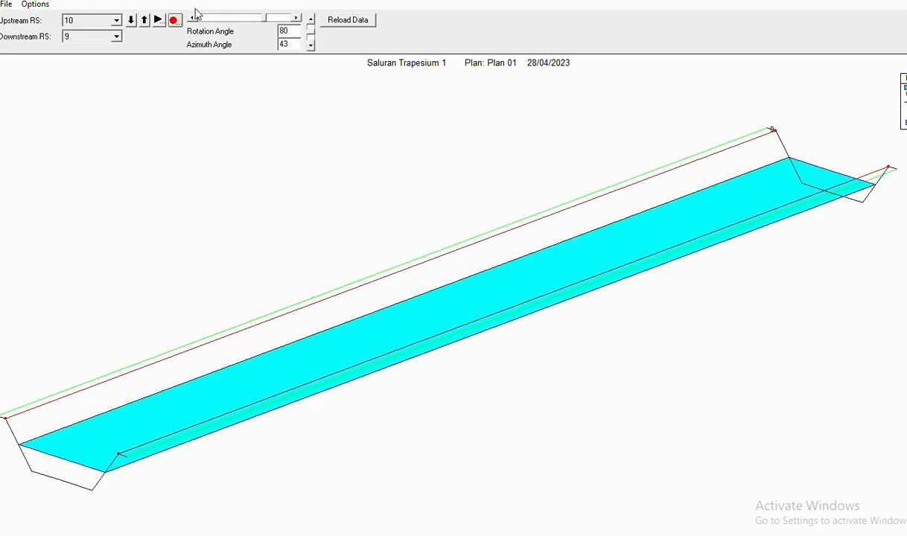
left_click_drag(191, 19, 192, 20)
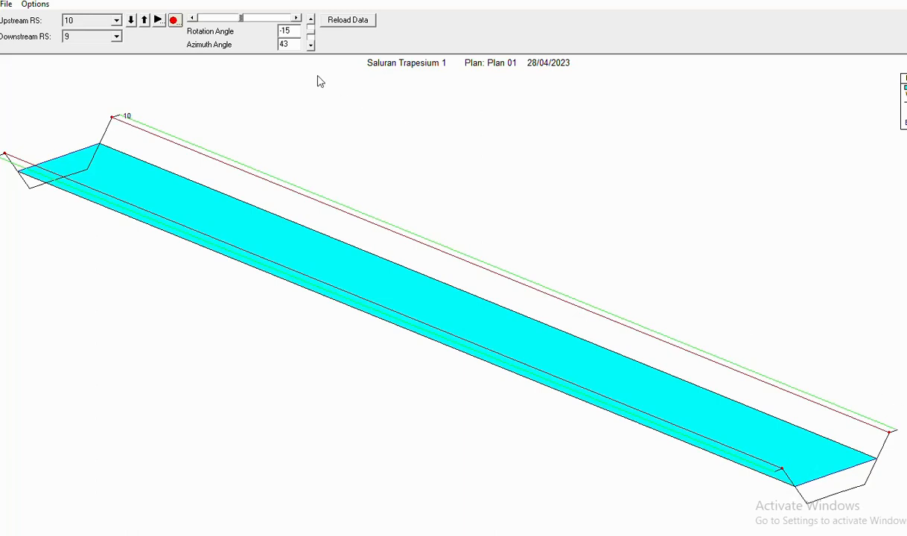
left_click(191, 19)
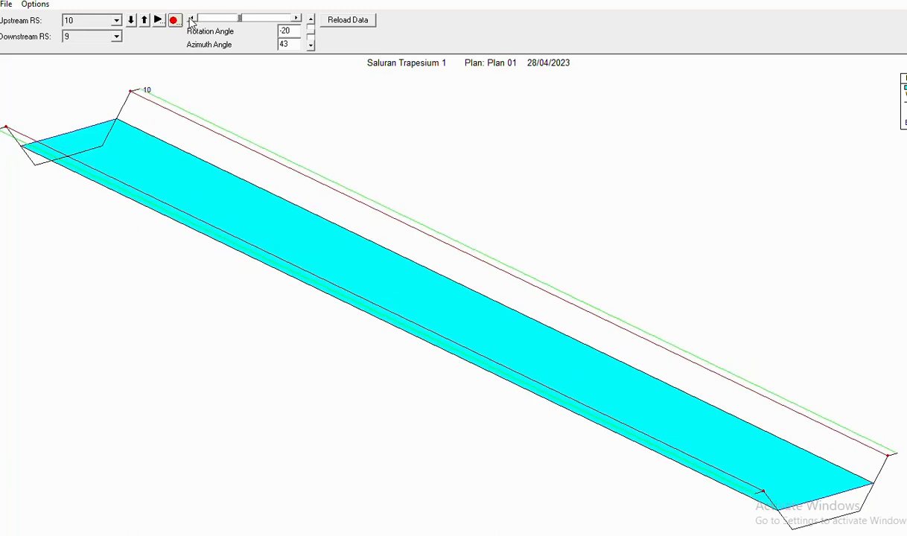
left_click(191, 19)
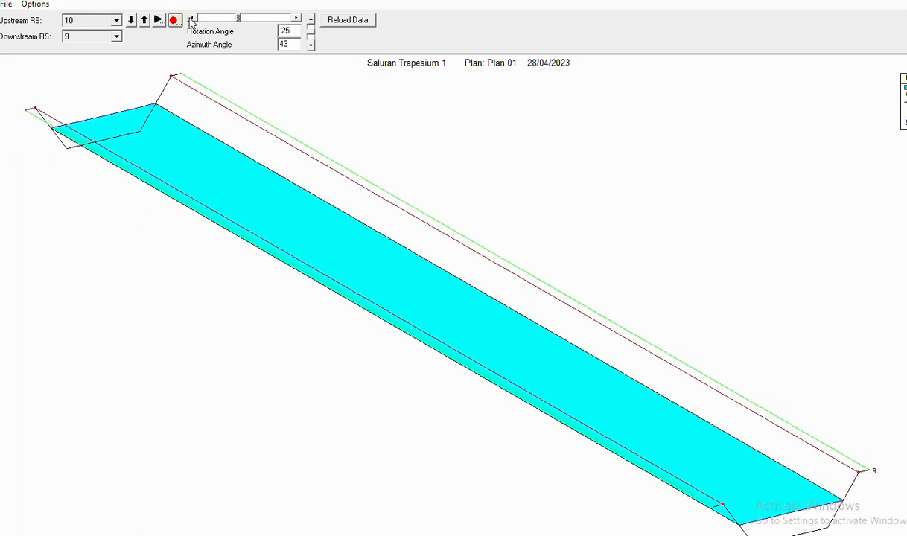
left_click(297, 18)
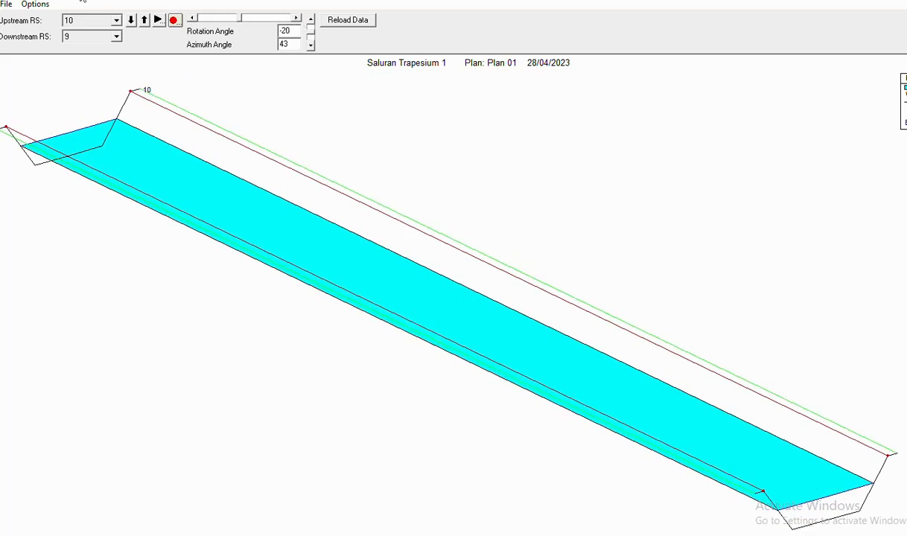
- Zoom into the 3-D plot, return to Full Plot, then bring the main project window forward
left_click(39, 6)
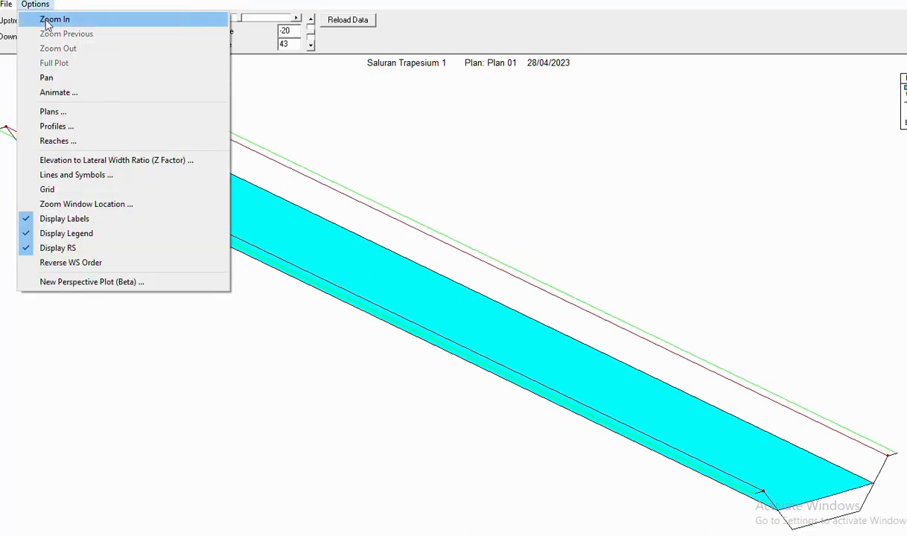
left_click(51, 20)
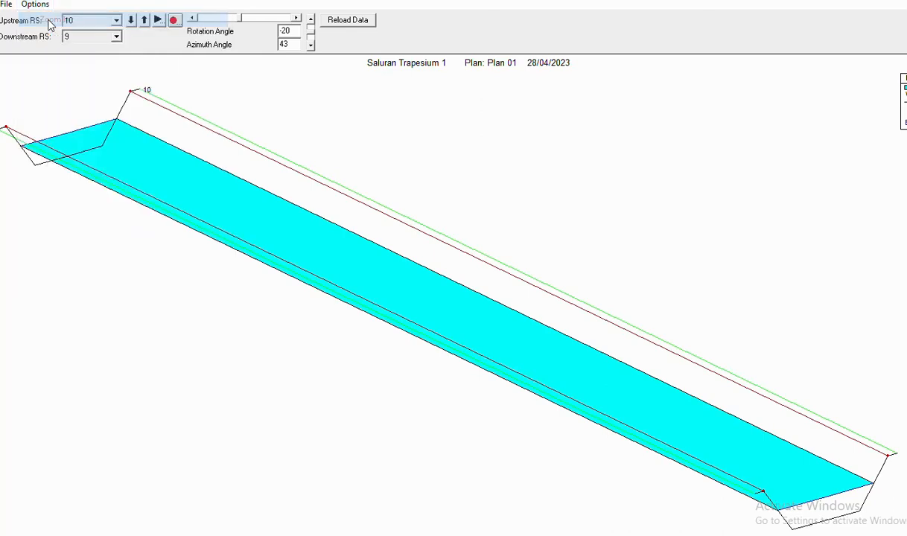
left_click(409, 137)
left_click(38, 6)
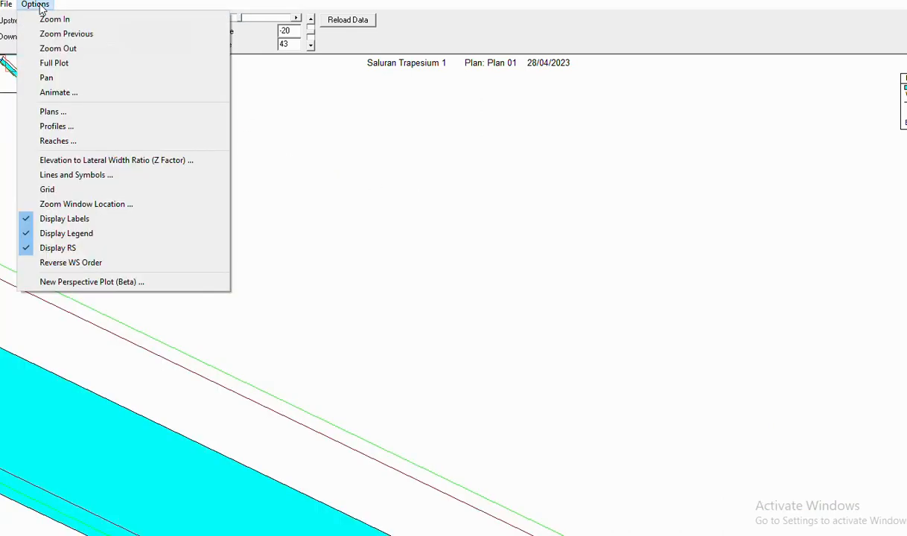
left_click(51, 49)
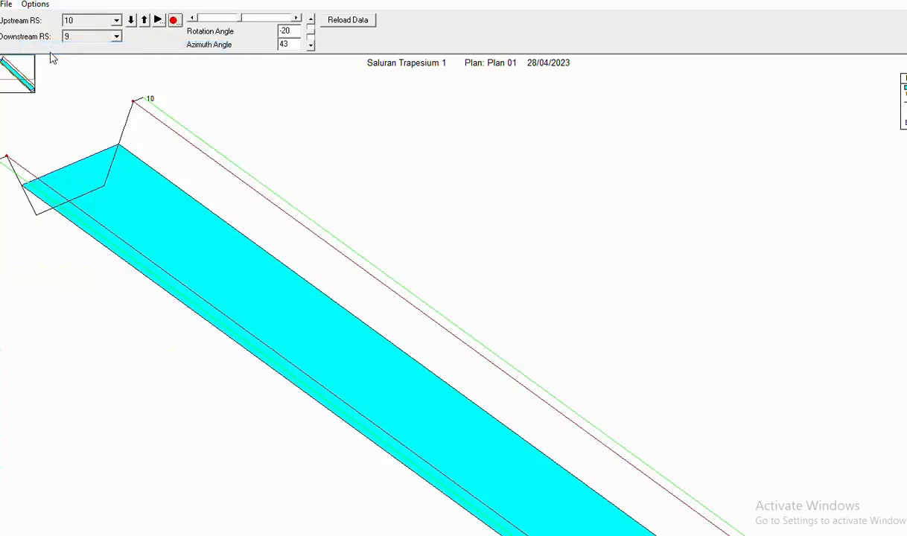
left_click(36, 4)
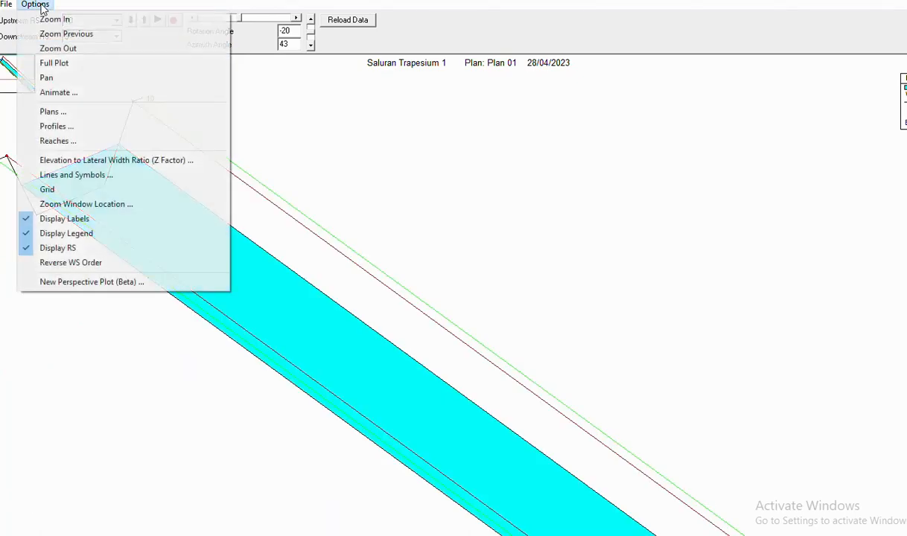
left_click(54, 64)
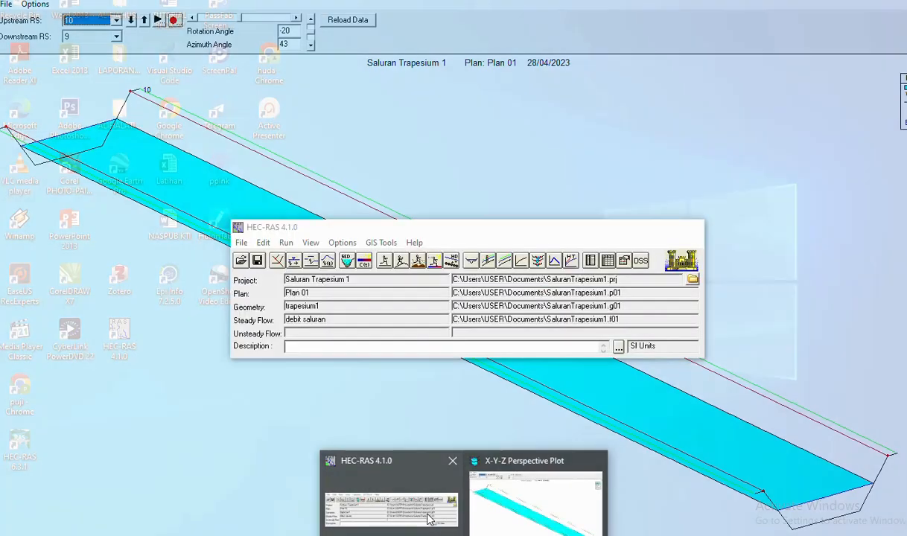
left_click(411, 494)
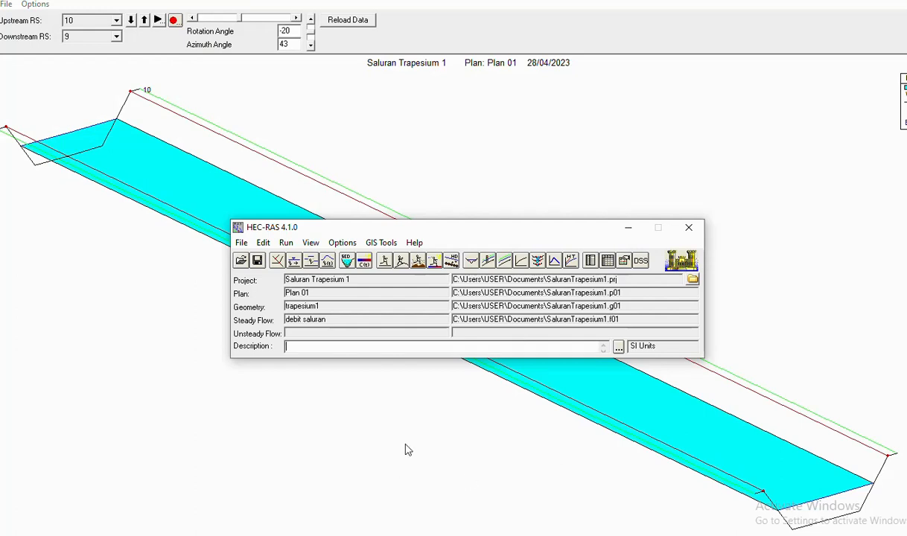
- Return to the Excel workbook and review the problem statement in rows 1 to 4
left_click(394, 535)
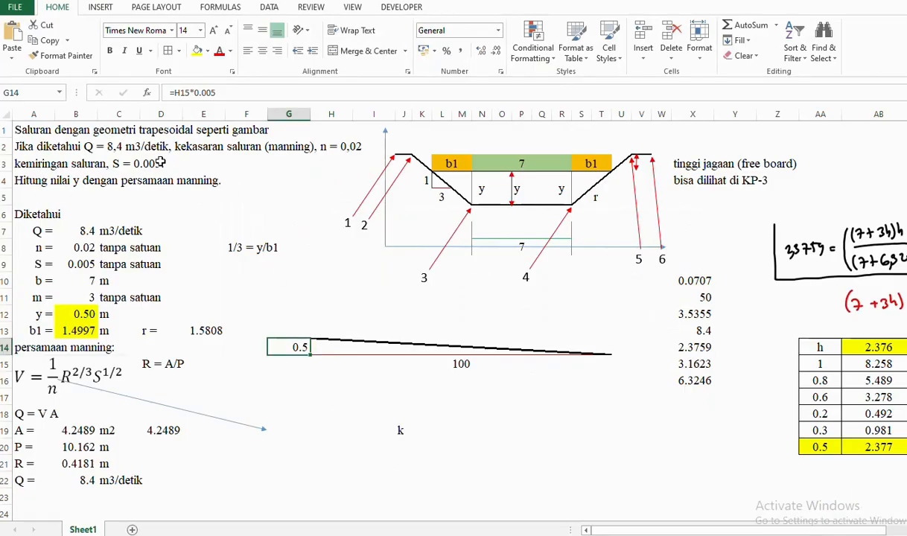
left_click_drag(26, 131, 350, 170)
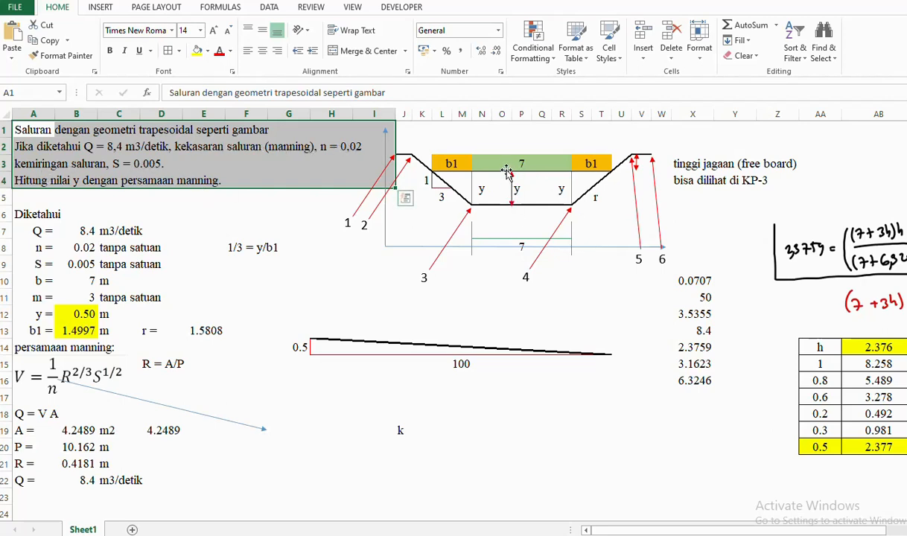
left_click(481, 296)
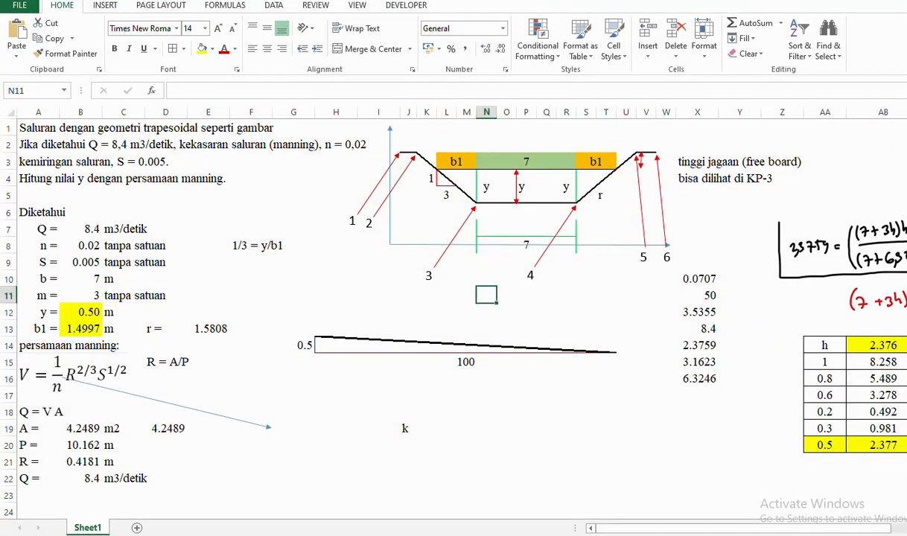
- Check the trial table's formula for h = 1 in AB15, then bring up the KP 03 PDF
scroll(550, 202, "right", 5)
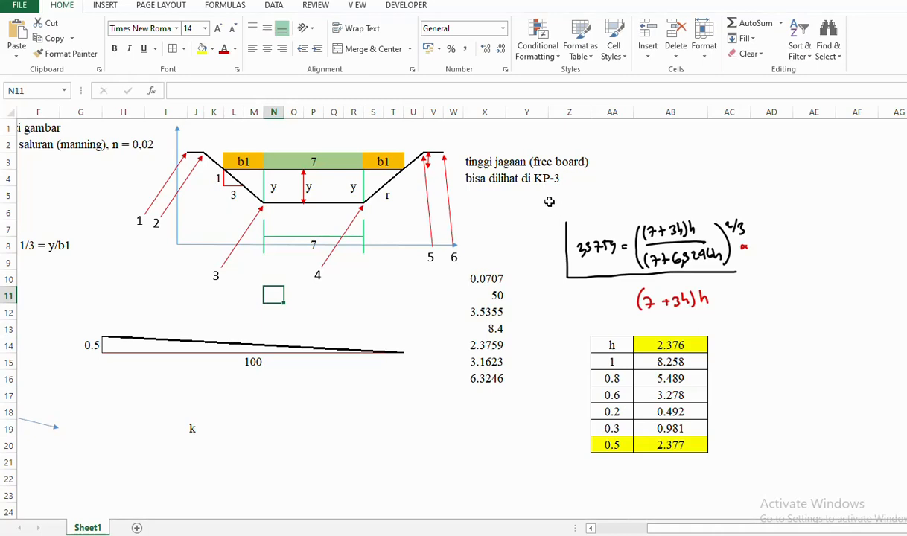
mouse_move(549, 201)
left_mouse_down()
mouse_move(704, 199)
mouse_move(775, 431)
mouse_move(776, 462)
left_mouse_up()
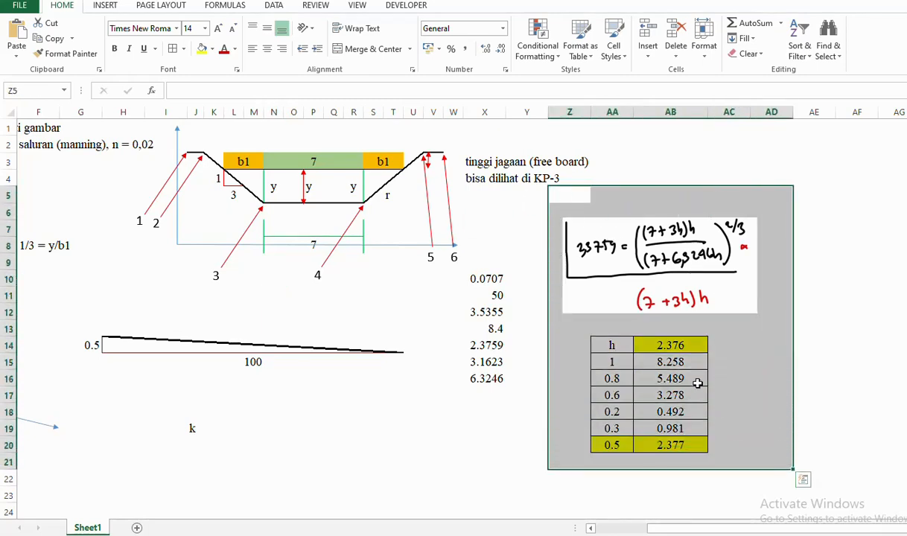
left_click(620, 363)
key("Right")
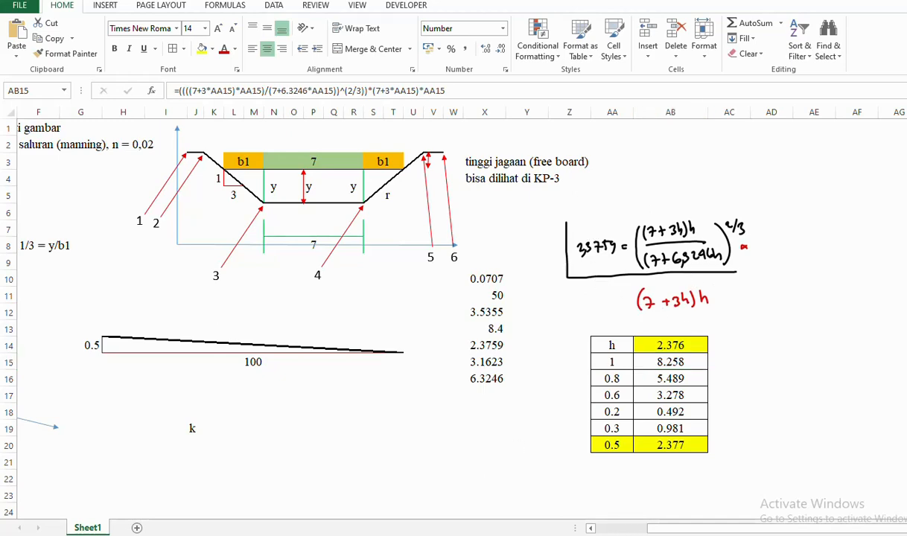
key("alt+Tab")
- Write a red '· A' after the 0,005^½ term in the handwritten Manning calculation
scroll(561, 336, "up", 10)
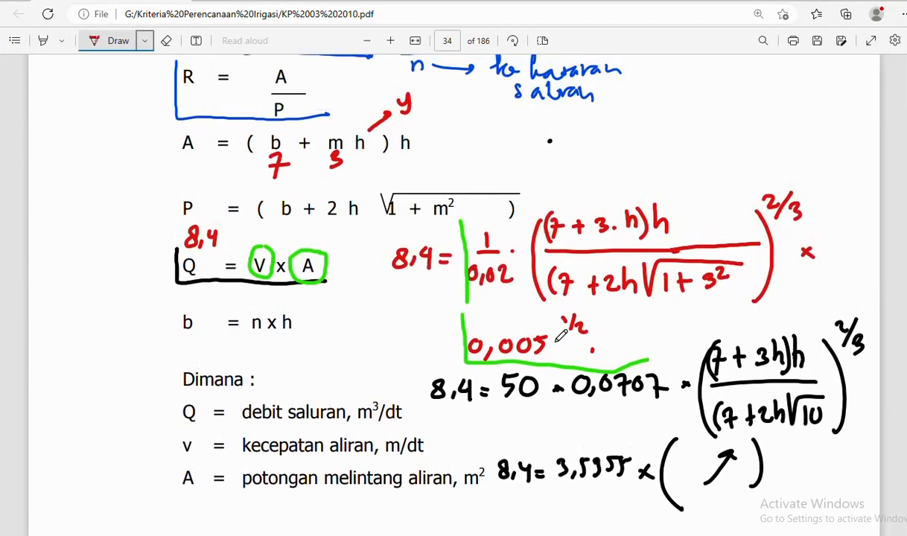
scroll(530, 264, "down", 2)
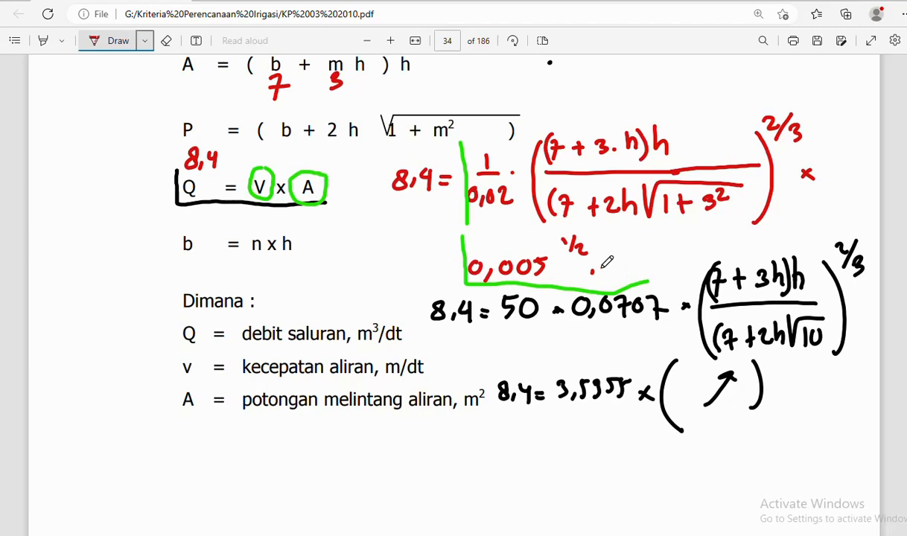
scroll(607, 262, "down", 5)
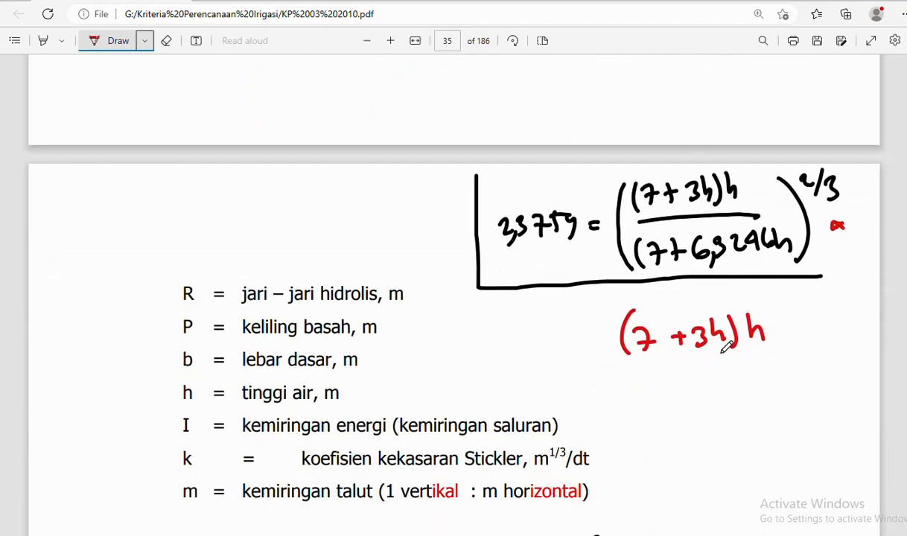
scroll(711, 326, "up", 2)
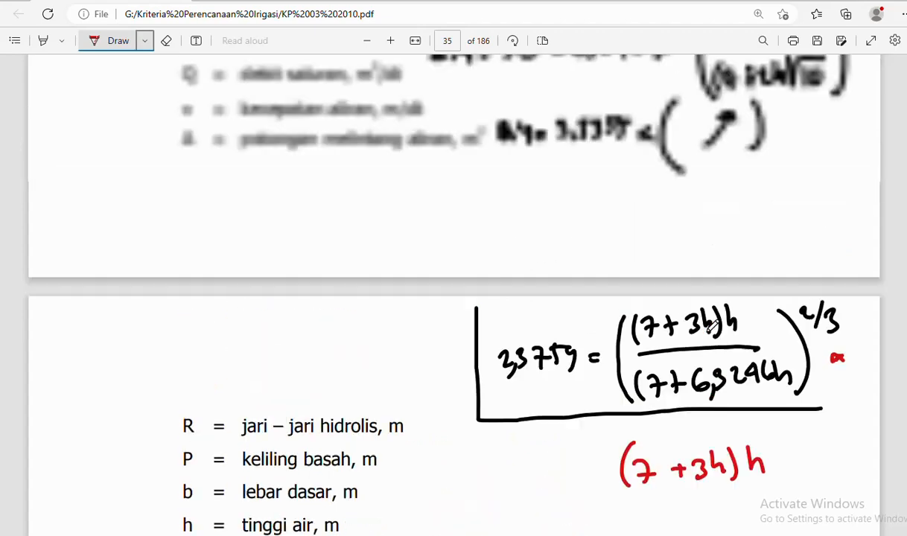
scroll(711, 325, "up", 5)
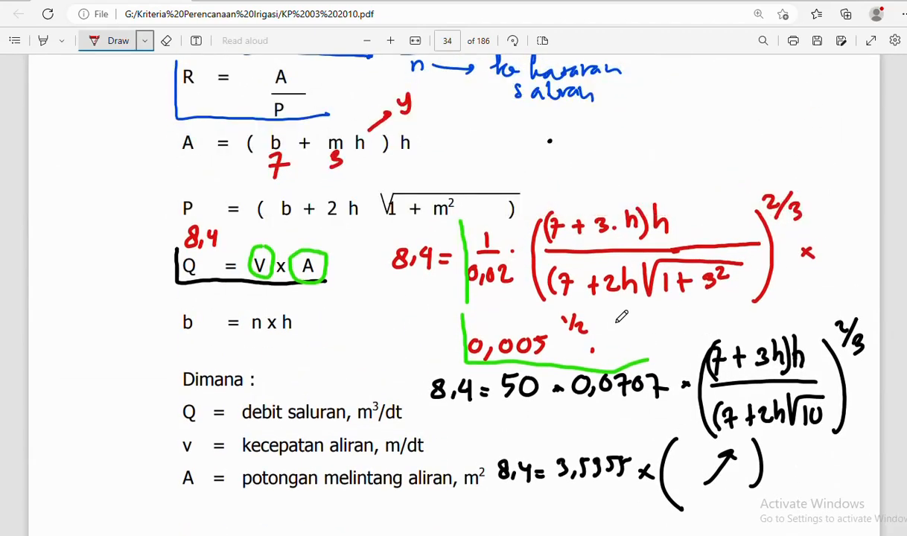
mouse_move(641, 313)
left_mouse_down()
mouse_move(629, 344)
mouse_move(658, 347)
mouse_move(652, 333)
left_mouse_up()
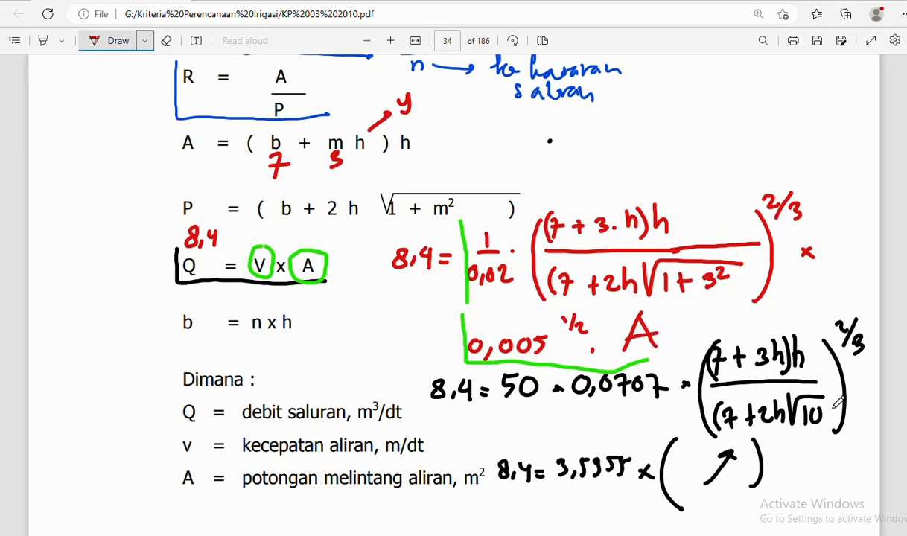
- Add '· A' after the 3,5955 × ( ) term and bracket A = (b + m h) h in red
scroll(843, 402, "down", 1)
left_click(781, 398)
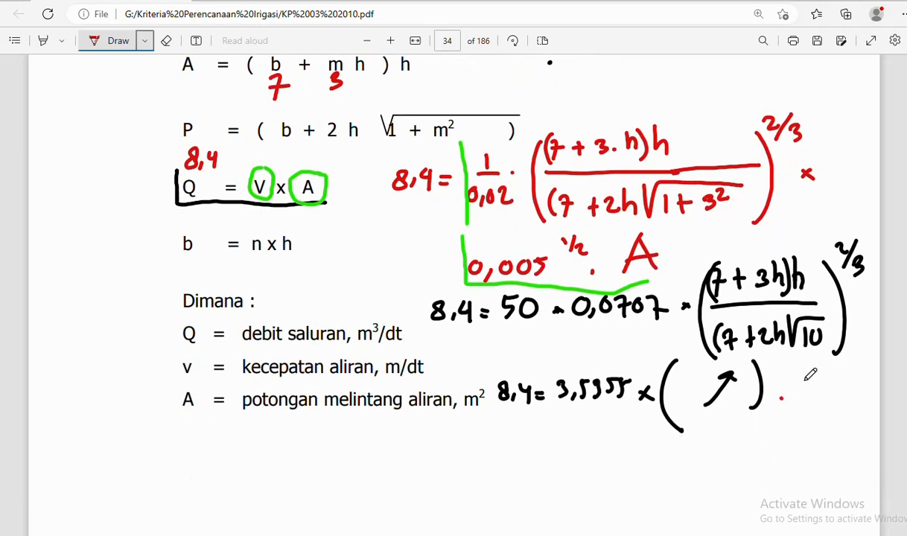
mouse_move(811, 375)
left_mouse_down()
mouse_move(793, 408)
mouse_move(828, 402)
mouse_move(824, 392)
left_mouse_up()
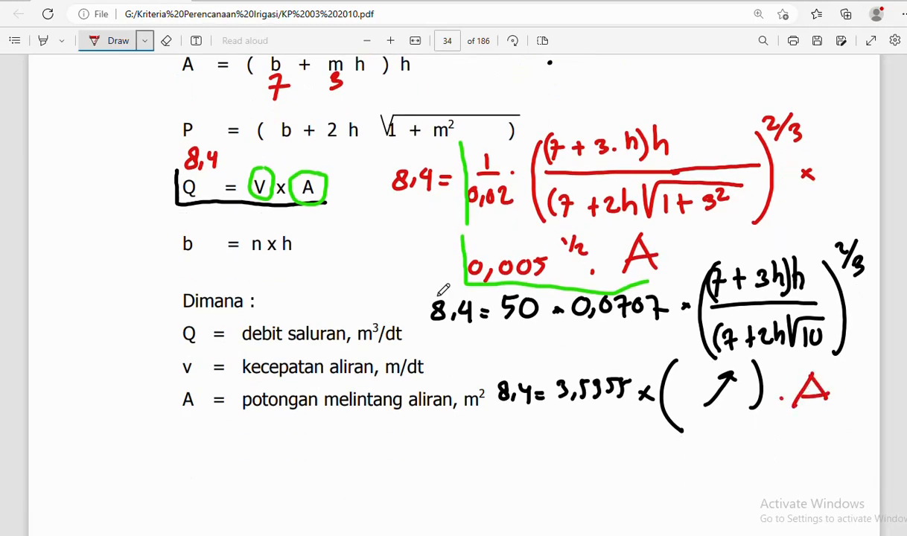
scroll(314, 179, "up", 2)
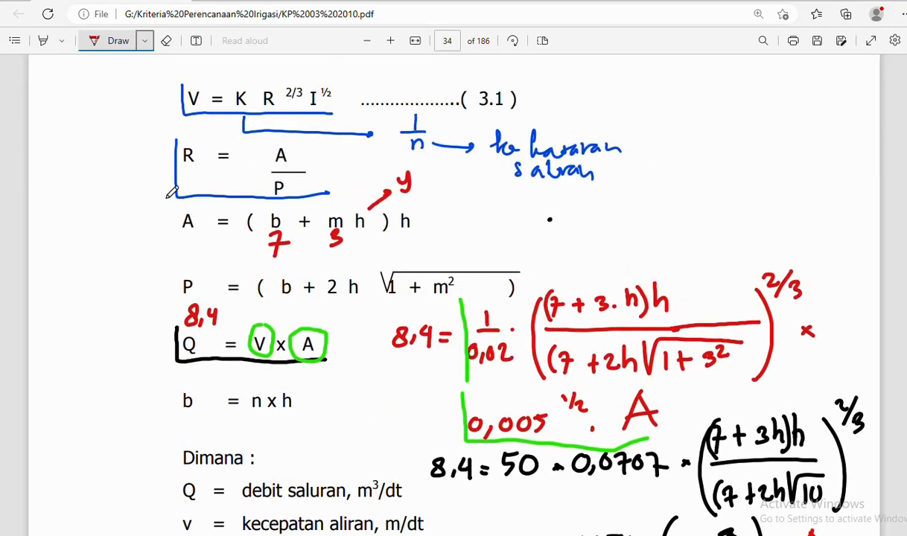
mouse_move(166, 197)
left_mouse_down()
mouse_move(167, 250)
mouse_move(260, 253)
mouse_move(407, 239)
mouse_move(407, 216)
left_mouse_up()
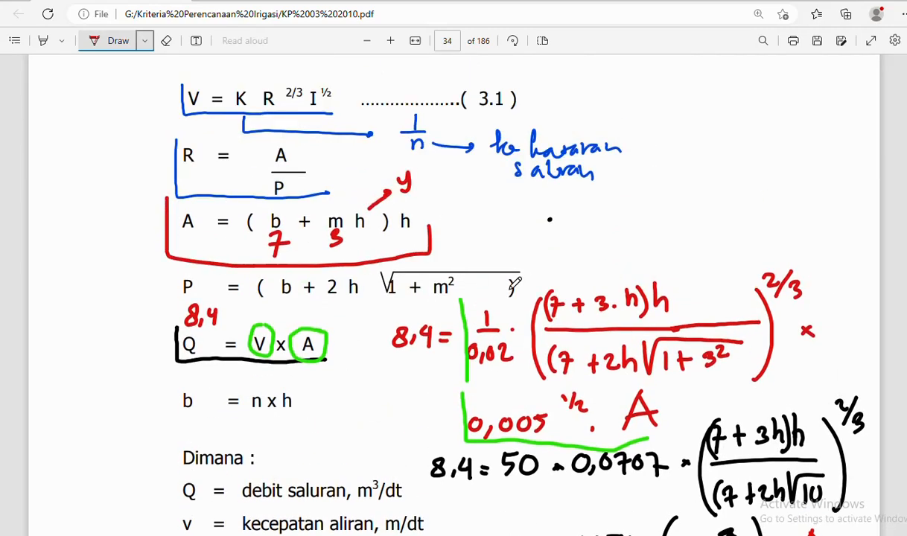
scroll(639, 285, "down", 3)
scroll(655, 287, "down", 8)
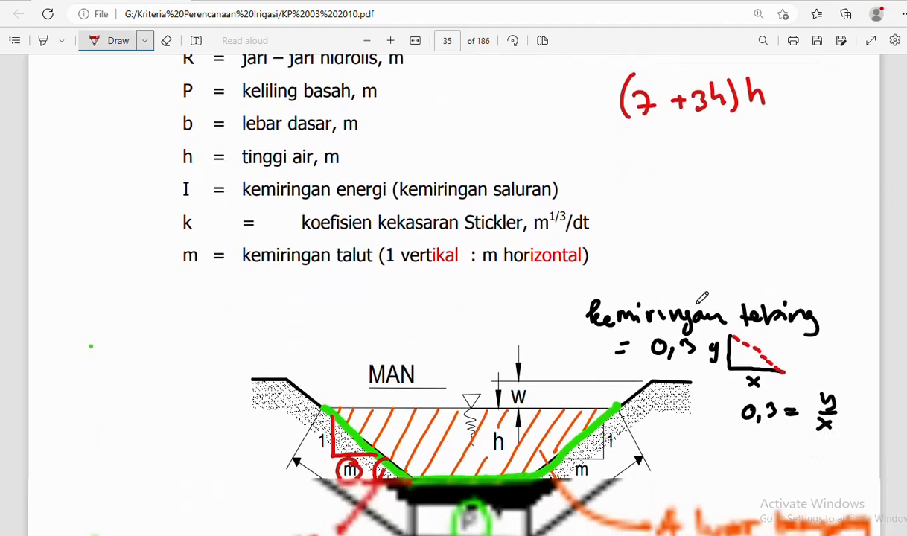
scroll(701, 298, "up", 2)
scroll(633, 312, "up", 3)
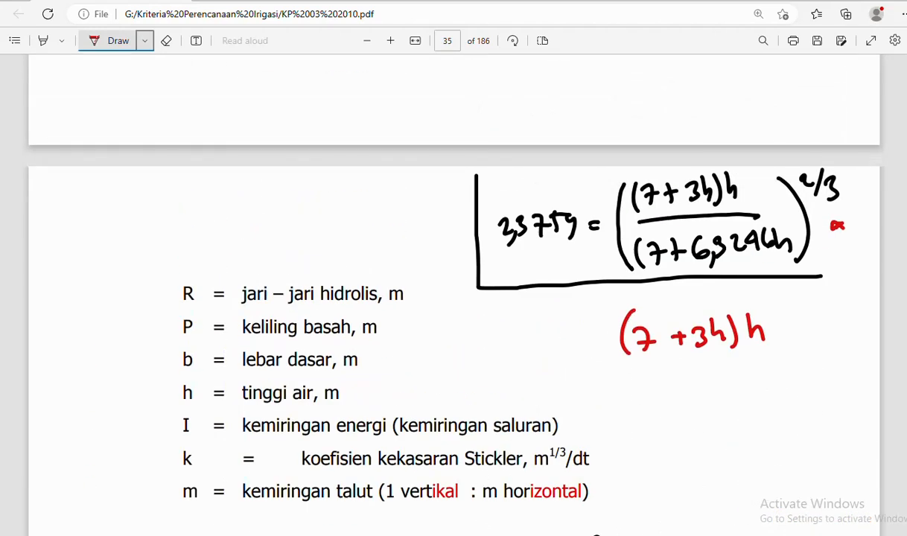
mouse_move(468, 535)
left_click(414, 520)
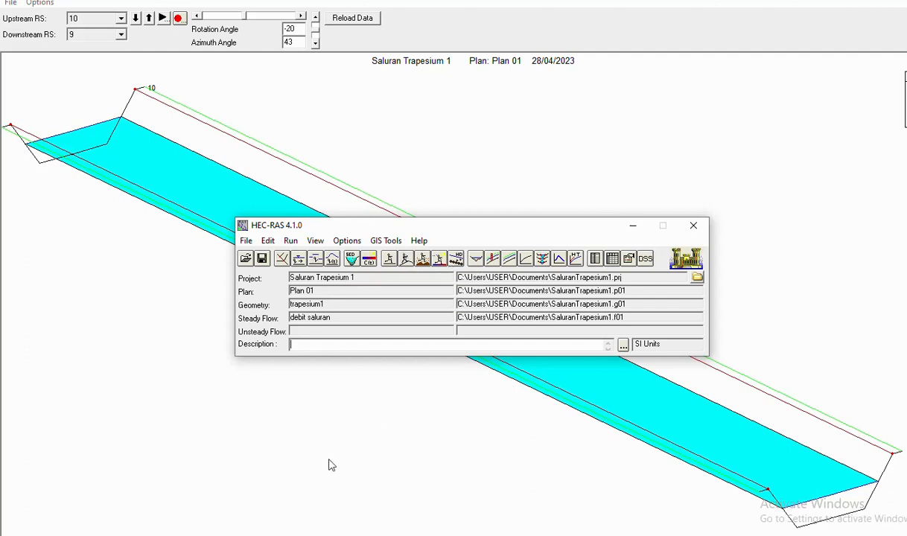
mouse_move(272, 535)
left_click(273, 501)
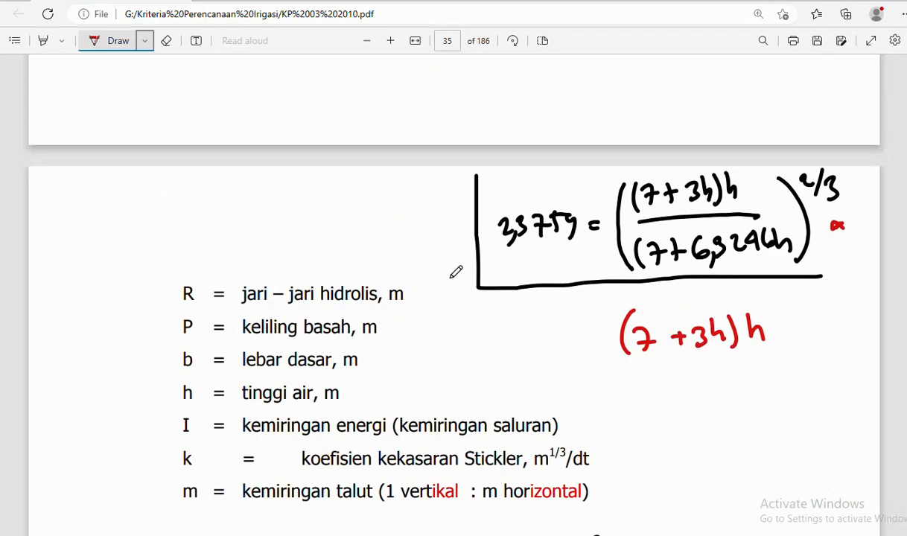
- Circle the W freeboard label in the channel figure
scroll(450, 274, "down", 10)
scroll(466, 276, "up", 5)
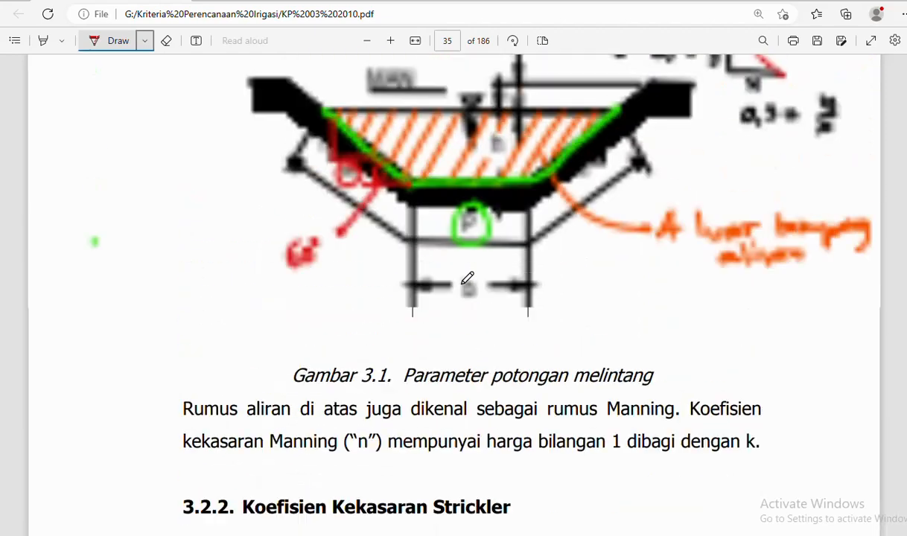
mouse_move(530, 292)
left_mouse_down()
mouse_move(491, 288)
mouse_move(498, 337)
mouse_move(534, 326)
mouse_move(531, 290)
left_mouse_up()
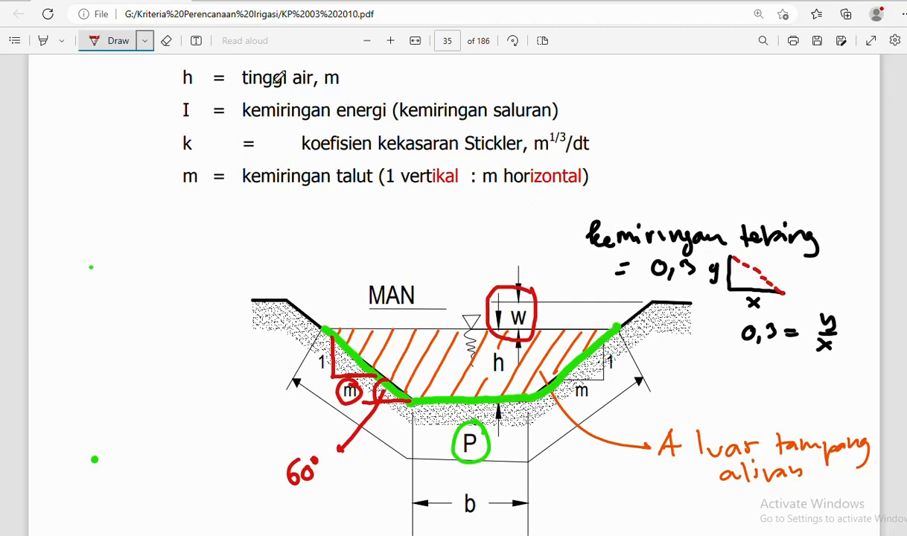
- Search the PDF for 'tinggi jagaan' and advance to match 9/30, section 3.3.4 on page 47
key("ctrl+f")
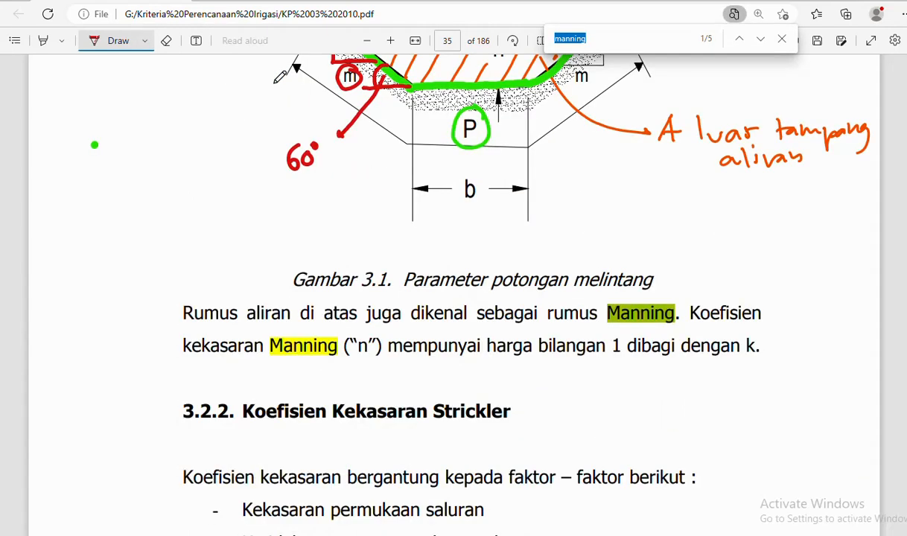
type("tinggi ")
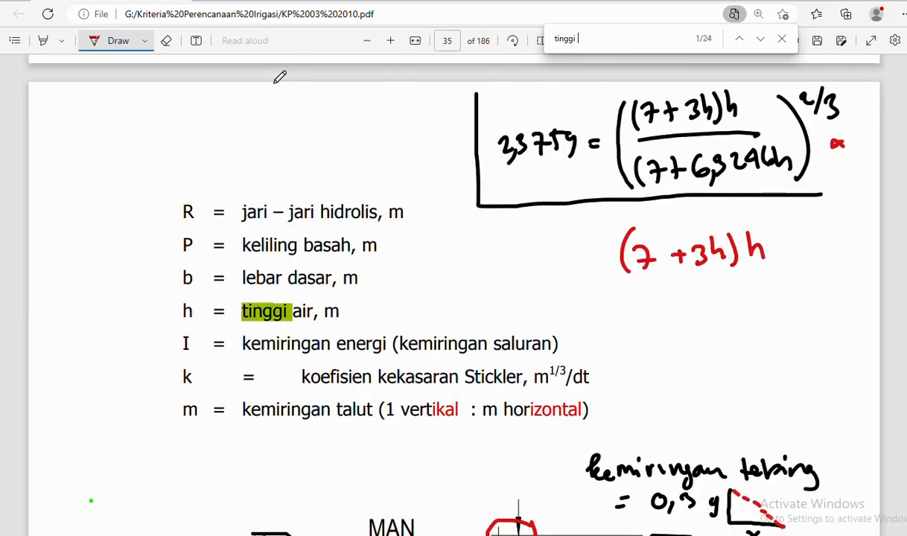
type("jagaan")
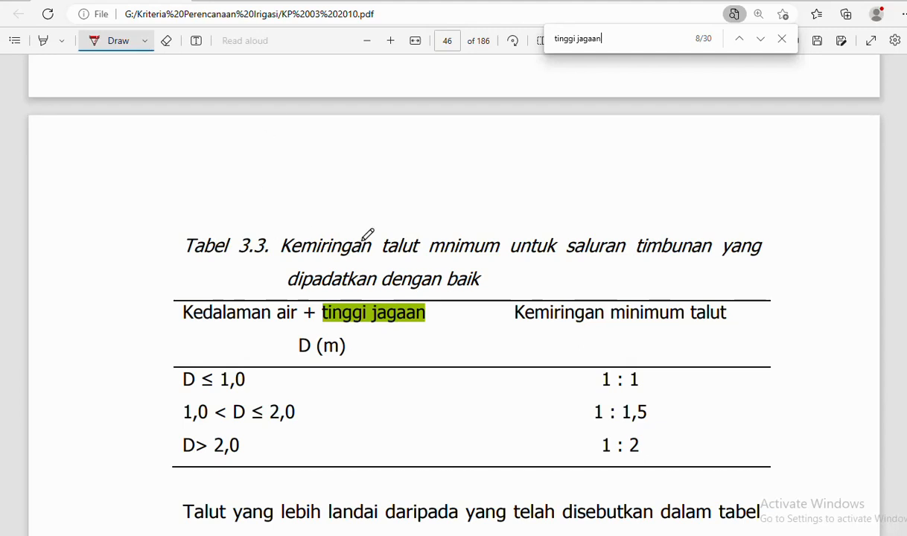
left_click(364, 214)
scroll(408, 209, "down", 1)
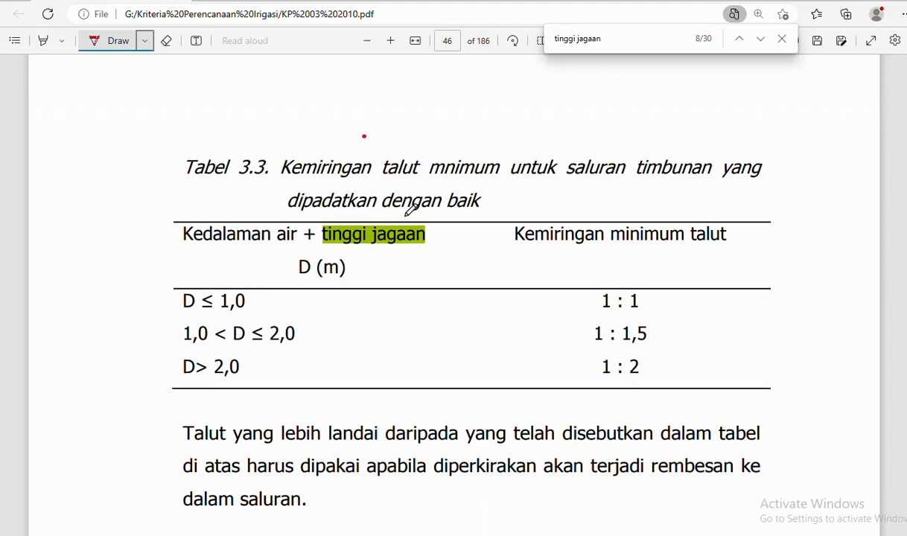
scroll(407, 209, "down", 1)
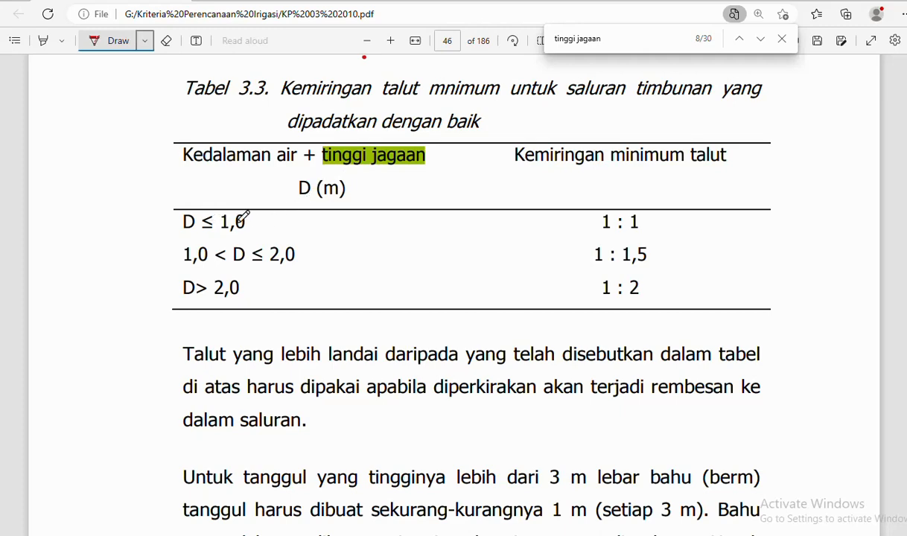
scroll(468, 246, "down", 5)
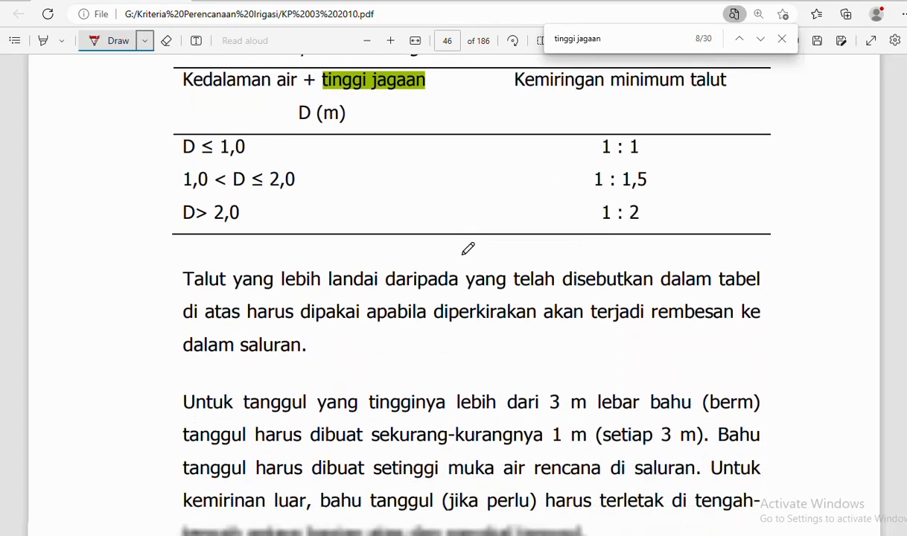
scroll(468, 248, "down", 6)
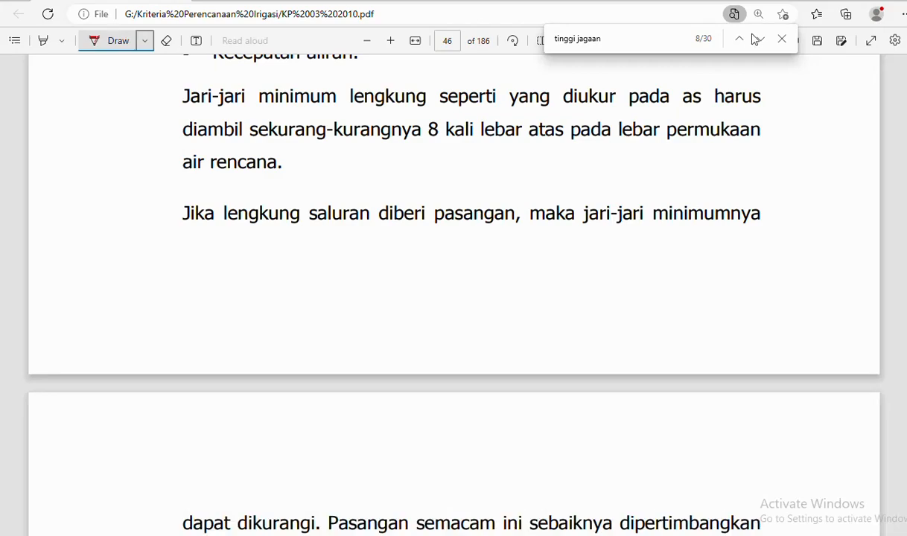
left_click(760, 39)
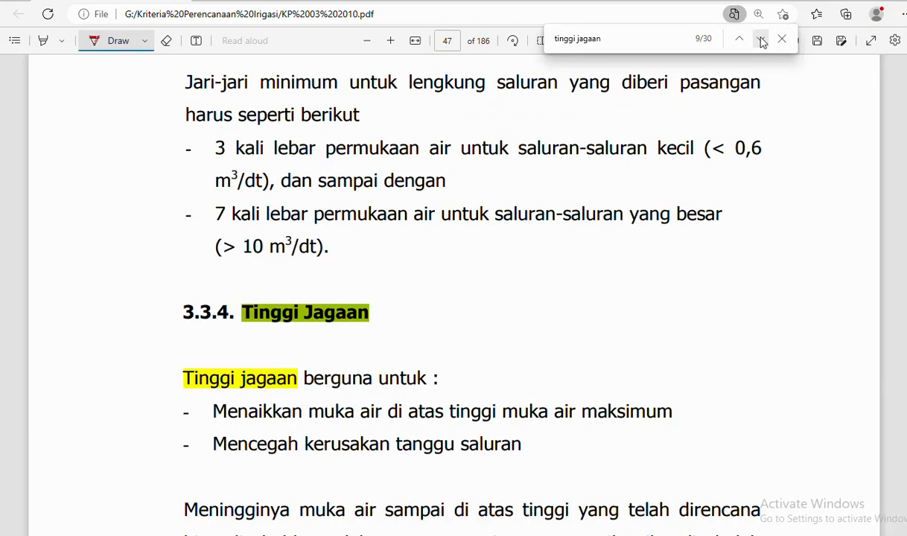
scroll(520, 233, "down", 9)
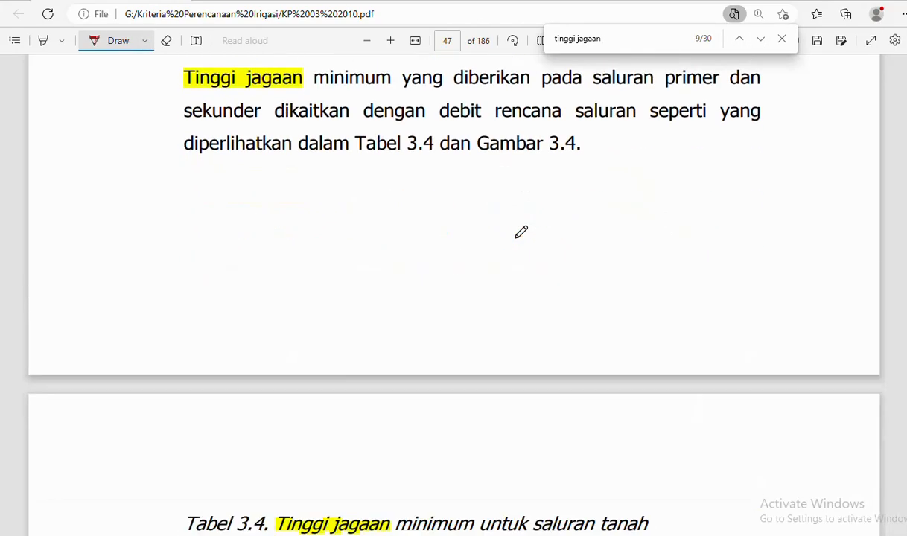
scroll(520, 233, "up", 7)
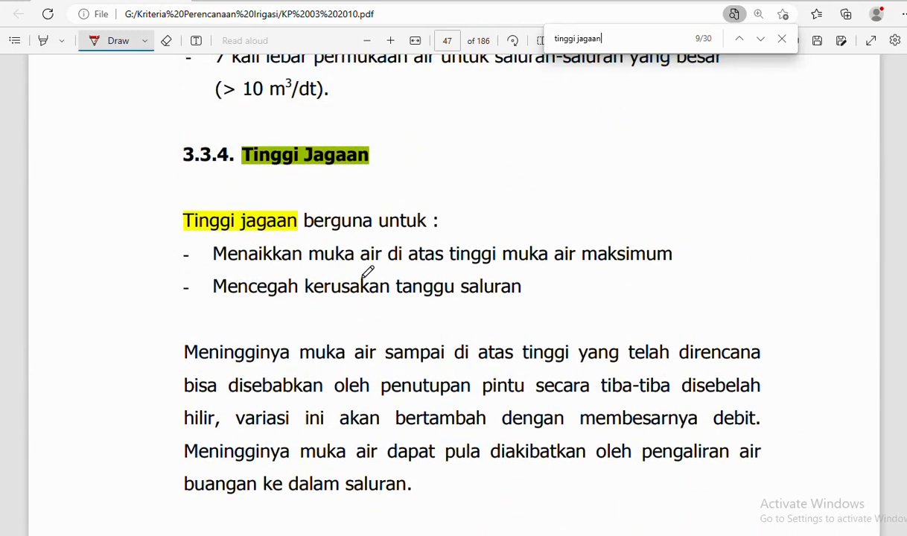
- Bracket the section 3.3.4 Tinggi jagaan purpose list in red ink
mouse_move(168, 199)
left_mouse_down()
mouse_move(150, 292)
mouse_move(280, 309)
mouse_move(660, 311)
left_mouse_up()
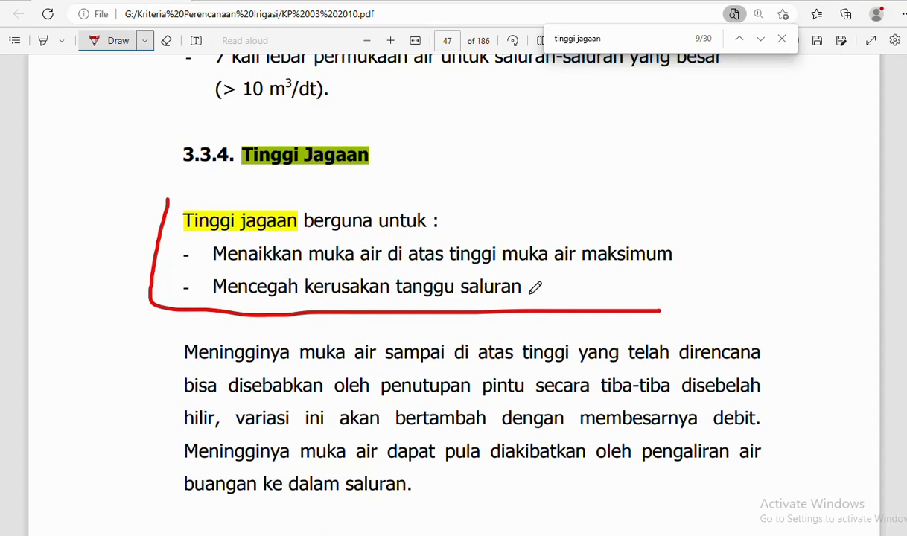
scroll(553, 286, "down", 3)
scroll(556, 286, "down", 10)
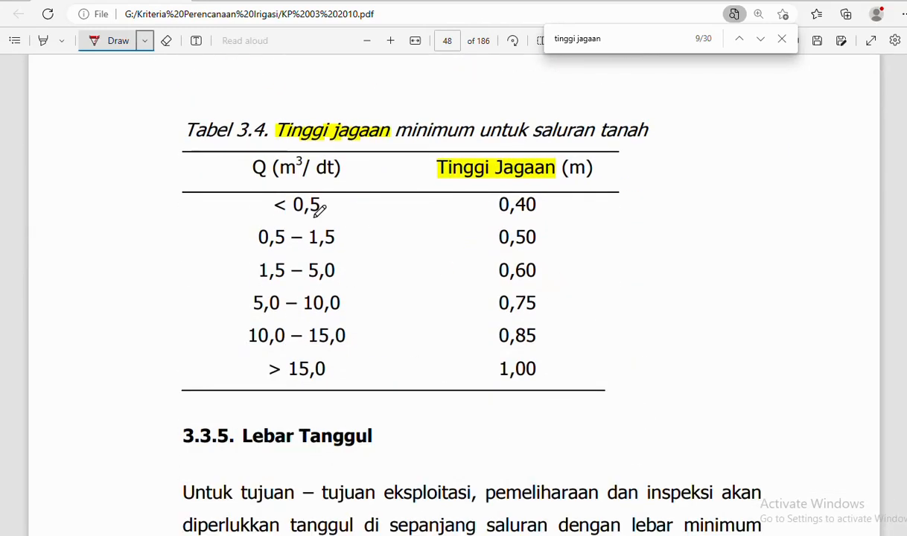
- Outline Tabel 3.4 and underline the 5,0 – 10,0 row with its 0,75 freeboard
mouse_move(155, 99)
left_mouse_down()
mouse_move(175, 391)
mouse_move(645, 396)
left_mouse_up()
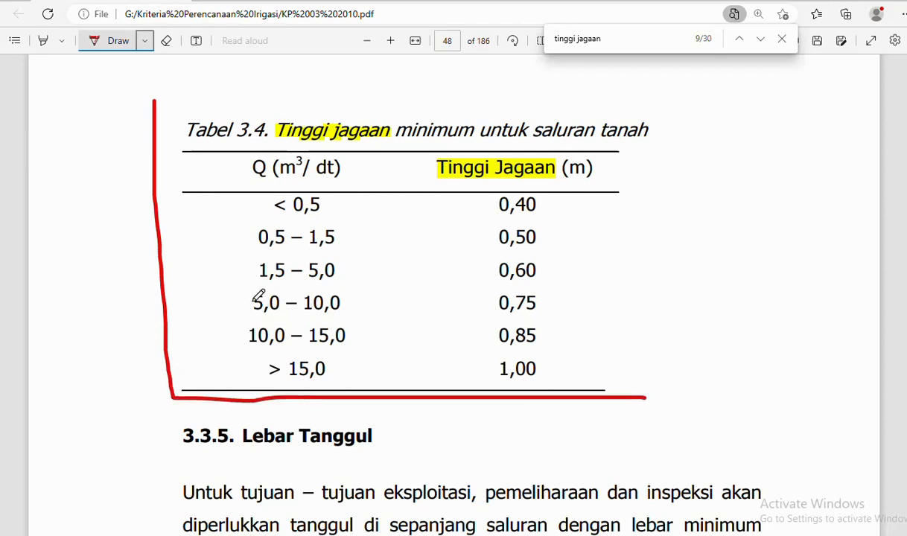
mouse_move(241, 285)
left_mouse_down()
mouse_move(239, 304)
mouse_move(251, 317)
mouse_move(358, 318)
left_mouse_up()
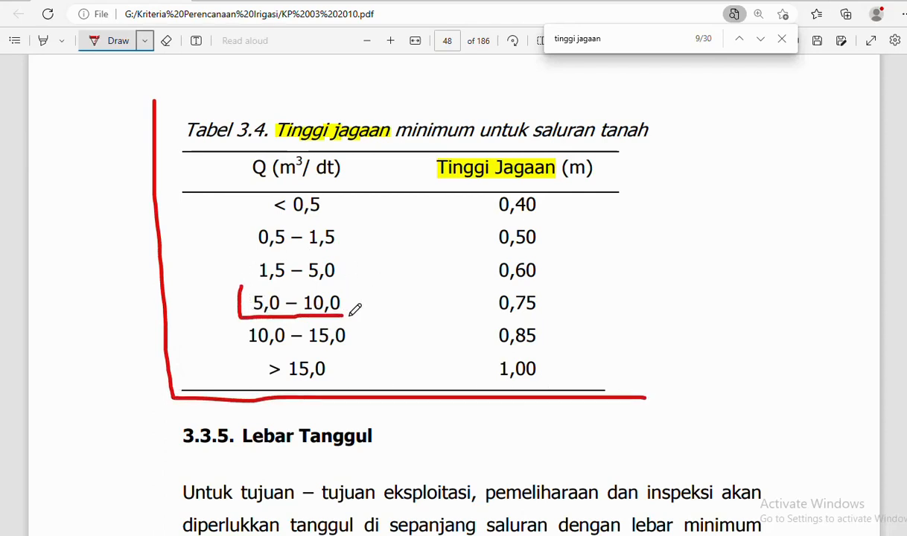
mouse_move(488, 289)
left_mouse_down()
mouse_move(490, 322)
mouse_move(545, 320)
left_mouse_up()
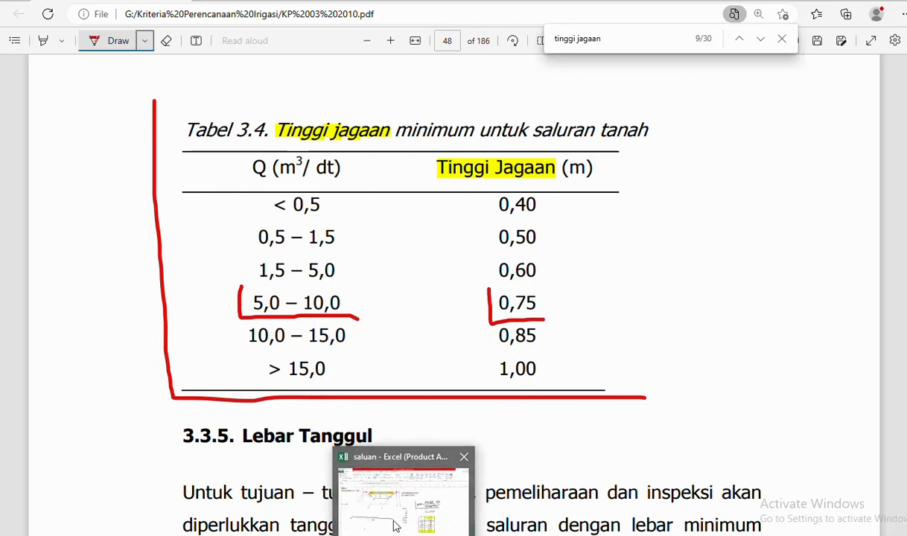
left_click(394, 524)
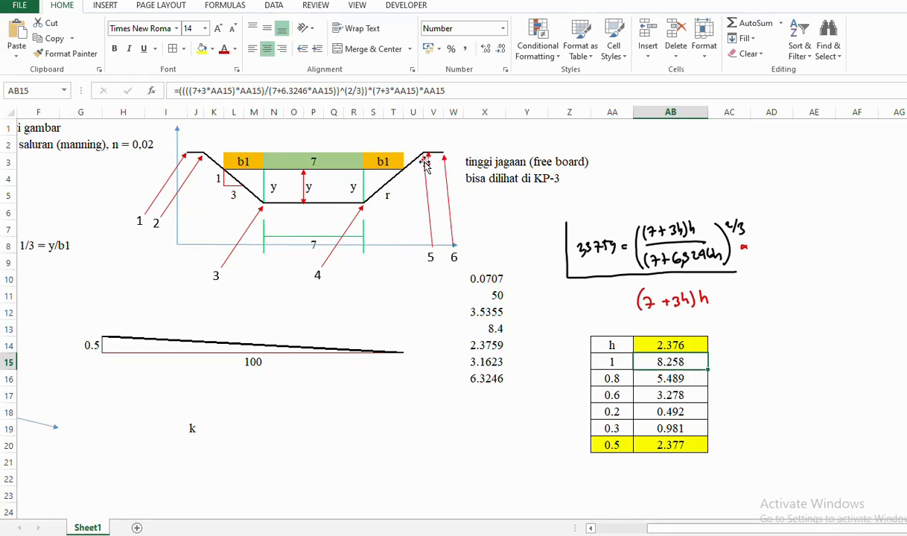
- Change the drawing's right-hand depth label in R4 to 0.5
left_click(307, 191)
left_click(353, 187)
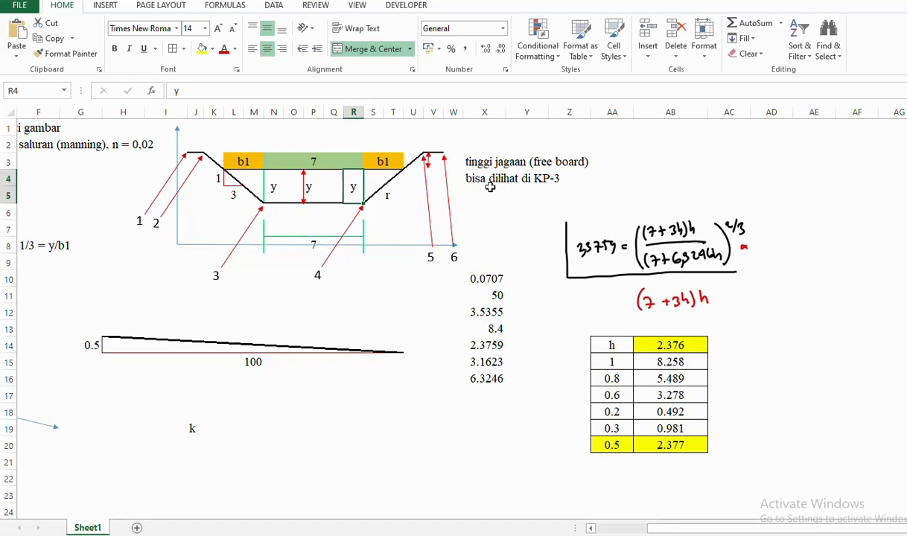
type("0.5")
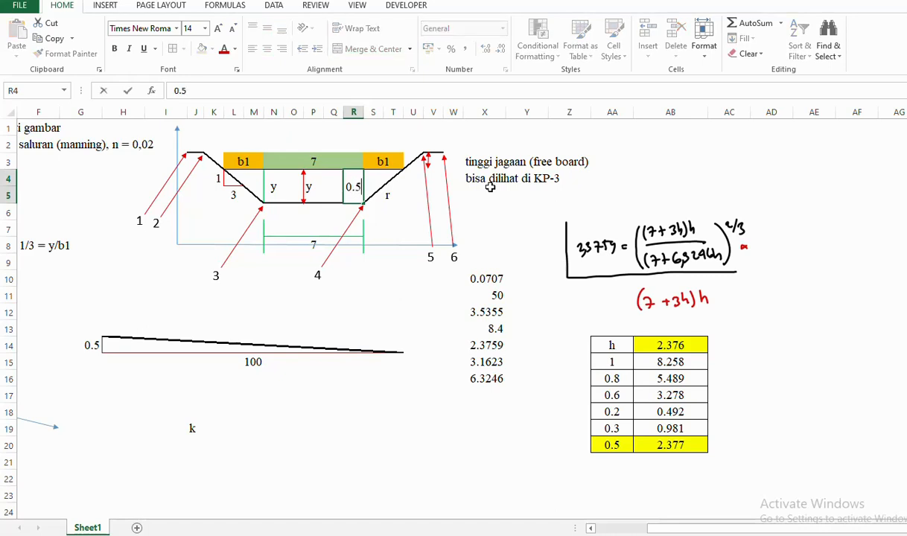
left_click(521, 192)
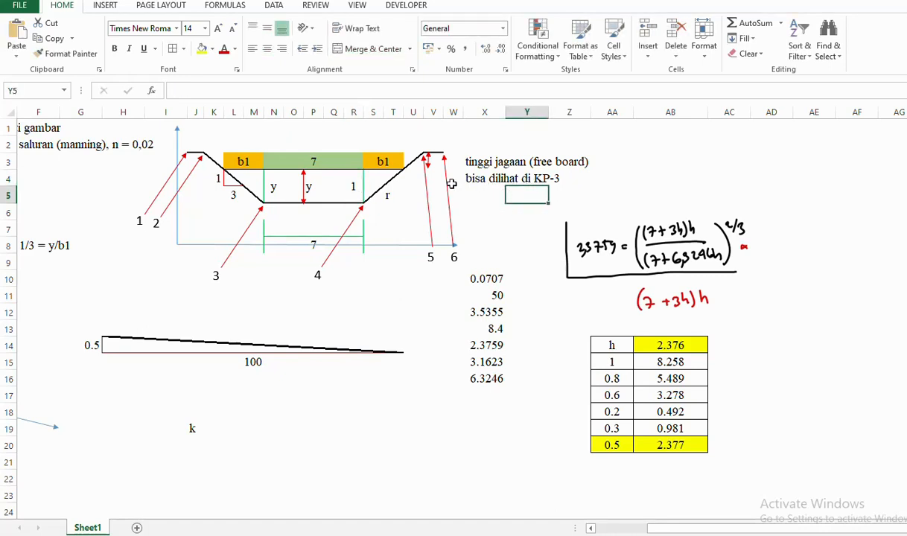
- Enter 0.75 freeboard in AA3 with yellow fill, and widen column R to show 0.5
left_click(613, 160)
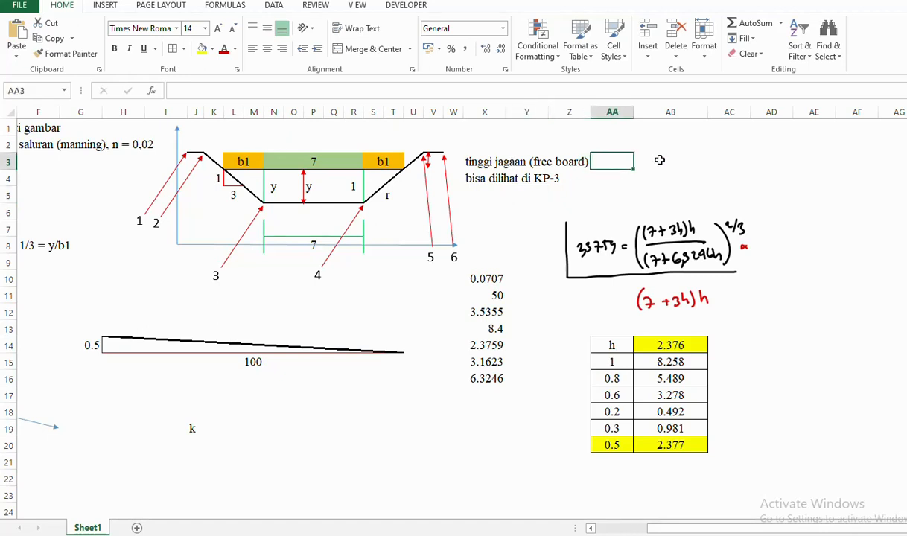
type("0.75")
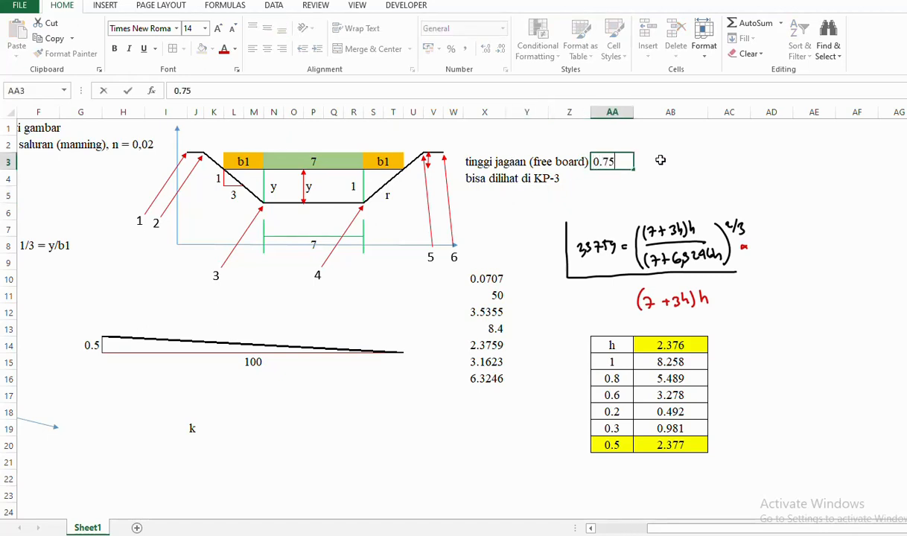
left_click(660, 160)
left_click(621, 160)
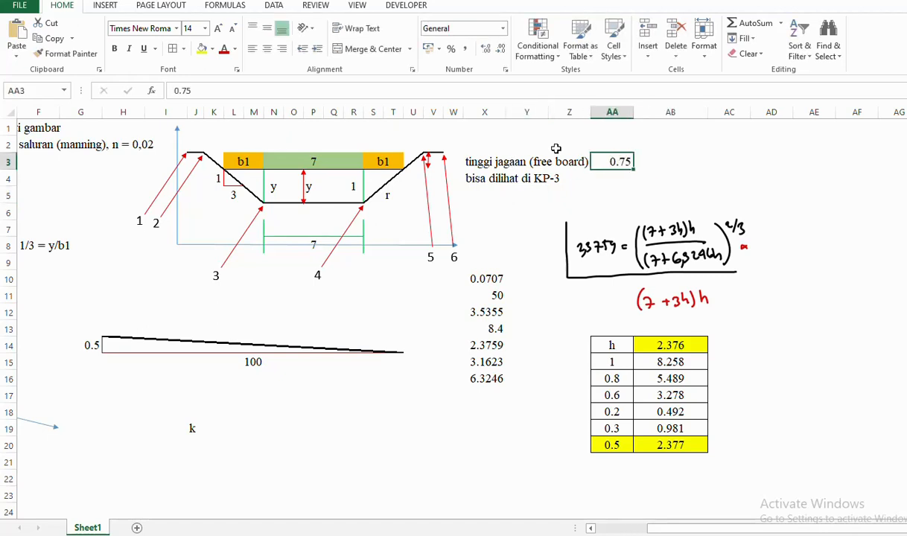
left_click(200, 48)
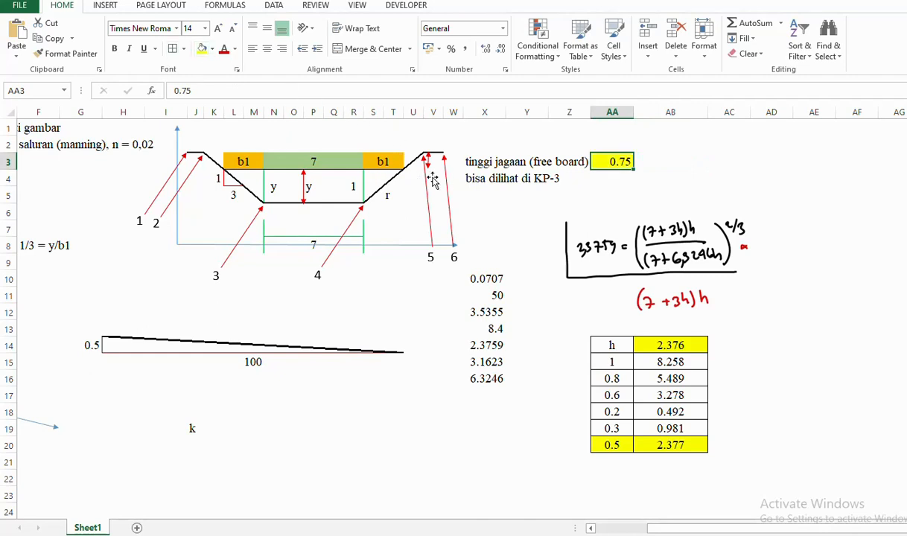
left_click(353, 189)
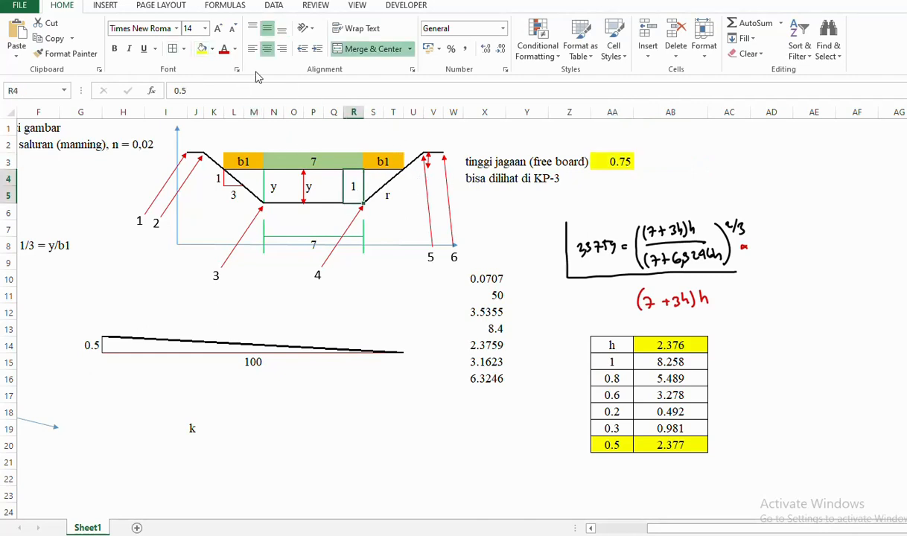
left_click_drag(363, 112, 370, 113)
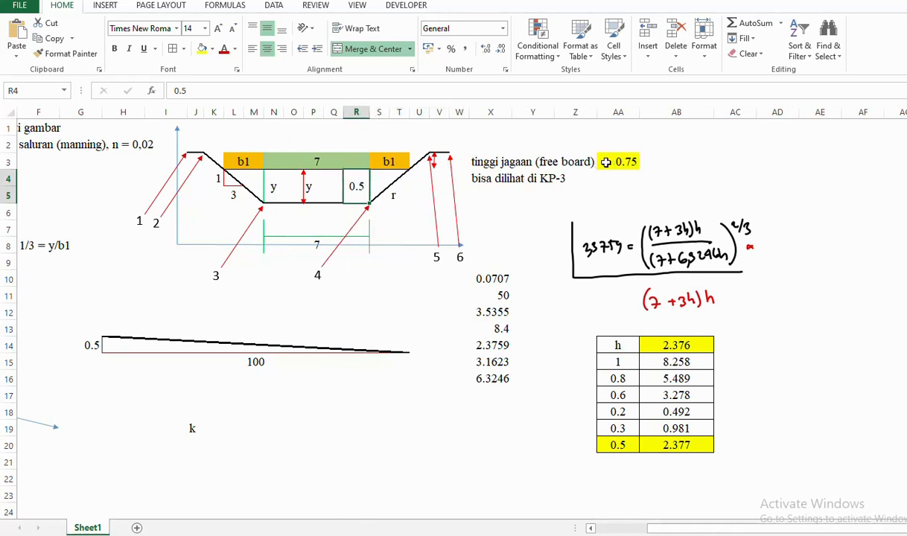
- Fill the 0.5 depth label cell R4 yellow
left_click(201, 48)
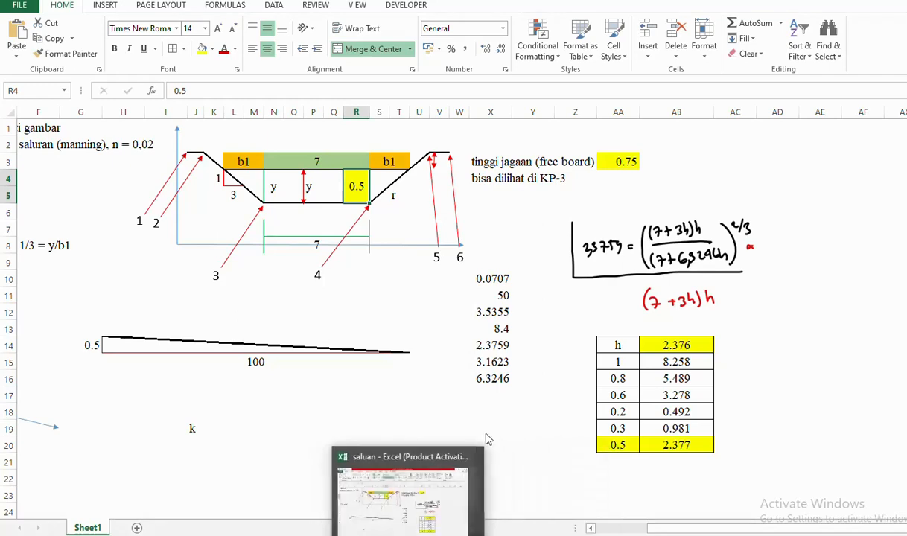
- Bring HEC-RAS forward, dismiss its 3-D perspective plot, and minimize Excel and Edge
mouse_move(474, 535)
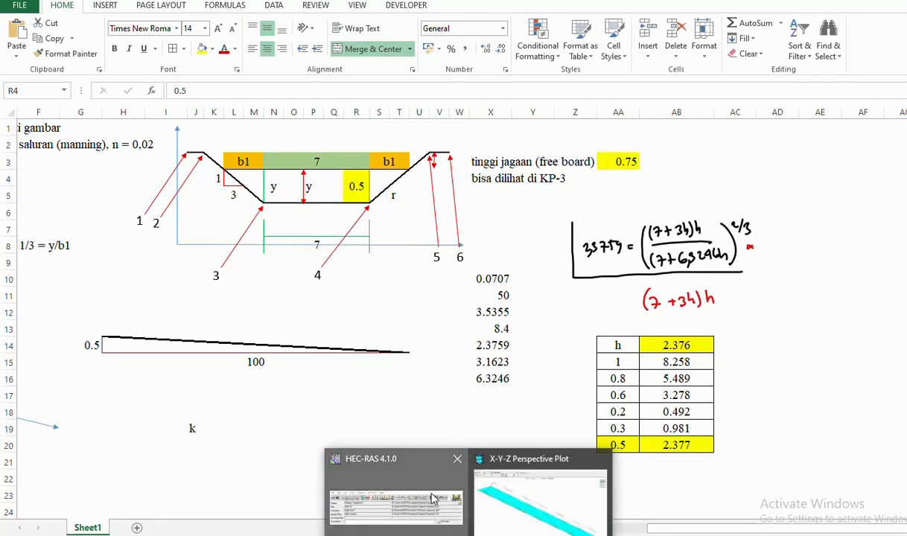
left_click(434, 498)
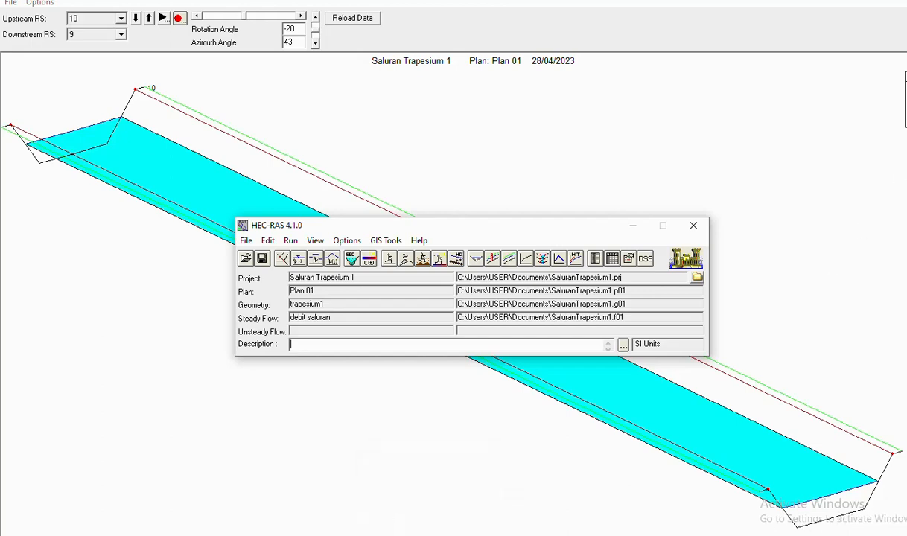
key("alt+Tab")
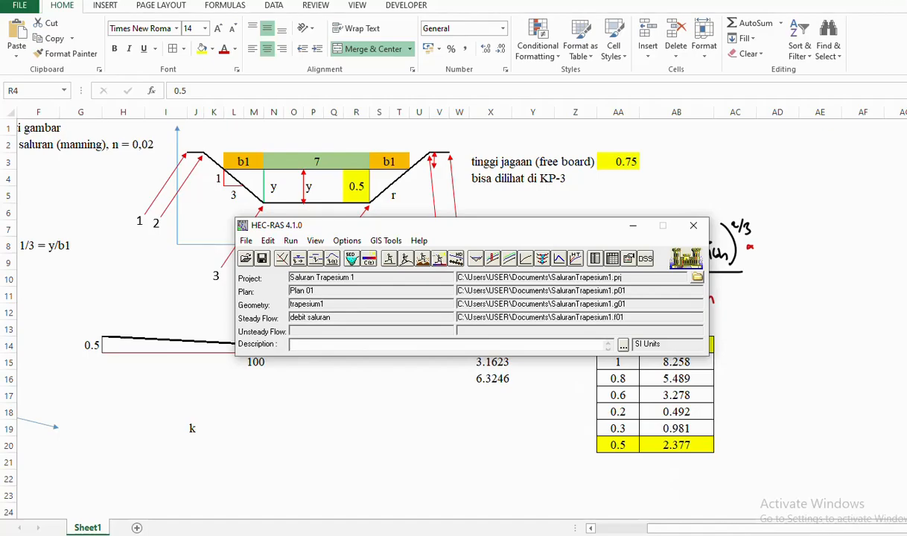
left_click(839, 0)
left_click(838, 0)
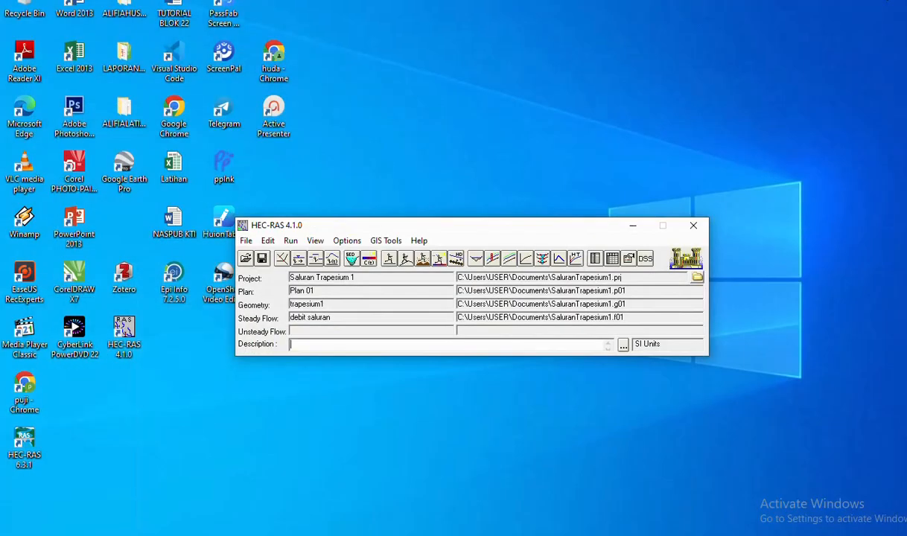
- Minimize the HEC-RAS window and open the screen recorder's controls from the tray
left_click(632, 227)
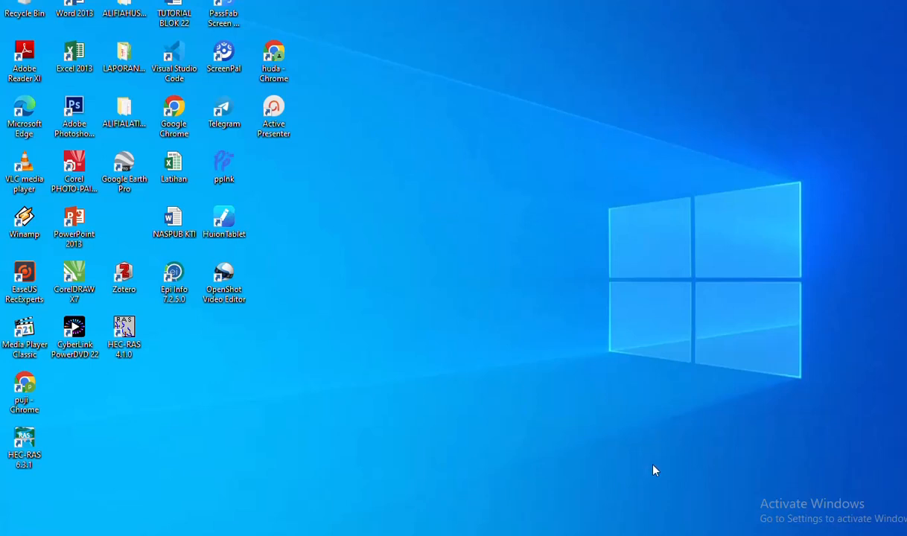
left_click(782, 535)
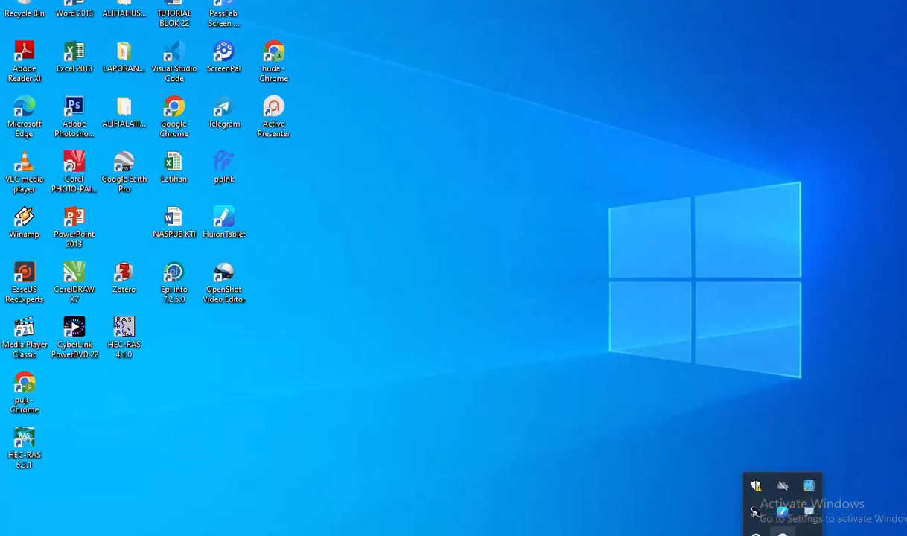
left_click(772, 533)
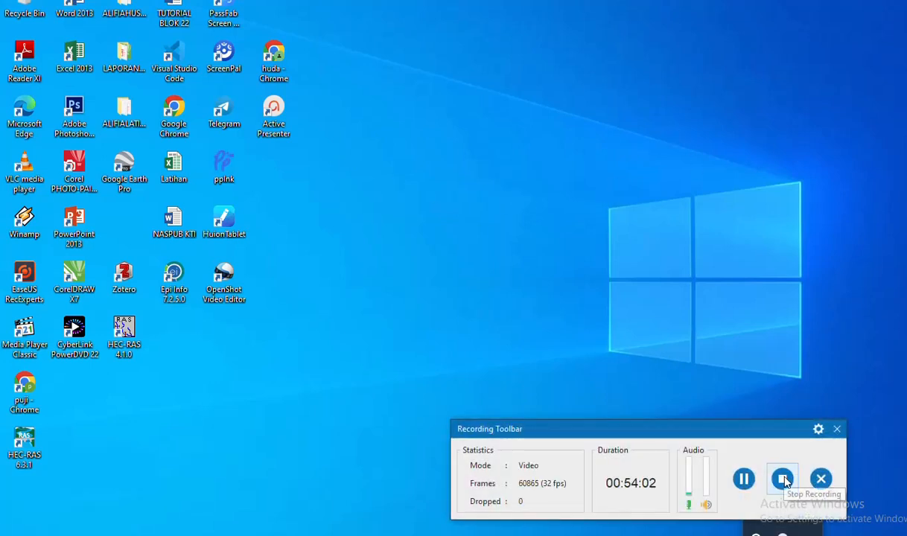